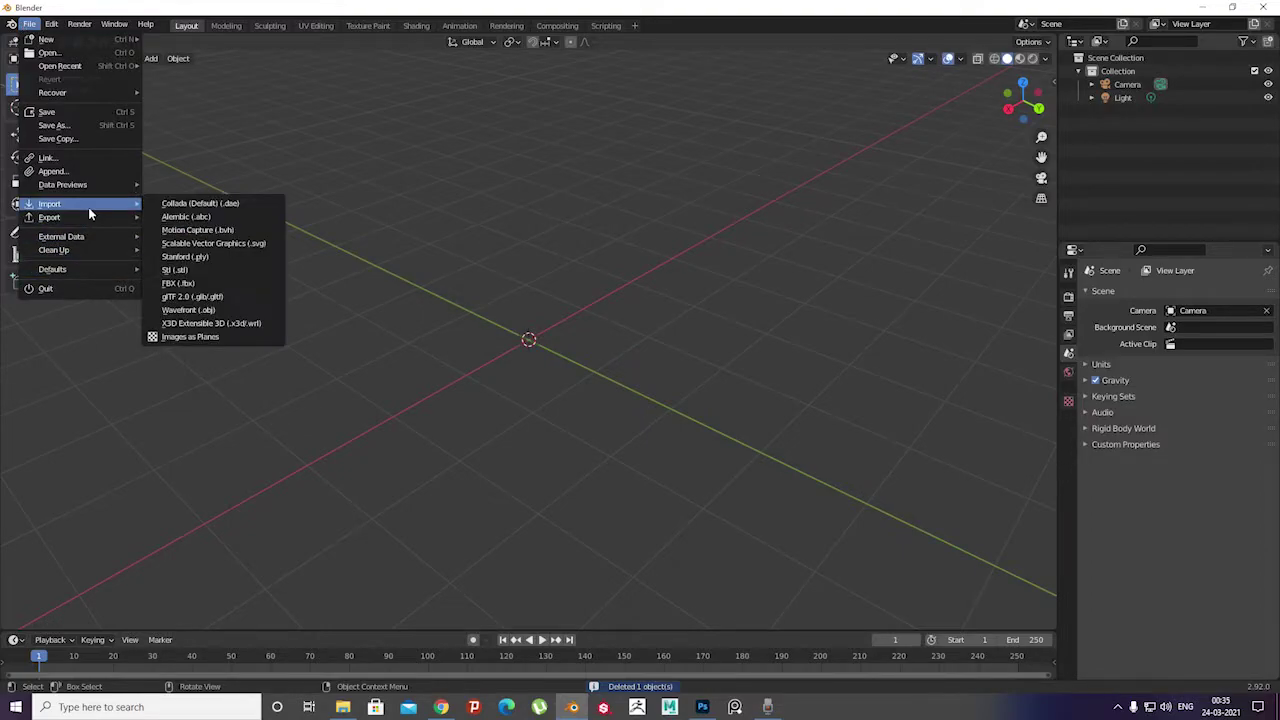
Import final.png from Desktop\New folder as an image plane
left_click(207, 338)
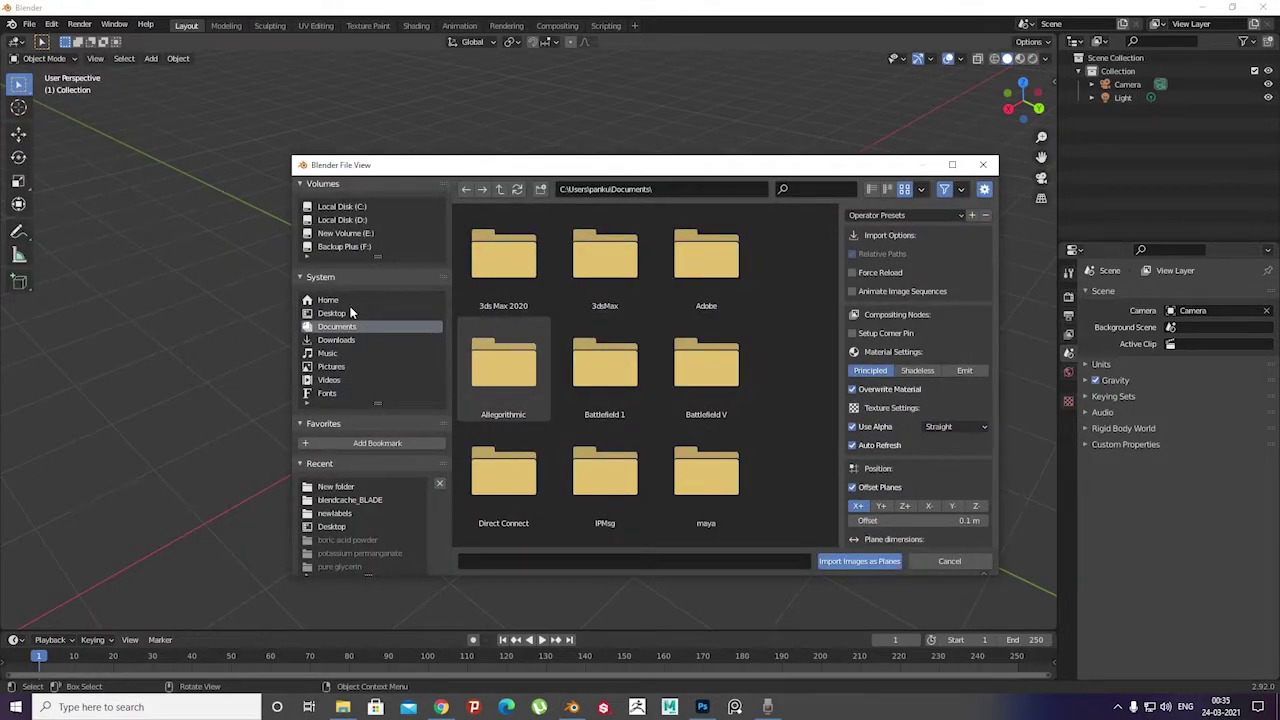
left_click(336, 486)
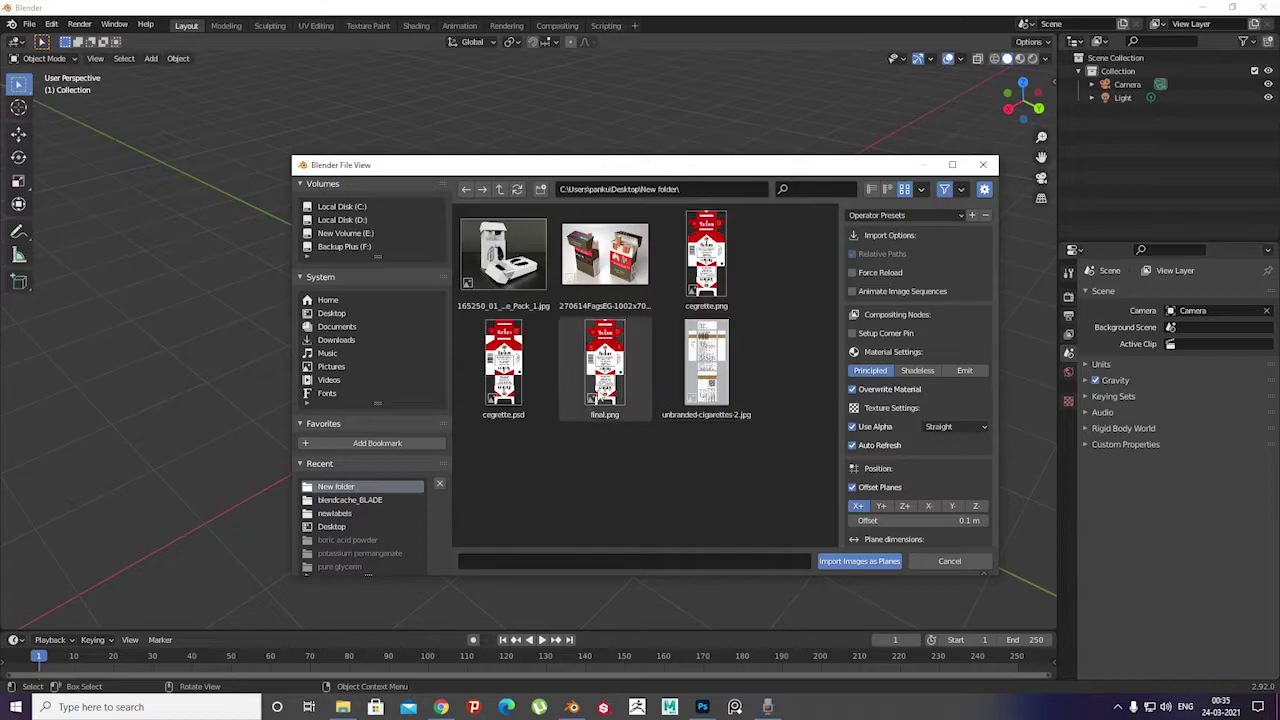
left_click(824, 565)
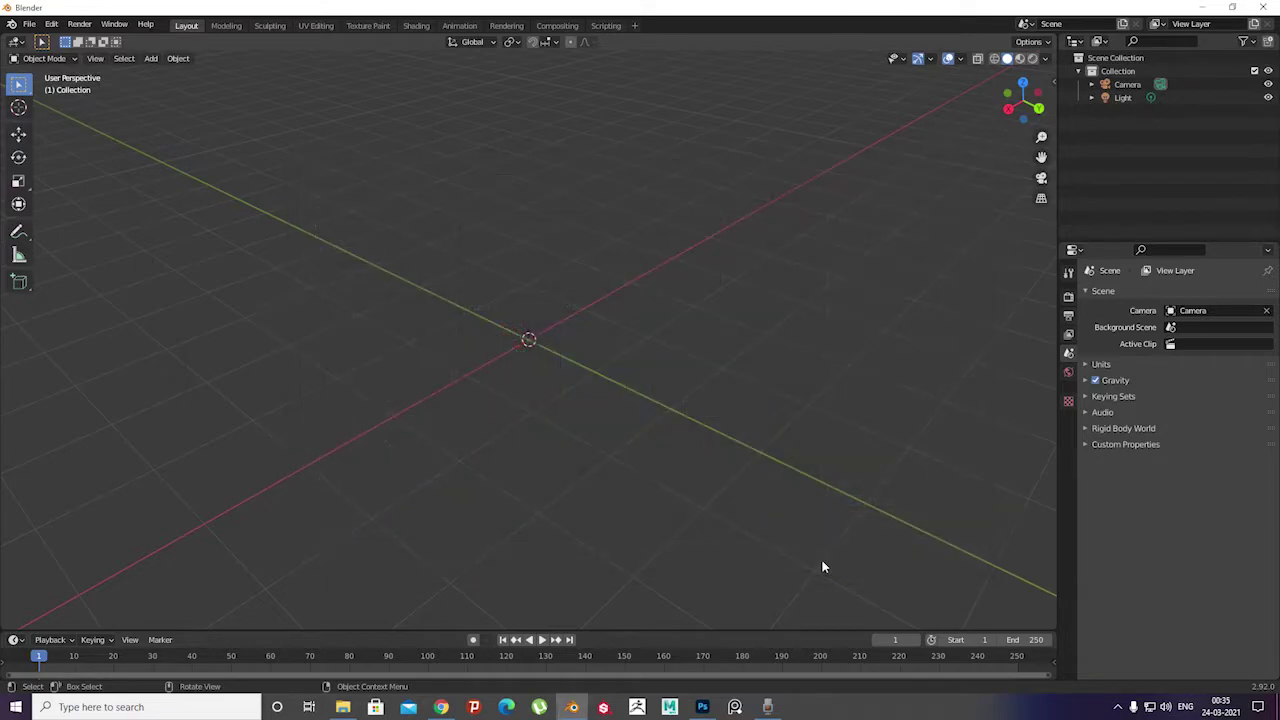
Switch the viewport to Material Preview to show the plane's Marlboro texture
scroll(516, 318, "up", 4)
scroll(516, 318, "up", 2)
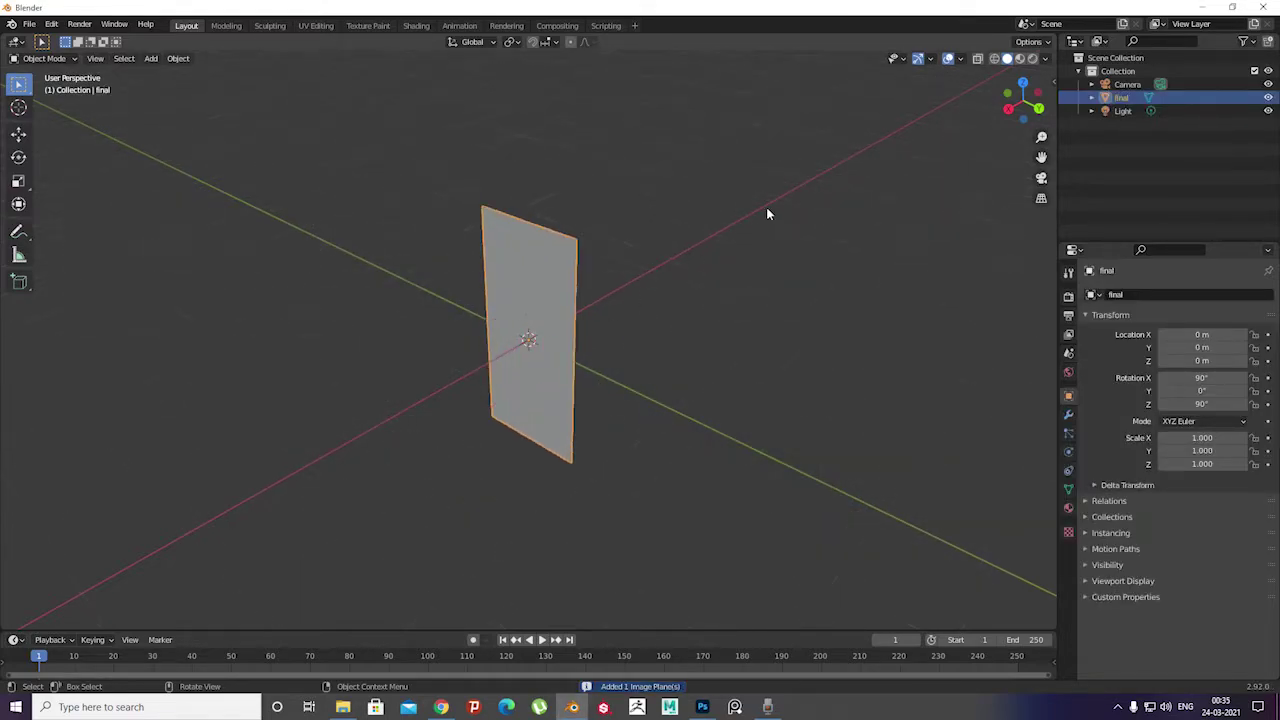
scroll(766, 207, "up", 2)
left_click(1020, 58)
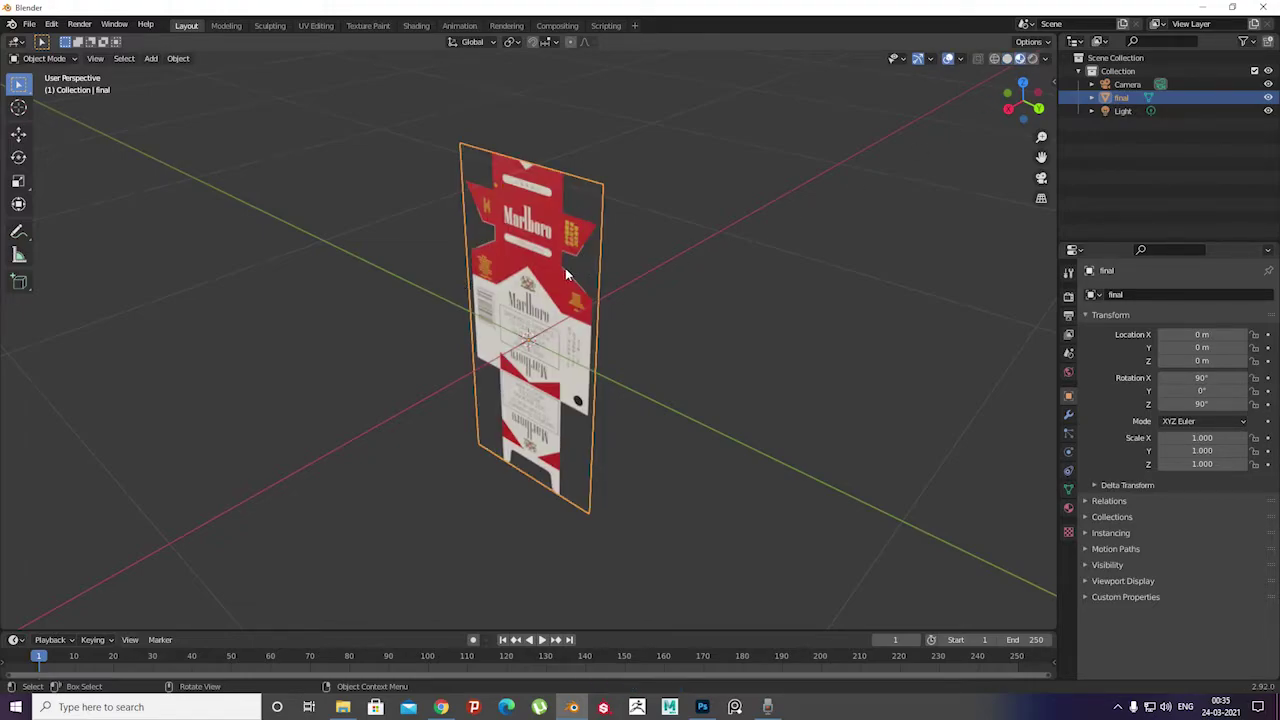
Orbit and zoom around the textured plane, ending on a straight front view
middle_click_drag(520, 285, 490, 375)
scroll(490, 378, "up", 3)
scroll(482, 379, "up", 2)
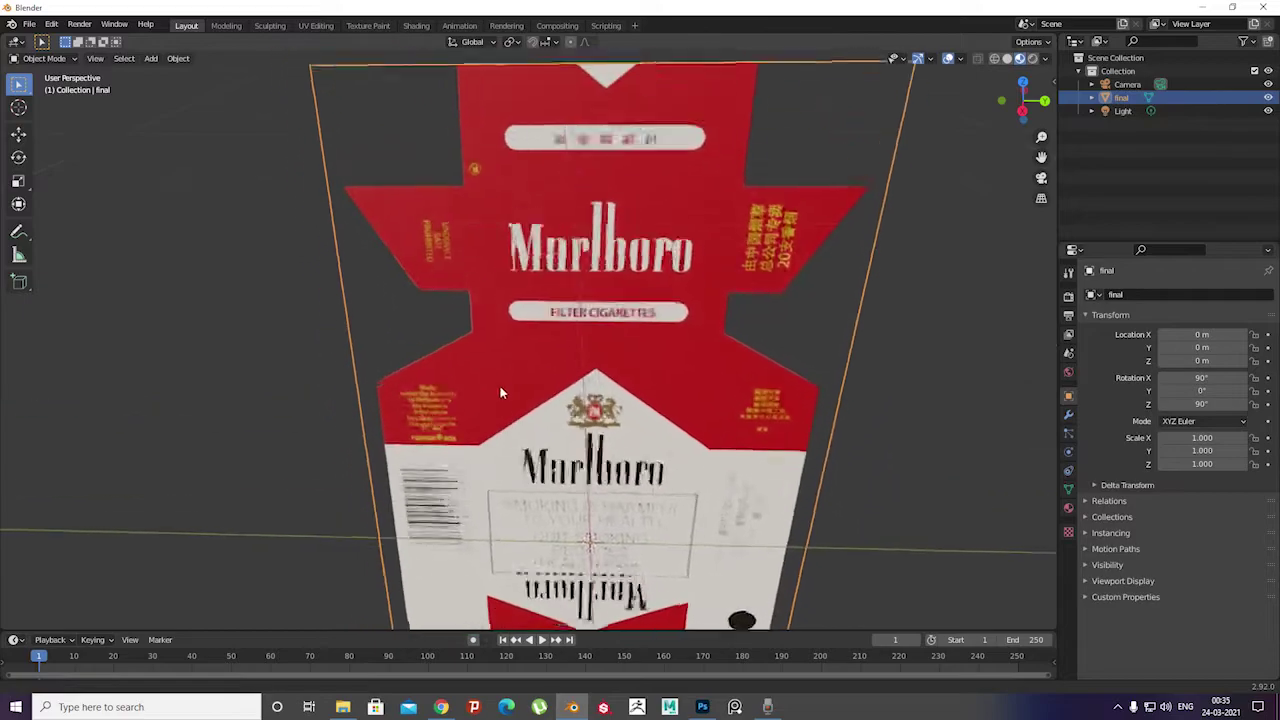
scroll(456, 322, "up", 2)
mouse_move(456, 322)
middle_mouse_down()
mouse_move(496, 304)
mouse_move(456, 284)
mouse_move(579, 372)
mouse_move(520, 320)
mouse_move(435, 278)
mouse_move(455, 280)
middle_mouse_up()
scroll(455, 275, "down", 3)
scroll(493, 310, "down", 4)
scroll(579, 372, "up", 2)
scroll(480, 300, "up", 3)
scroll(471, 280, "down", 3)
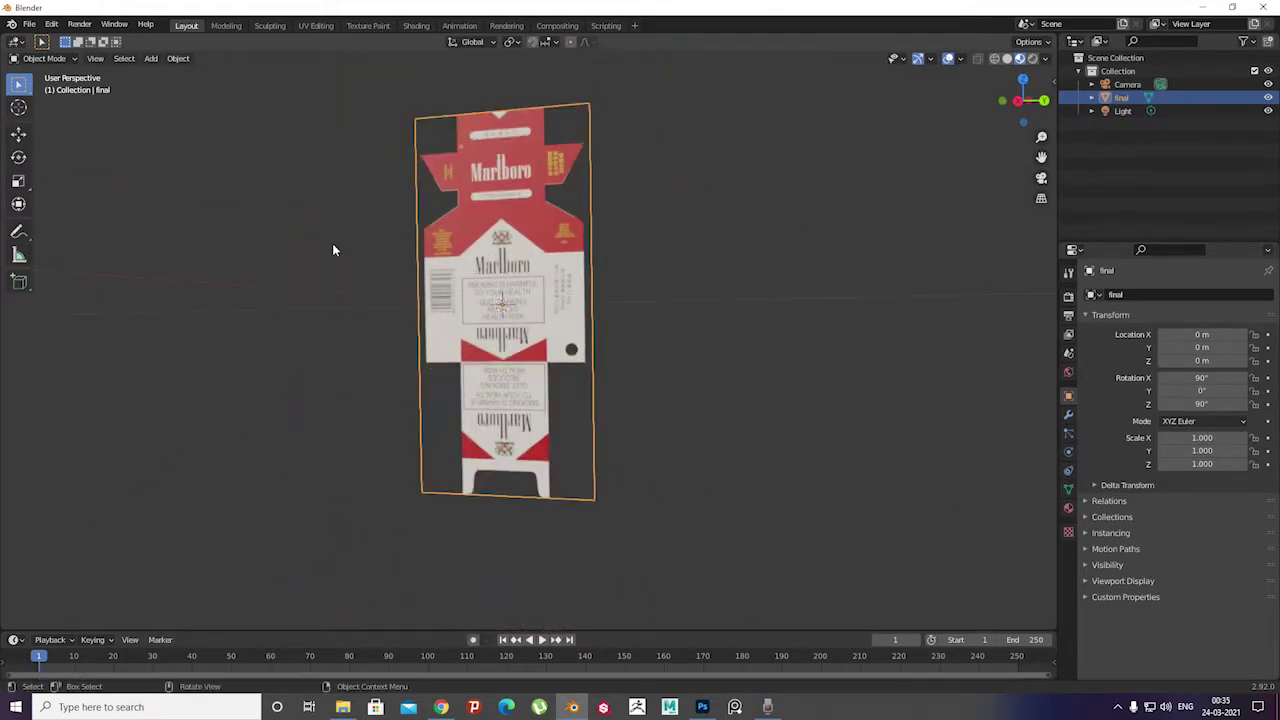
mouse_move(334, 250)
middle_mouse_down()
mouse_move(274, 271)
mouse_move(497, 328)
middle_mouse_up()
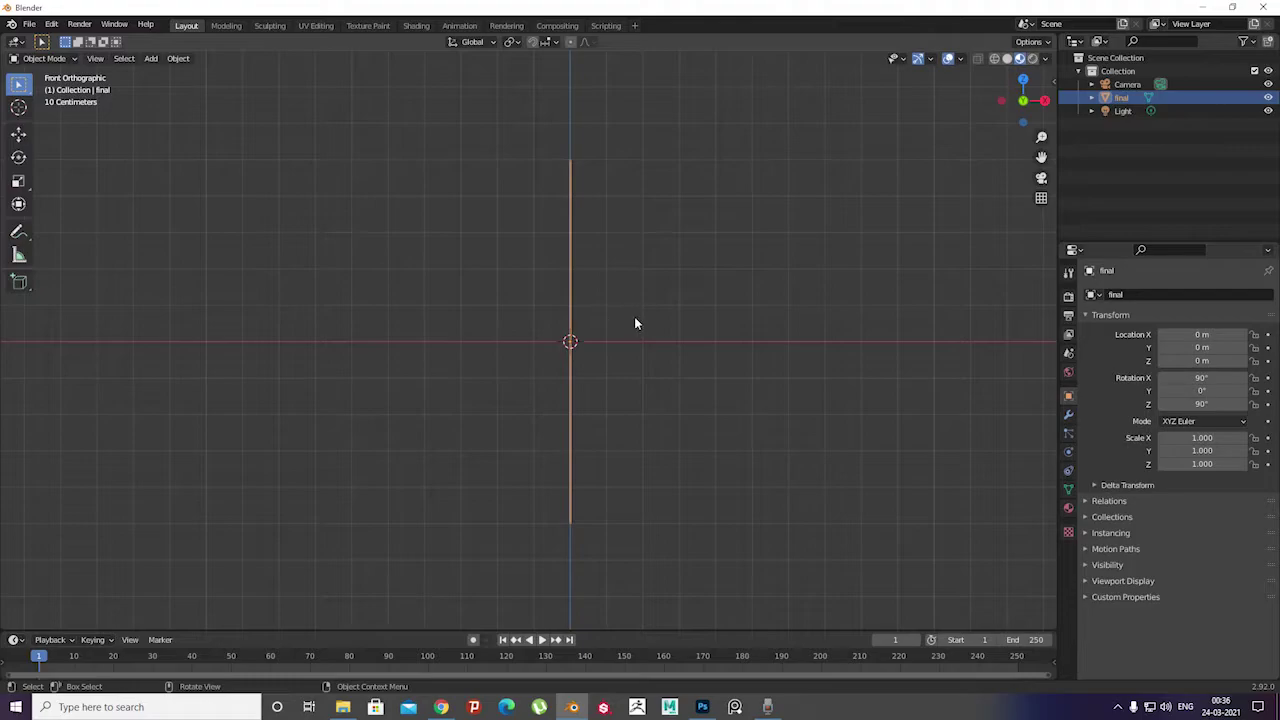
From top view, rotate the pack plane 90 degrees
key("KP_7")
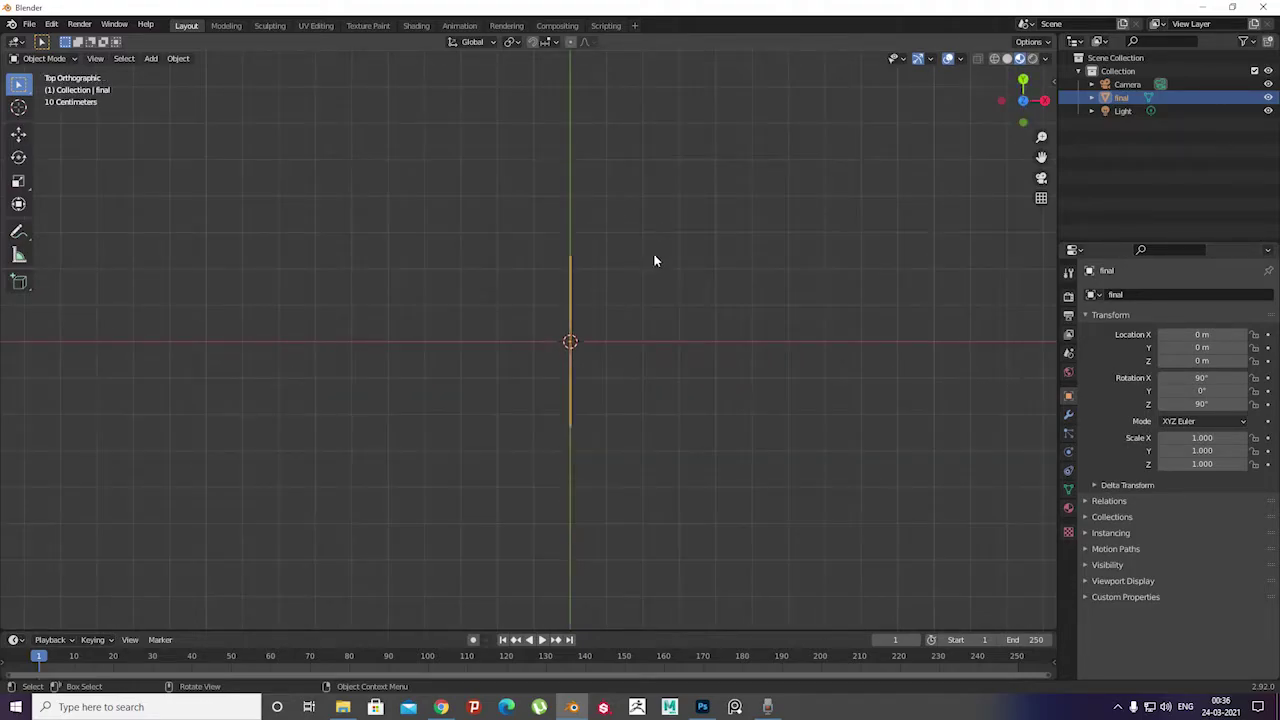
key("r")
key("9")
key("0")
key("Return")
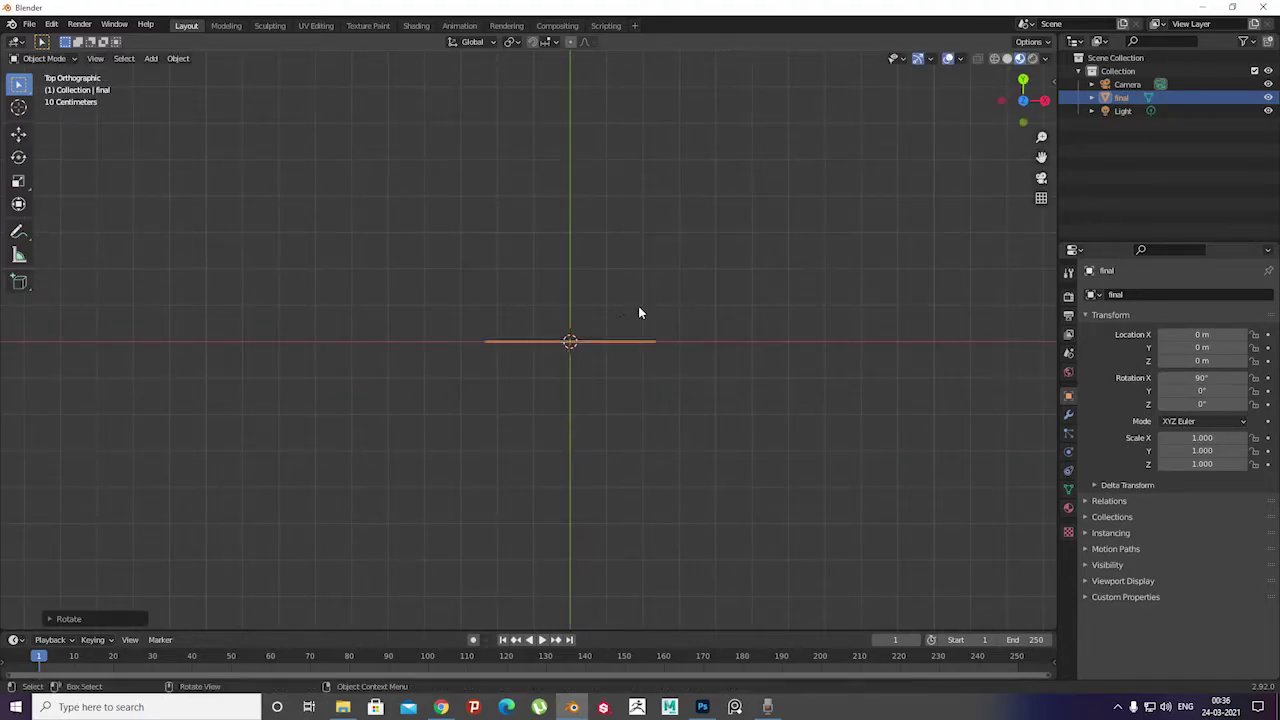
Check the upright plane from the side and front views, zooming in on its face
key("KP_3")
key("KP_1")
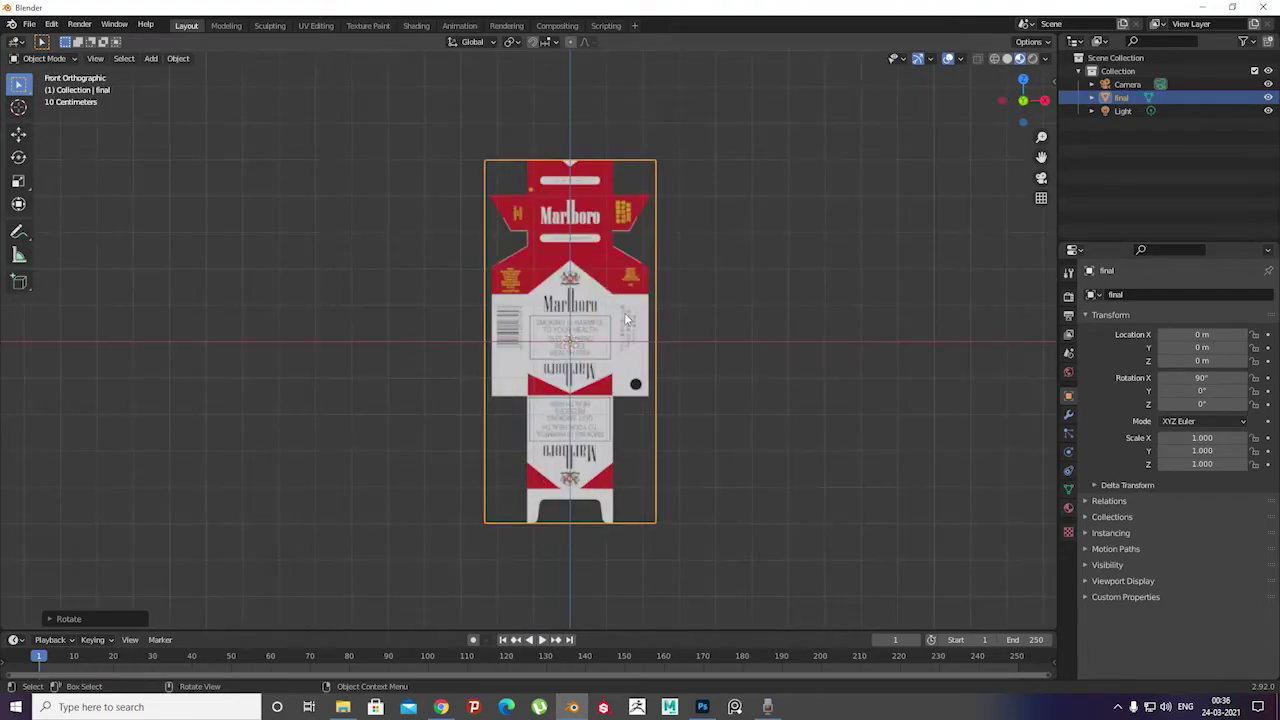
scroll(625, 270, "up", 2)
scroll(618, 240, "up", 2)
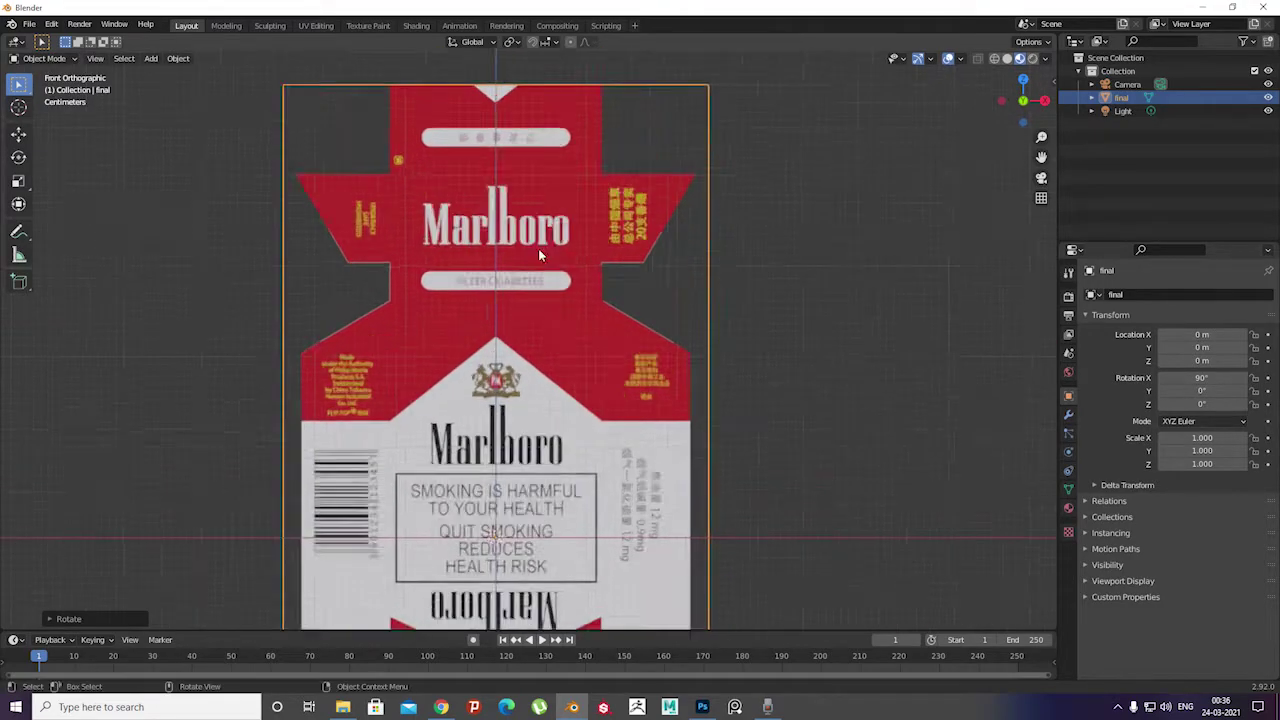
scroll(538, 248, "up", 3)
scroll(404, 260, "down", 5)
scroll(491, 327, "down", 2)
scroll(491, 327, "down", 4, "shift")
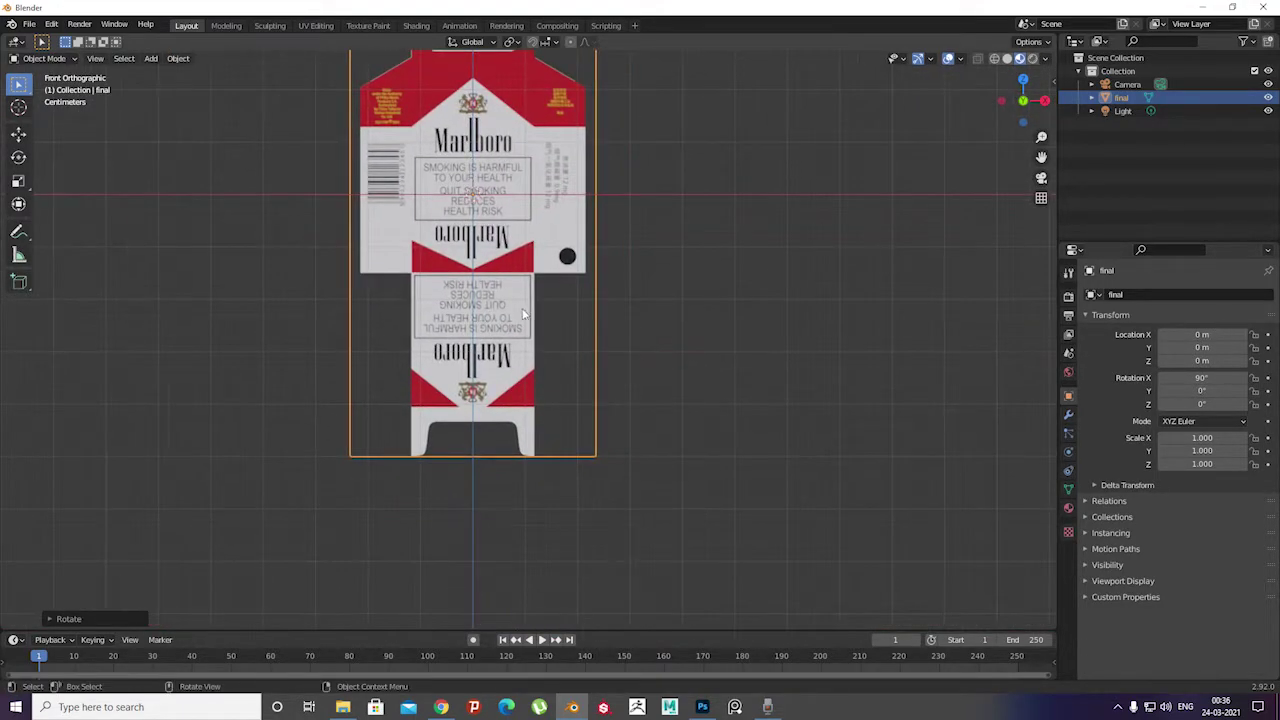
middle_click_drag(575, 262, 571, 304)
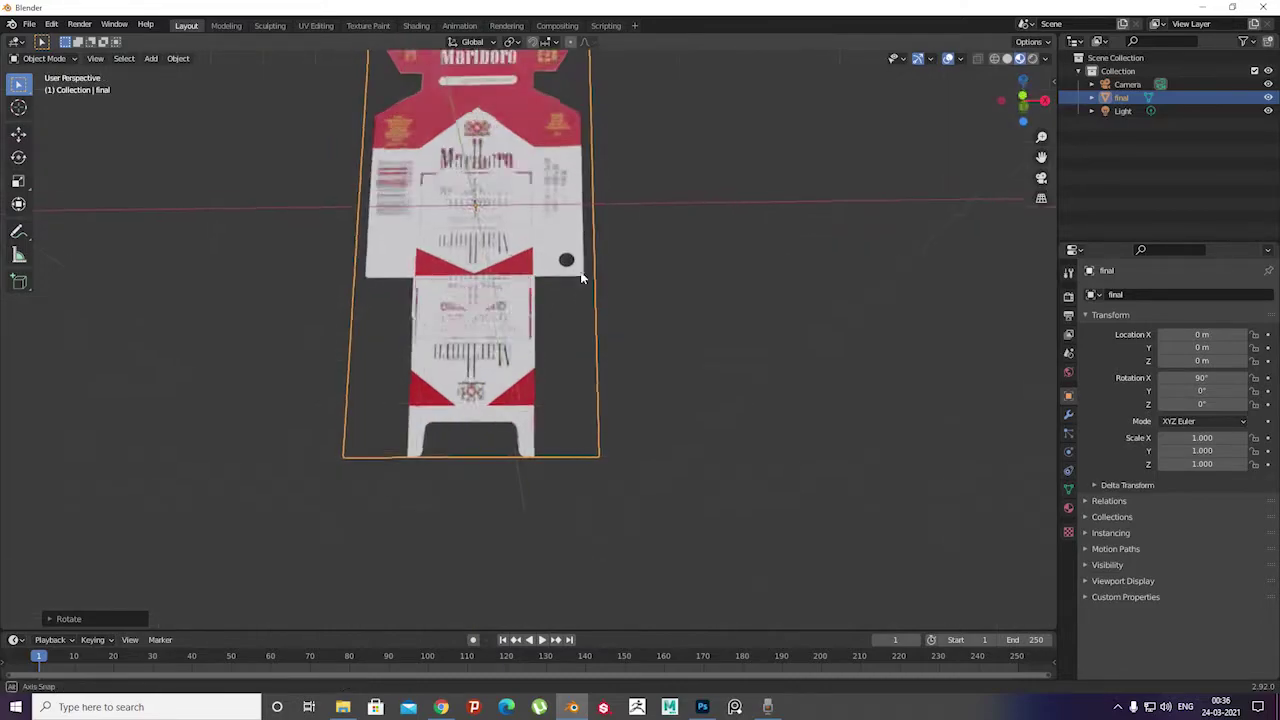
key("KP_1")
scroll(557, 337, "up", 4)
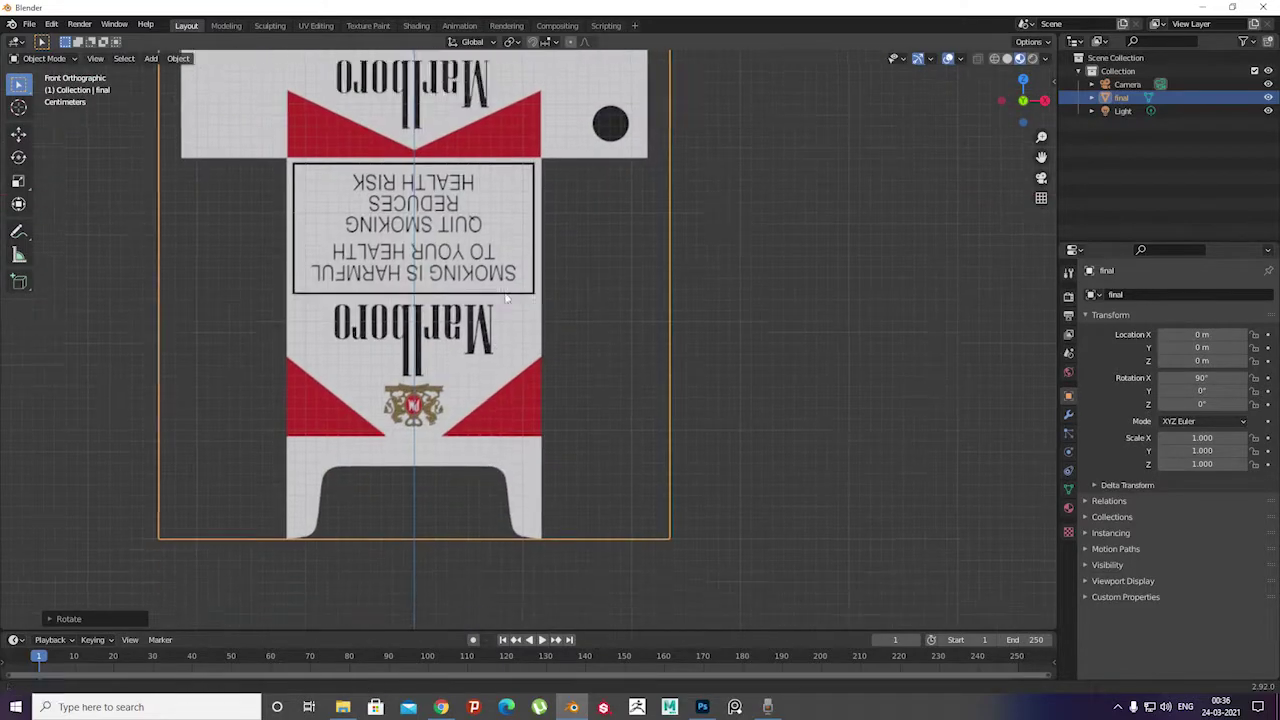
scroll(483, 444, "down", 3, "shift")
Enter Edit Mode and place a loop cut across the pack plane
key("Tab")
scroll(484, 404, "down", 1, "shift")
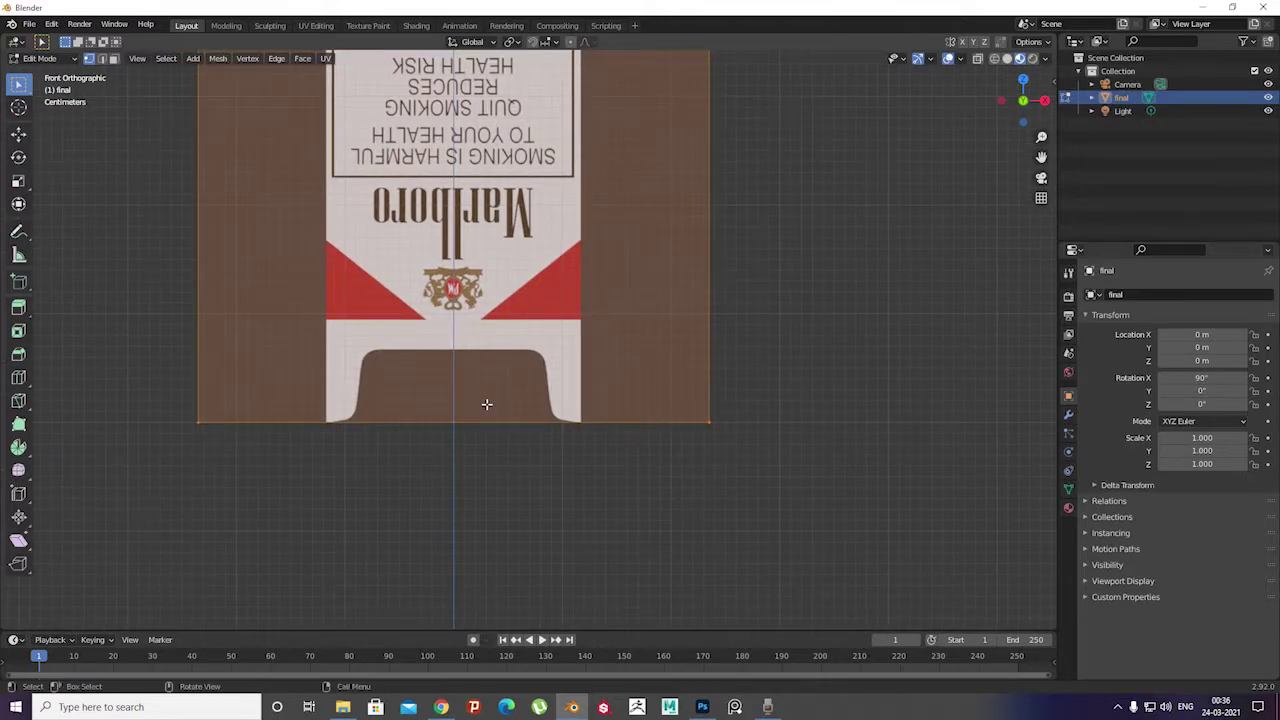
scroll(482, 398, "down", 1, "shift")
scroll(430, 397, "up", 4)
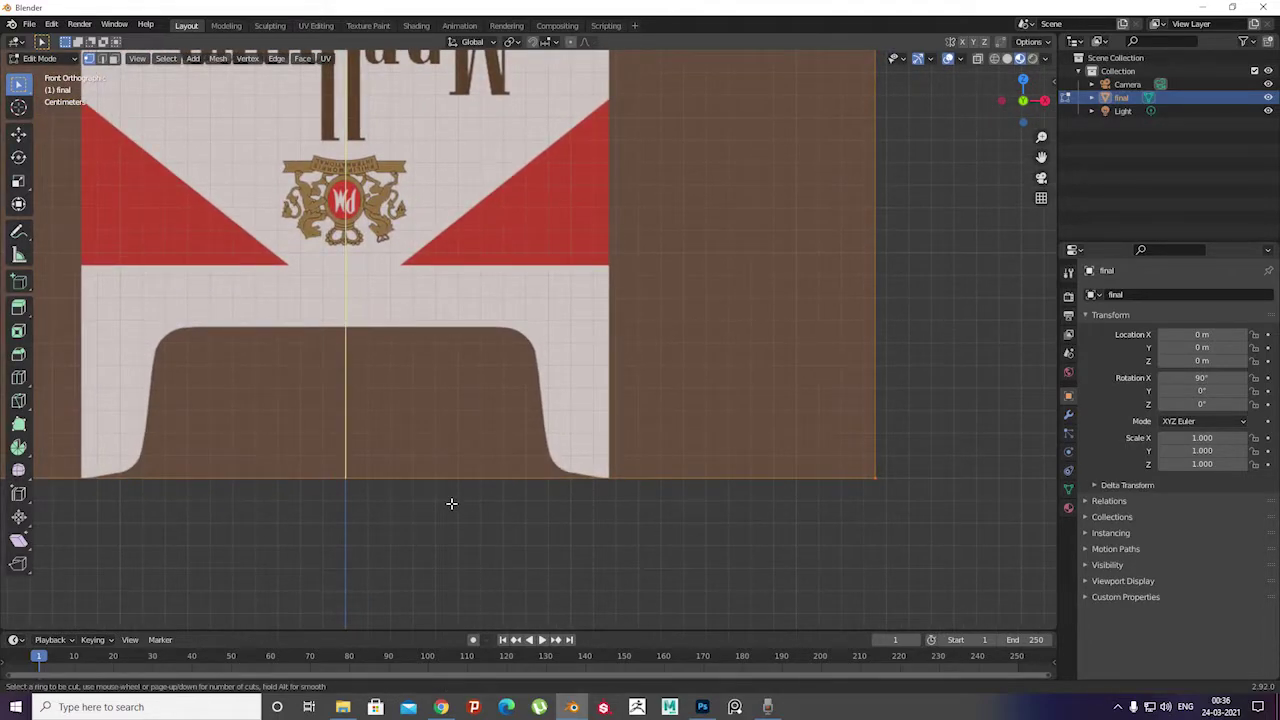
left_click(430, 481)
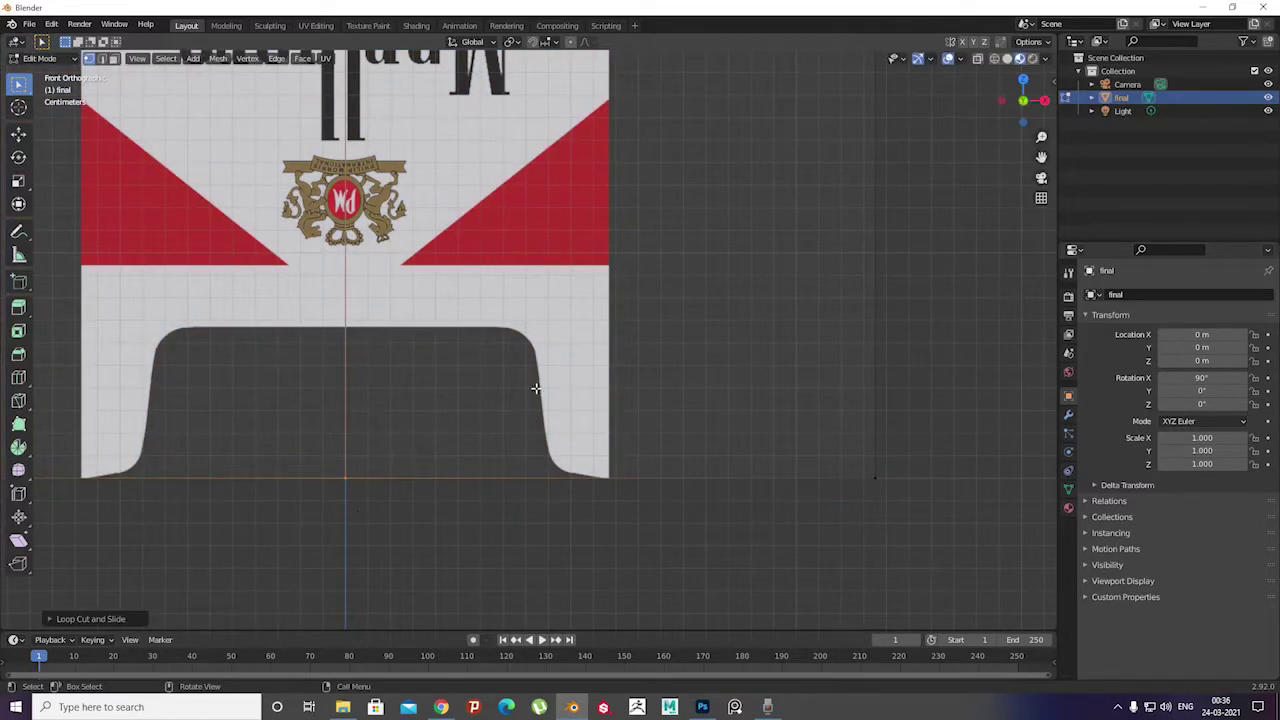
Back in front view, add a second loop cut near the pack's bottom corner
scroll(536, 388, "down", 5)
middle_click_drag(536, 388, 482, 231)
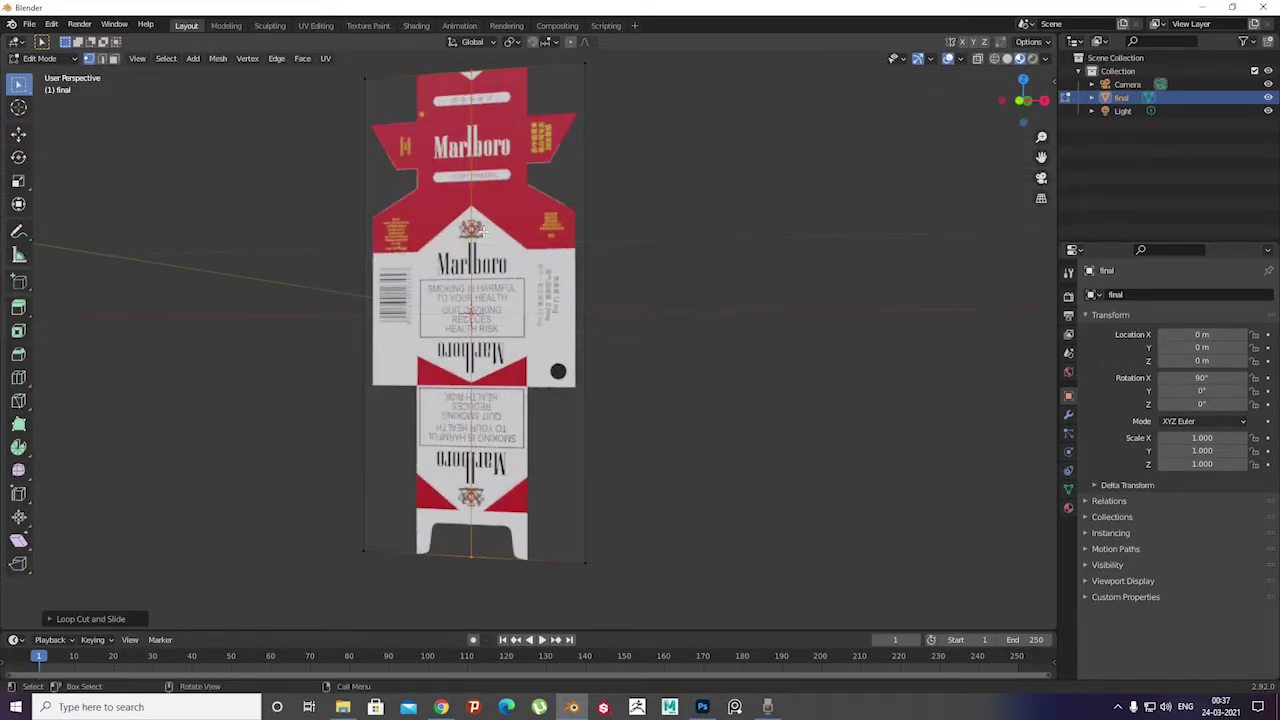
key("KP_1")
scroll(532, 147, "up", 3)
scroll(532, 147, "up", 2)
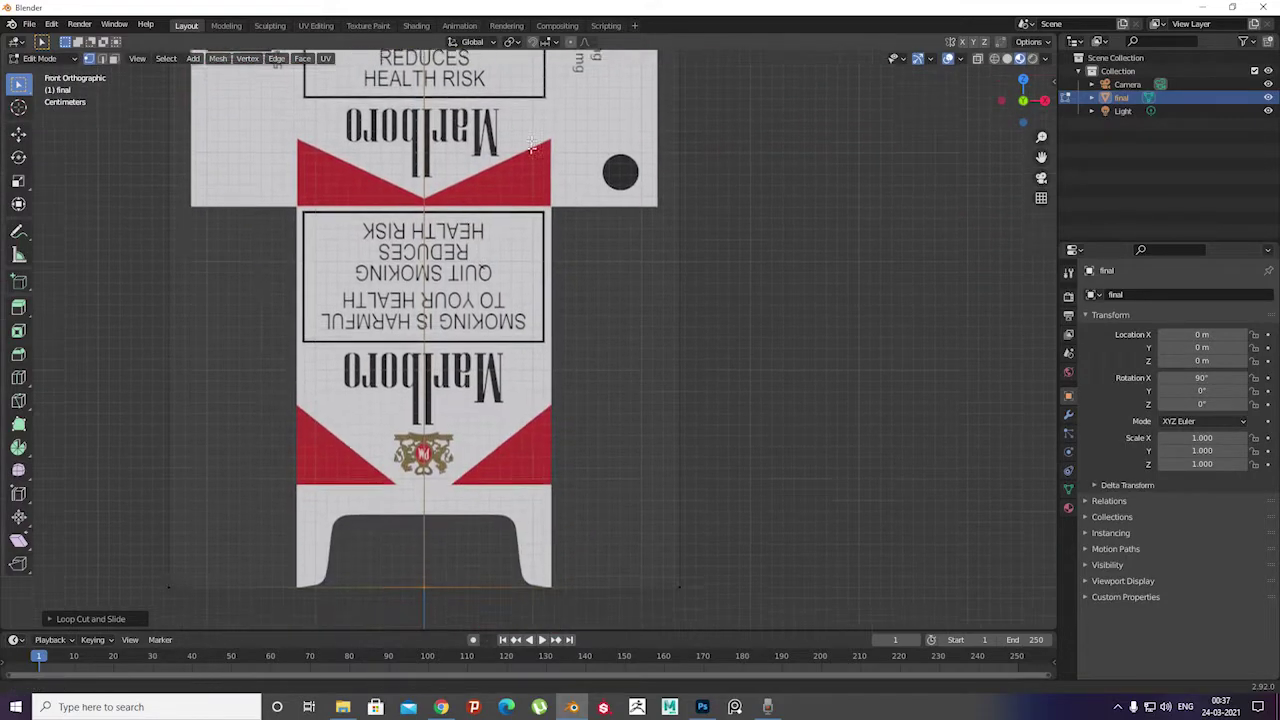
scroll(496, 283, "down", 4, "ctrl")
scroll(536, 270, "up", 3, "shift")
scroll(512, 298, "up", 4, "shift")
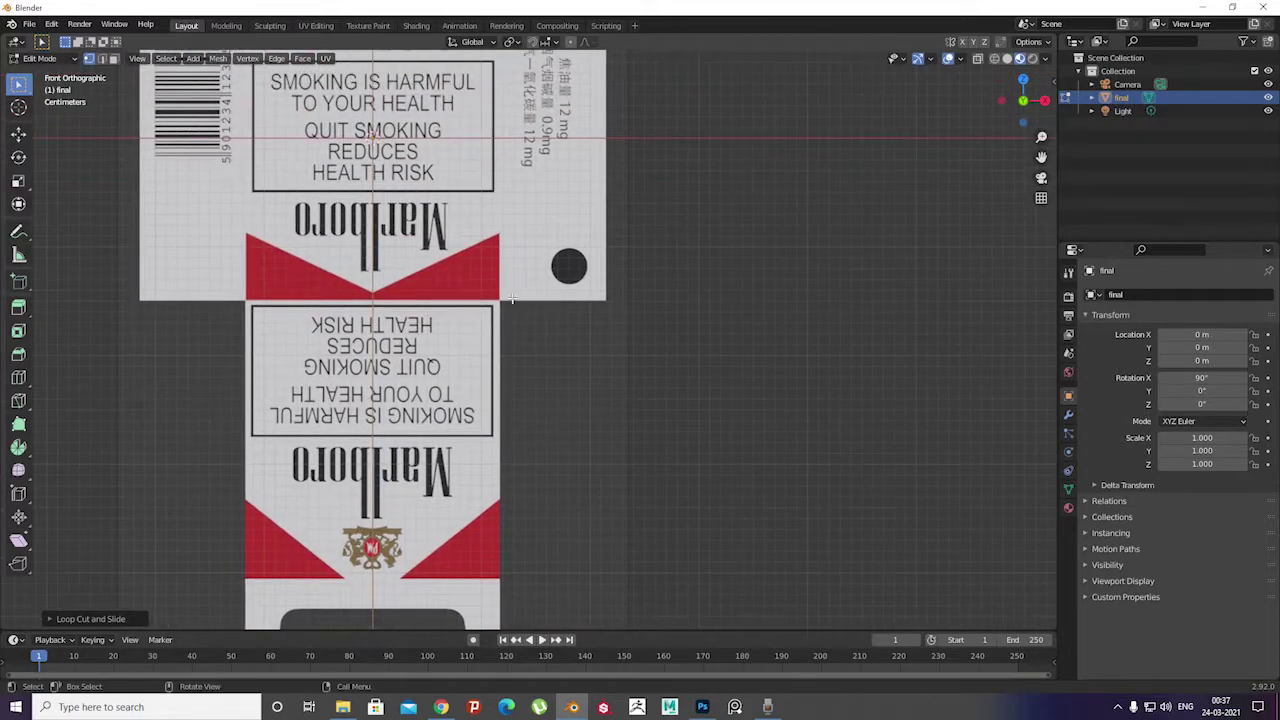
scroll(518, 305, "up", 8, "shift")
scroll(516, 375, "up", 3, "shift")
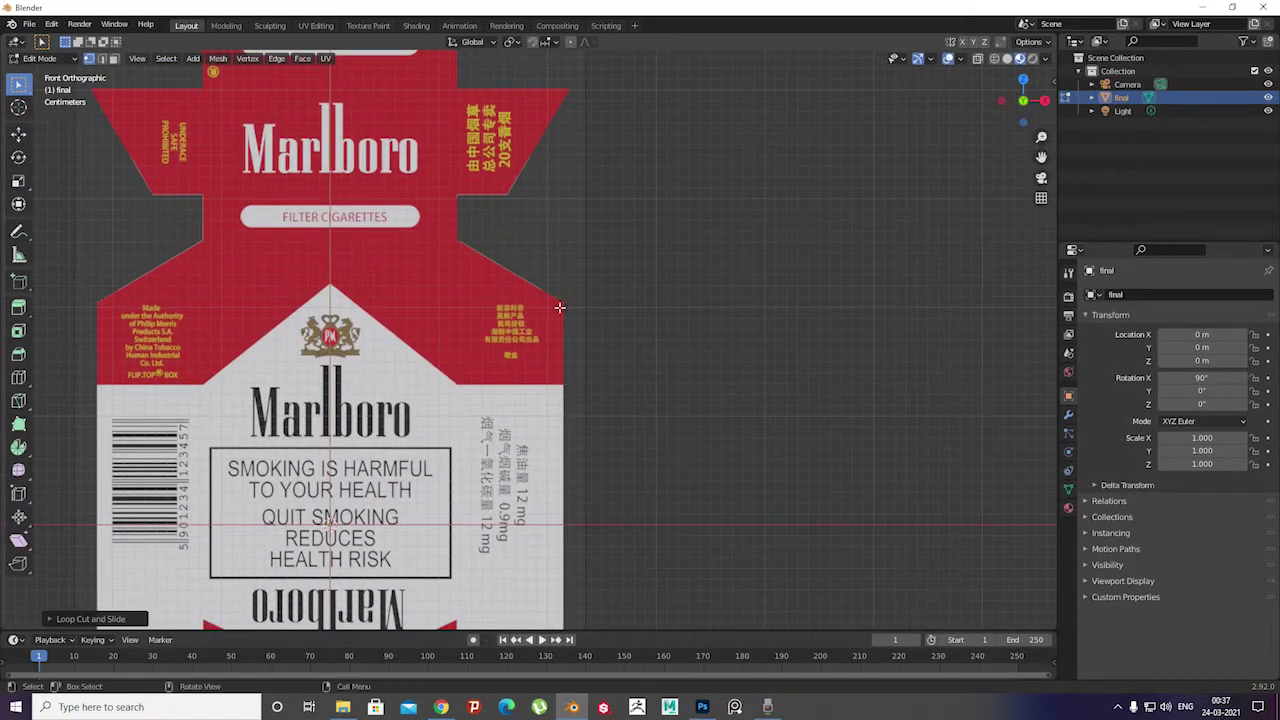
scroll(456, 203, "up", 1, "shift")
scroll(458, 196, "up", 3, "shift")
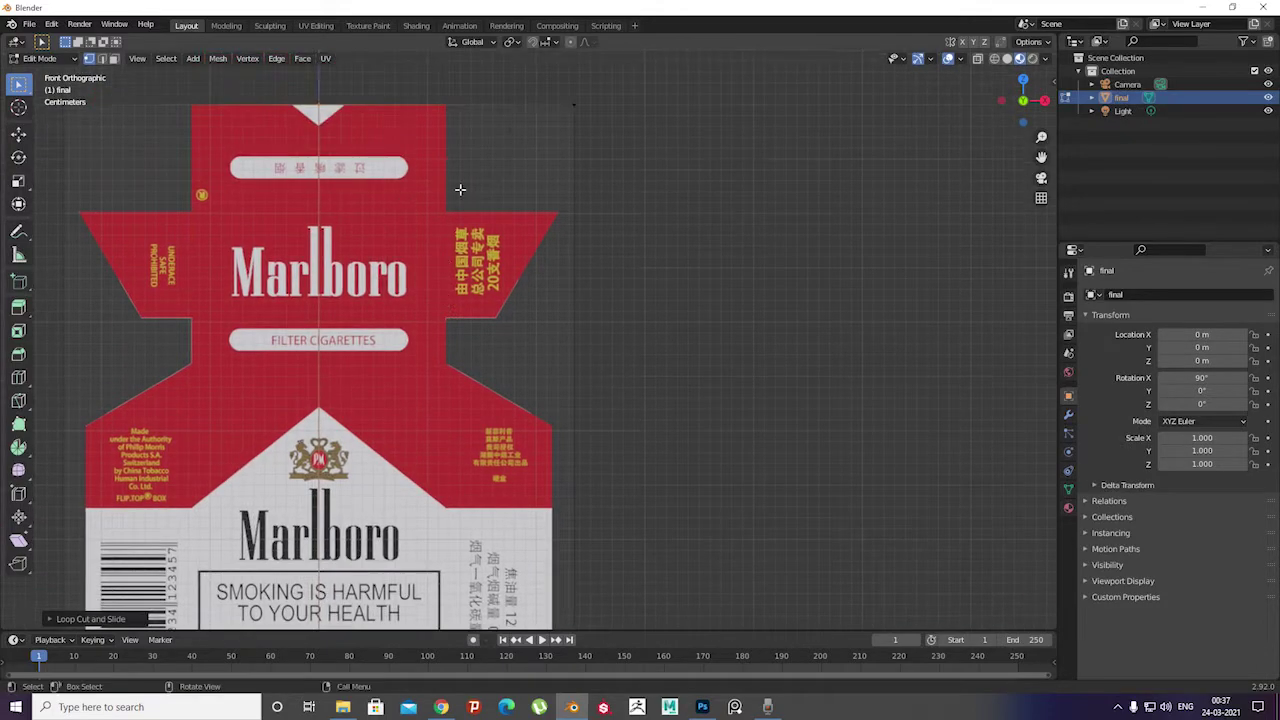
scroll(448, 340, "down", 8, "shift")
scroll(460, 345, "down", 10, "shift")
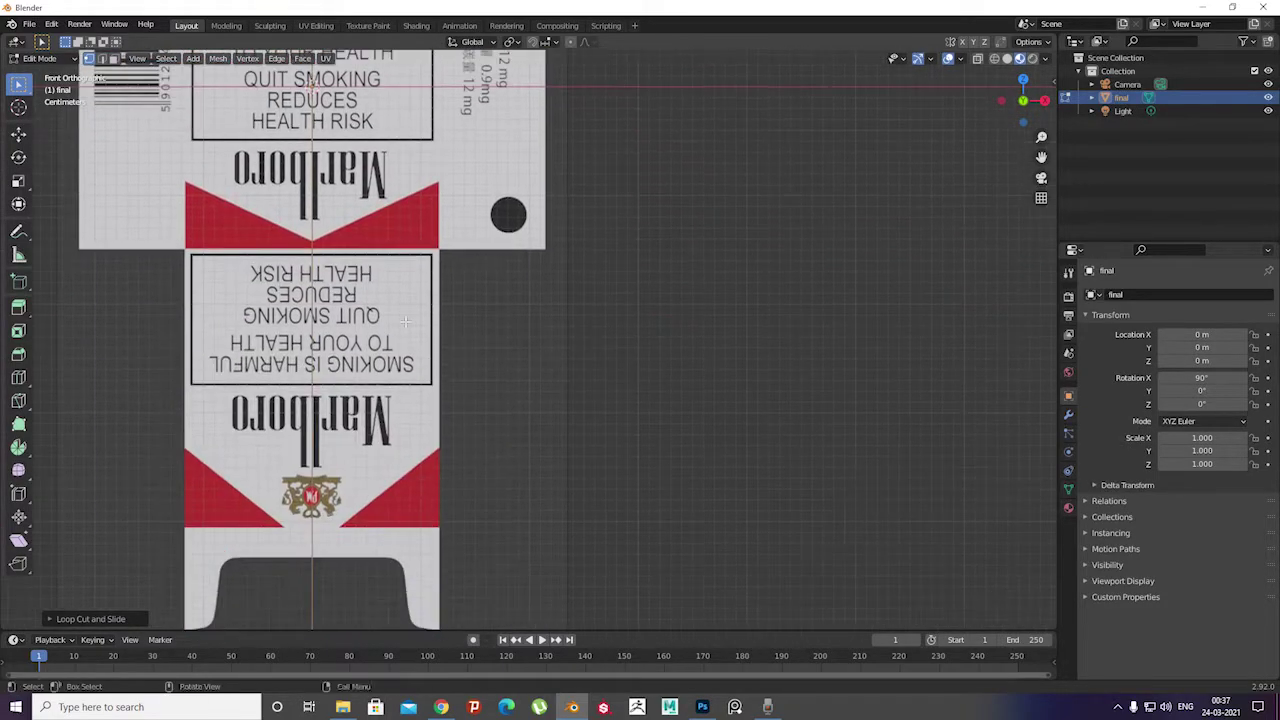
scroll(486, 357, "down", 5, "shift")
scroll(489, 349, "up", 5)
scroll(377, 397, "down", 1, "shift")
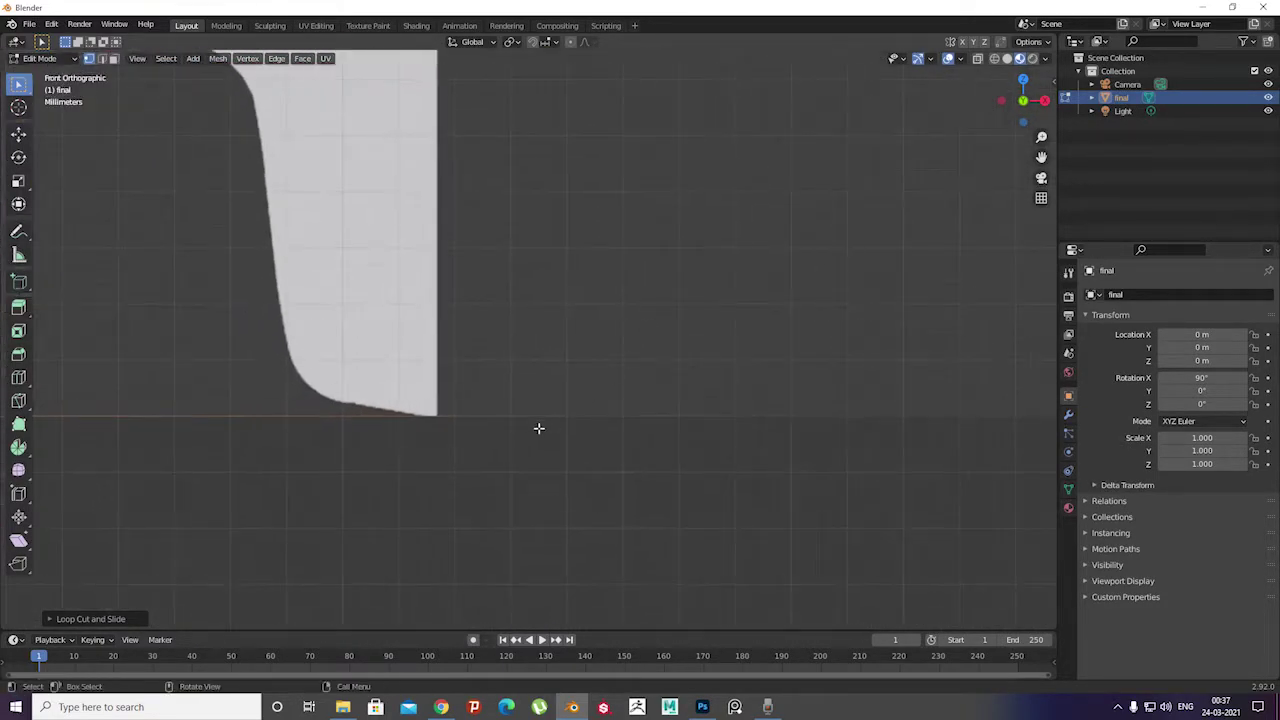
left_click(520, 423)
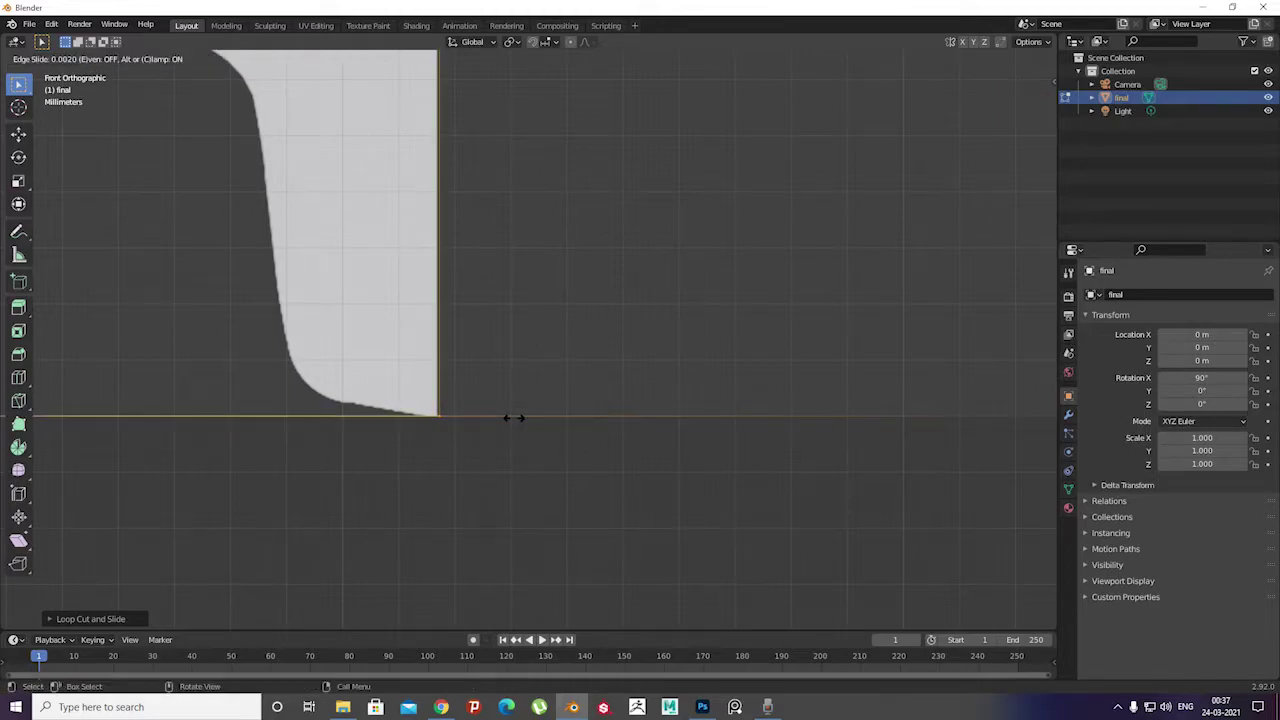
Zoom in to line the new loop up with the pack artwork's right edge
scroll(313, 423, "up", 5, "ctrl")
scroll(291, 344, "down", 3)
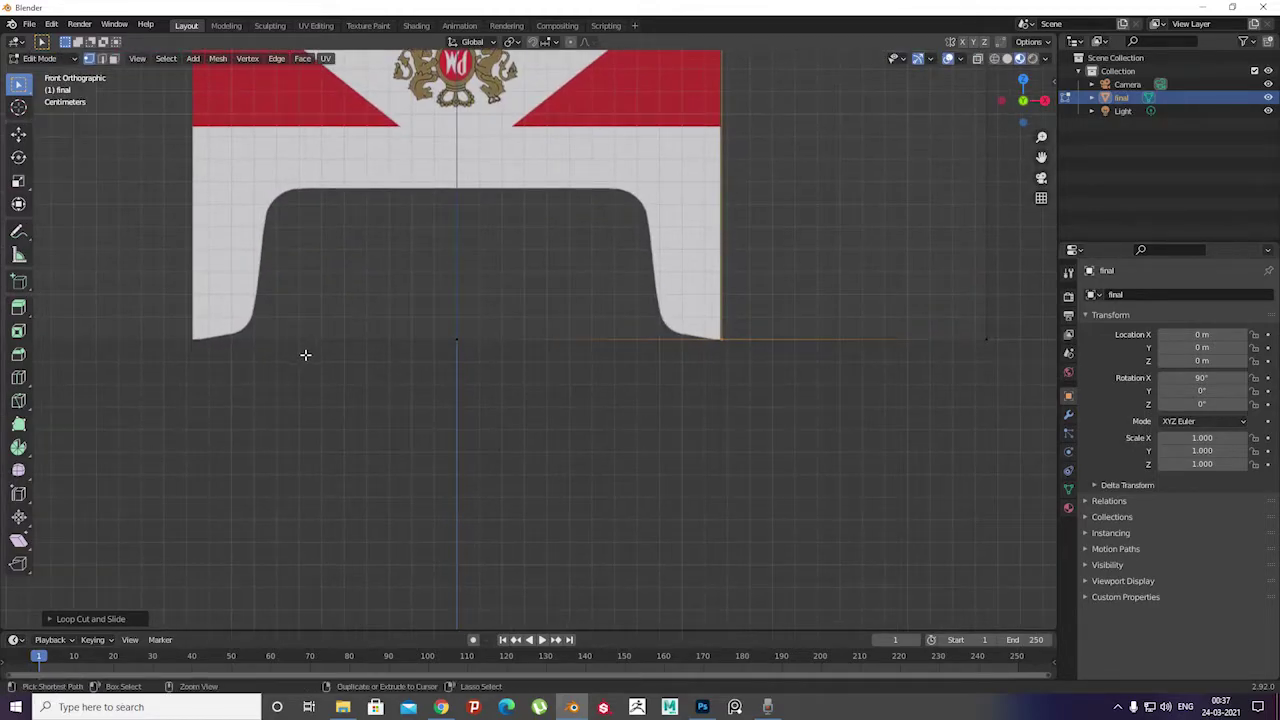
scroll(106, 340, "up", 5)
scroll(386, 374, "up", 5, "ctrl")
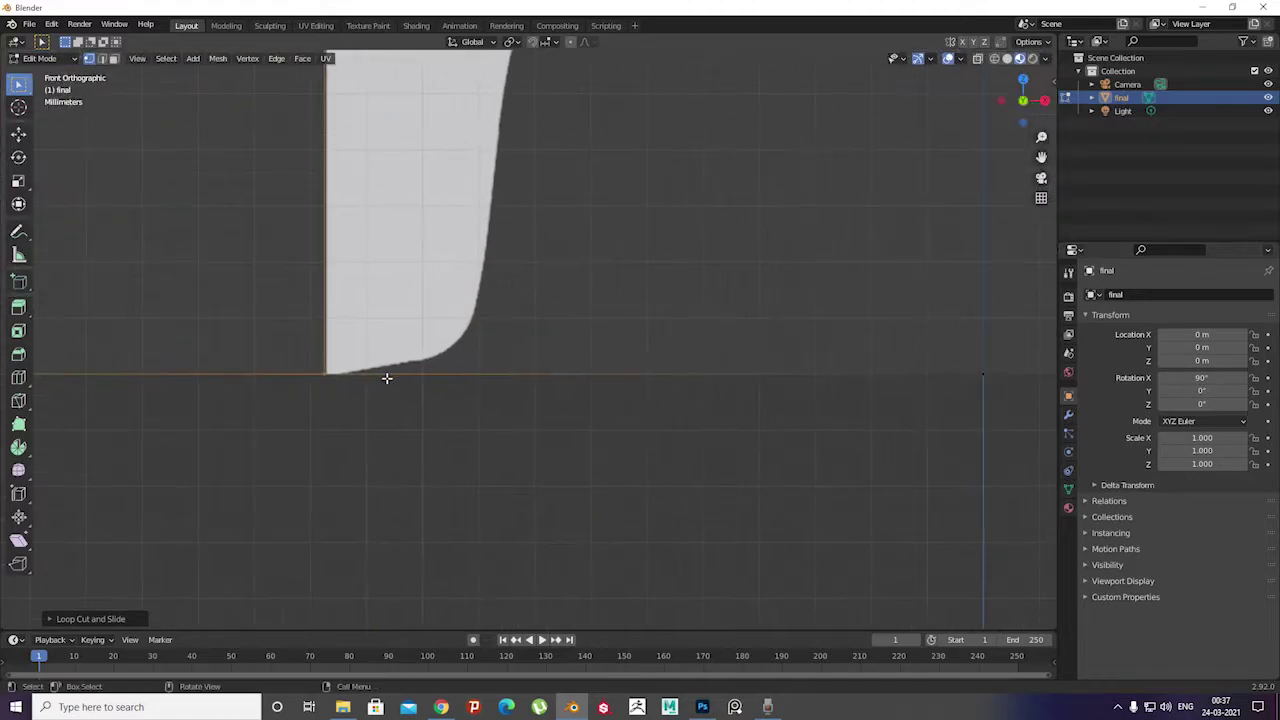
scroll(443, 343, "up", 3)
scroll(263, 331, "up", 3, "ctrl")
scroll(547, 284, "down", 5)
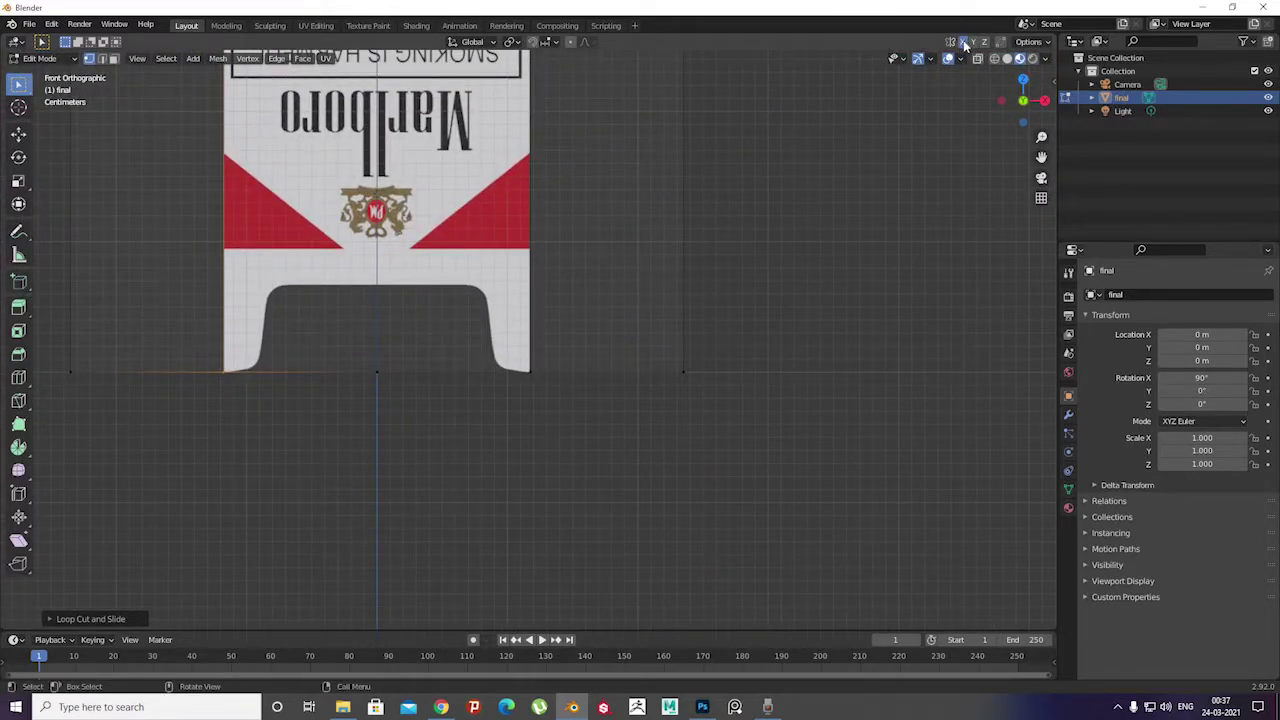
scroll(412, 358, "up", 5)
scroll(560, 366, "down", 3, "shift")
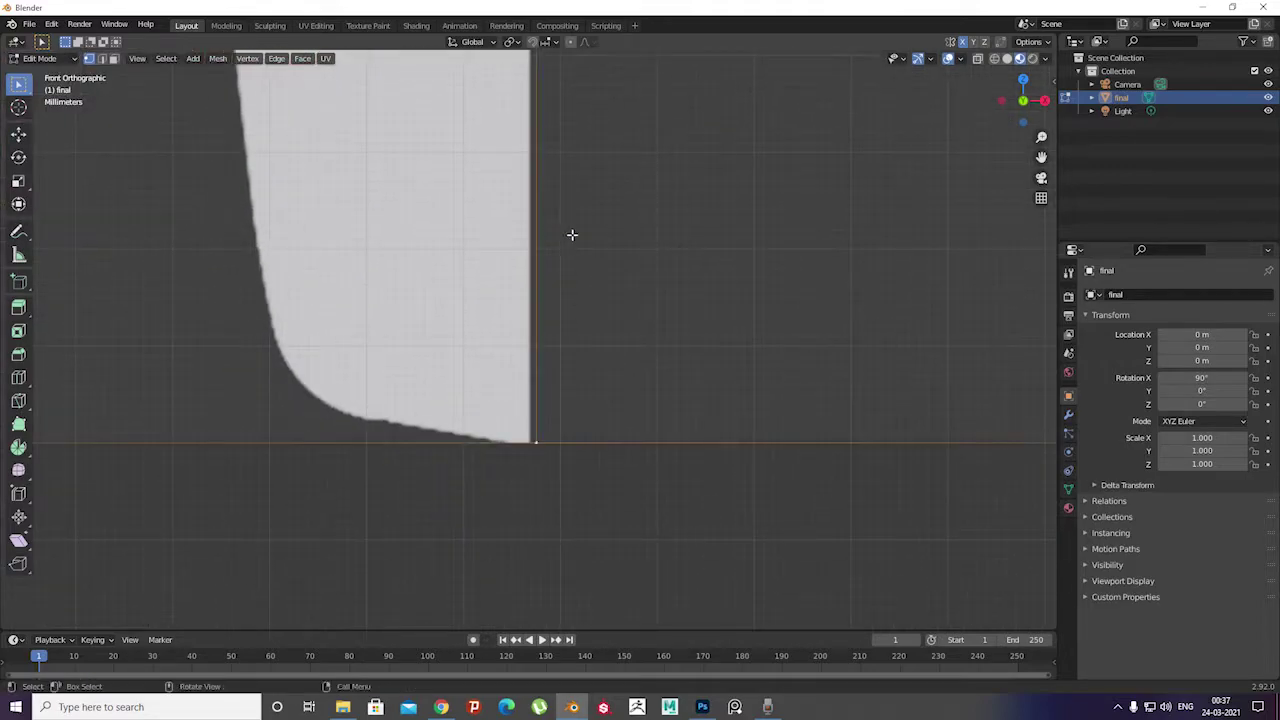
scroll(560, 260, "up", 3)
Slide the new edge loop onto the pack's side edge
key("g")
key("g")
left_click(521, 281)
scroll(521, 281, "down", 5)
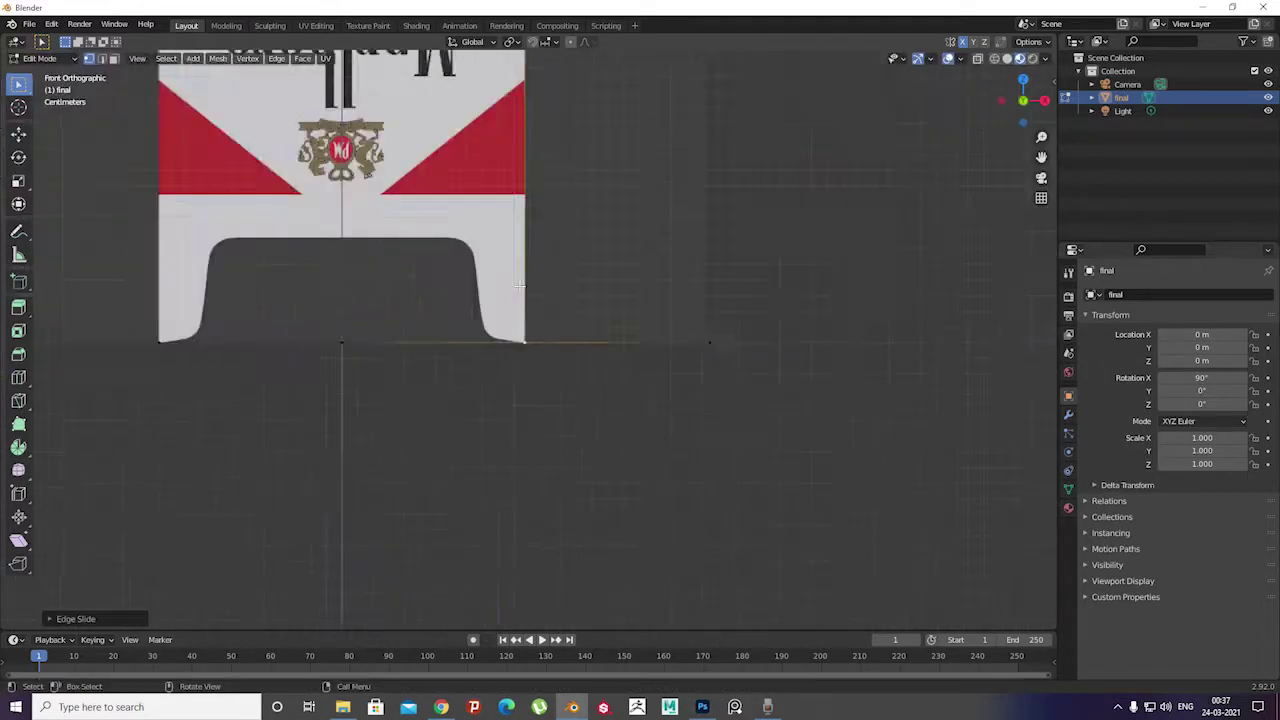
scroll(631, 191, "up", 5)
scroll(560, 300, "up", 2)
scroll(540, 460, "up", 3, "shift")
scroll(540, 460, "down", 3)
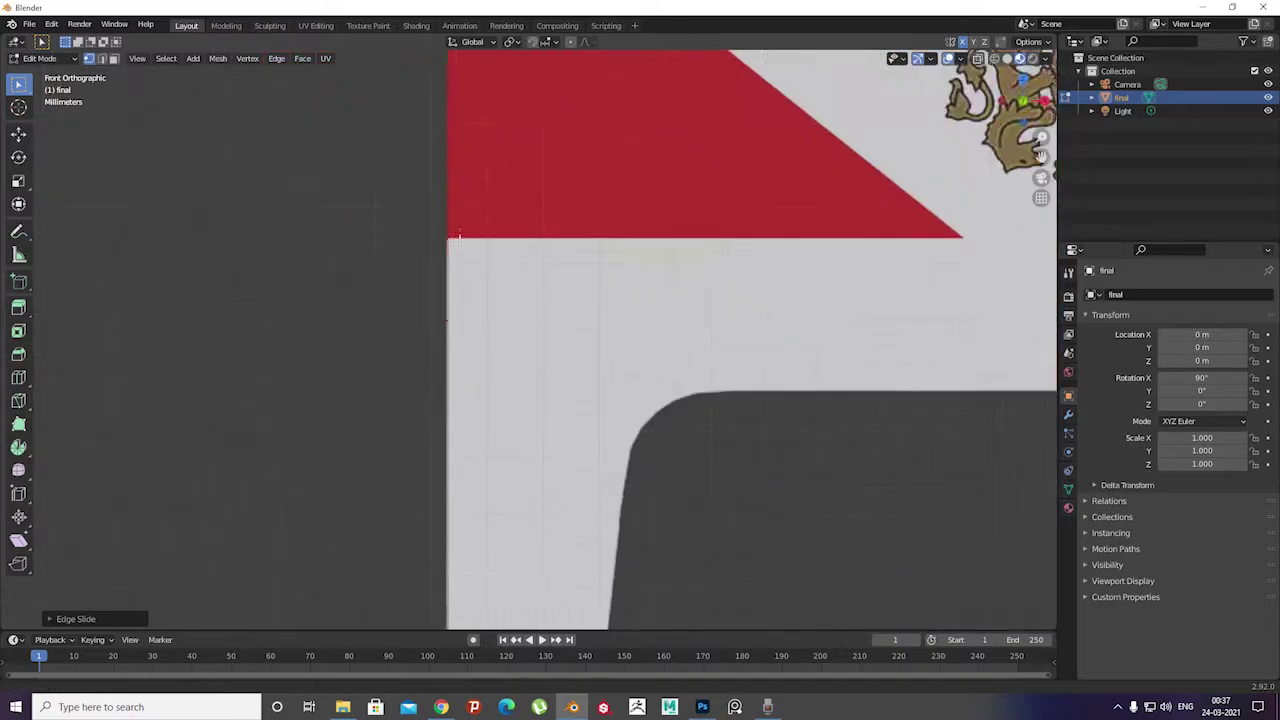
scroll(540, 460, "down", 3)
scroll(600, 500, "up", 4)
scroll(652, 570, "down", 3)
scroll(488, 395, "up", 6)
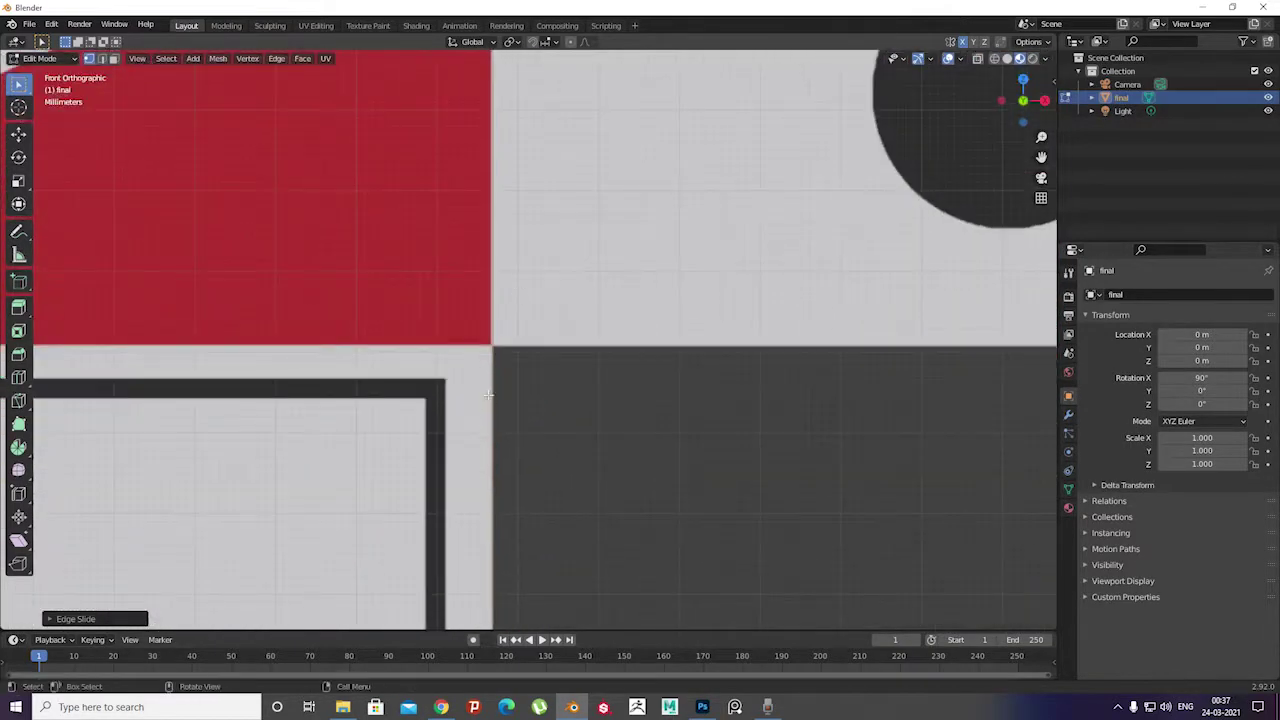
Add a loop cut along the red band at its corner
left_click(399, 293)
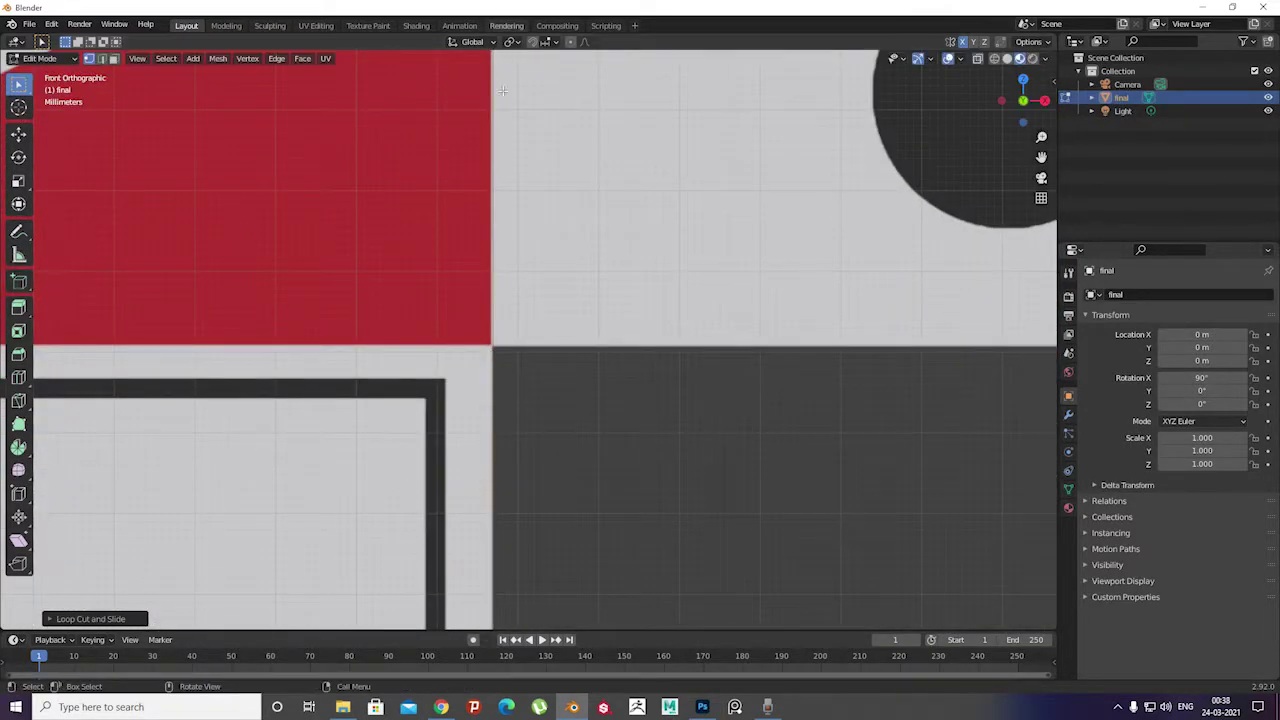
scroll(580, 310, "down", 4)
scroll(586, 380, "up", 4)
scroll(531, 320, "up", 2)
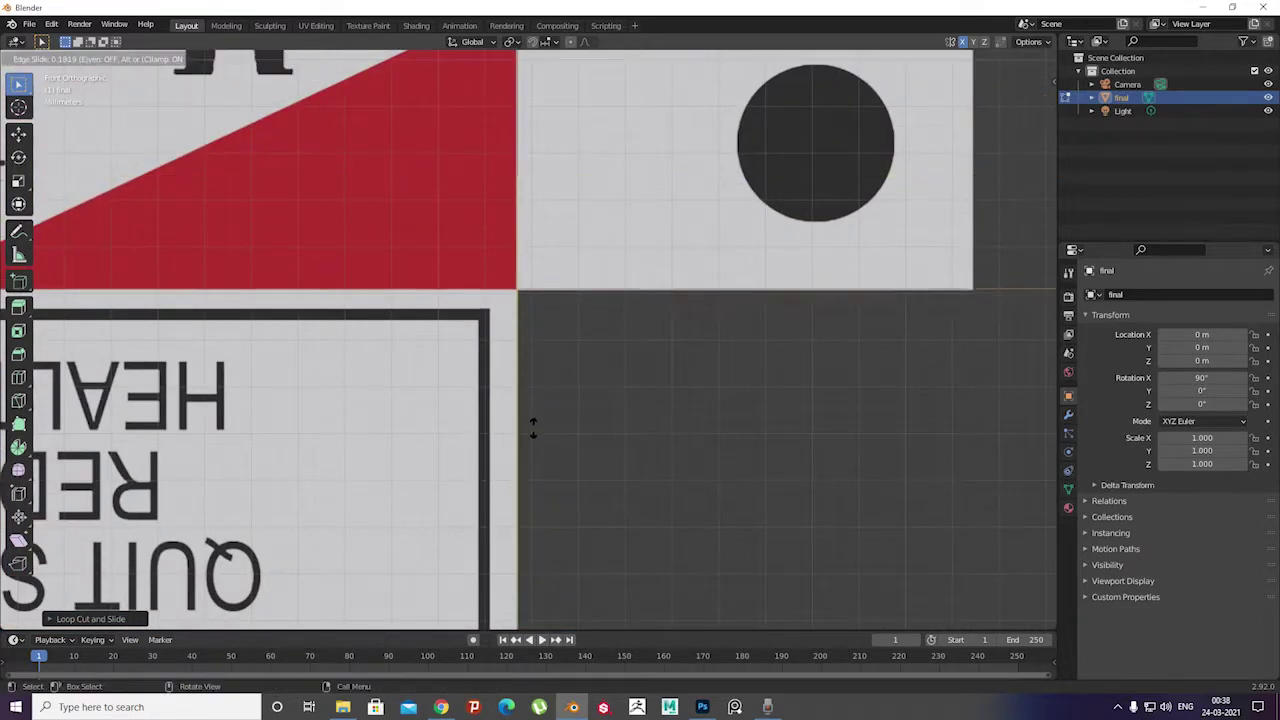
scroll(520, 300, "up", 2)
scroll(500, 290, "up", 2)
left_click(498, 275)
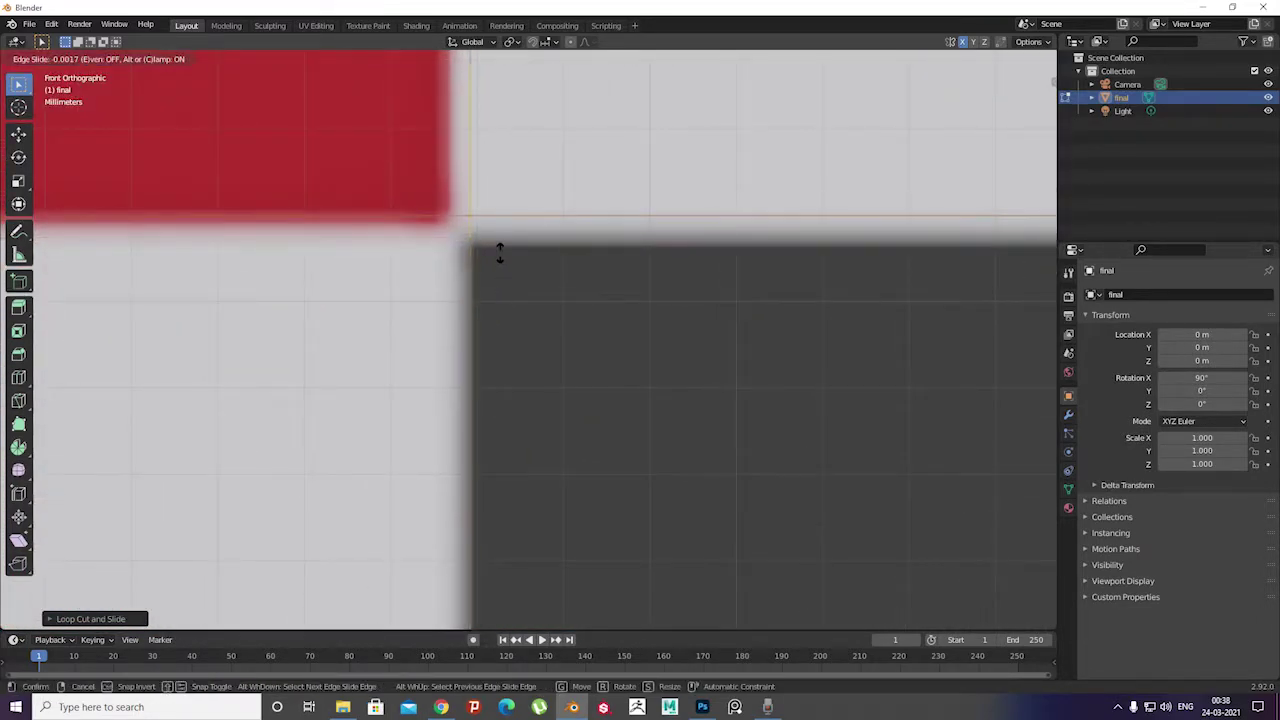
left_click(482, 264)
scroll(471, 251, "down", 2)
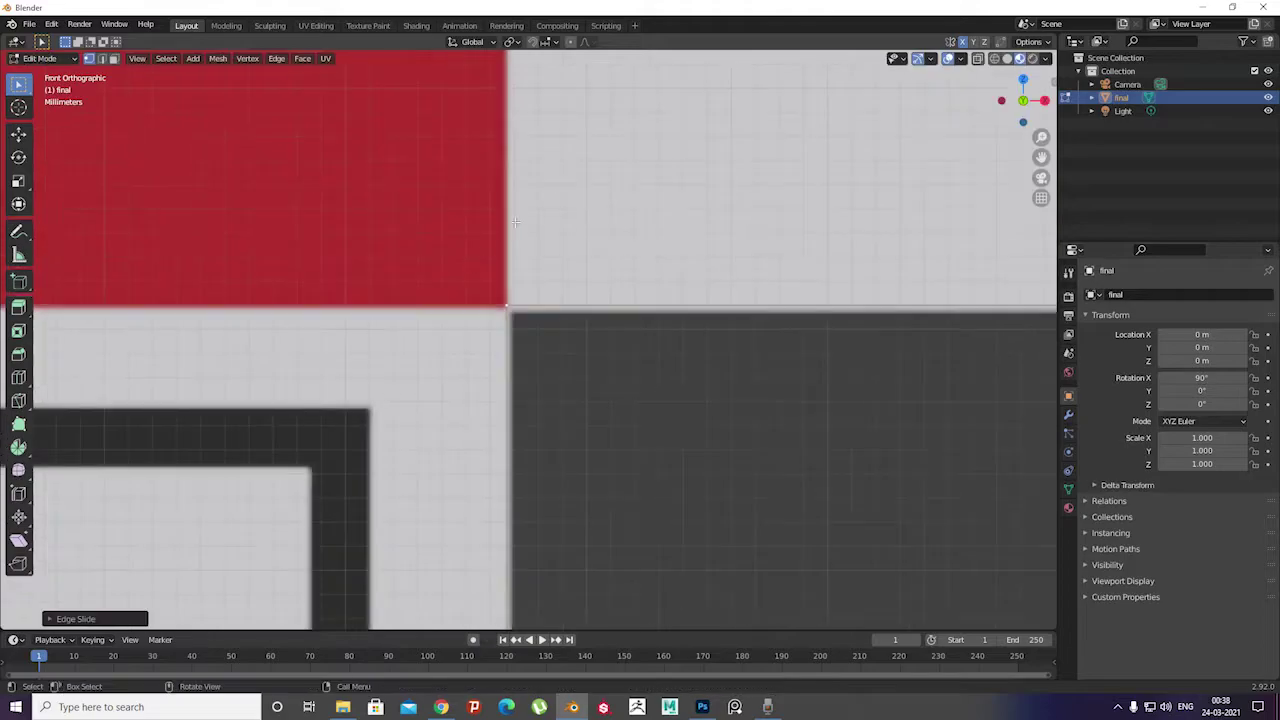
scroll(471, 251, "down", 3)
scroll(383, 264, "up", 5)
Slide that edge onto the red band's lower-left corner
middle_click_drag(382, 264, 480, 343, "shift")
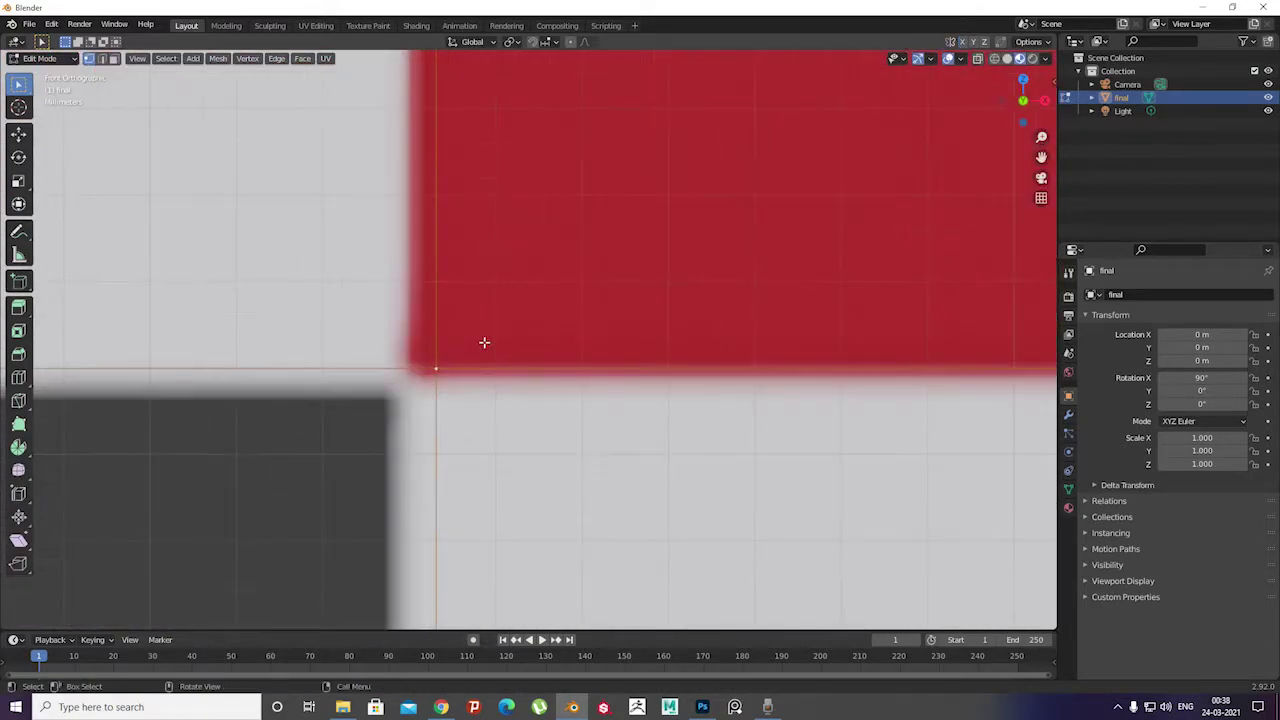
scroll(457, 343, "down", 1)
scroll(582, 259, "down", 3)
scroll(550, 250, "up", 2)
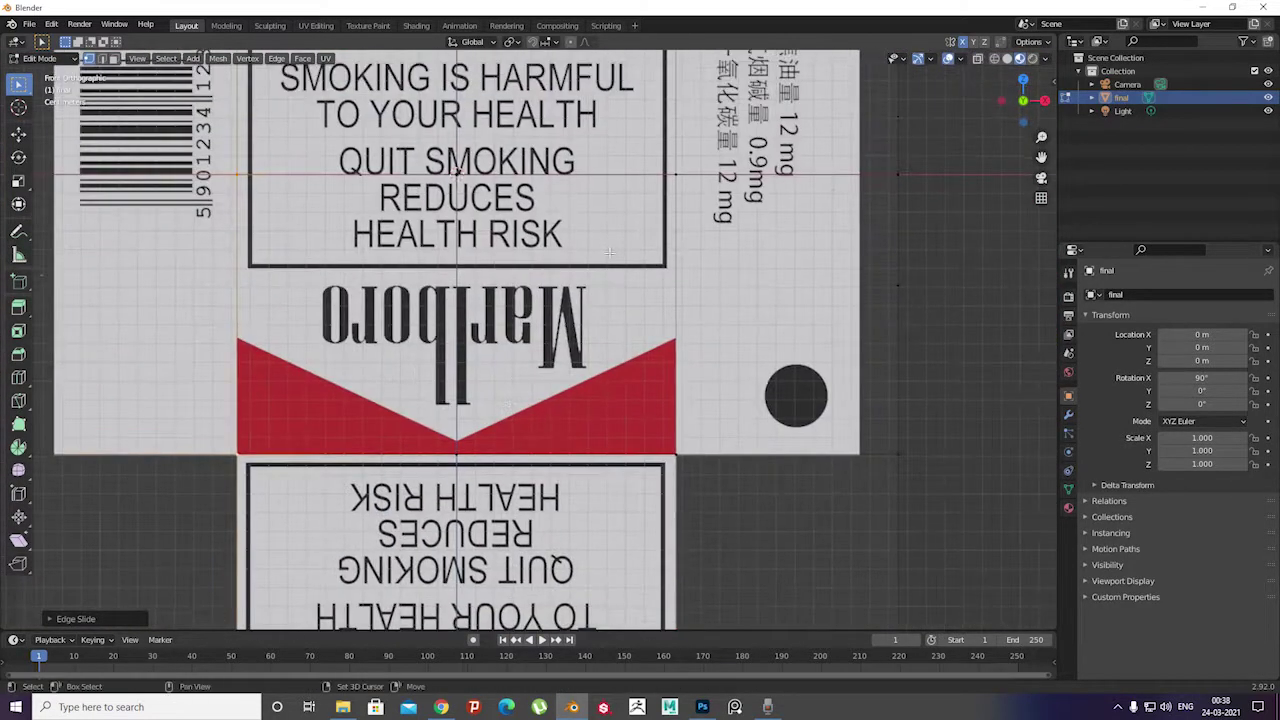
scroll(520, 240, "up", 3)
scroll(486, 224, "down", 3)
scroll(486, 224, "down", 3)
scroll(626, 317, "up", 6)
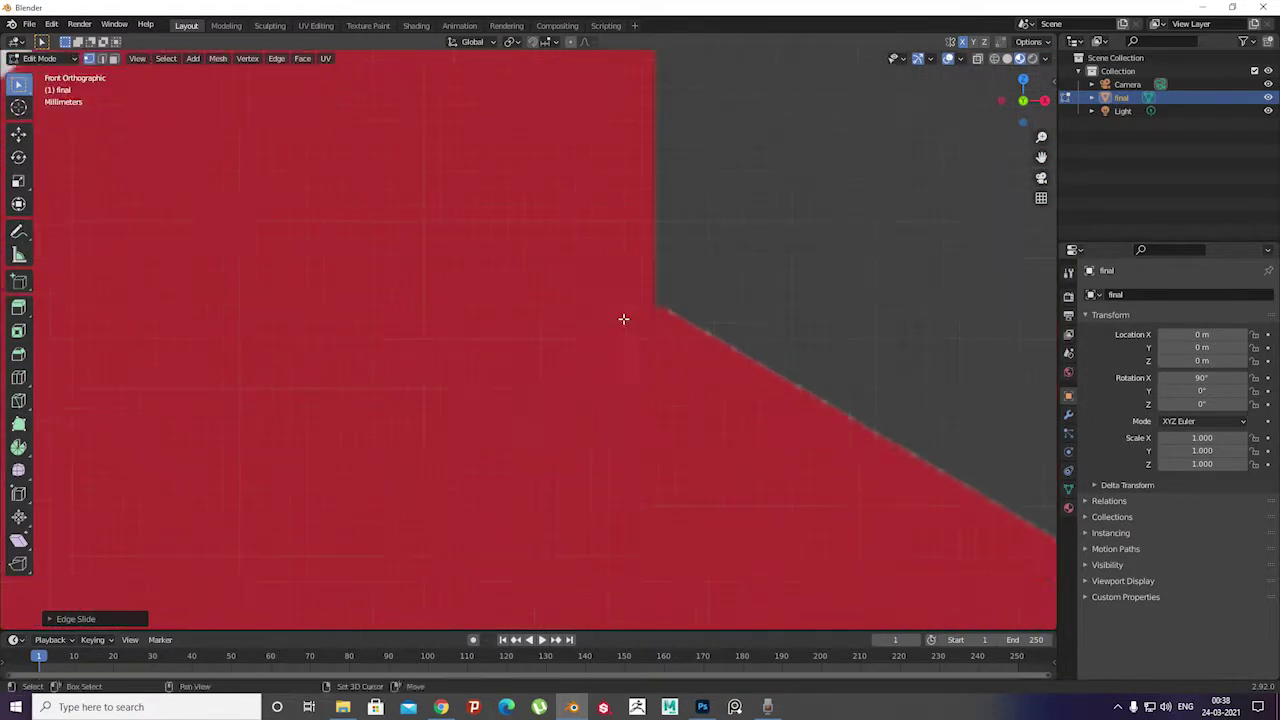
key("g")
key("g")
left_click(523, 180)
scroll(491, 362, "down", 2)
Add another loop cut and fix it at the box corner in front view
key("ctrl+r")
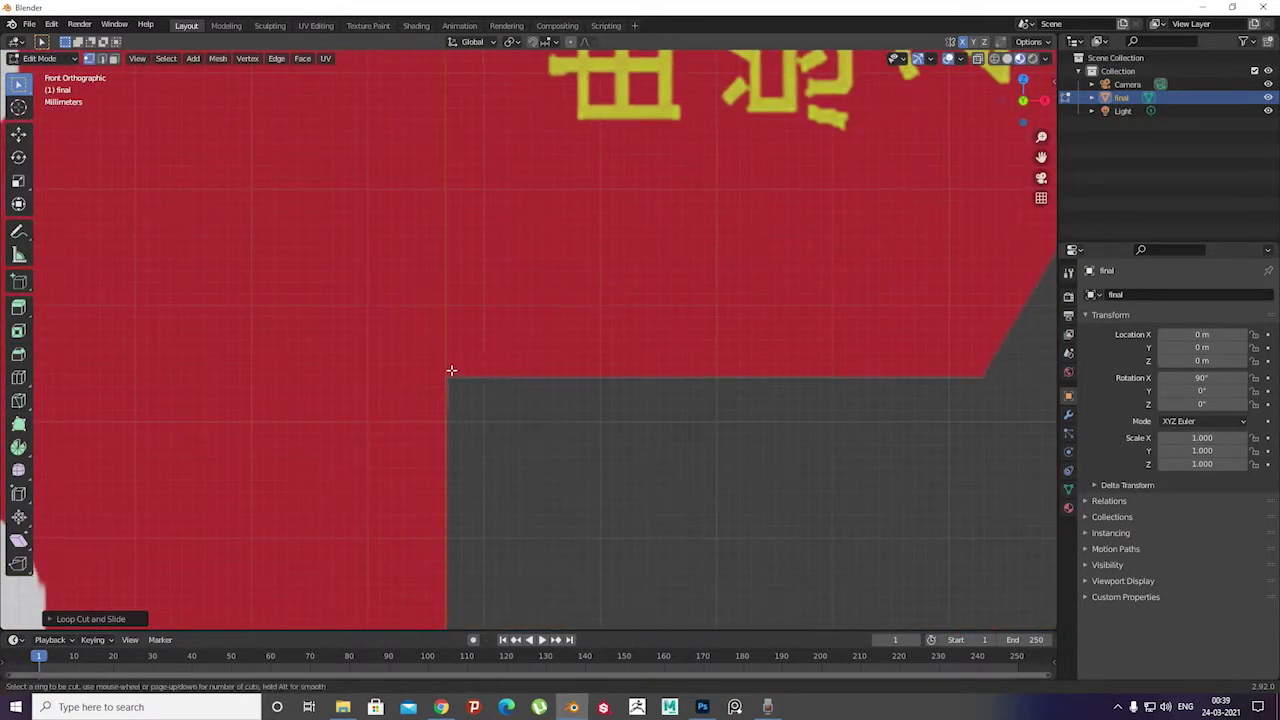
scroll(406, 104, "down", 3)
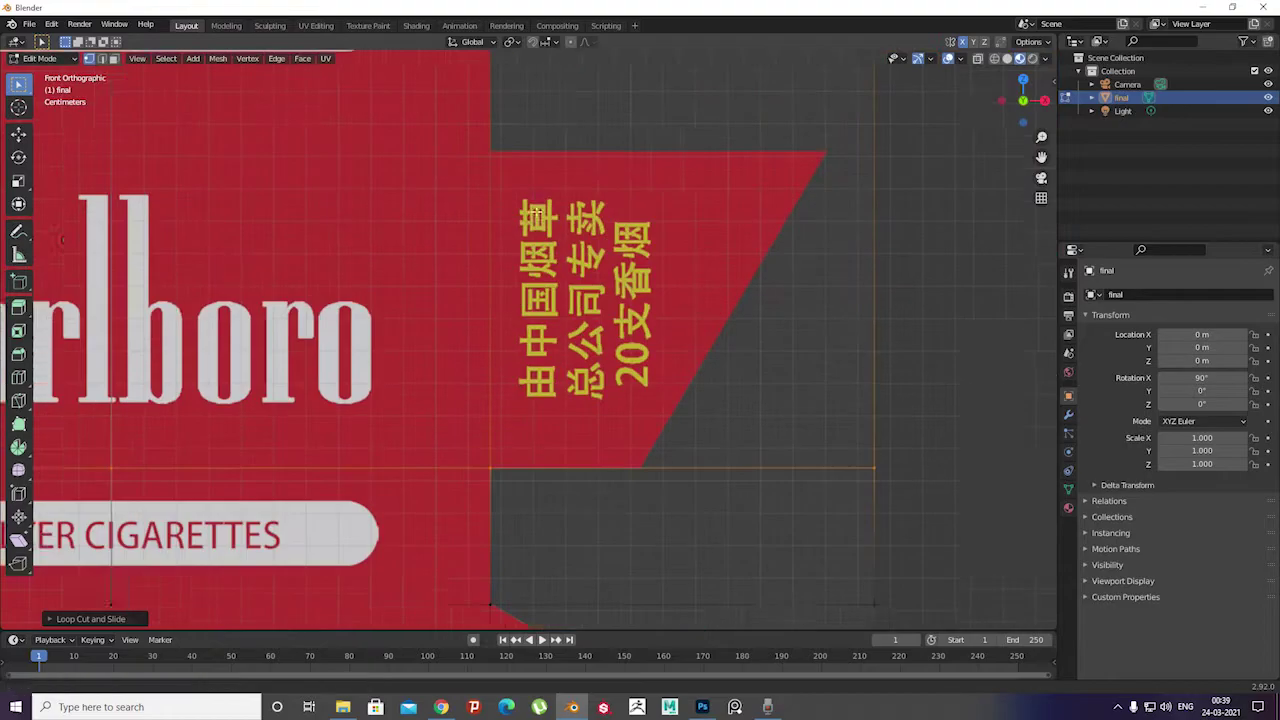
scroll(666, 251, "up", 3)
scroll(360, 229, "up", 2)
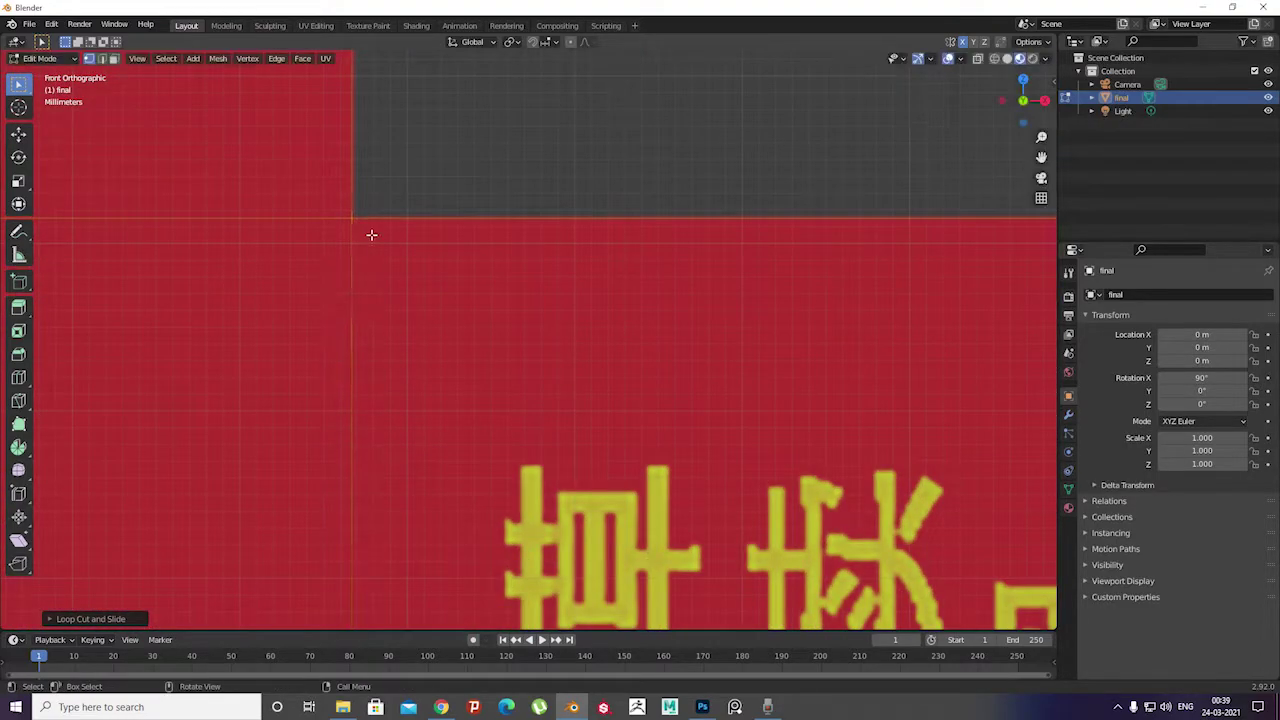
scroll(371, 234, "down", 4)
middle_click_drag(434, 329, 574, 200)
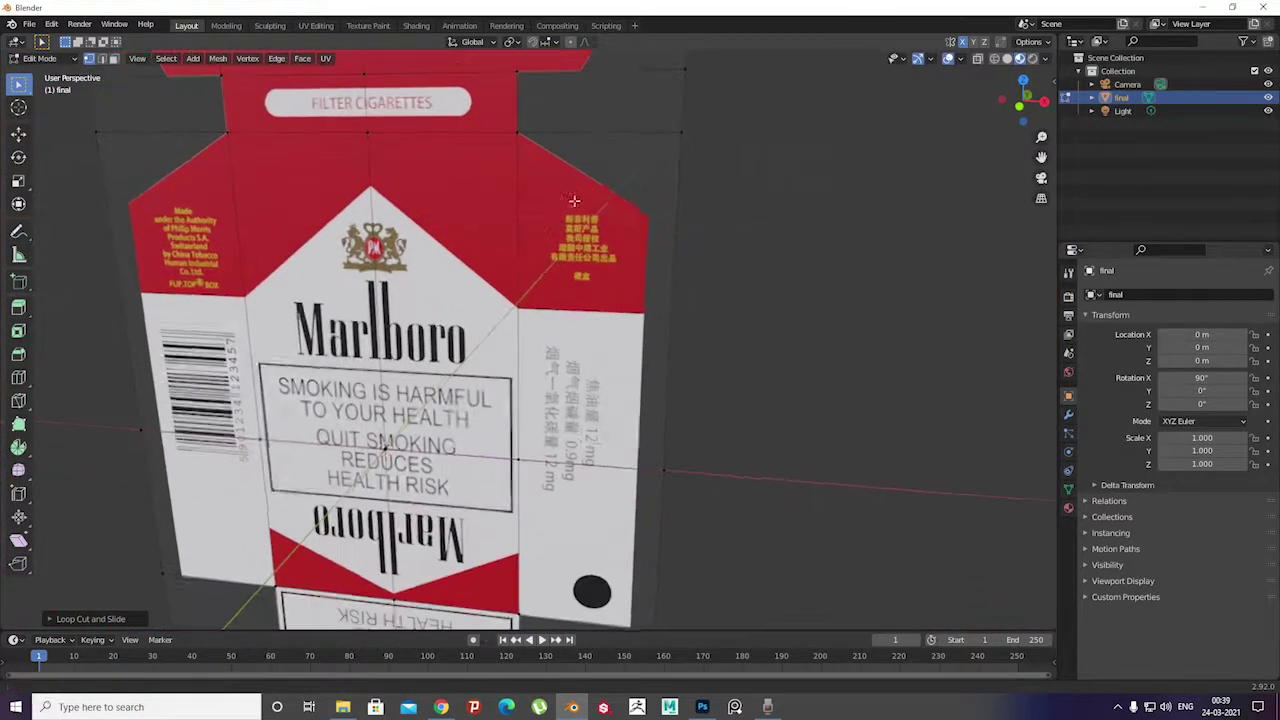
key("KP_1")
scroll(574, 300, "up", 1)
scroll(502, 566, "up", 5)
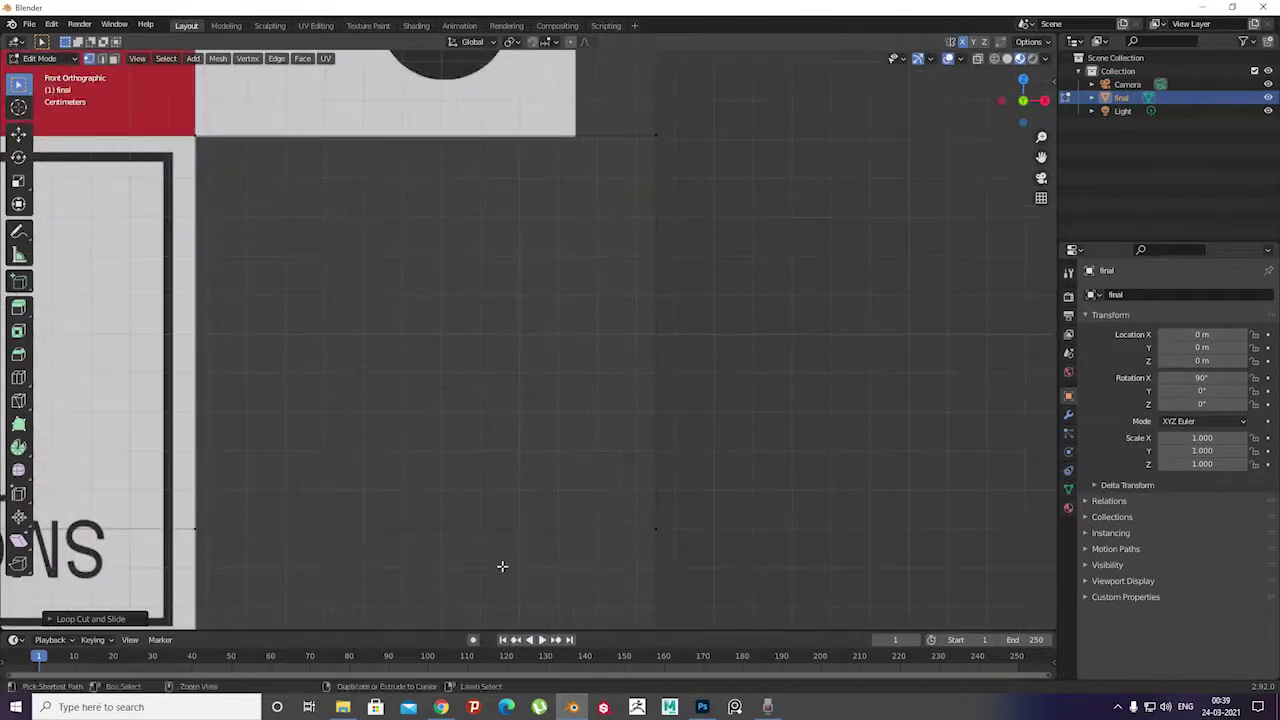
scroll(521, 300, "down", 5)
scroll(542, 376, "up", 1)
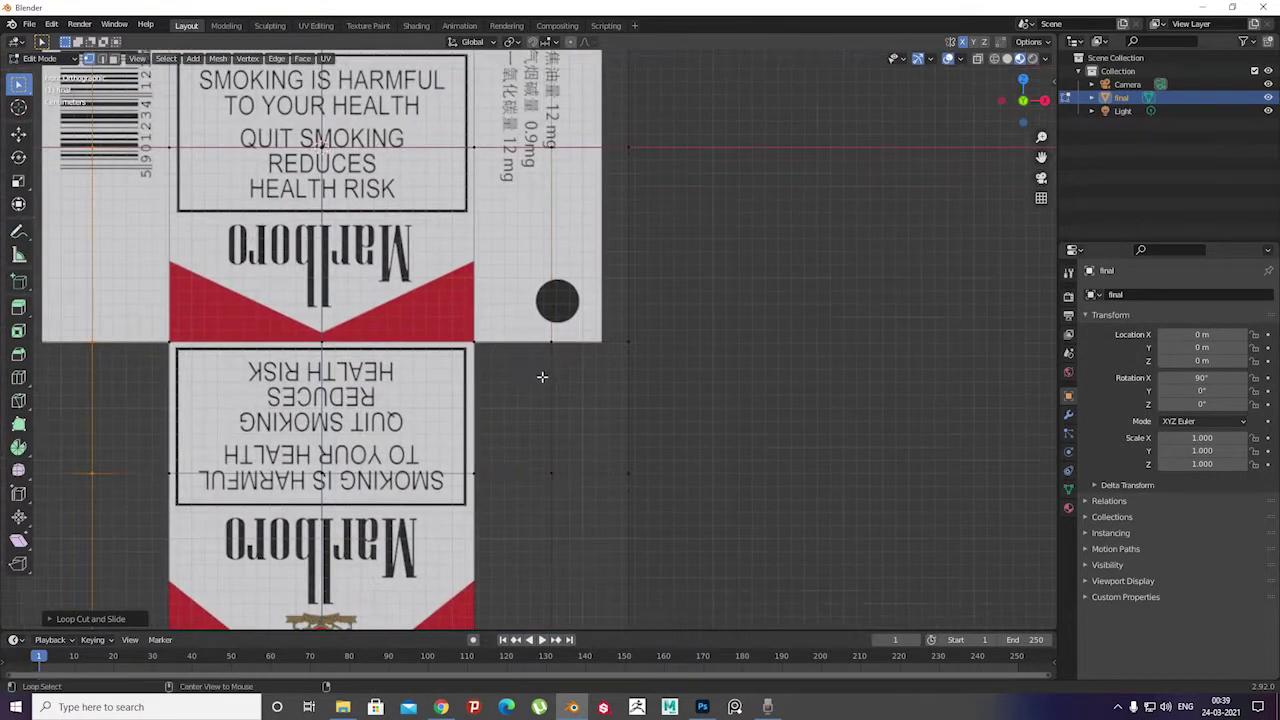
left_click(578, 376)
Slide an edge onto the barcode panel's border at the box's other corner
scroll(597, 374, "up", 4)
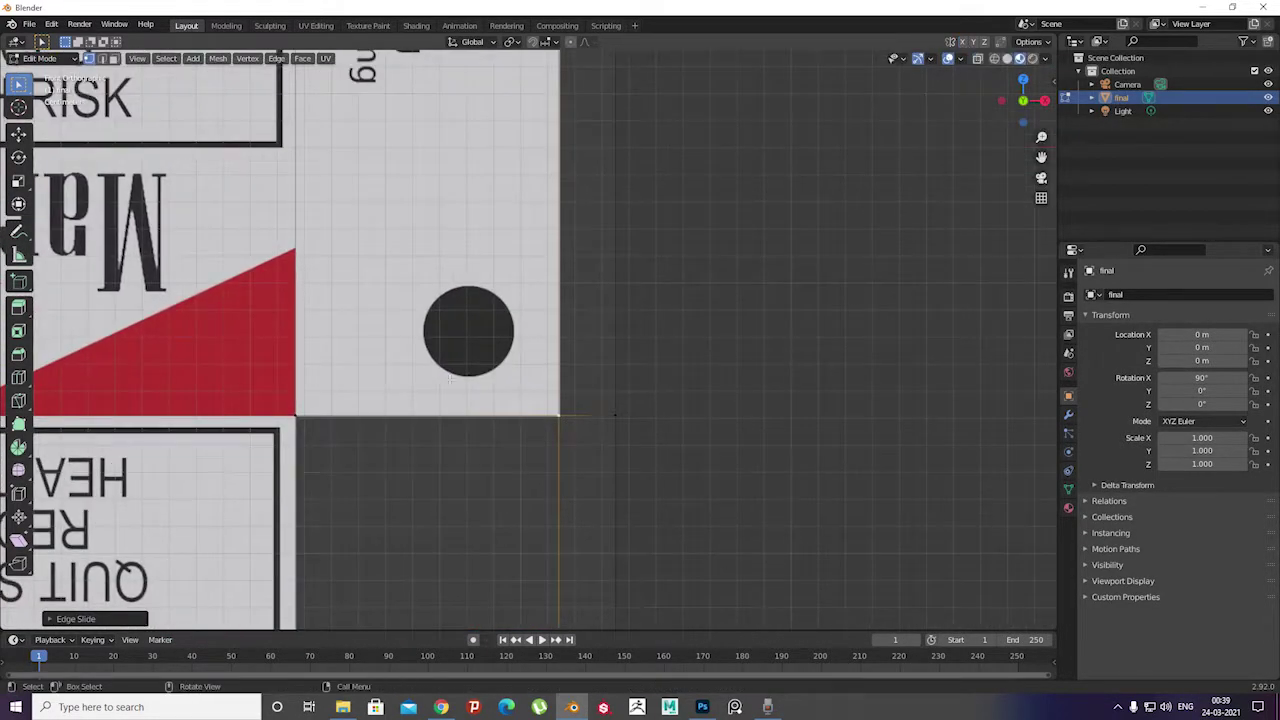
scroll(560, 416, "up", 5)
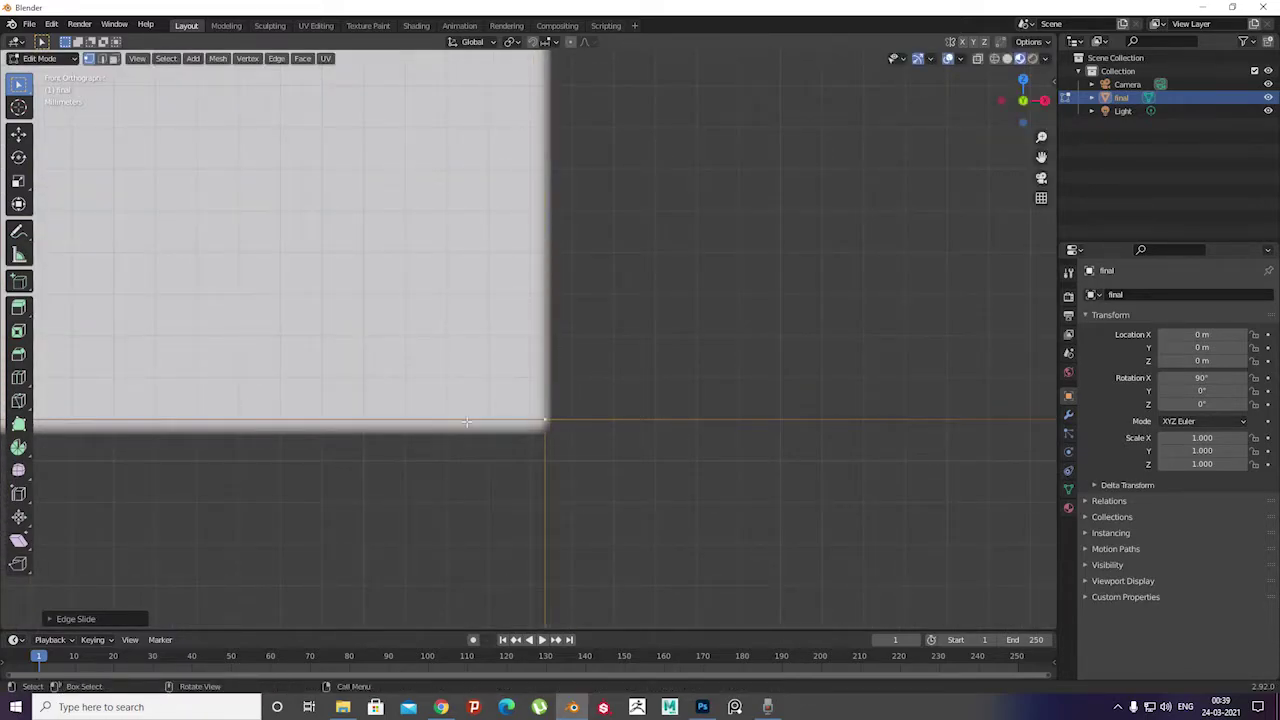
scroll(466, 422, "down", 4)
scroll(300, 400, "up", 4)
middle_click_drag(138, 389, 429, 366, "shift")
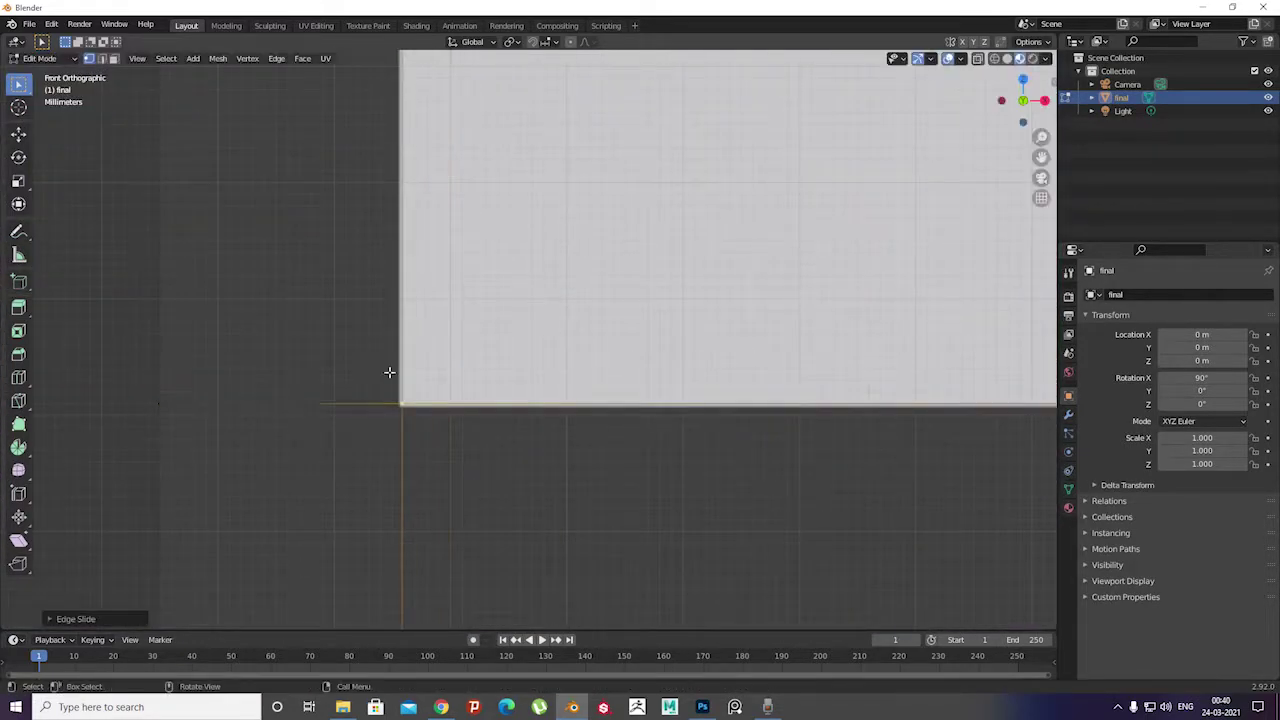
scroll(389, 372, "down", 5)
scroll(450, 365, "up", 3)
scroll(491, 363, "up", 4)
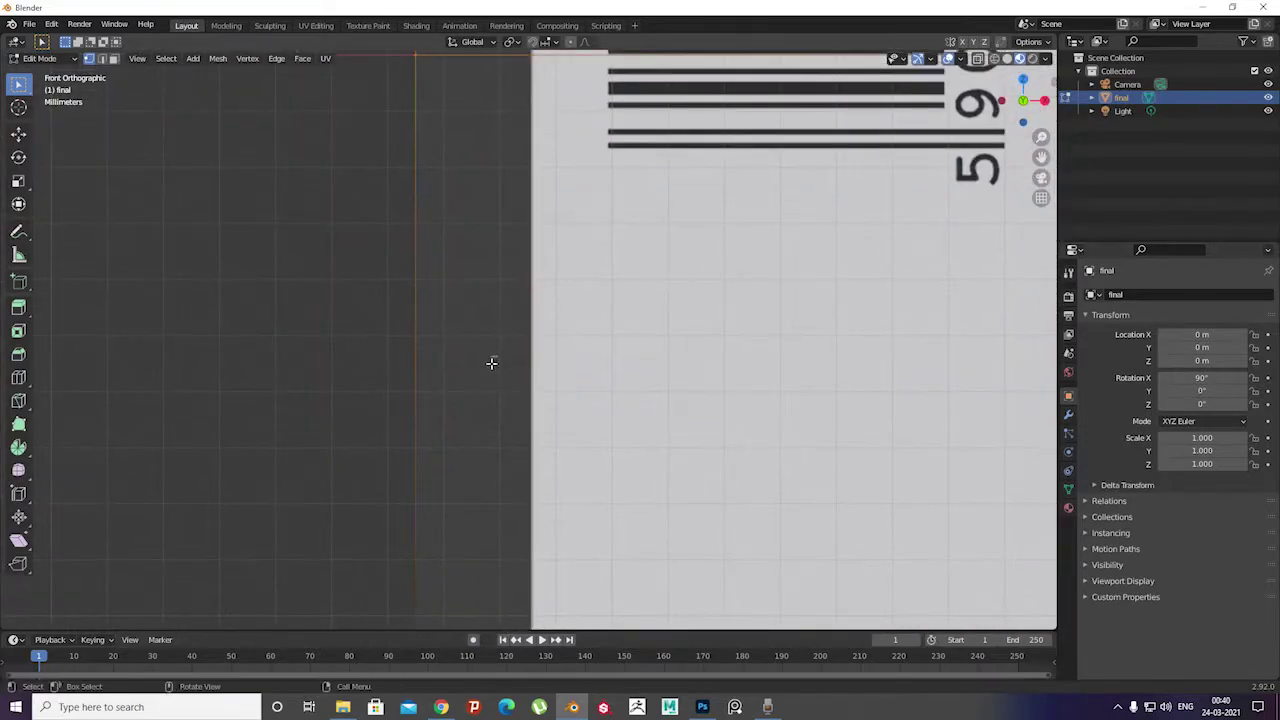
key("g")
key("g")
left_click(493, 375)
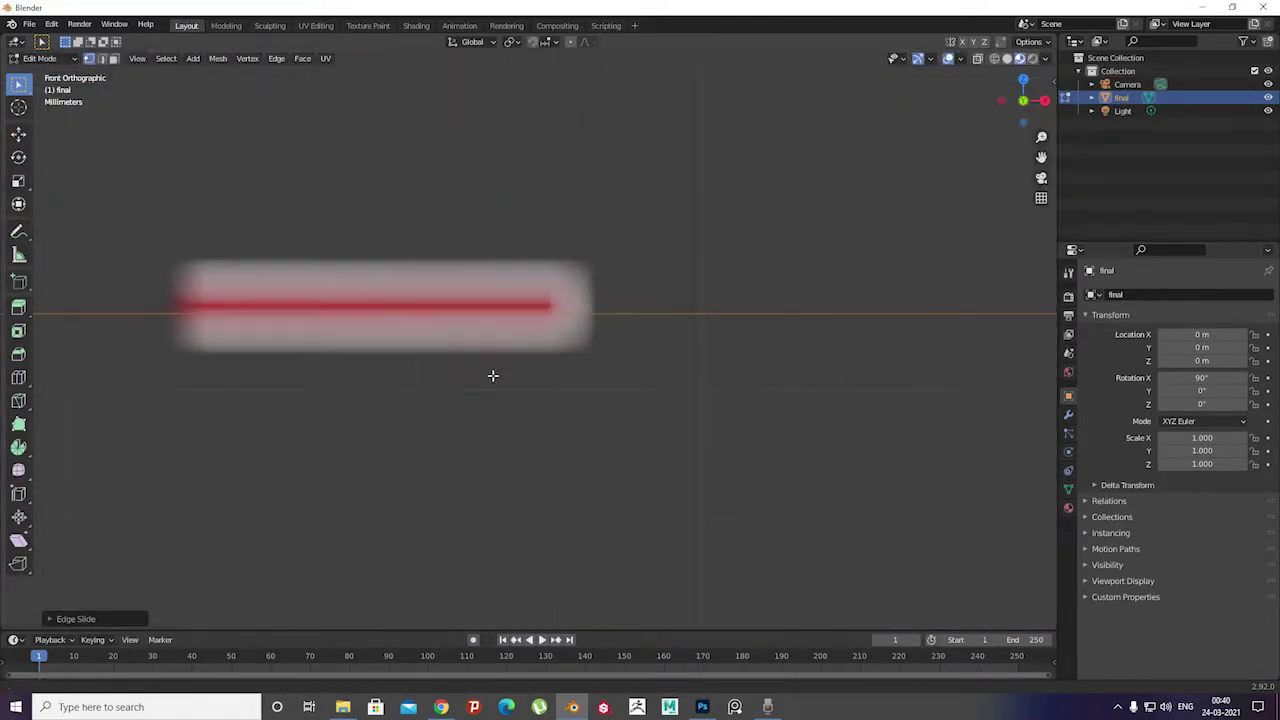
Zoom in and out to check the loops against the pack's fold lines and flaps
scroll(500, 349, "down", 3)
scroll(460, 290, "down", 2)
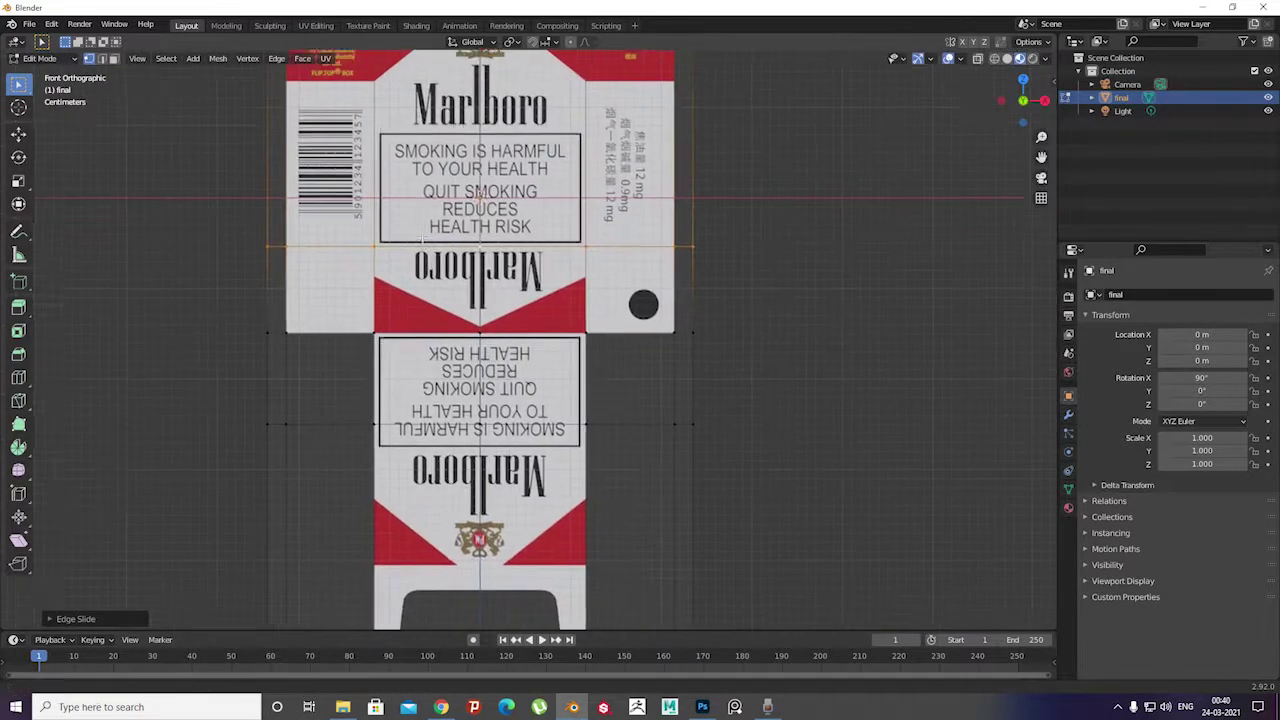
scroll(422, 239, "down", 5, "shift")
scroll(417, 366, "down", 2, "shift")
scroll(417, 366, "up", 6, "shift")
scroll(491, 400, "up", 6, "shift")
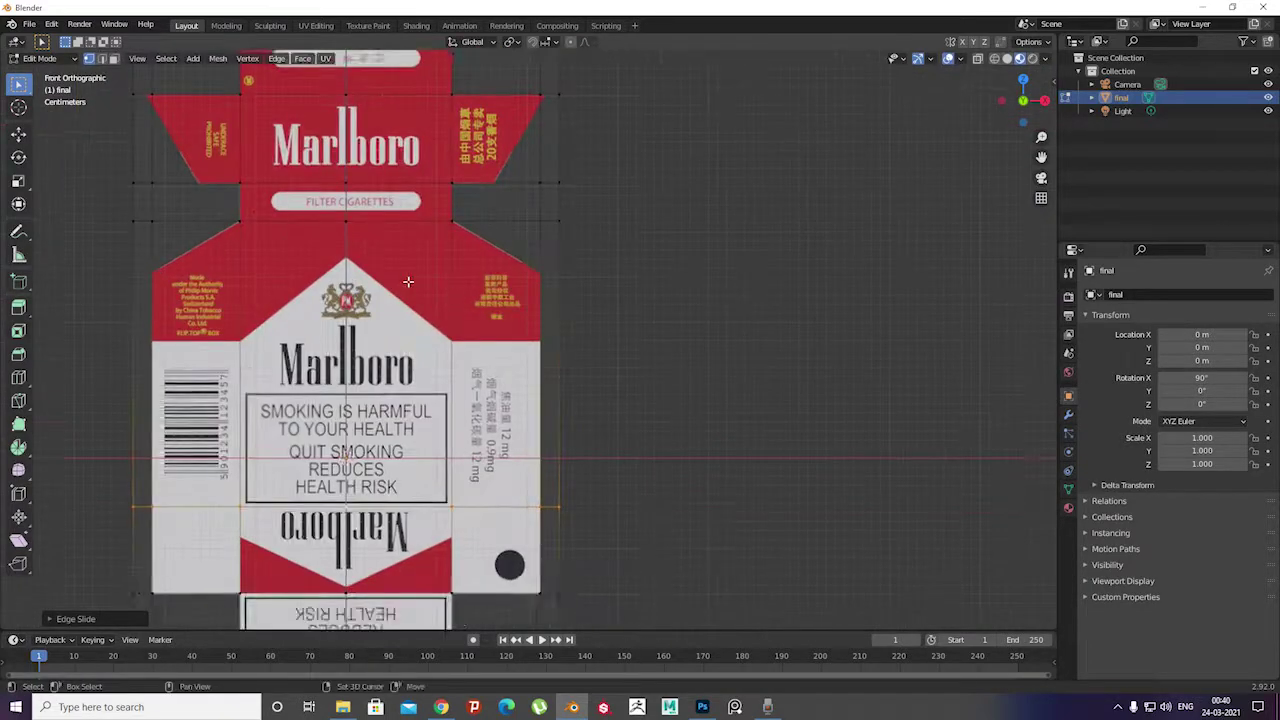
scroll(408, 282, "down", 1, "shift")
scroll(408, 282, "up", 3, "shift")
scroll(408, 282, "up", 1, "shift")
scroll(408, 282, "up", 4, "shift")
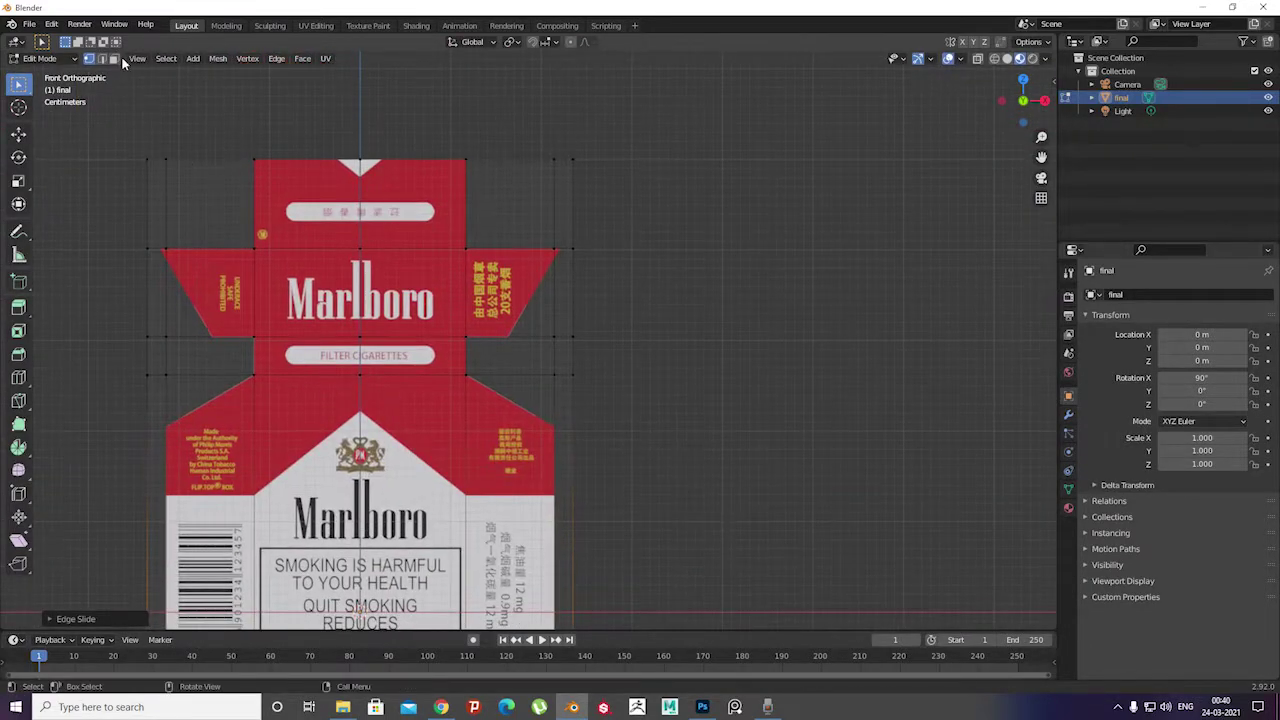
scroll(534, 311, "up", 4)
In vertex mode, move the flap's corner vertex onto the red flap's printed corner
left_click(529, 277)
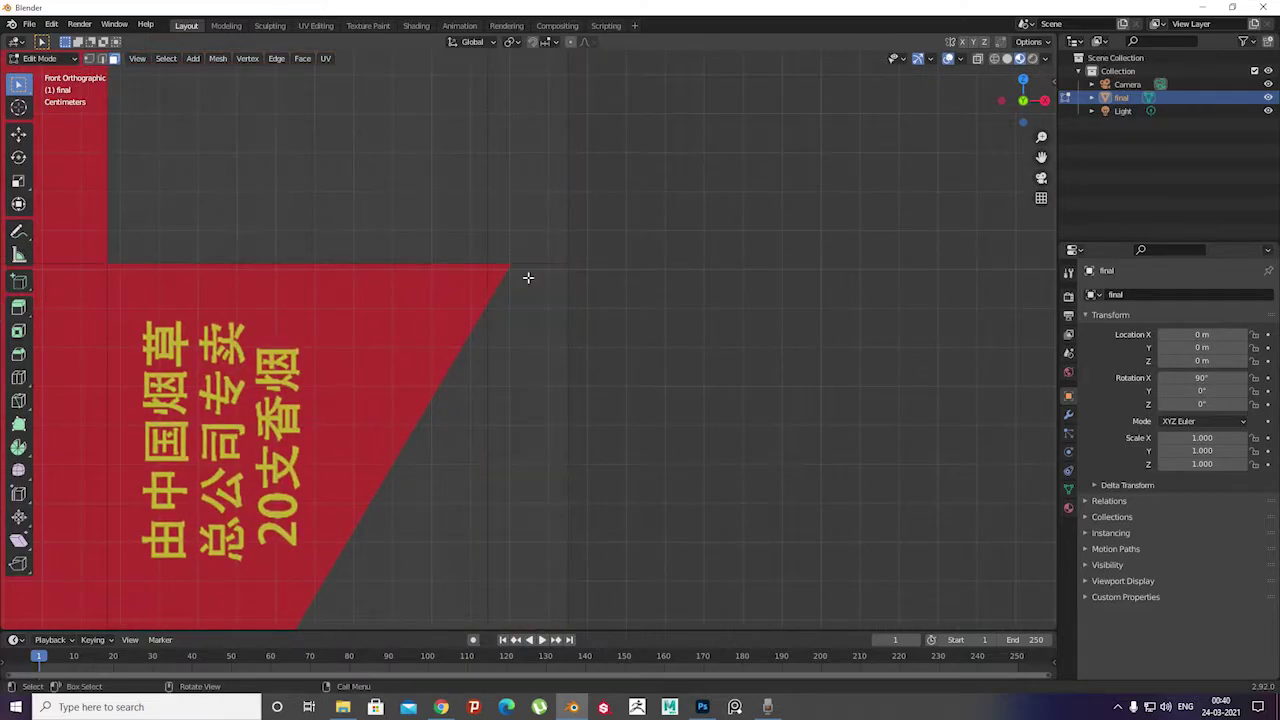
scroll(529, 277, "up", 2)
left_click(88, 58)
scroll(314, 361, "up", 2)
scroll(386, 357, "down", 5)
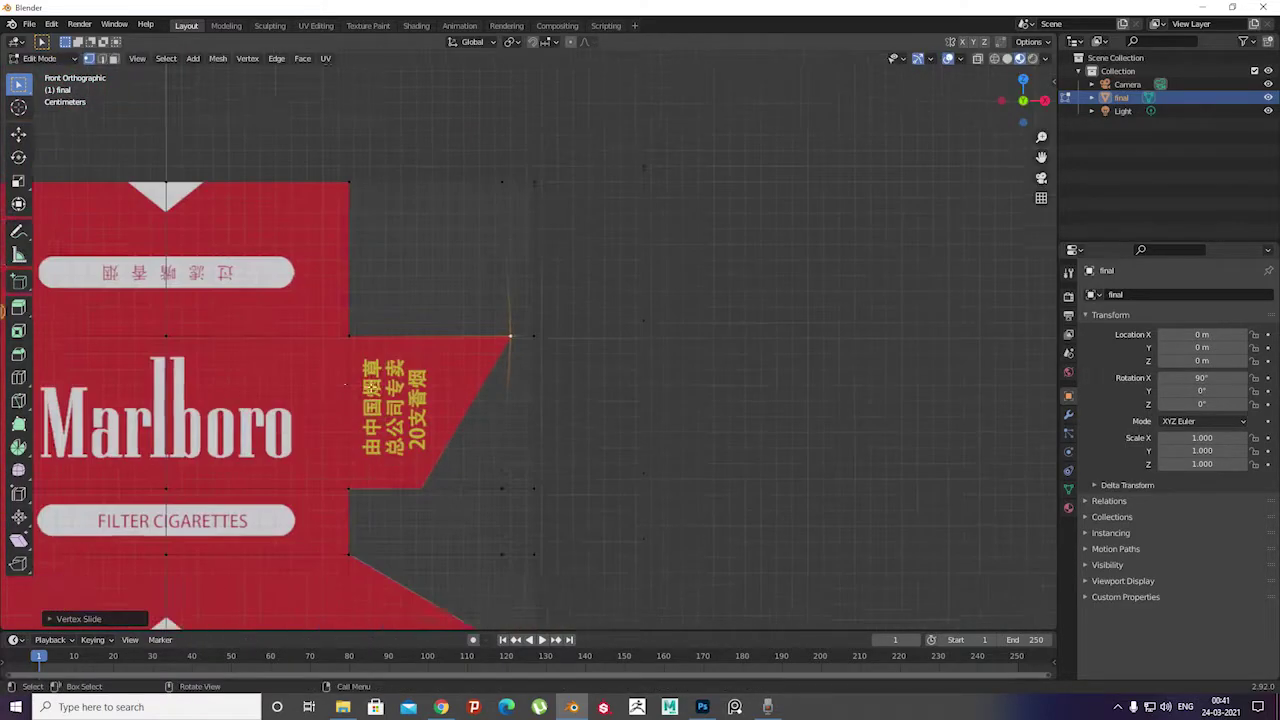
scroll(471, 277, "up", 3)
scroll(471, 277, "up", 2)
key("g")
scroll(334, 250, "down", 5)
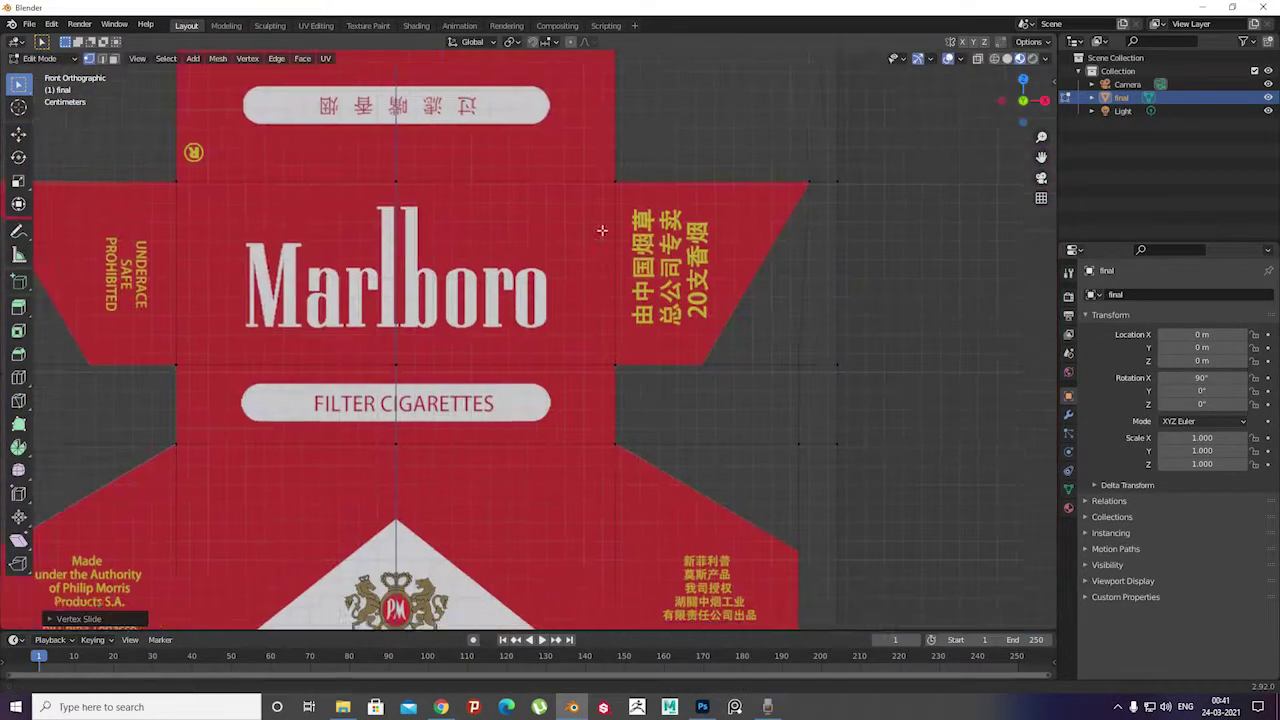
scroll(786, 351, "up", 4)
scroll(966, 358, "up", 2)
left_click(372, 358)
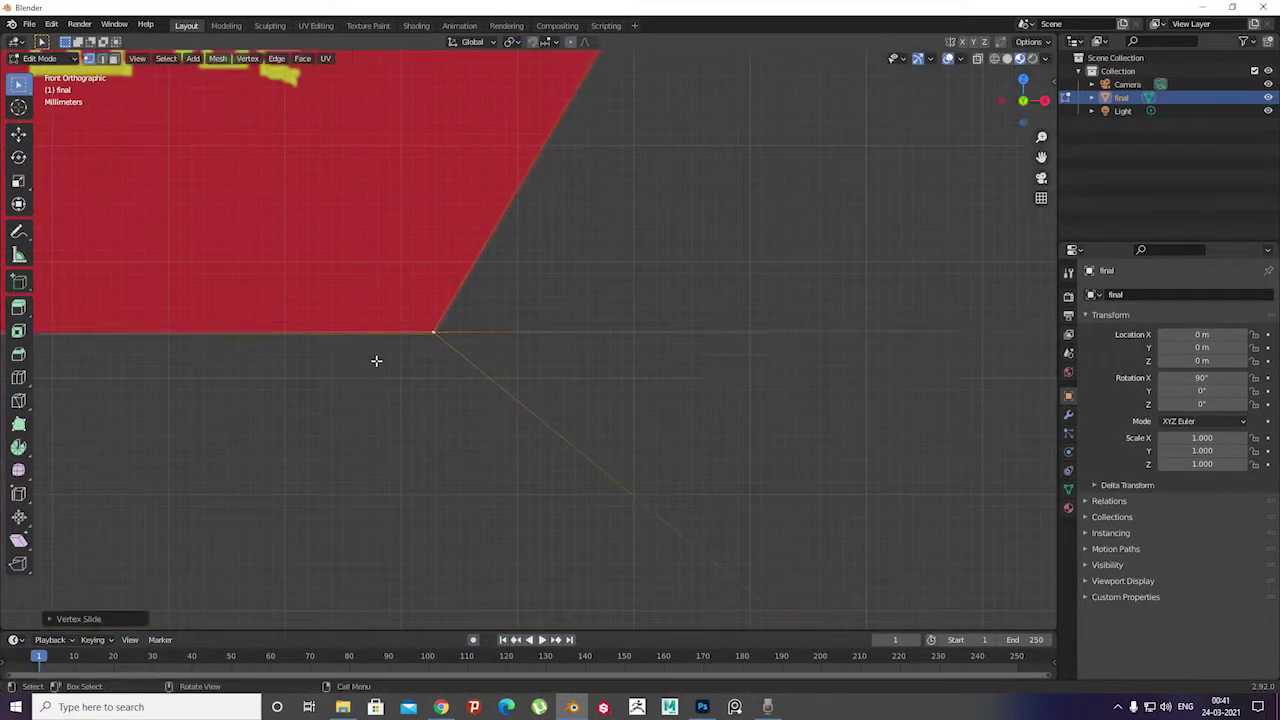
scroll(423, 329, "down", 5)
scroll(540, 349, "up", 5)
Vertex-slide that corner vertex along its edge to its new position
key("shift+v")
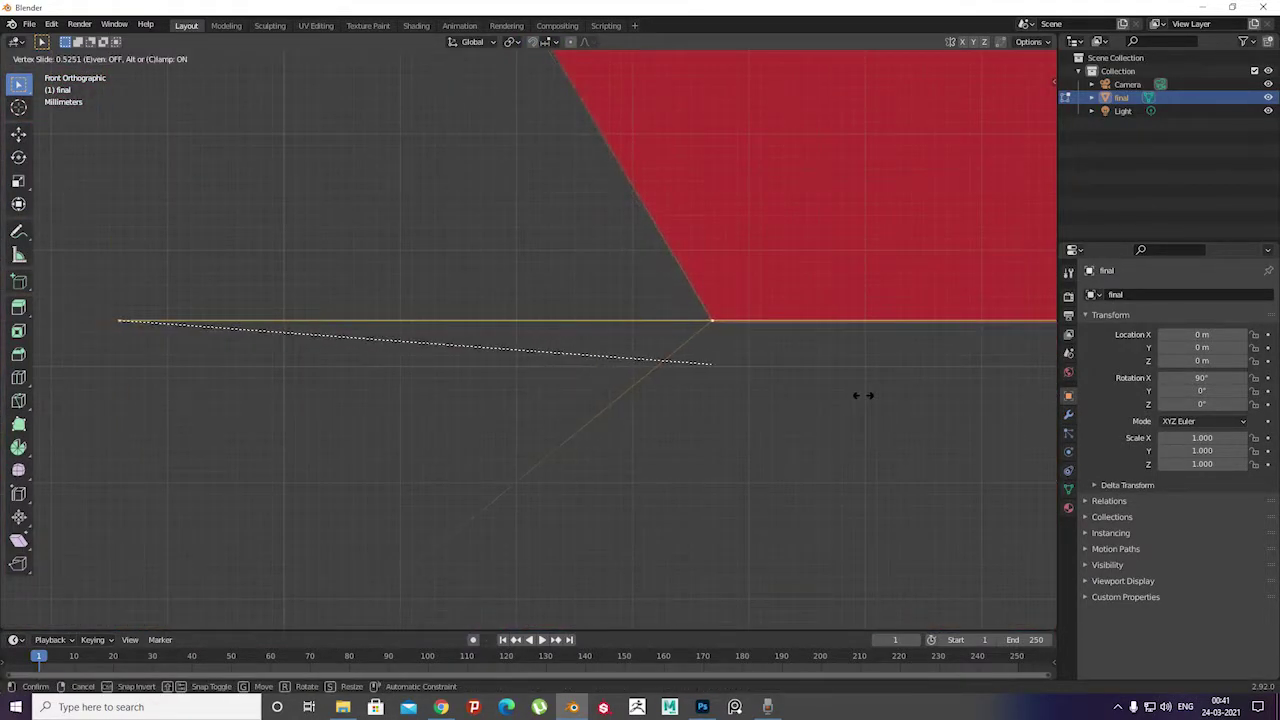
left_click(862, 395)
scroll(862, 395, "down", 5)
scroll(620, 380, "up", 3)
scroll(610, 399, "up", 2)
Circle-select the right edge strip and left flaps, then vertex-slide their vertices onto the artwork's angled corners
key("c")
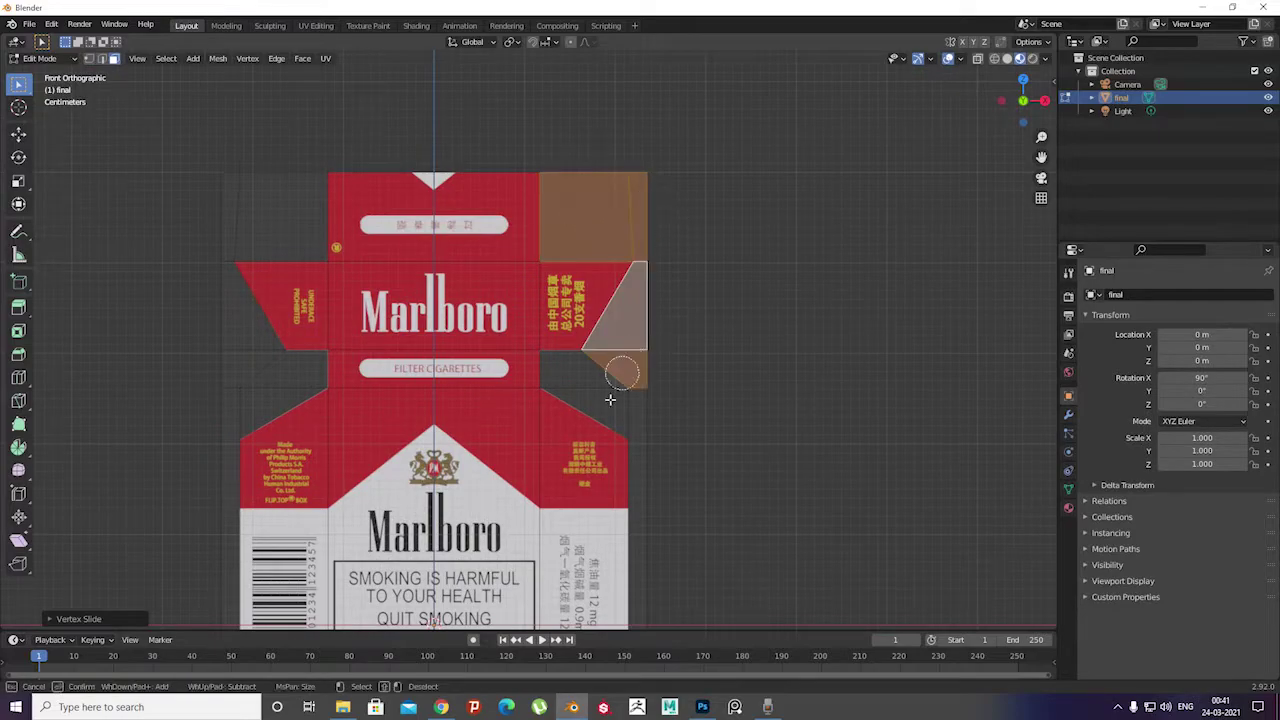
left_click(610, 399)
left_click_drag(254, 373, 260, 210)
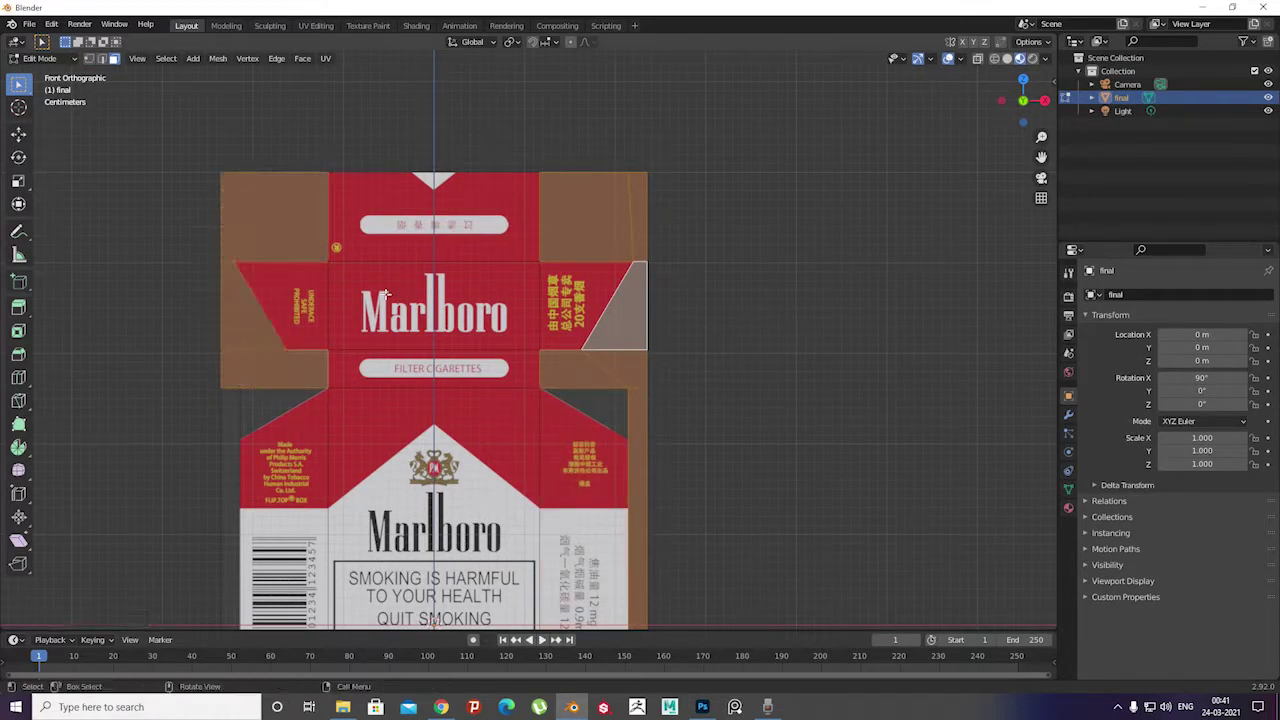
right_click(300, 170)
scroll(404, 313, "up", 5)
scroll(549, 287, "up", 3)
key("shift+v")
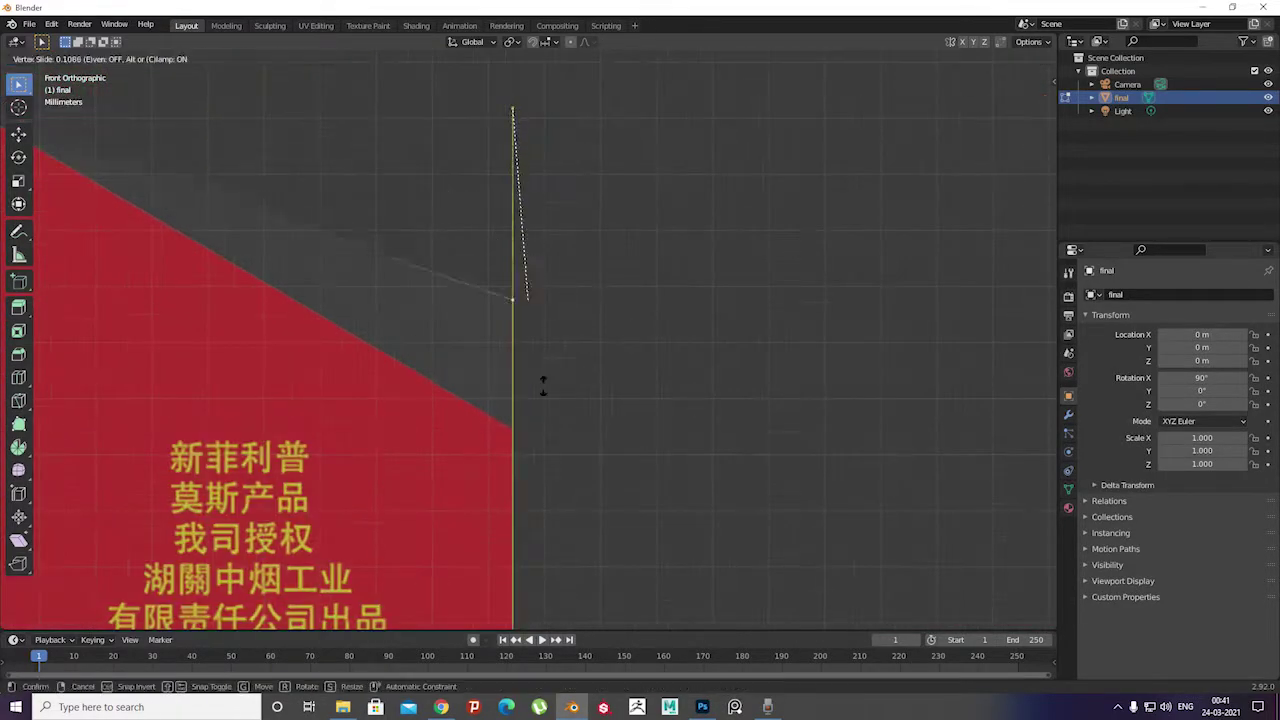
left_click(535, 511)
scroll(535, 511, "down", 6)
scroll(366, 228, "up", 5)
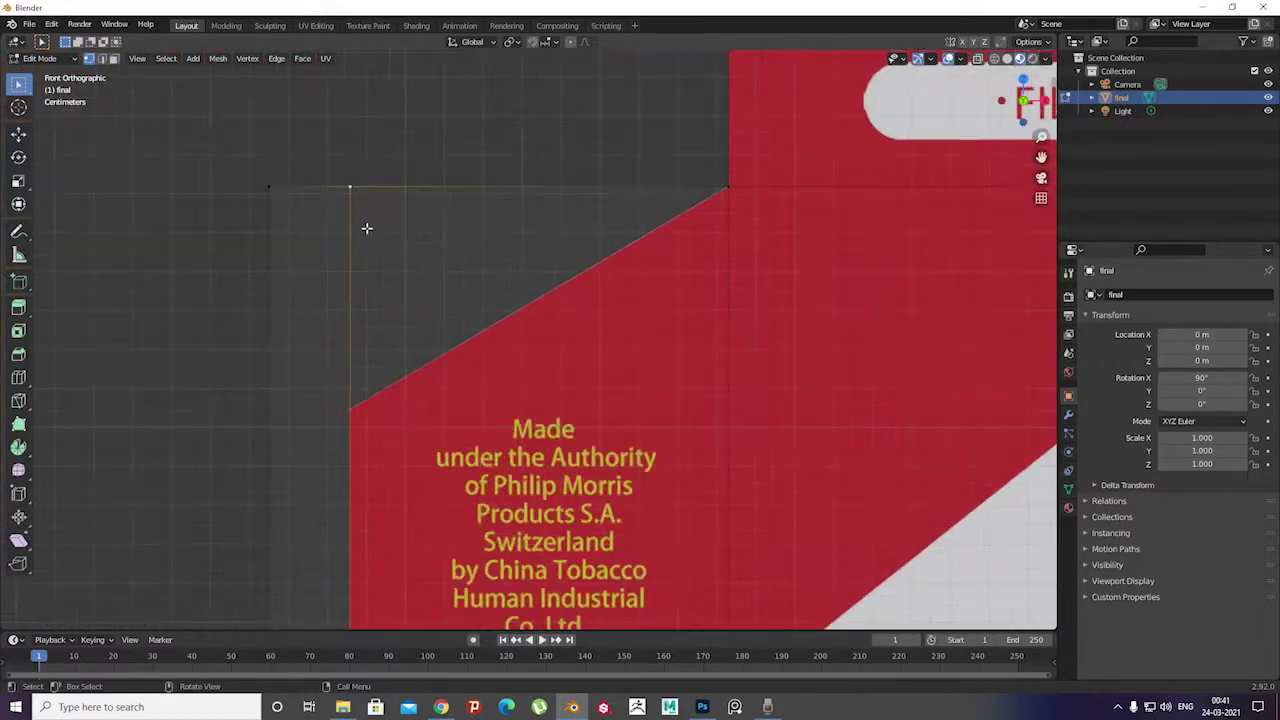
left_click(361, 440)
scroll(343, 351, "down", 5)
scroll(412, 387, "down", 3)
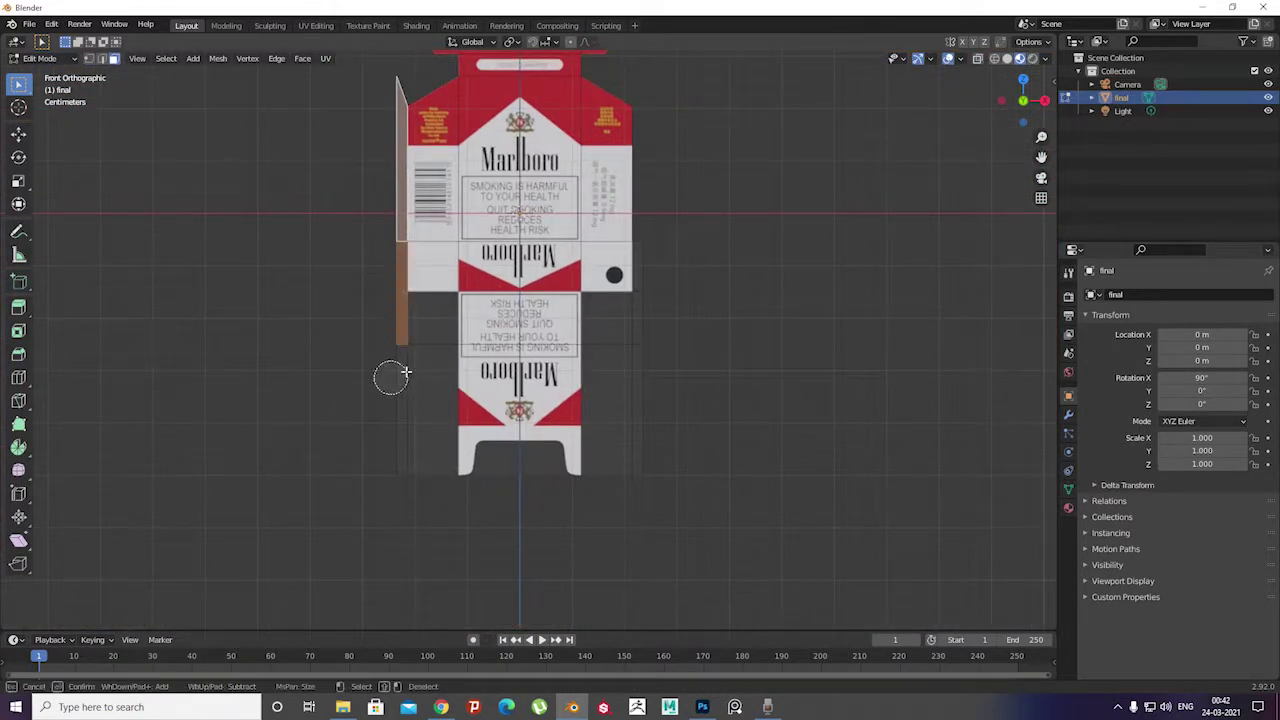
Orbit out to an angled view and zoom into the pack's bottom cutout
mouse_move(654, 277)
middle_mouse_down()
mouse_move(585, 308)
mouse_move(514, 273)
mouse_move(592, 226)
mouse_move(529, 283)
mouse_move(574, 289)
mouse_move(505, 178)
middle_mouse_up()
scroll(520, 285, "up", 3)
scroll(514, 273, "up", 3)
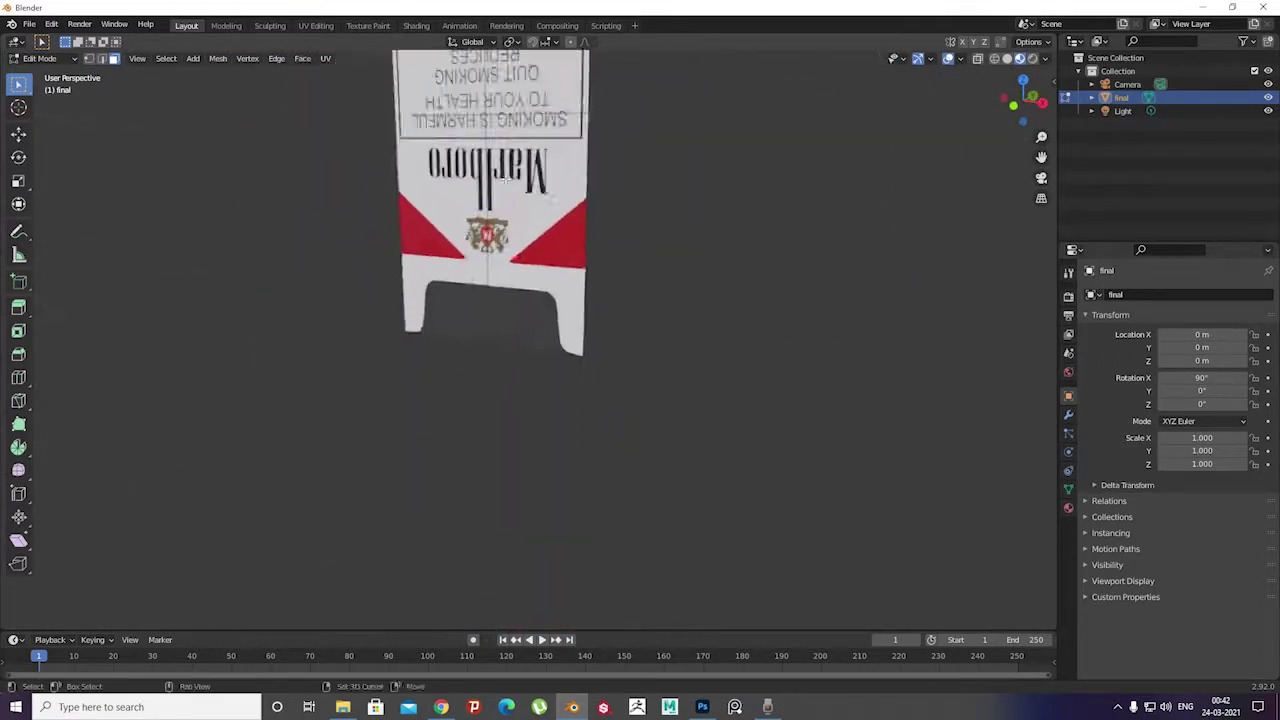
Slide edges onto the bottom cutout's right rounded corner
scroll(510, 250, "up", 5)
mouse_move(678, 267)
middle_mouse_down()
mouse_move(491, 240)
mouse_move(520, 370)
middle_mouse_up()
scroll(312, 328, "up", 3)
key("g")
key("g")
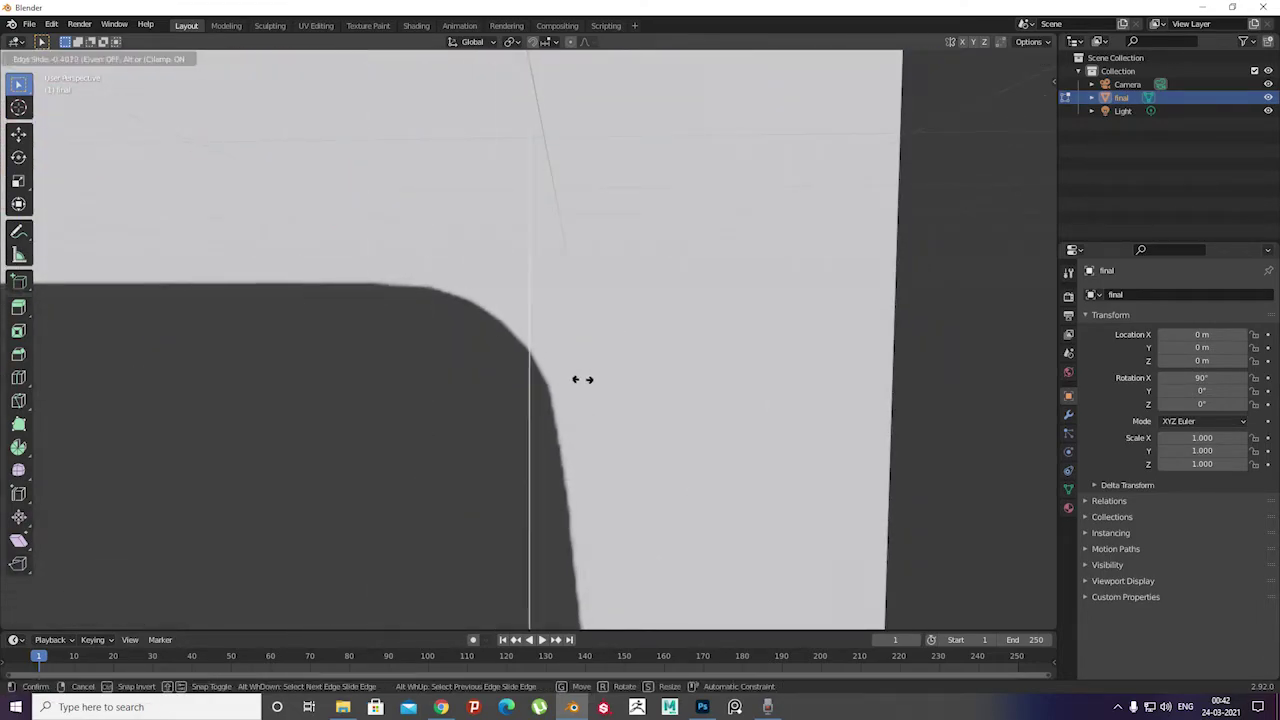
left_click(600, 380)
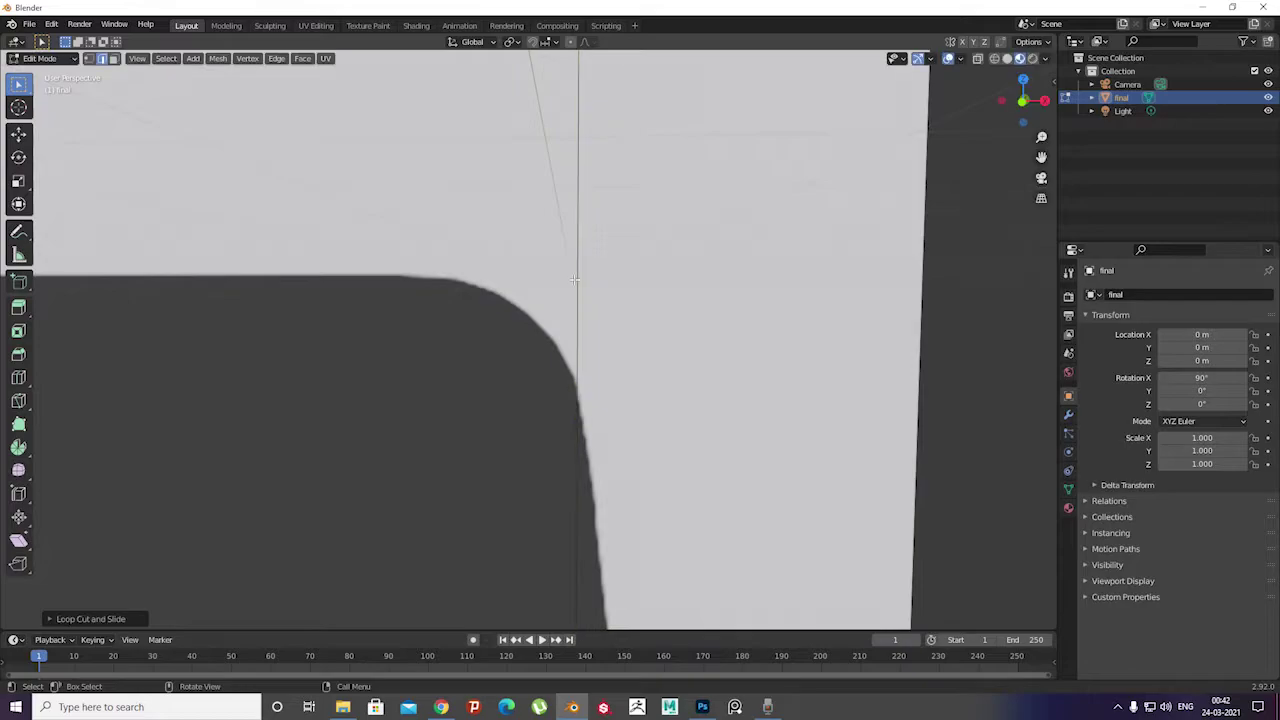
scroll(500, 330, "down", 3)
scroll(518, 184, "up", 3)
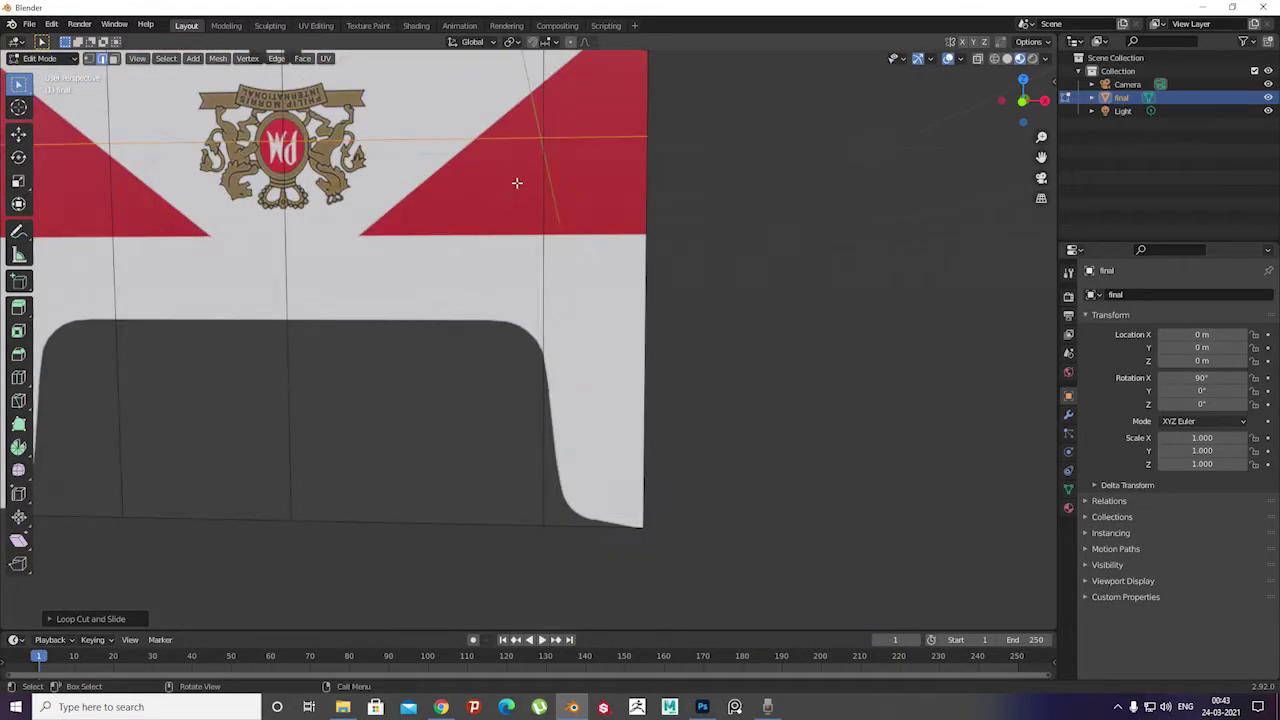
key("g")
key("g")
left_click(517, 360)
scroll(717, 380, "up", 2)
Slide the bottom vertex beside the right rounded corner to the corner's foot
mouse_move(717, 380)
middle_mouse_down("shift")
mouse_move(617, 334)
mouse_move(537, 526)
middle_mouse_up("shift")
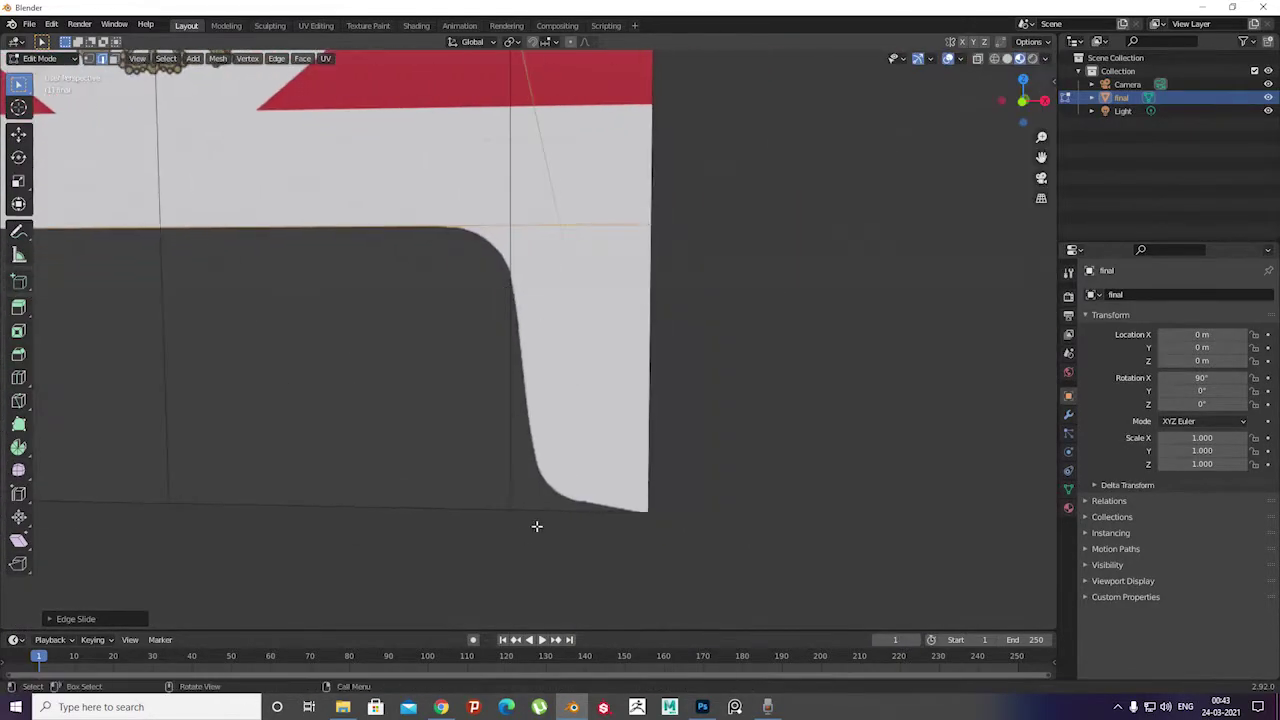
left_click(520, 526)
key("g")
key("g")
left_click(550, 548)
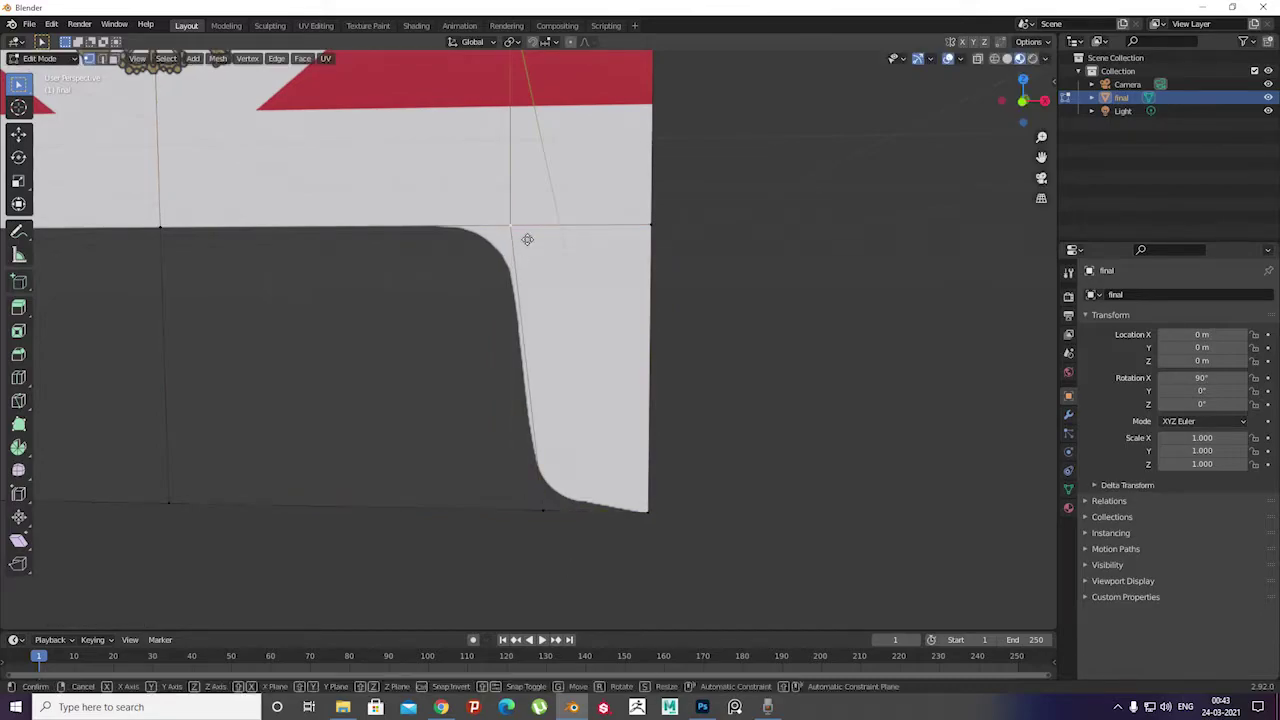
Slide the left corner's vertical edge loop and bottom vertex onto the cutout's left rounded corner
left_click(544, 510)
scroll(471, 449, "down", 4)
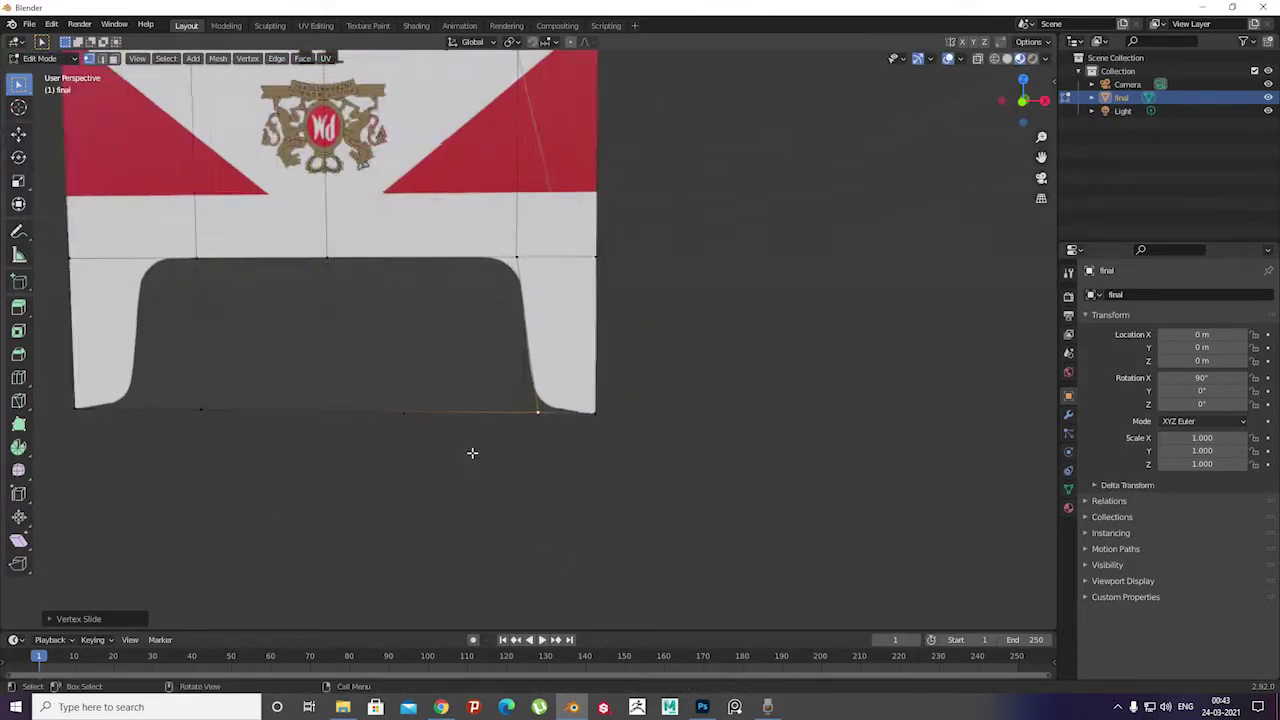
scroll(306, 266, "up", 4)
left_click(456, 271, "alt")
scroll(456, 271, "down", 3)
scroll(588, 330, "up", 3)
key("g")
key("g")
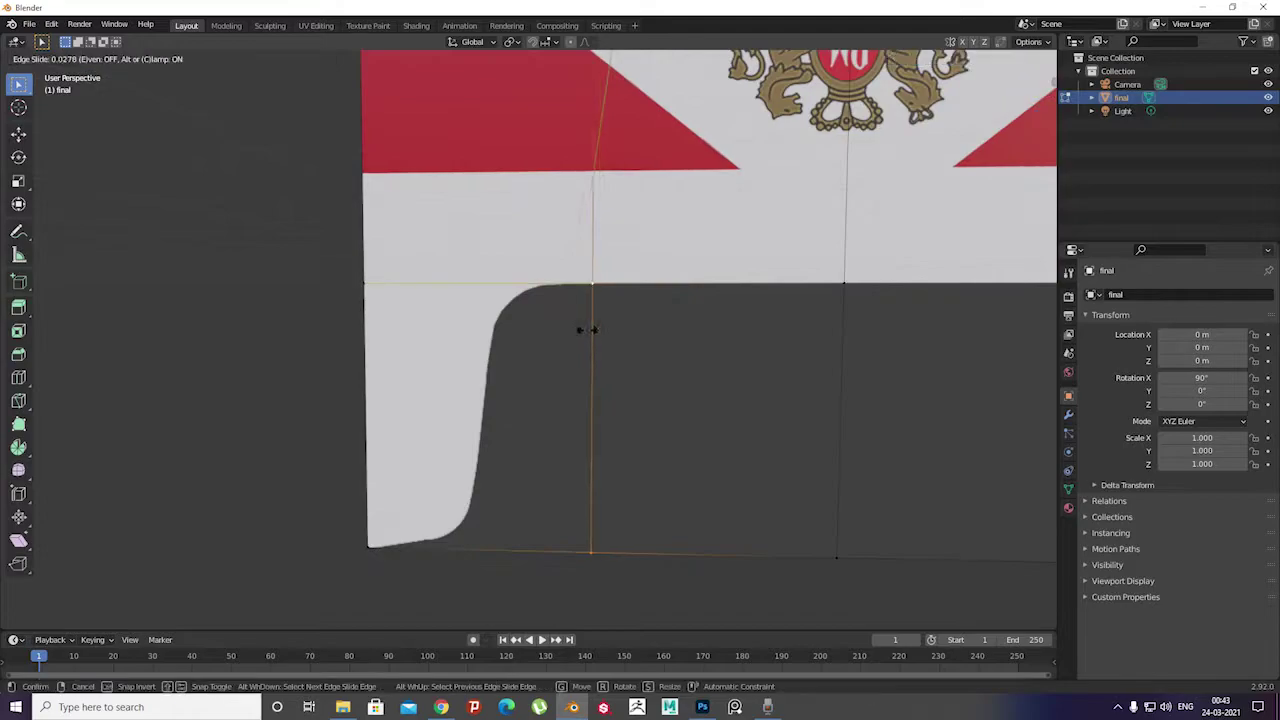
left_click(487, 332)
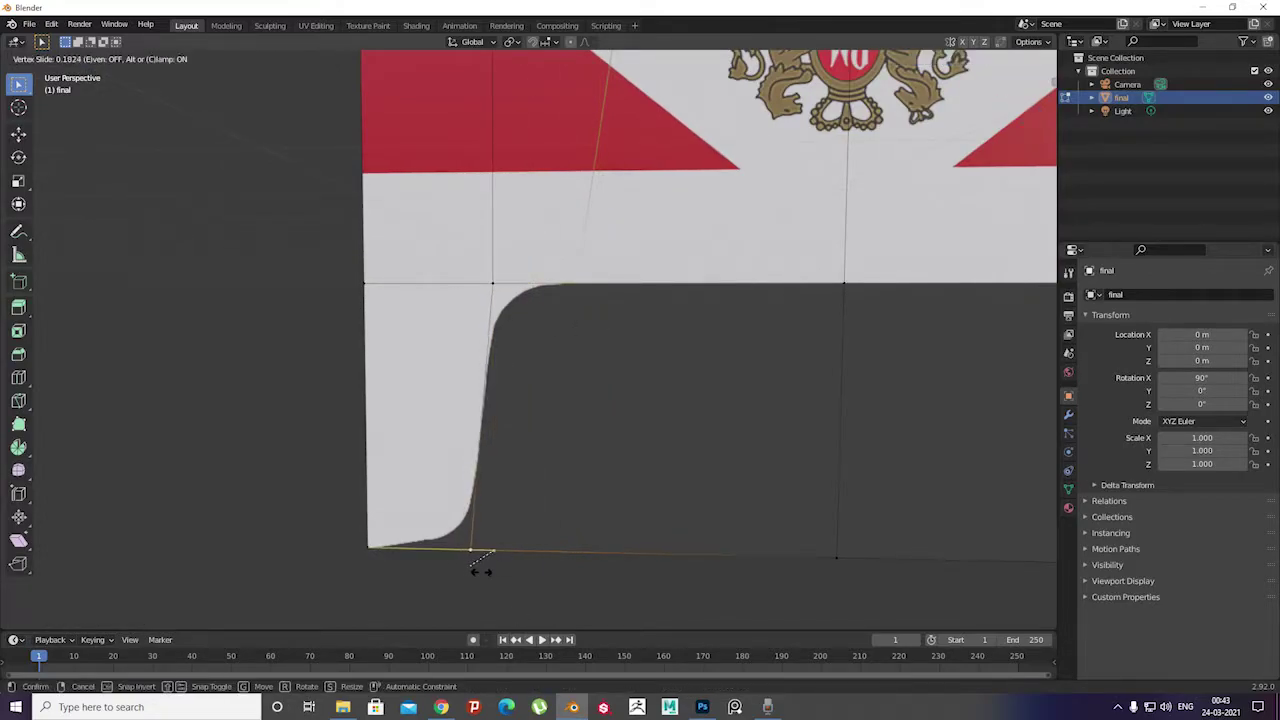
left_click(481, 567)
left_click(471, 560)
scroll(531, 428, "down", 3)
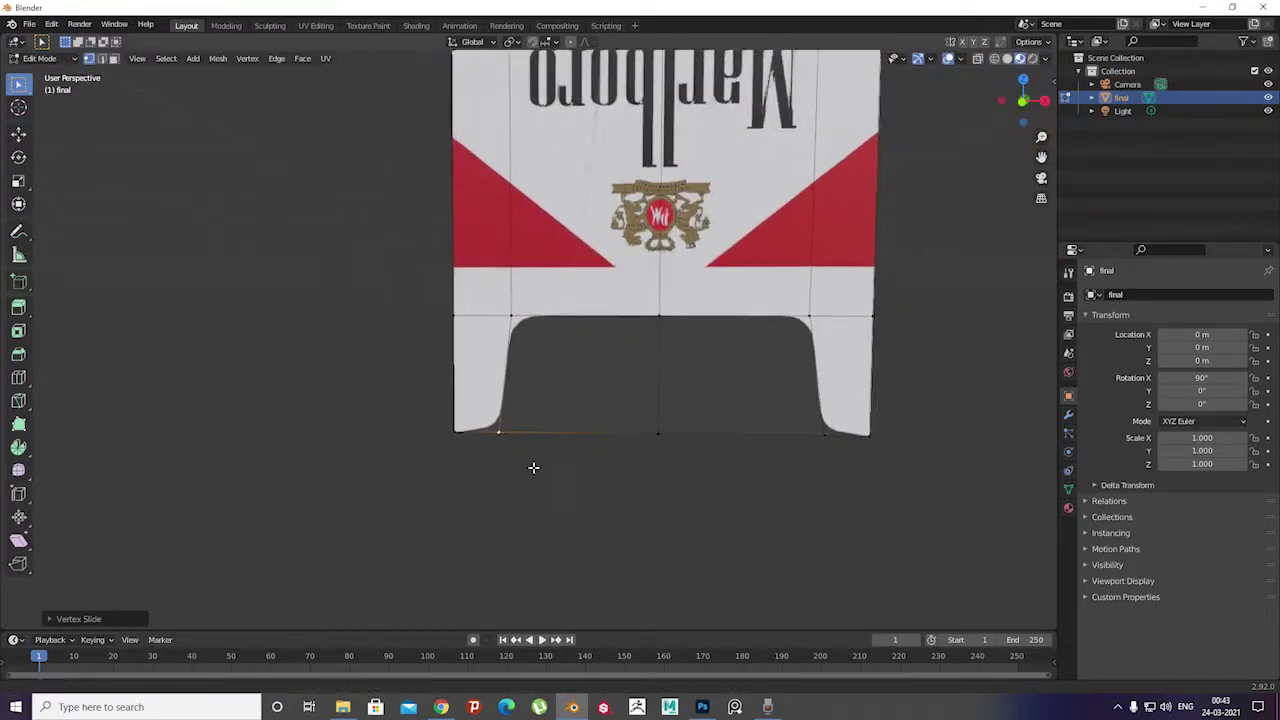
scroll(474, 371, "down", 2)
scroll(580, 404, "up", 2)
left_click(704, 369)
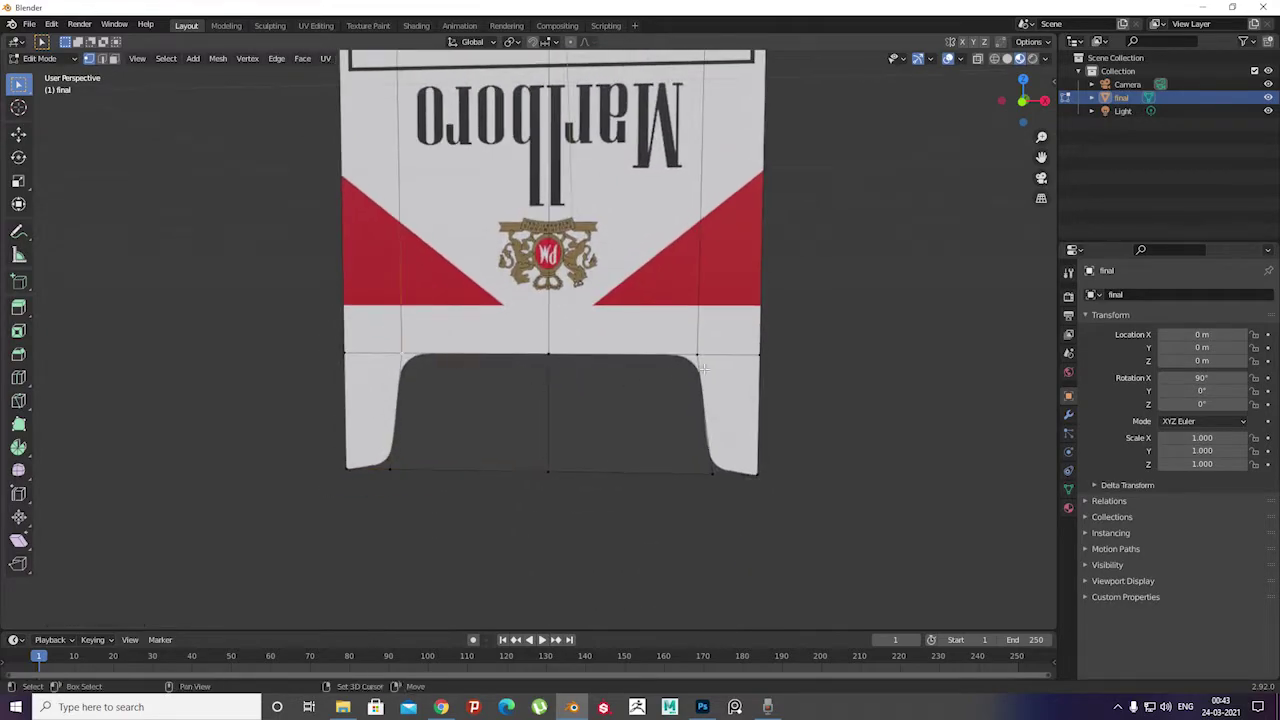
Vertex-bevel the cutout's top corner vertices into multiple rounded segments
scroll(680, 348, "up", 3)
right_click(649, 330)
left_click(590, 357)
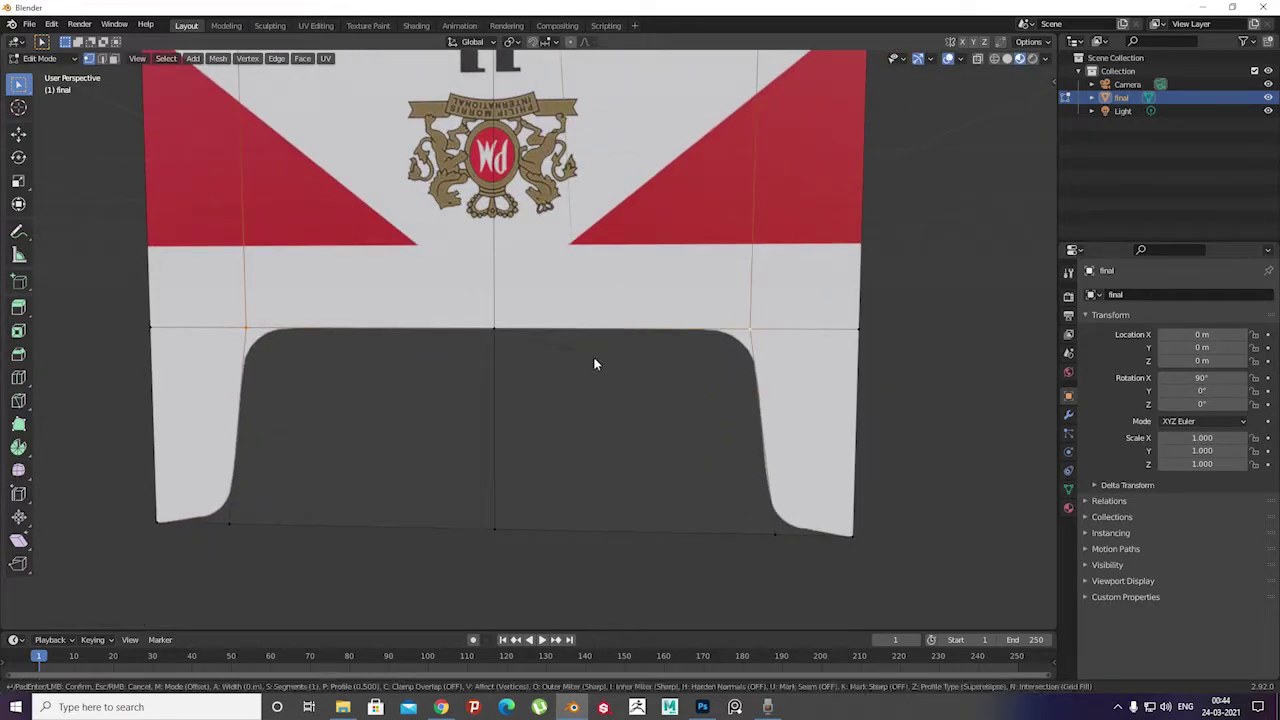
scroll(637, 370, "up", 2)
left_click(634, 360)
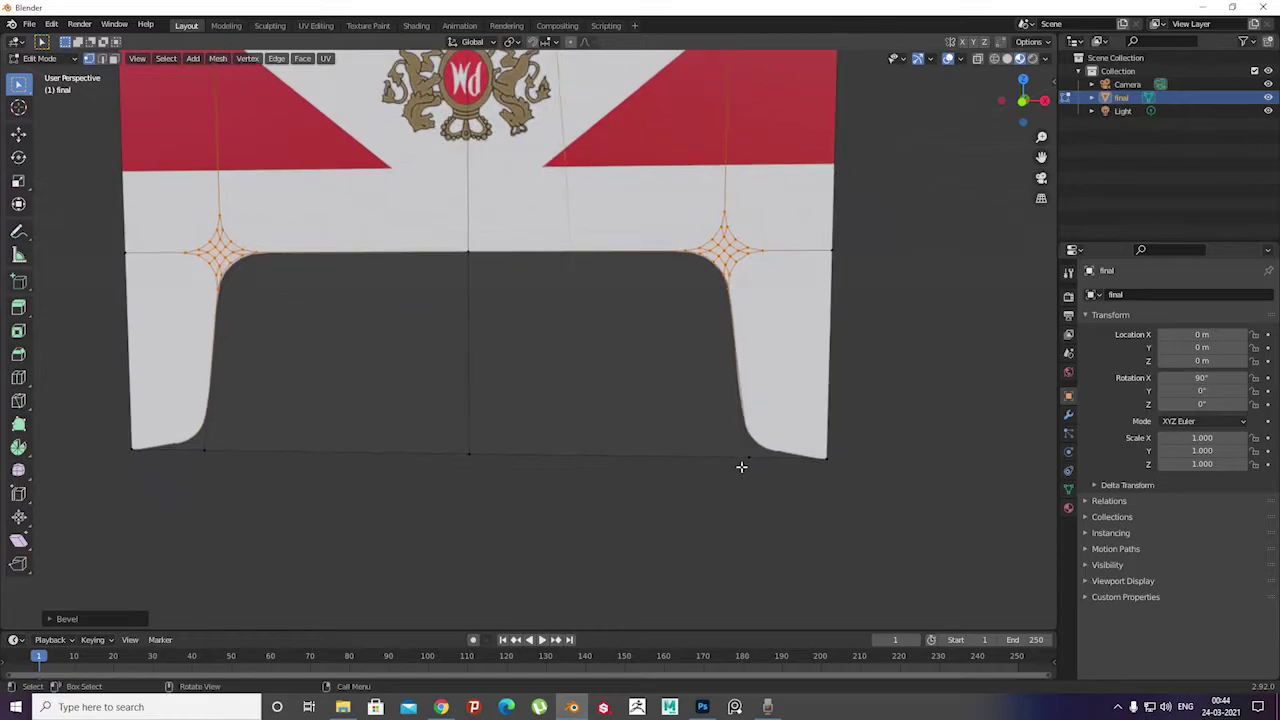
Vertex-bevel the cutout's bottom corner vertices the same way
left_click(305, 457)
right_click(760, 425)
left_click(762, 428)
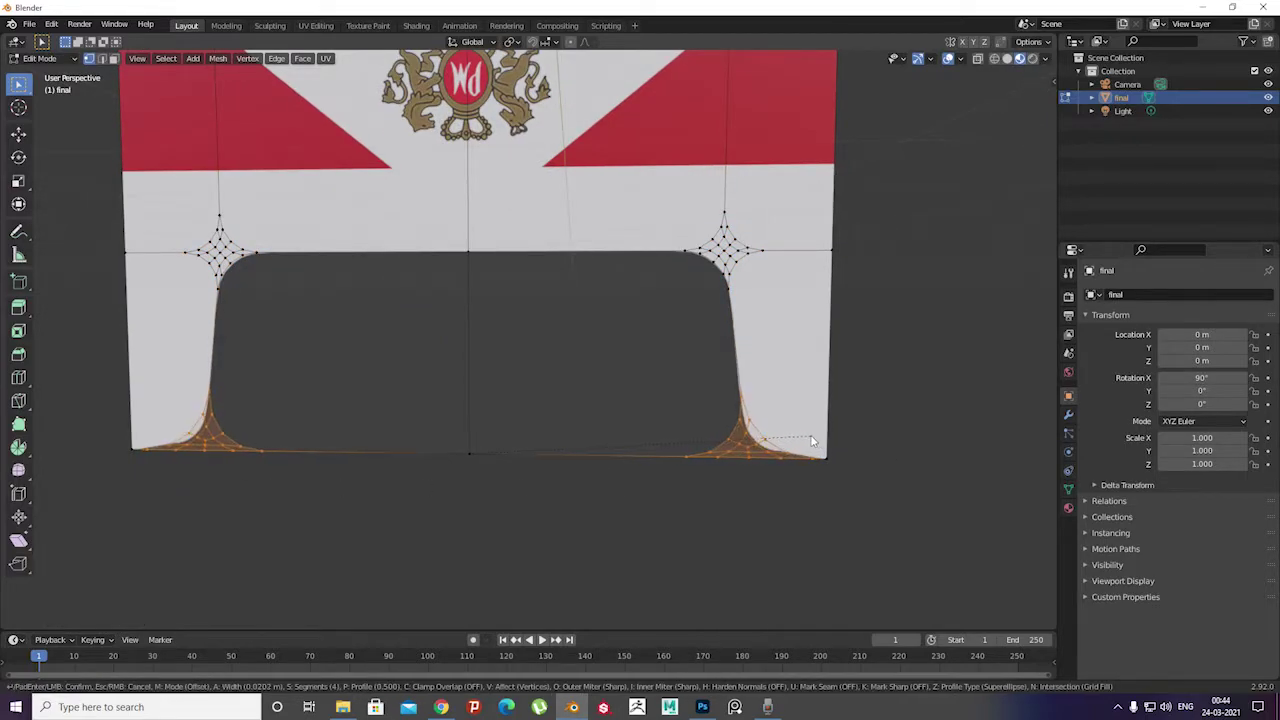
middle_click_drag(111, 399, 71, 366, "shift")
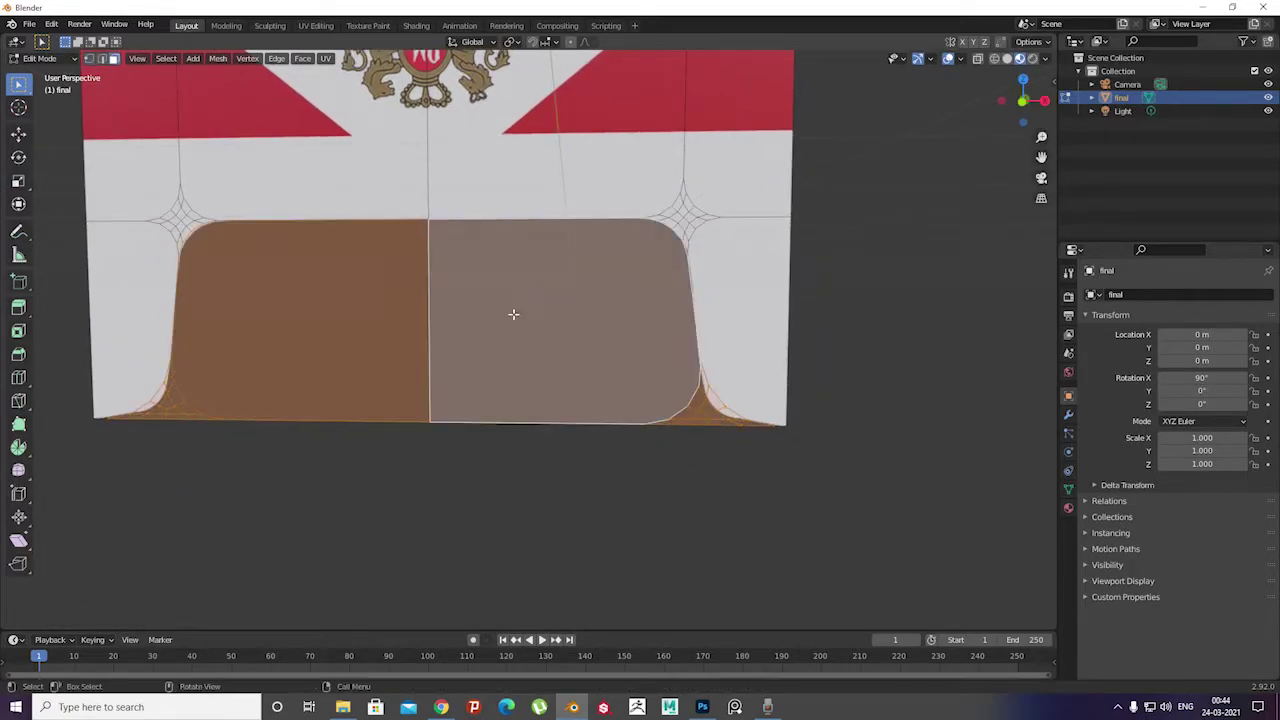
scroll(511, 314, "down", 3)
scroll(600, 351, "down", 2)
scroll(449, 232, "down", 5)
Set the Pivot Point to Active Element
scroll(449, 232, "up", 5)
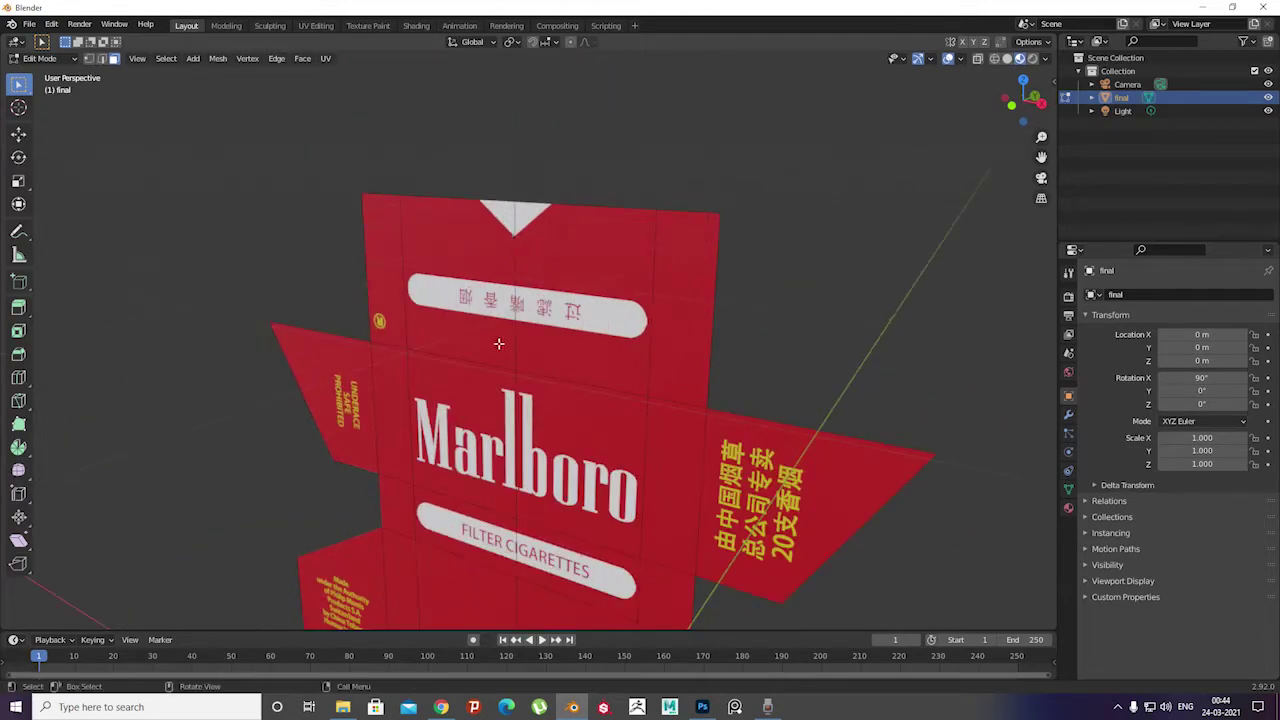
middle_click_drag(449, 232, 103, 72)
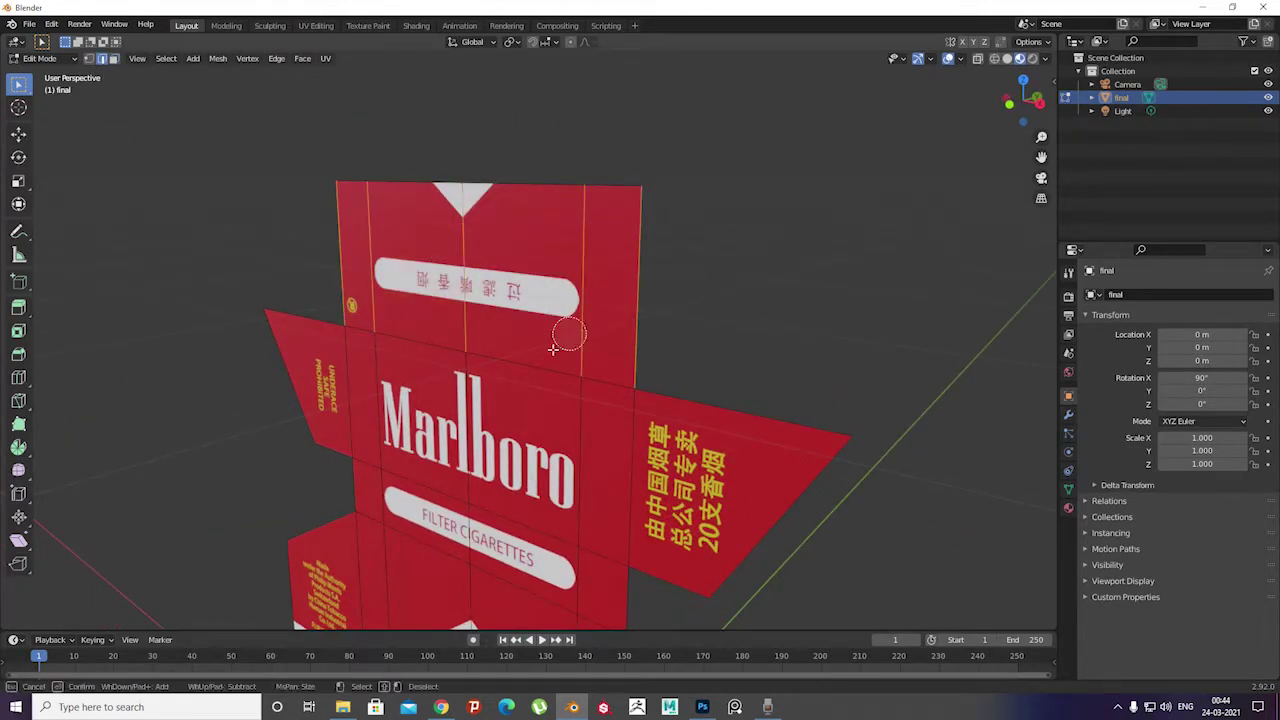
left_click(511, 42)
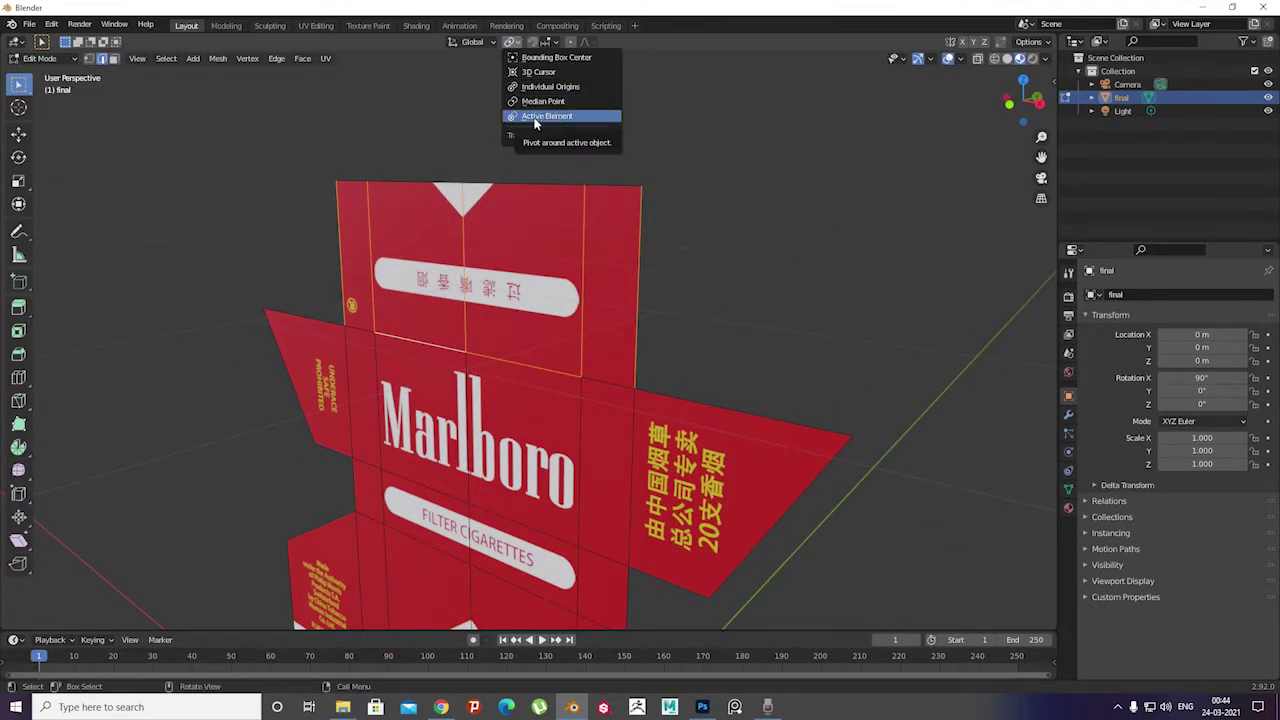
left_click(535, 117)
Rotate the red lid flaps 90° each from Top view to fold them up
key("KP_3")
middle_click_drag(477, 374, 564, 508)
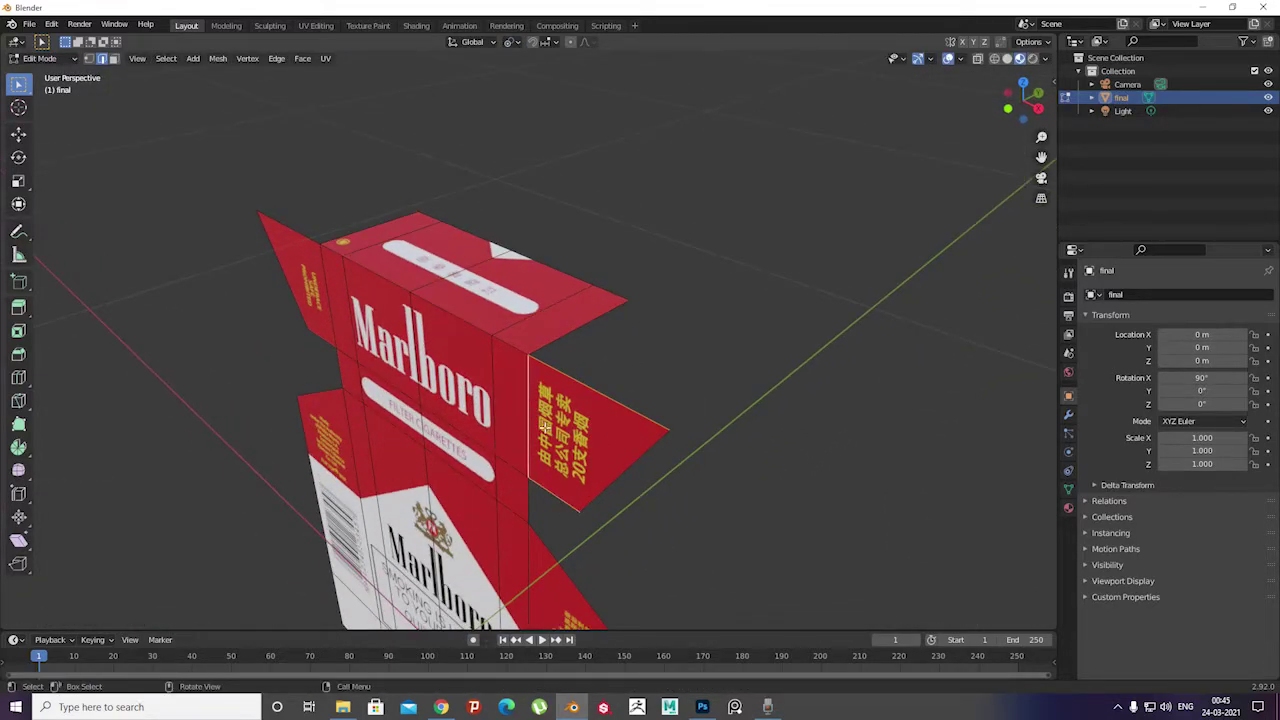
key("KP_7")
type("r90")
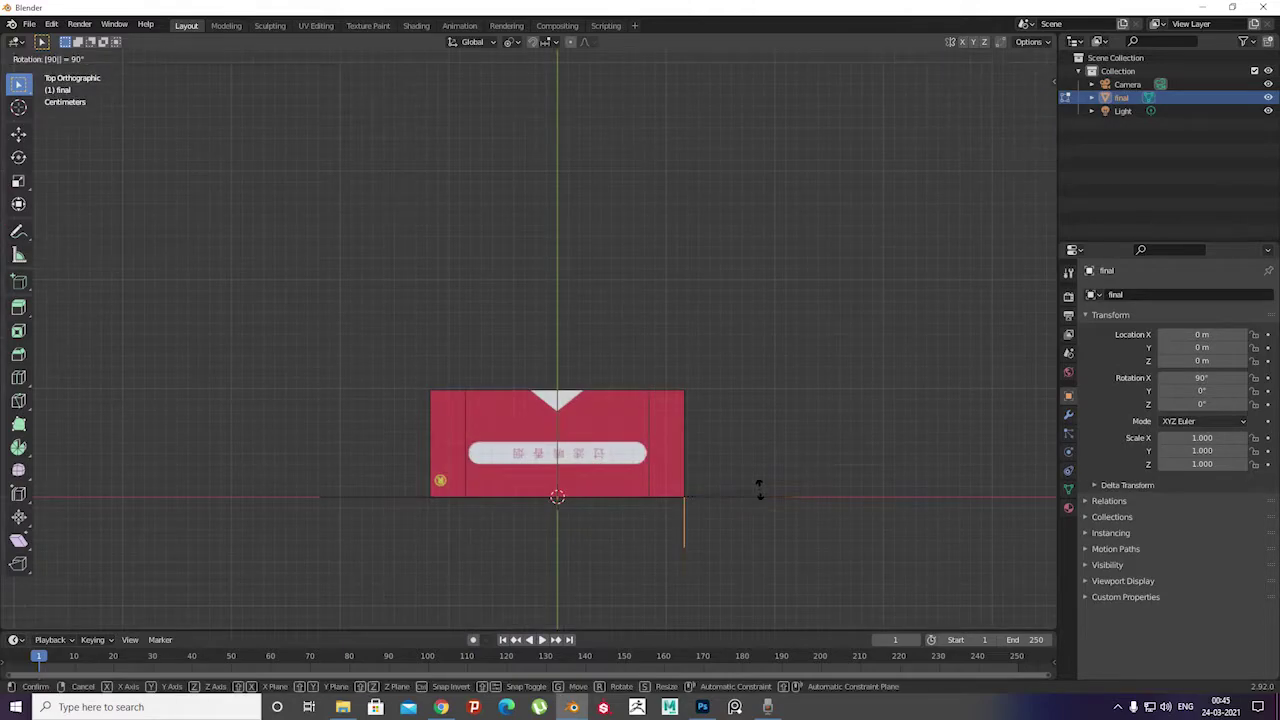
key("Return")
middle_click_drag(690, 522, 648, 463)
middle_click_drag(395, 363, 505, 272)
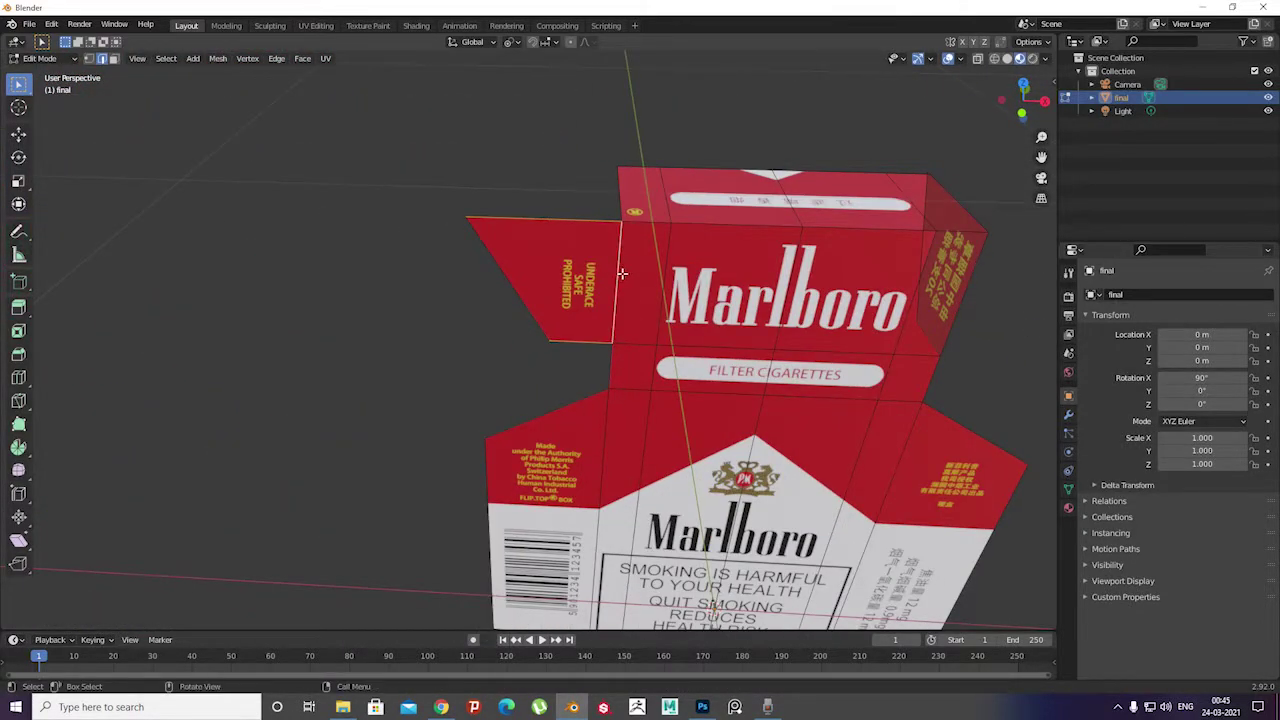
key("KP_7")
type("90")
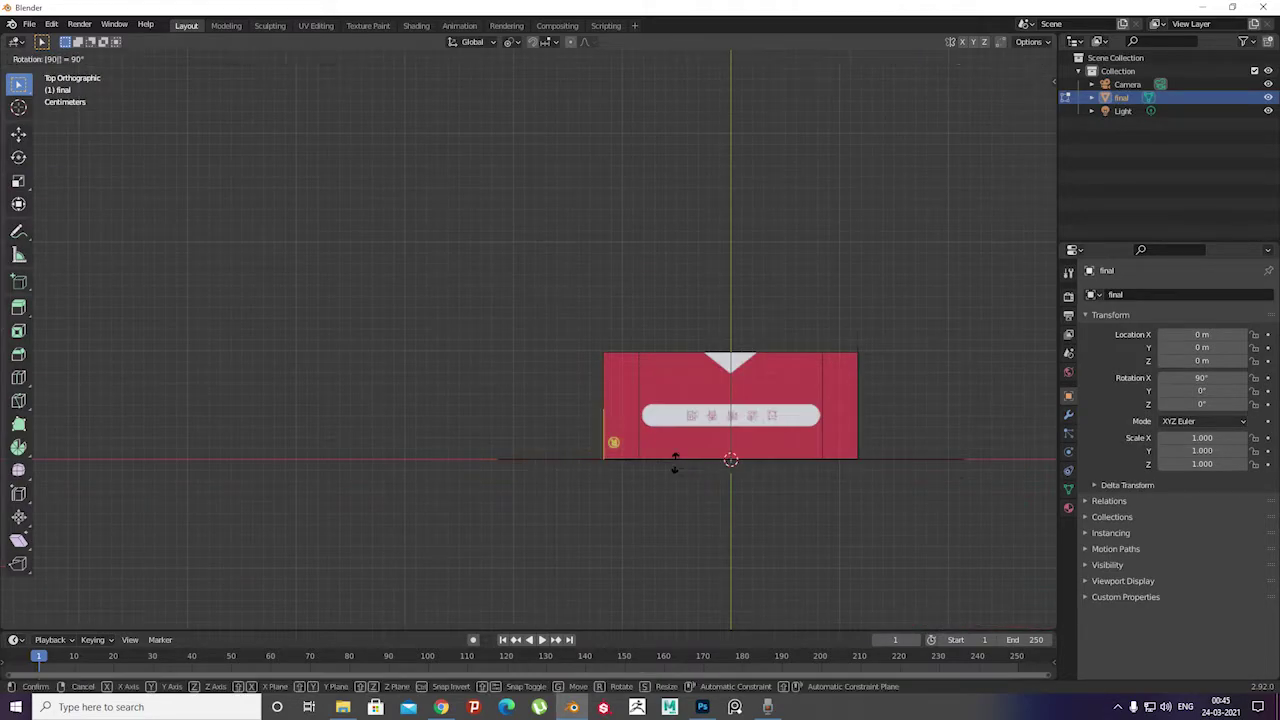
key("Return")
middle_click_drag(675, 462, 589, 306)
scroll(589, 306, "up", 5)
Enable Snap to Vertex and vertex-slide the flap's corner vertex into place
key("Tab")
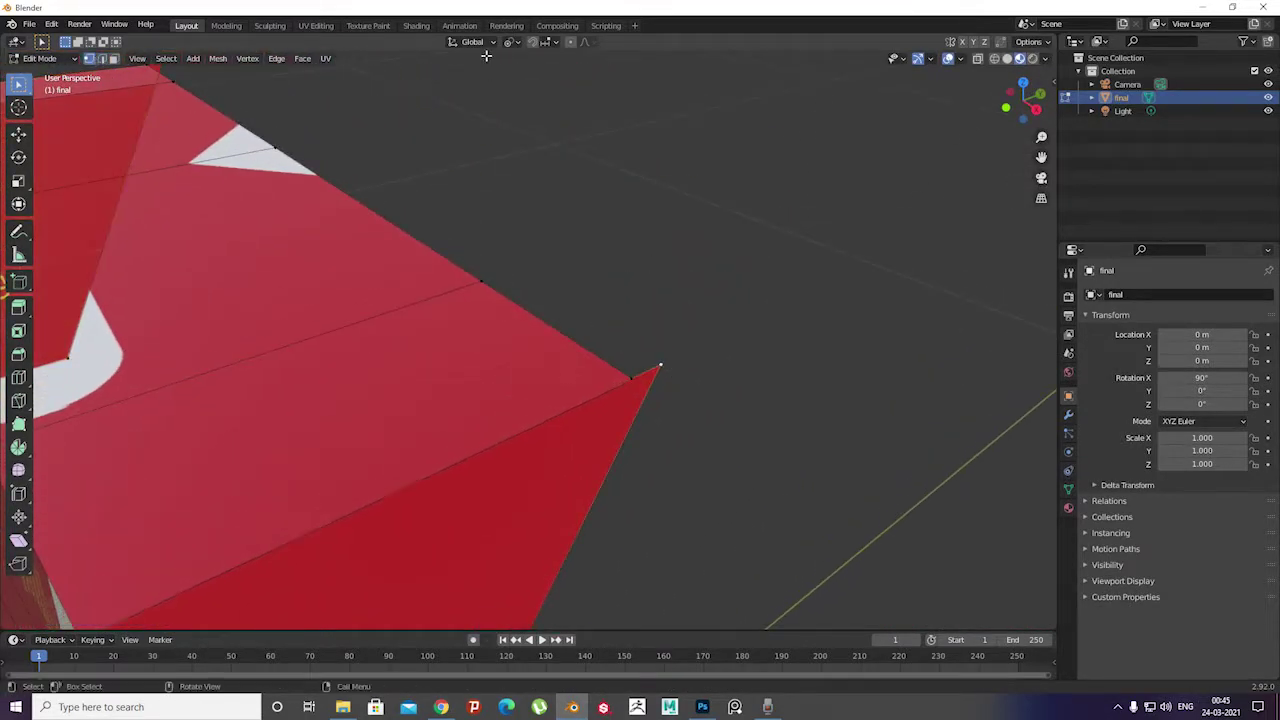
left_click(545, 42)
left_click(515, 91)
key("shift+v")
scroll(634, 380, "down", 5)
left_click(720, 286)
mouse_move(720, 286)
middle_mouse_down()
mouse_move(449, 317)
mouse_move(600, 300)
middle_mouse_up()
scroll(600, 300, "up", 3)
Turn on Auto Merge and snap the lid flap's loose corner vertex onto its neighbour
left_click(1029, 41)
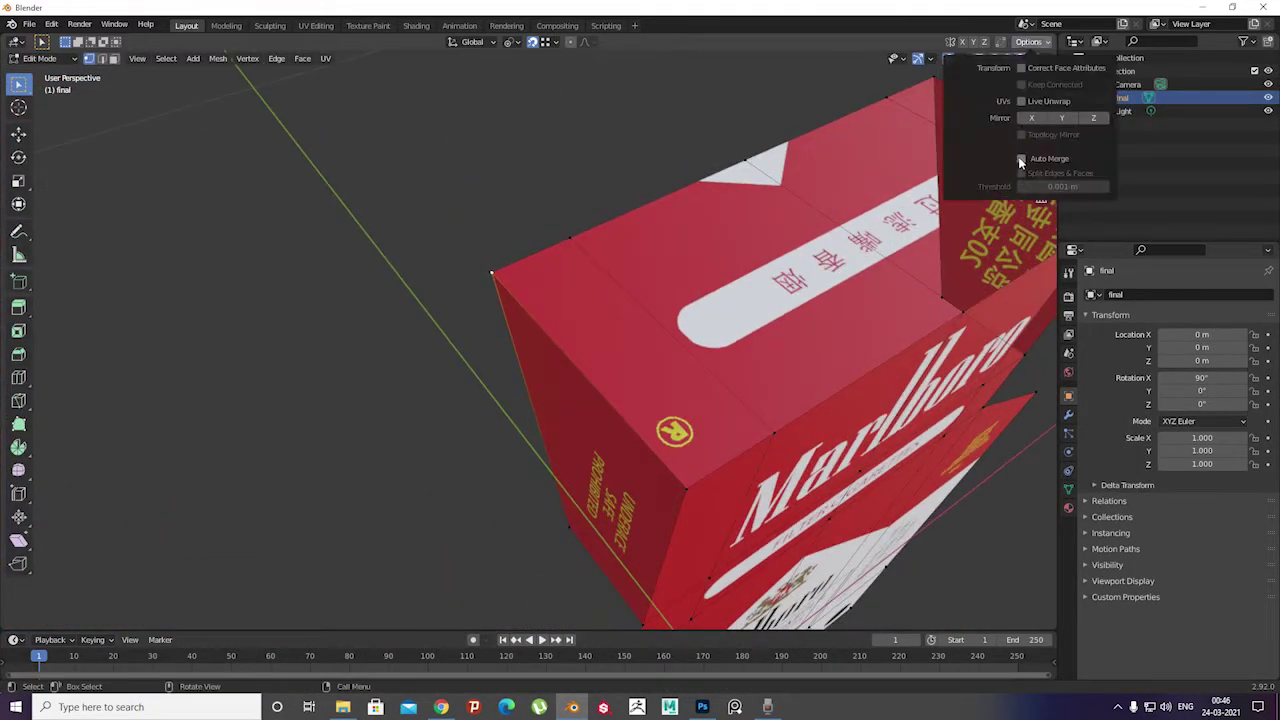
left_click(1021, 158)
key("g")
left_click(494, 271)
mouse_move(494, 271)
middle_mouse_down()
mouse_move(518, 331)
mouse_move(502, 234)
mouse_move(346, 151)
middle_mouse_up()
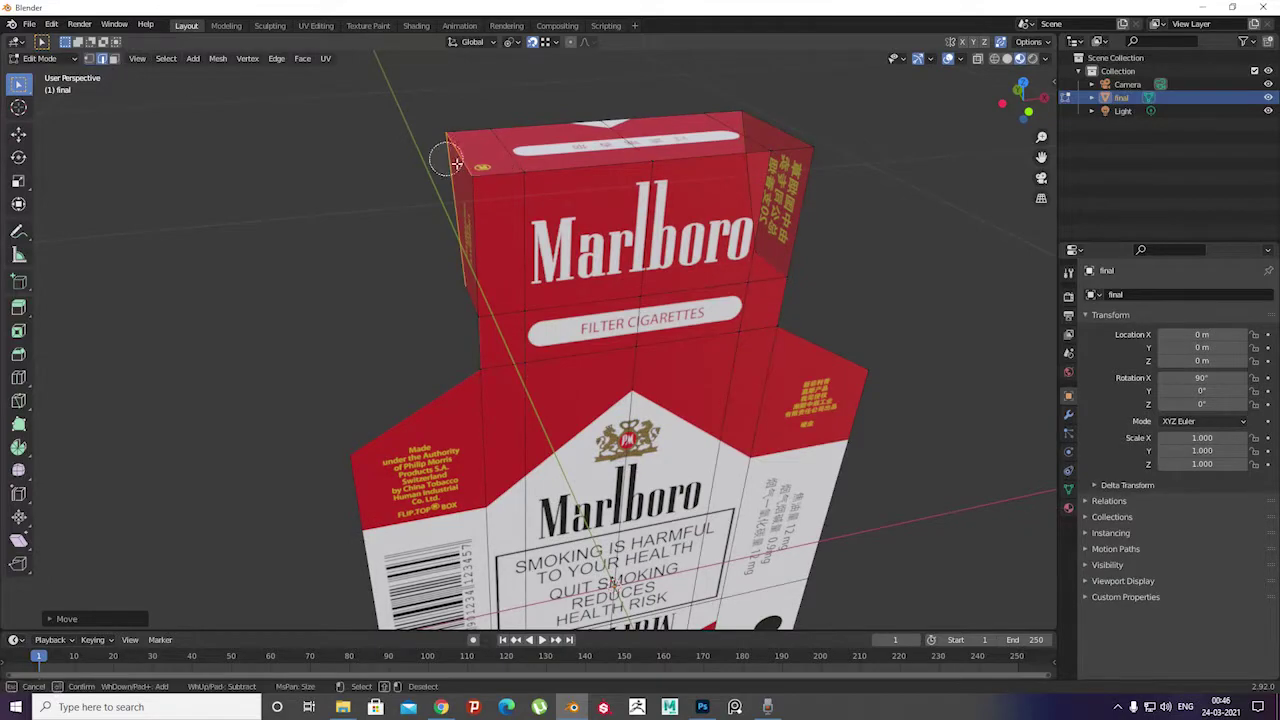
mouse_move(714, 201)
middle_mouse_down()
mouse_move(500, 349)
mouse_move(517, 286)
mouse_move(505, 213)
mouse_move(459, 335)
mouse_move(434, 334)
mouse_move(516, 336)
mouse_move(486, 331)
middle_mouse_up()
Add two Ctrl+R loop cuts around the lid
key("ctrl+r")
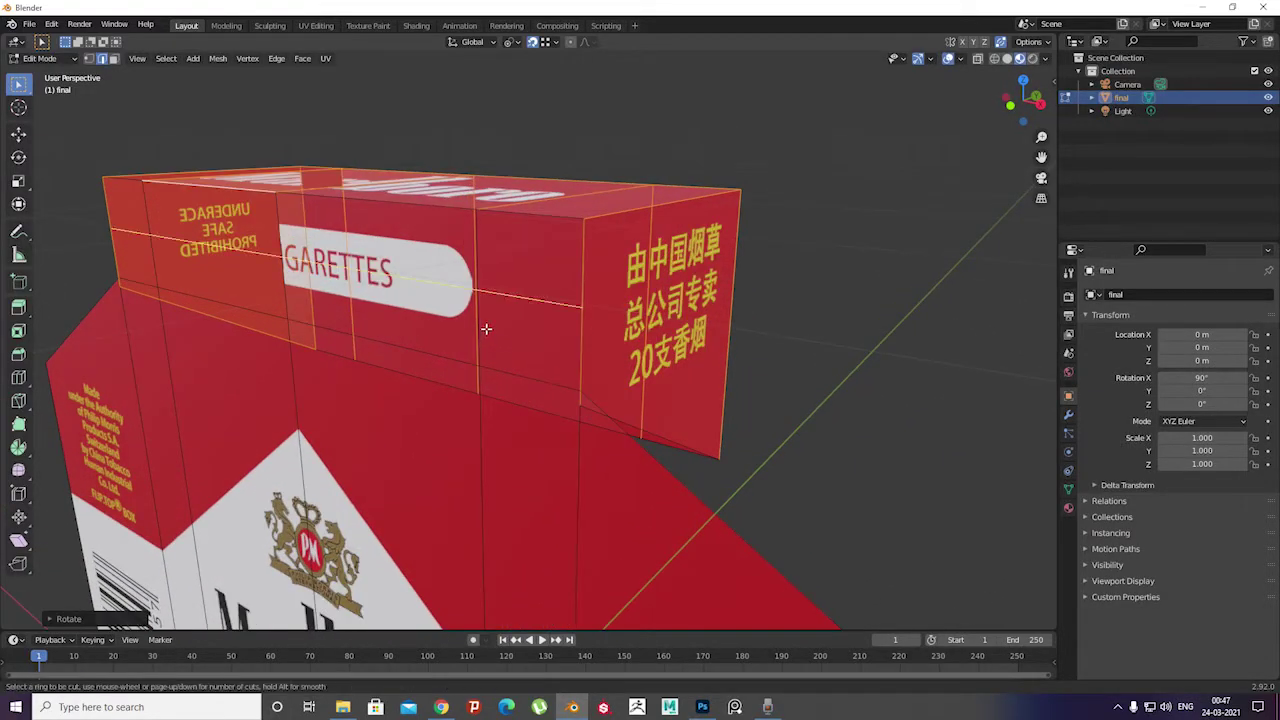
left_click(482, 333)
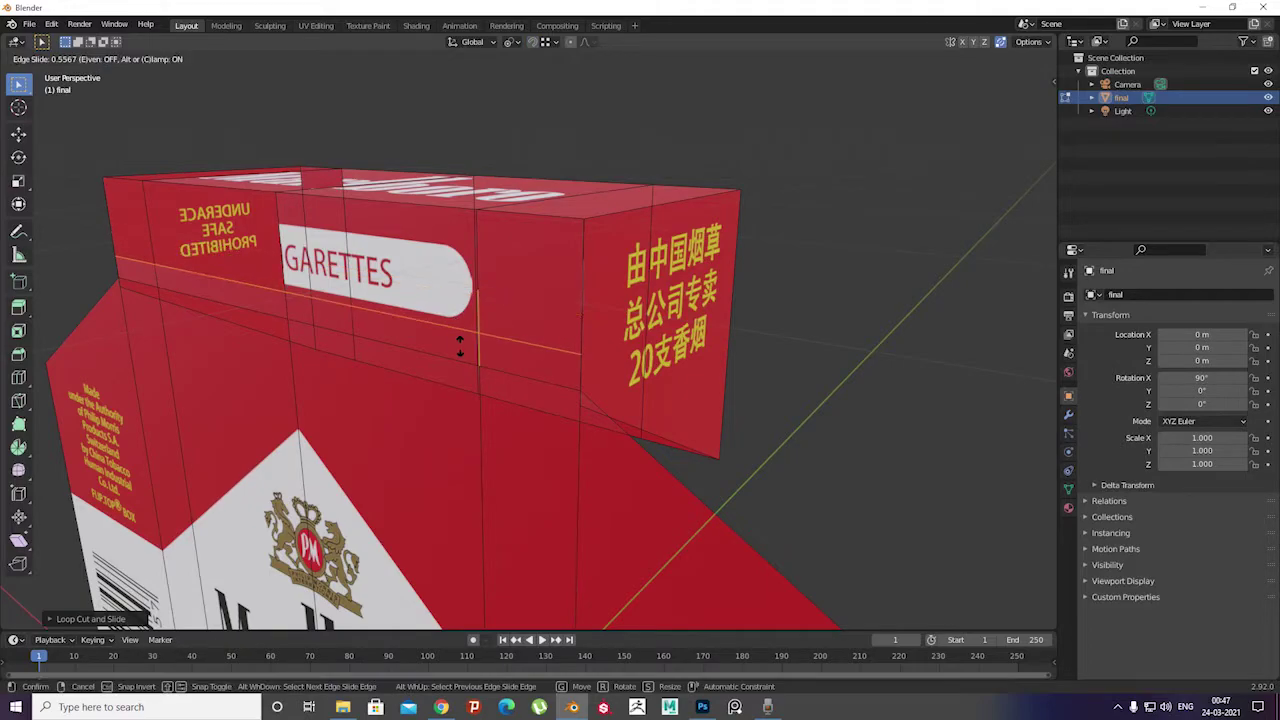
left_click(460, 345)
key("ctrl+r")
left_click(480, 323)
left_click(471, 323)
middle_click_drag(471, 323, 344, 331)
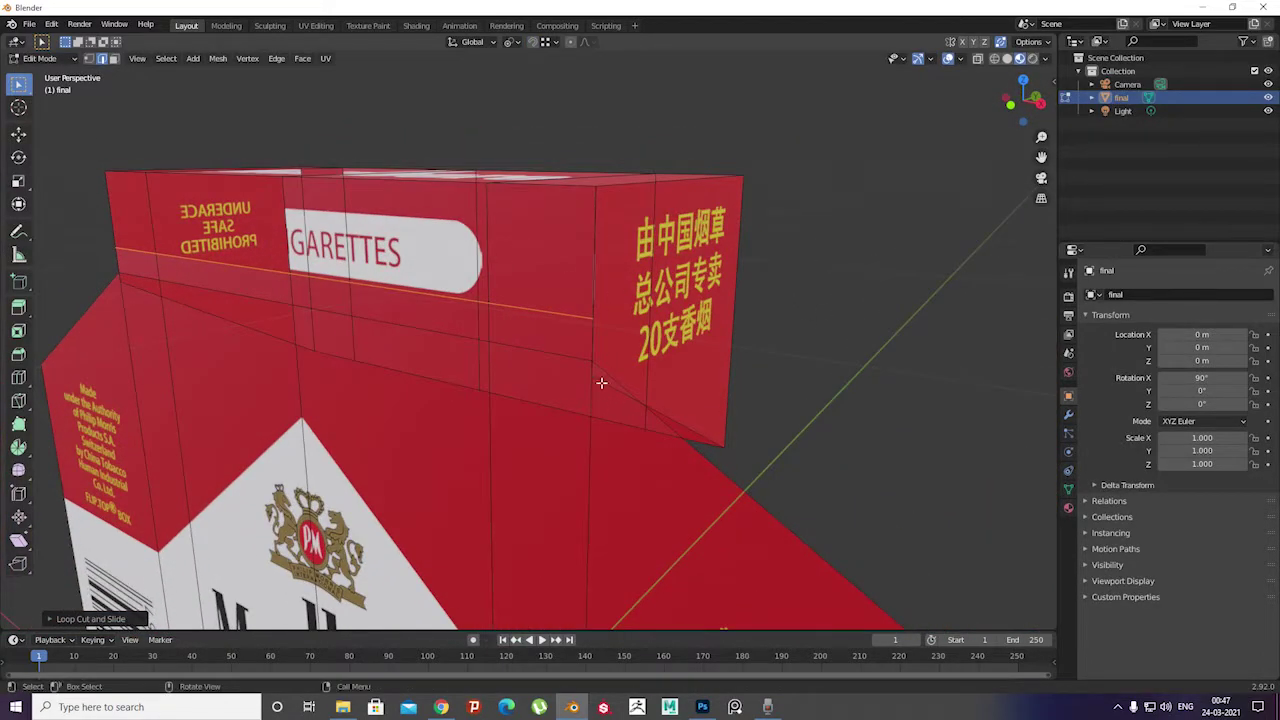
middle_click_drag(862, 183, 297, 171)
Select and frame the lid's faces, then return to vertex selection
key("3")
left_click(290, 250)
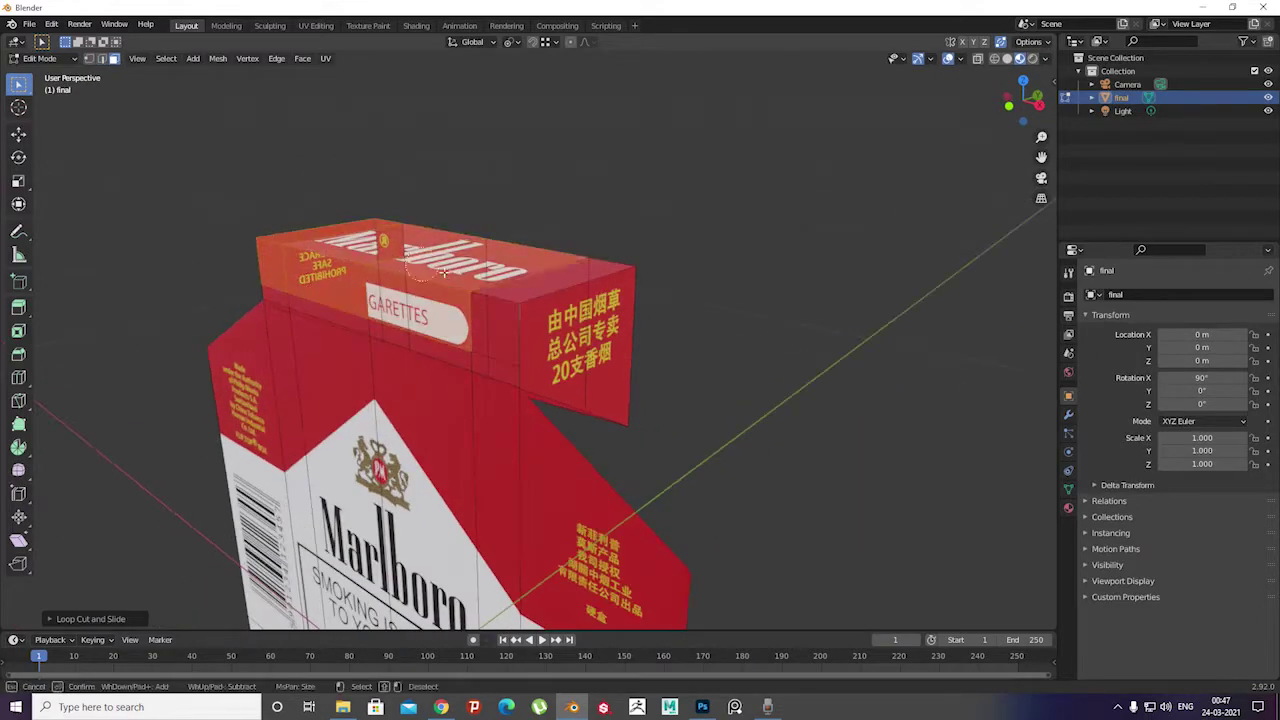
middle_click_drag(290, 250, 376, 263)
key("KP_Decimal")
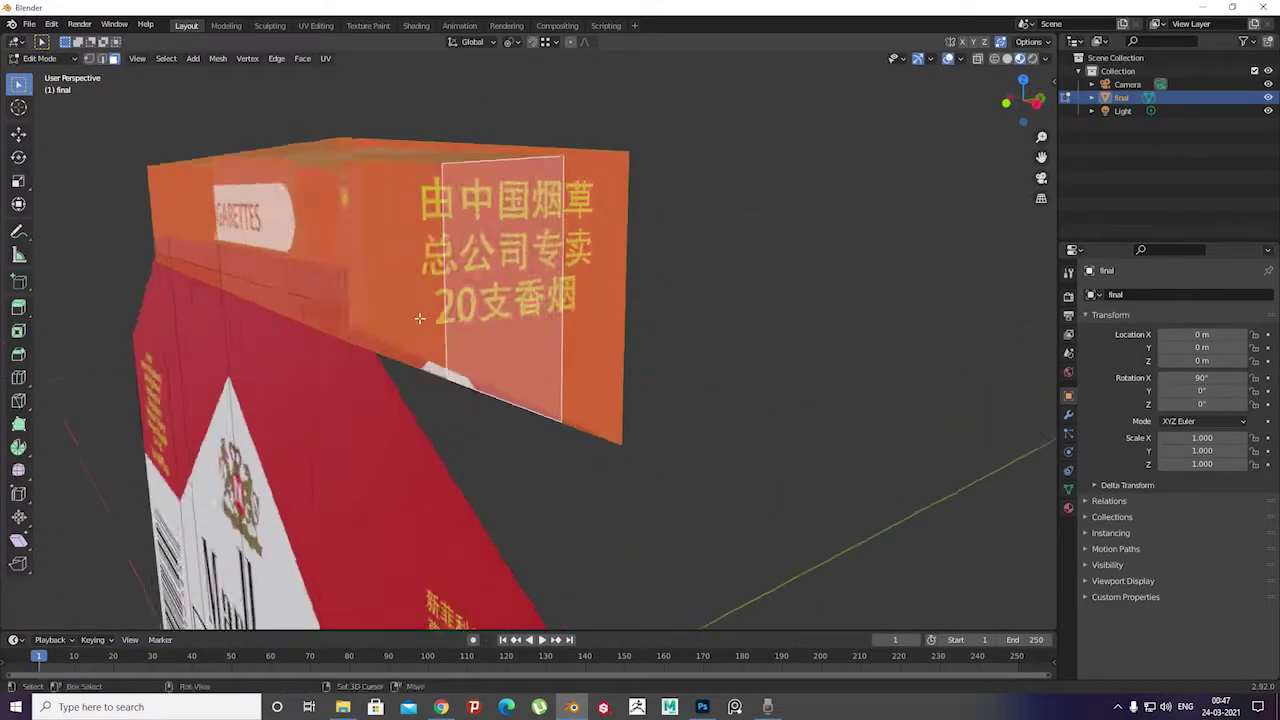
key("Escape")
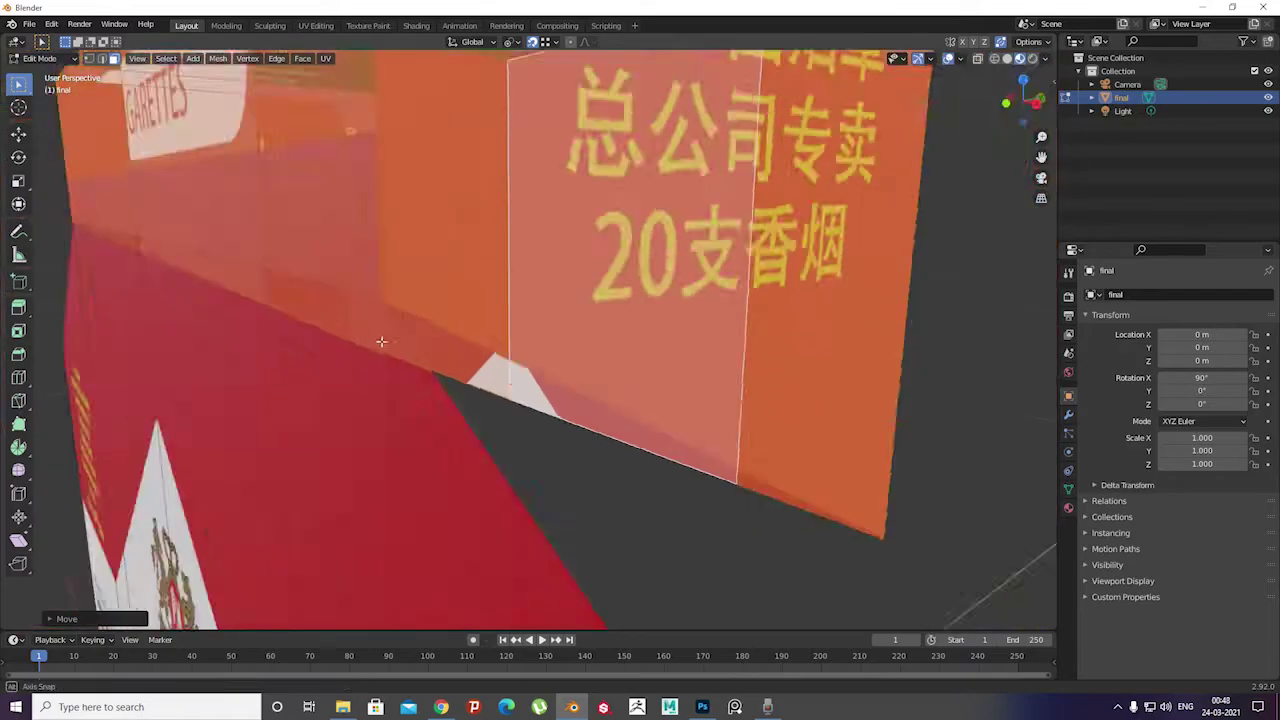
mouse_move(405, 359)
middle_mouse_down()
mouse_move(520, 573)
mouse_move(338, 373)
middle_mouse_up()
key("1")
left_click(520, 573)
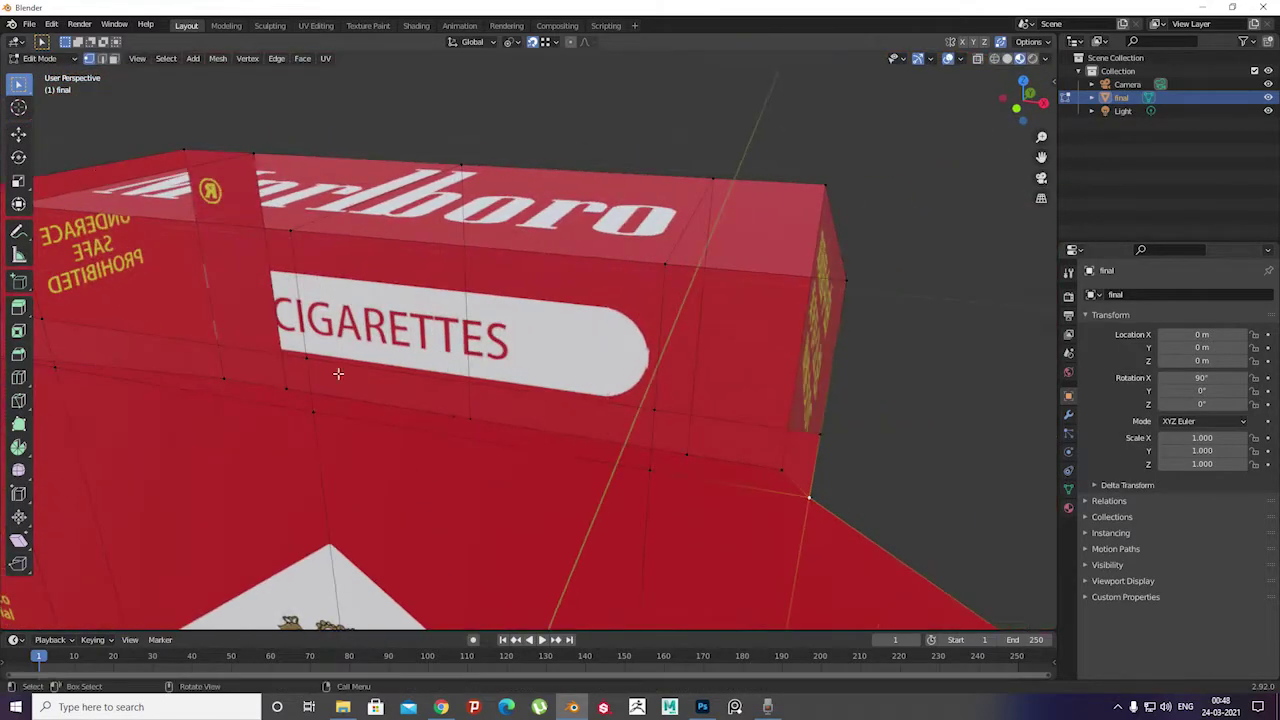
Select the edge loop across the lid and Dissolve Edges
left_click(102, 59)
left_click(561, 399, "alt")
key("x")
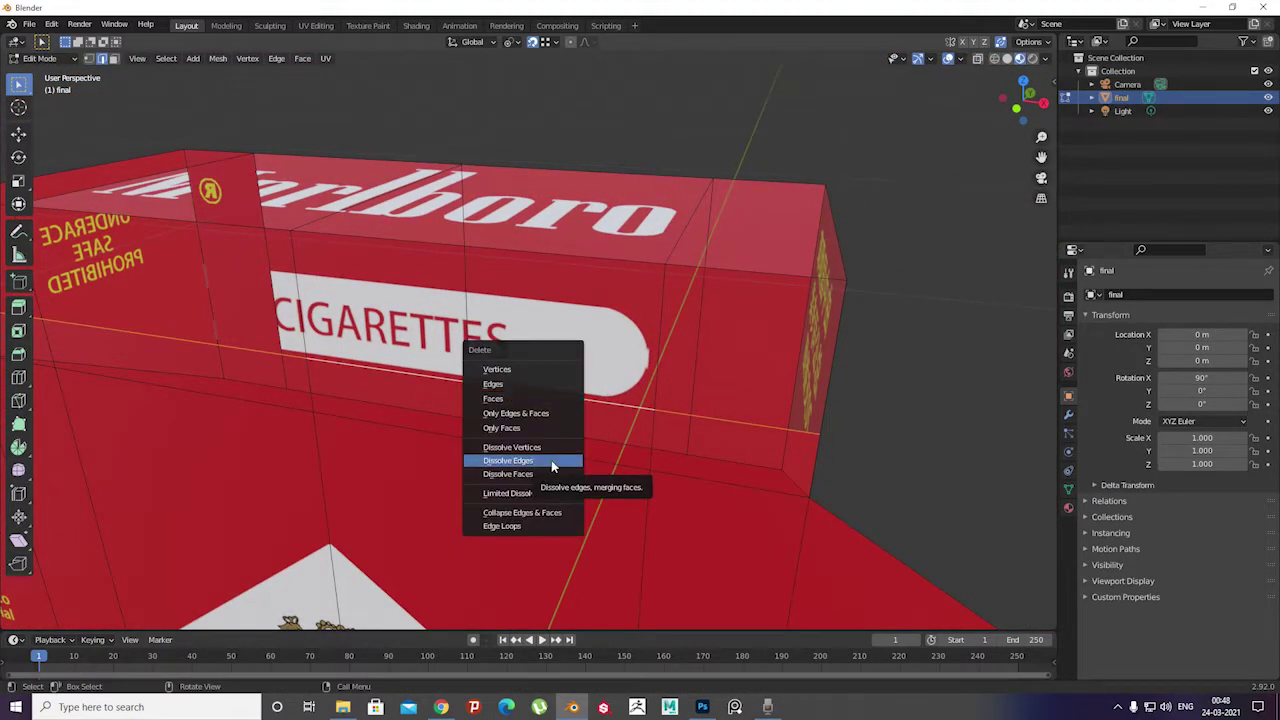
left_click(551, 460)
mouse_move(551, 460)
middle_mouse_down()
mouse_move(388, 314)
mouse_move(300, 200)
middle_mouse_up()
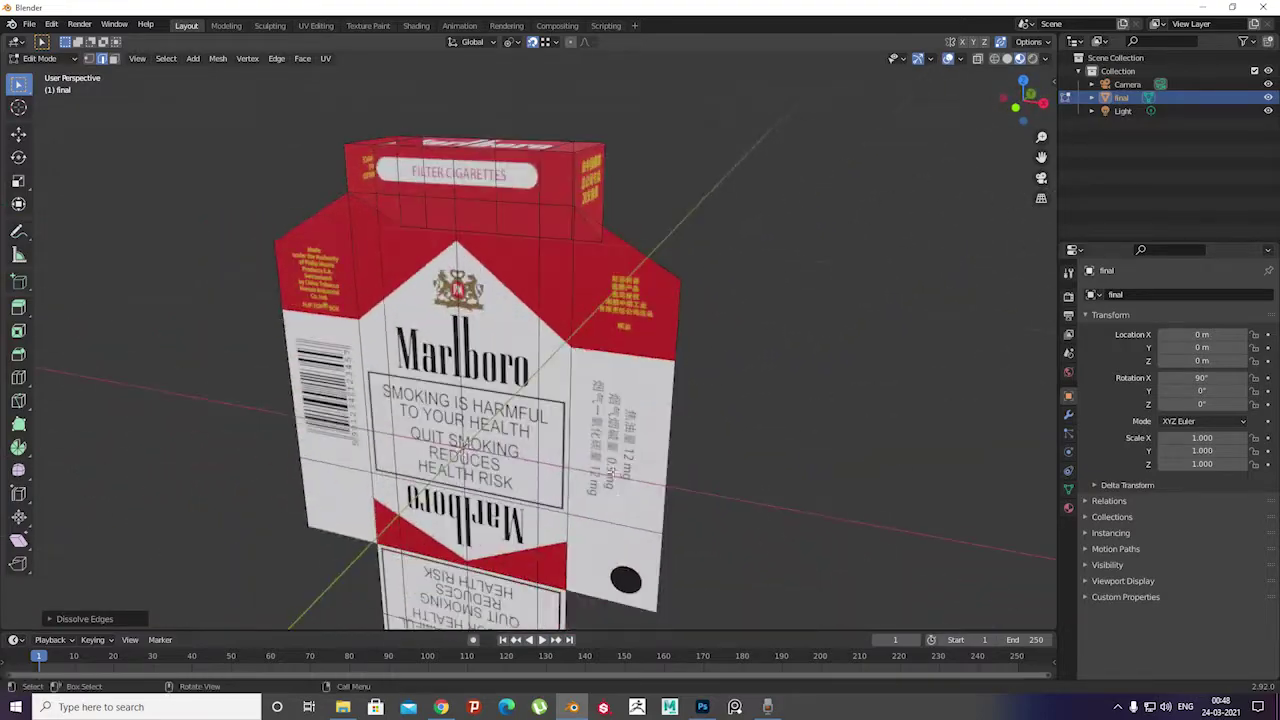
scroll(140, 68, "up", 4)
Fold the first selected flap of the pack net up by 90°
mouse_move(617, 545)
middle_mouse_down()
mouse_move(530, 420)
mouse_move(357, 289)
middle_mouse_up()
scroll(530, 420, "down", 3)
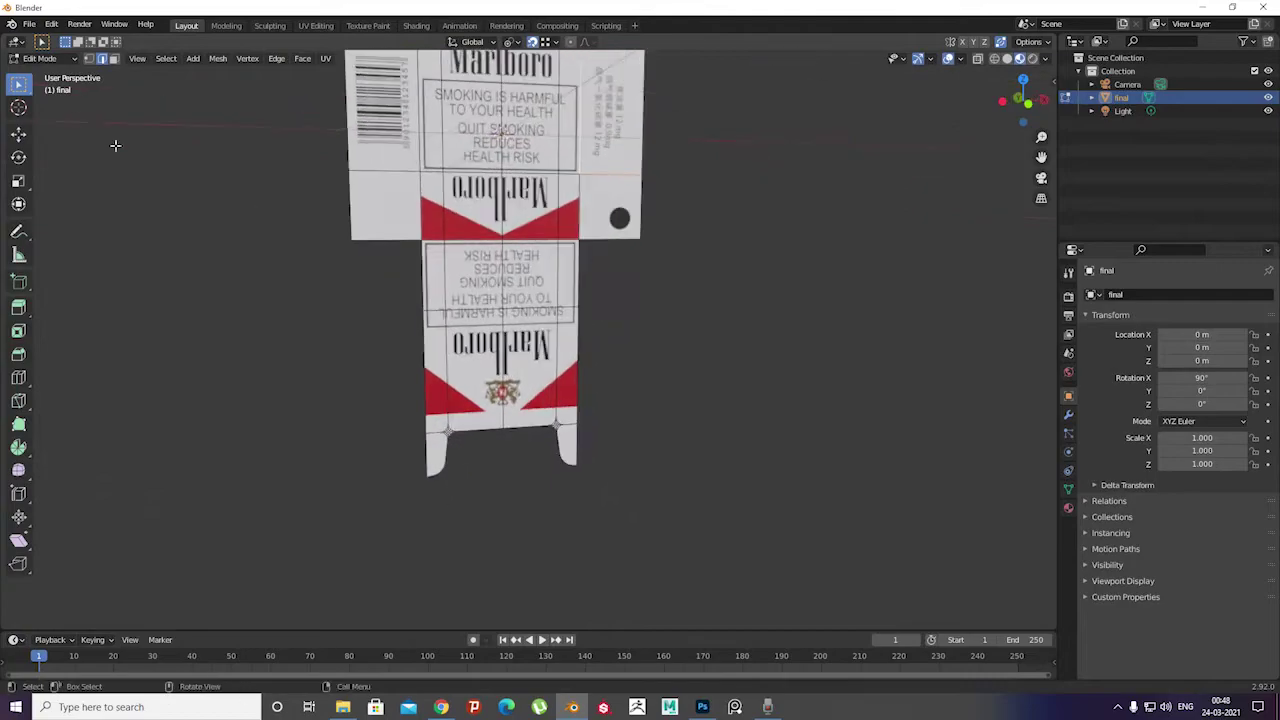
scroll(497, 441, "up", 4)
middle_click_drag(497, 441, 585, 424, "alt")
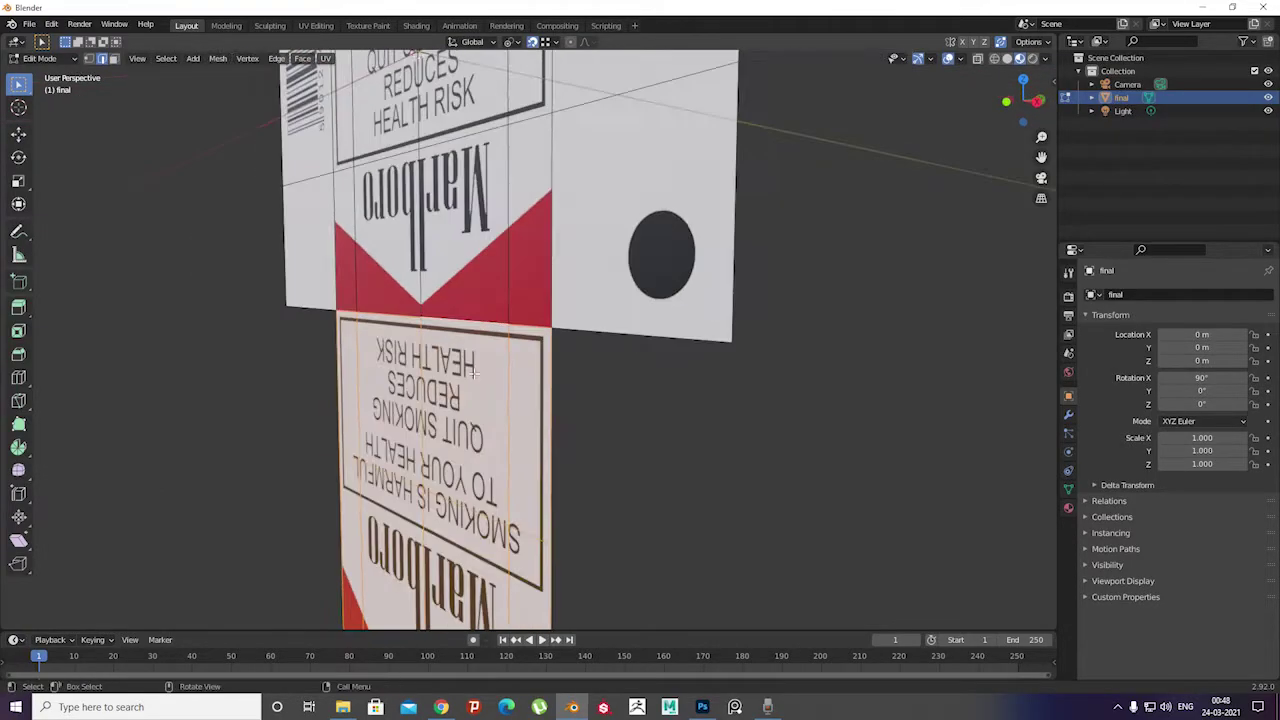
type("90")
key("Return")
middle_click_drag(423, 380, 222, 442)
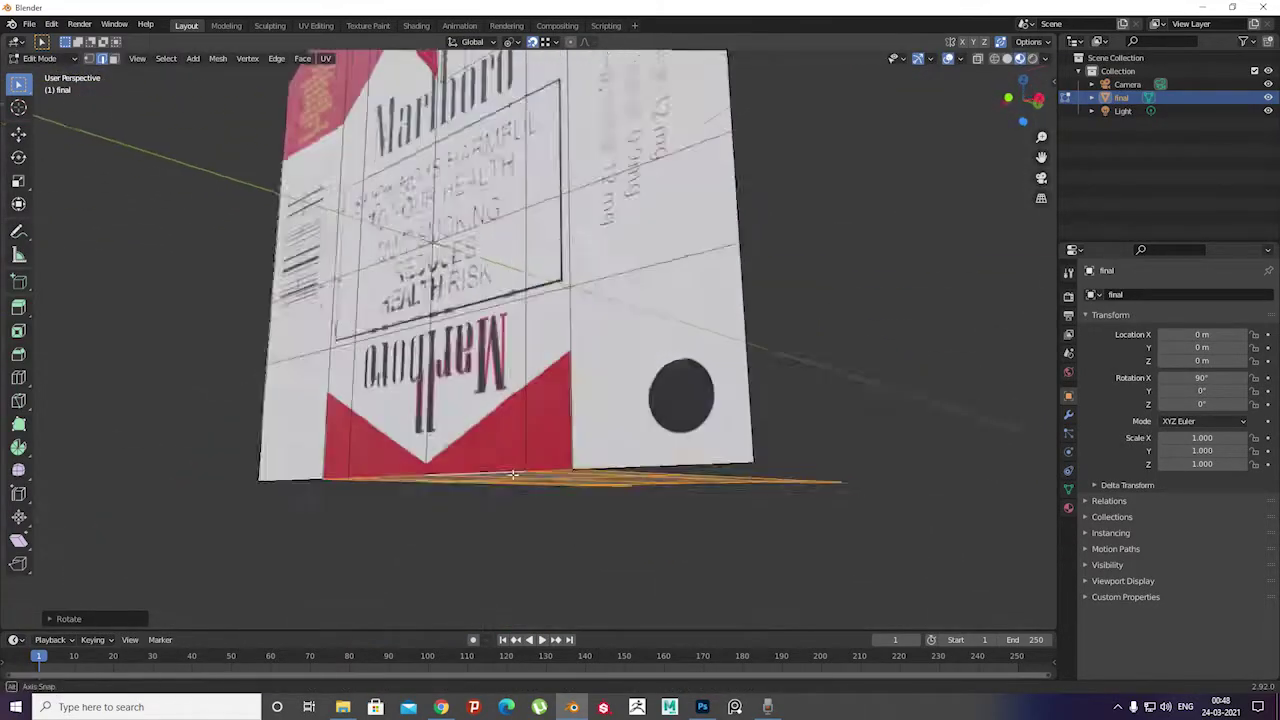
Brush-select the next flap's faces and fold it up 90°
key("c")
key("Escape")
middle_click_drag(152, 516, 474, 327)
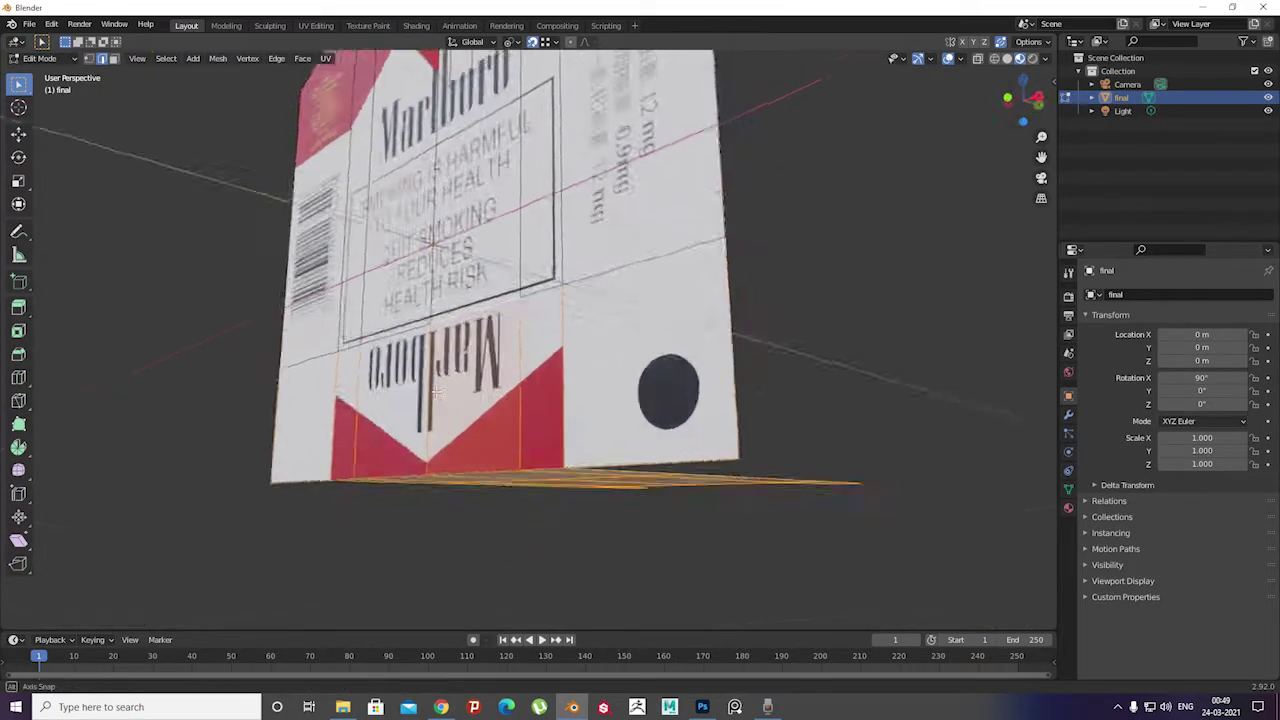
mouse_move(563, 336)
middle_mouse_down("alt")
mouse_move(484, 351)
mouse_move(404, 411)
middle_mouse_up("alt")
key("Return")
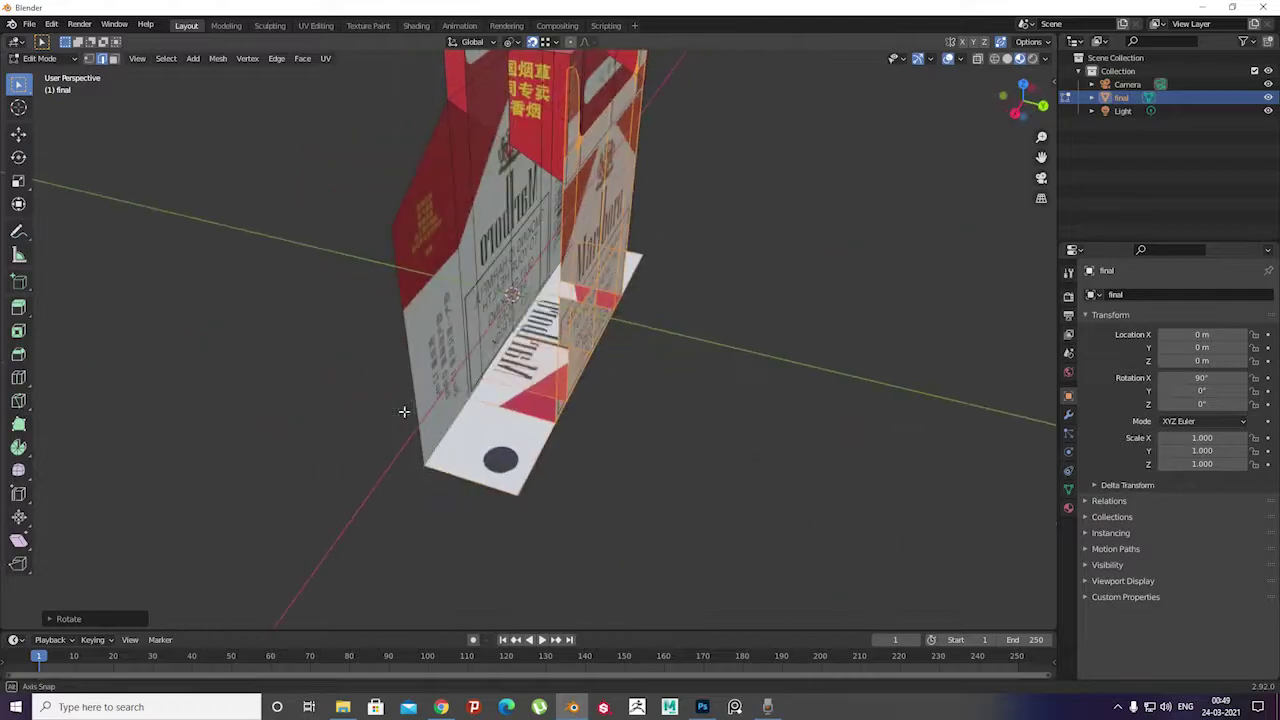
Delete the unneeded selected faces from the front of the pack
middle_click_drag(512, 420, 556, 410)
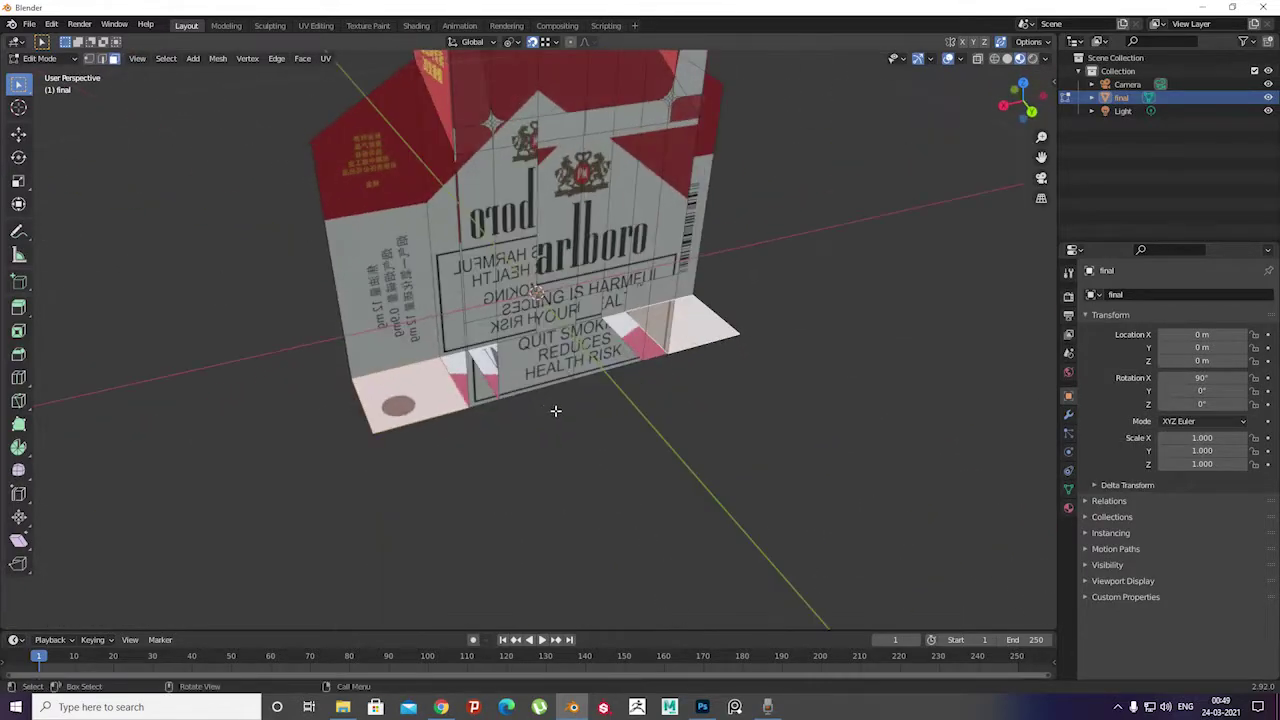
left_click(520, 346)
mouse_move(383, 366)
middle_mouse_down()
mouse_move(371, 357)
mouse_move(459, 341)
mouse_move(459, 368)
middle_mouse_up()
scroll(459, 350, "up", 3)
Select the barcode side face and fold it 90° viewed from the top
left_click(1029, 41)
middle_click_drag(560, 300, 110, 65)
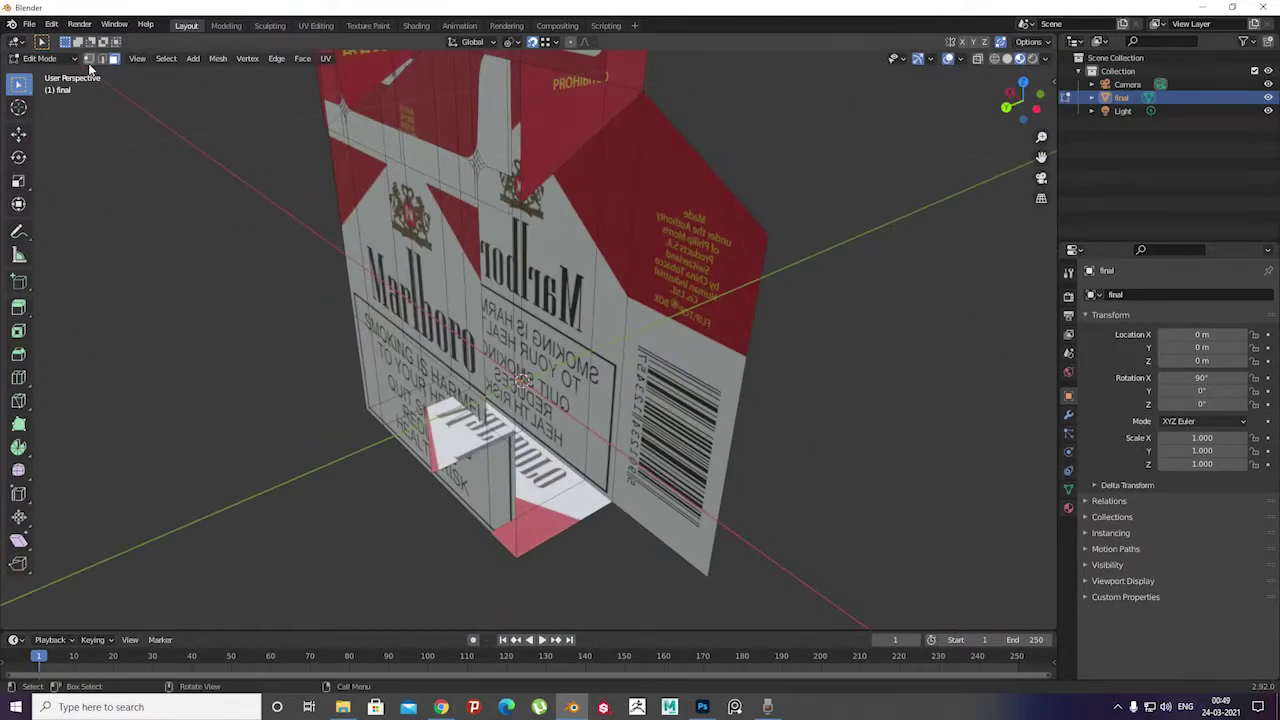
left_click(683, 354)
mouse_move(683, 354)
middle_mouse_down()
mouse_move(560, 330)
mouse_move(444, 265)
mouse_move(640, 289)
middle_mouse_up()
key("KP_7")
key("KP_7")
type("90")
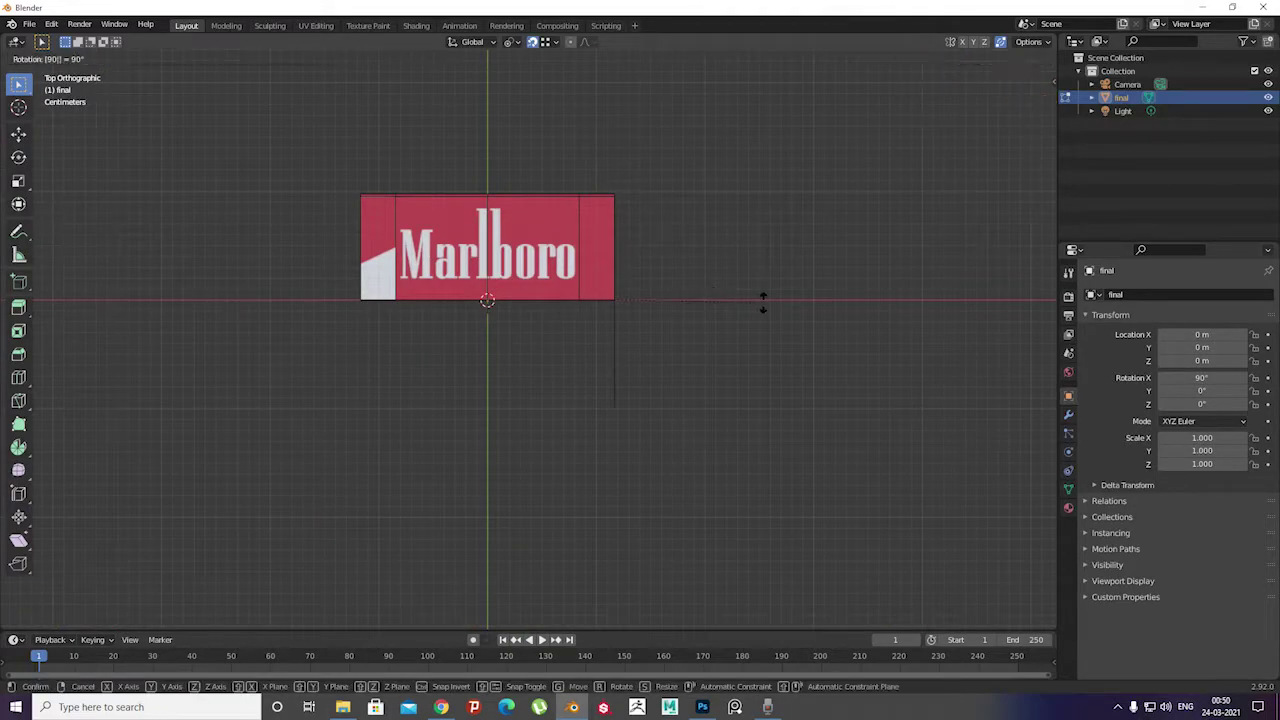
key("Return")
middle_click_drag(763, 302, 438, 328)
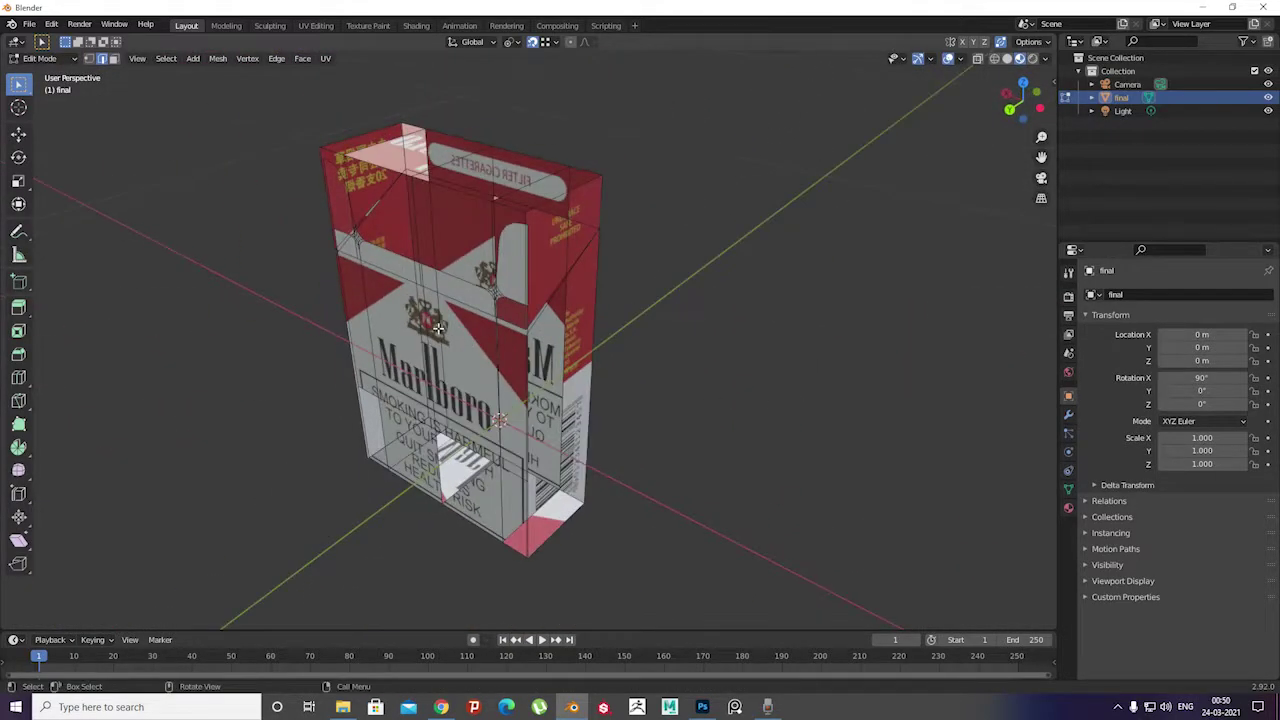
Replace the pack's material with a new one whose Base Color is an image texture of final.png
key("Tab")
left_click(1068, 507)
left_click(1240, 351)
left_click(1175, 351)
left_click(1164, 488)
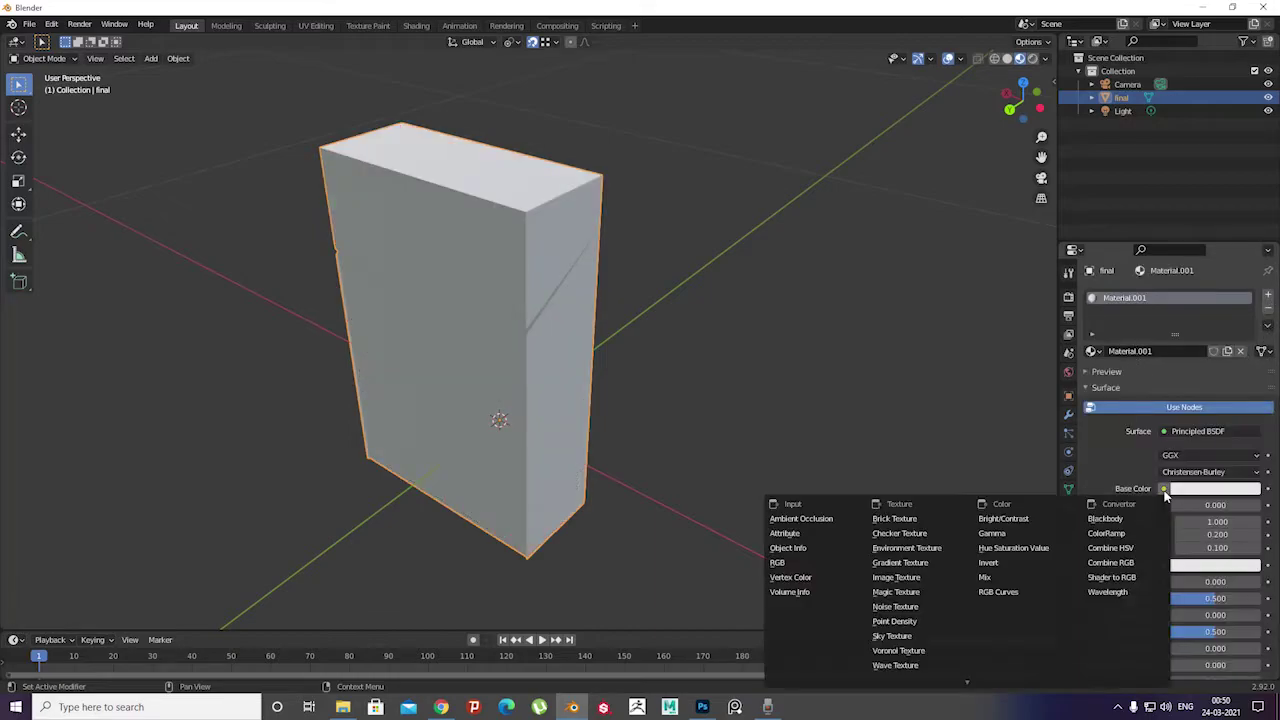
left_click(896, 577)
left_click(1092, 505)
In Edit Mode, hide the selected outer lid to expose the inner pack
mouse_move(626, 319)
middle_mouse_down()
mouse_move(531, 264)
mouse_move(527, 354)
mouse_move(620, 320)
mouse_move(416, 334)
mouse_move(467, 393)
mouse_move(500, 400)
mouse_move(497, 309)
middle_mouse_up()
key("Tab")
scroll(467, 393, "down", 2)
scroll(467, 393, "down", 2)
mouse_move(331, 293)
middle_mouse_down()
mouse_move(420, 220)
mouse_move(608, 349)
middle_mouse_up()
key("h")
scroll(608, 349, "up", 4)
middle_click_drag(394, 349, 470, 355)
Zoom into the photo's cigarettes, discard a Draw-mode attempt, and switch back to Blender
scroll(878, 373, "up", 1, "ctrl")
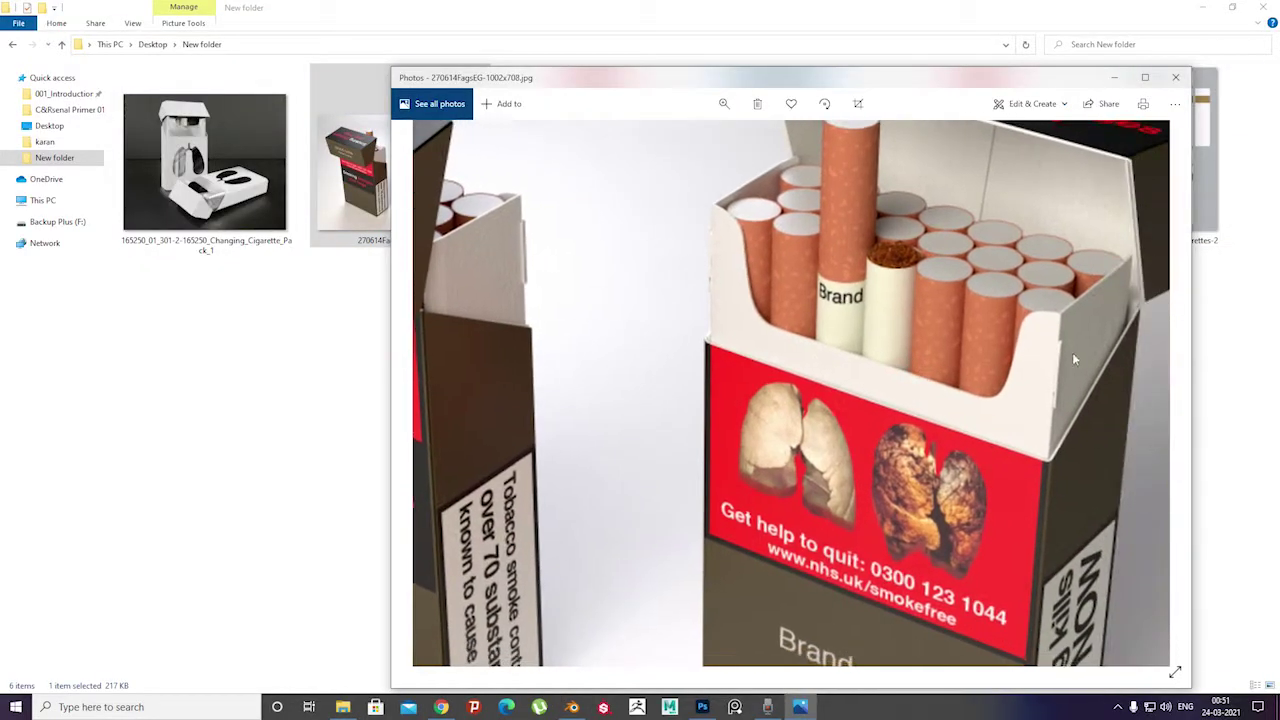
left_click(1031, 104)
left_click(990, 165)
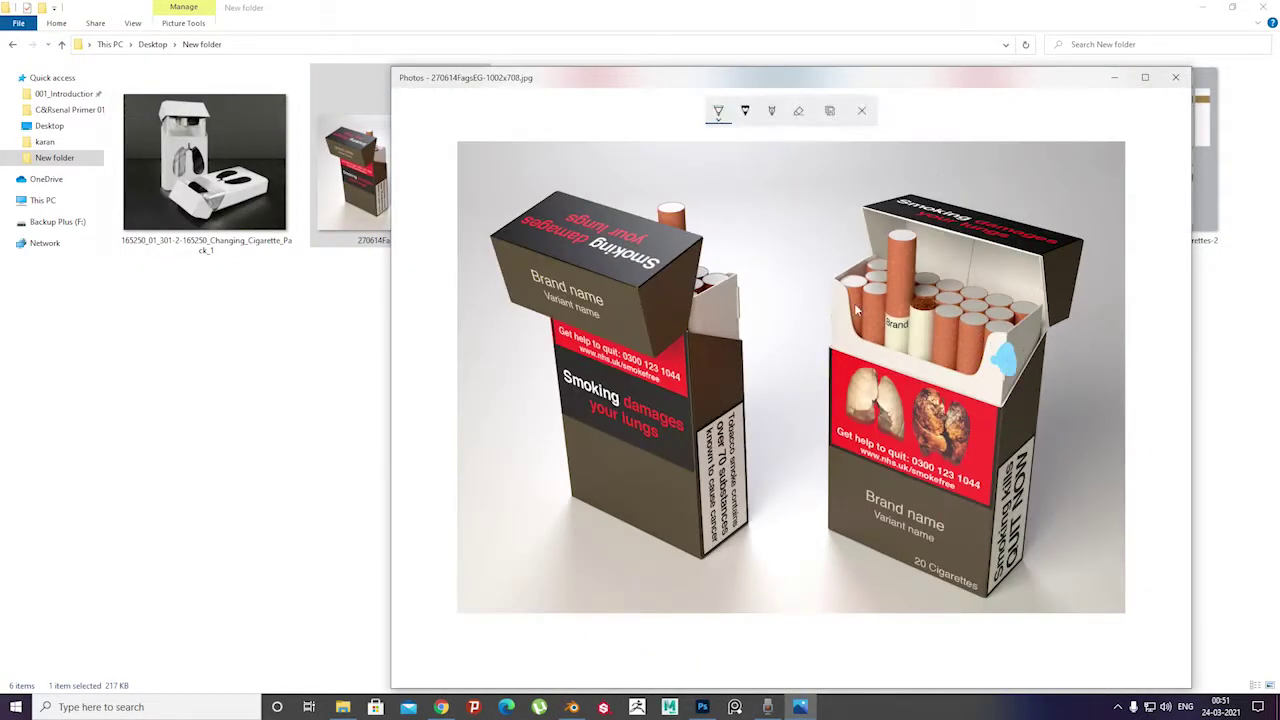
left_click(861, 110)
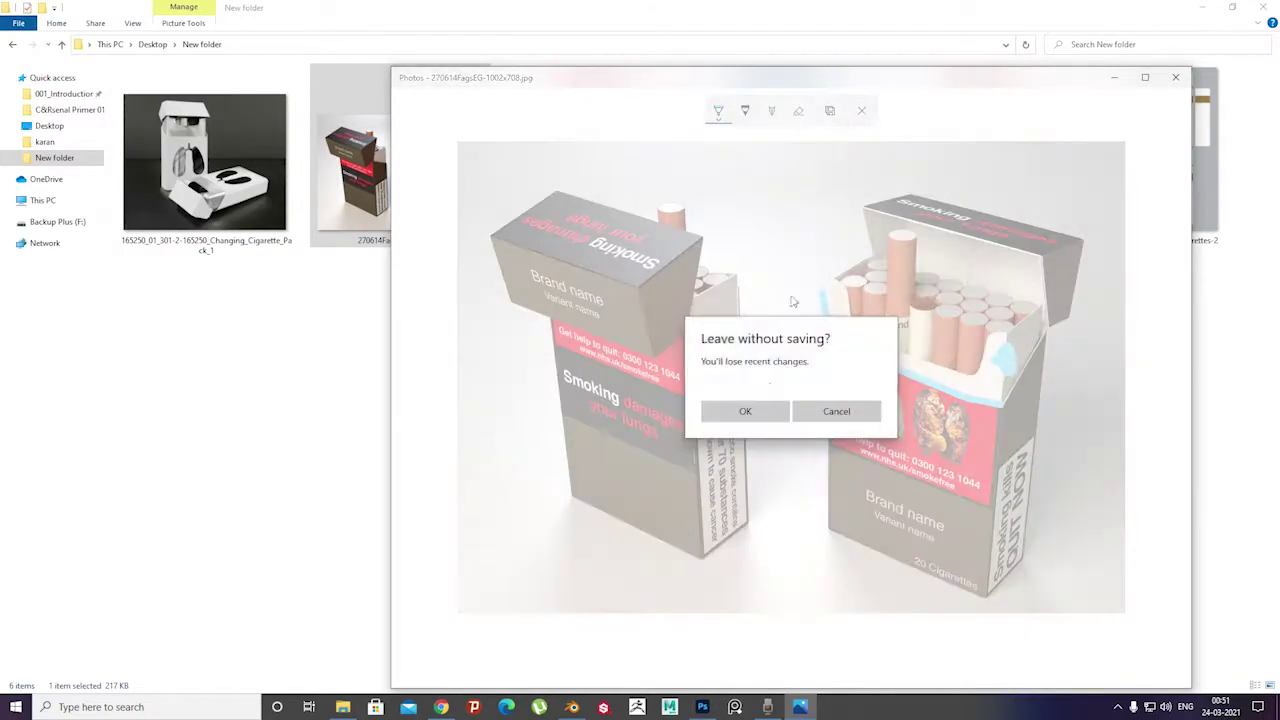
left_click(748, 411)
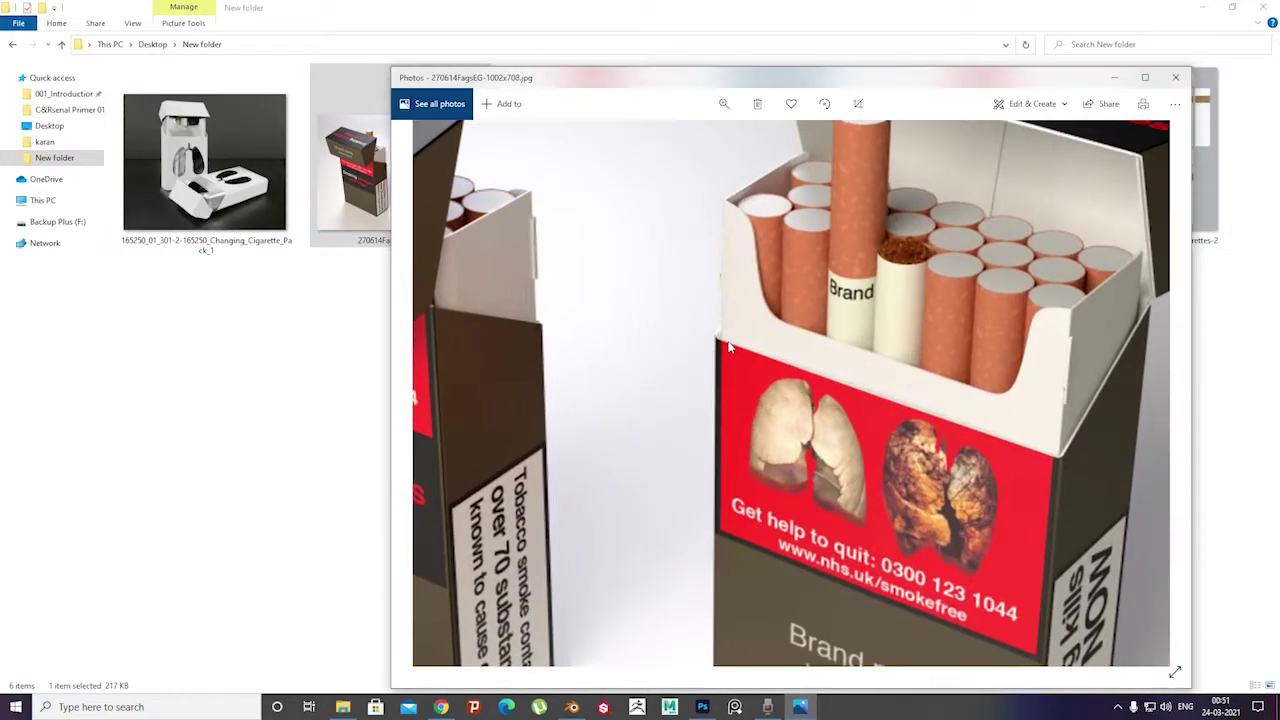
left_click(572, 707)
Select the pack's left-side faces and slide an edge loop into place
left_click(280, 232, "shift")
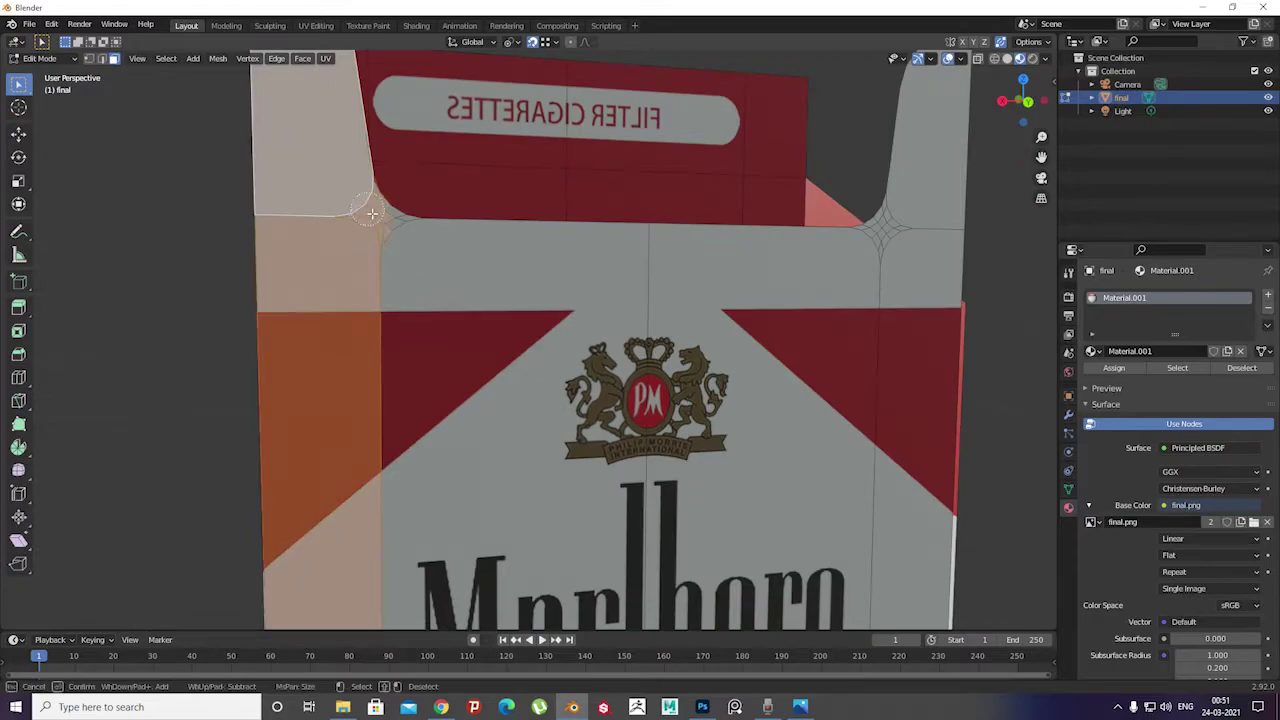
left_click(562, 406, "shift")
middle_click_drag(581, 289, 566, 334)
scroll(566, 334, "up", 4)
scroll(469, 306, "down", 6)
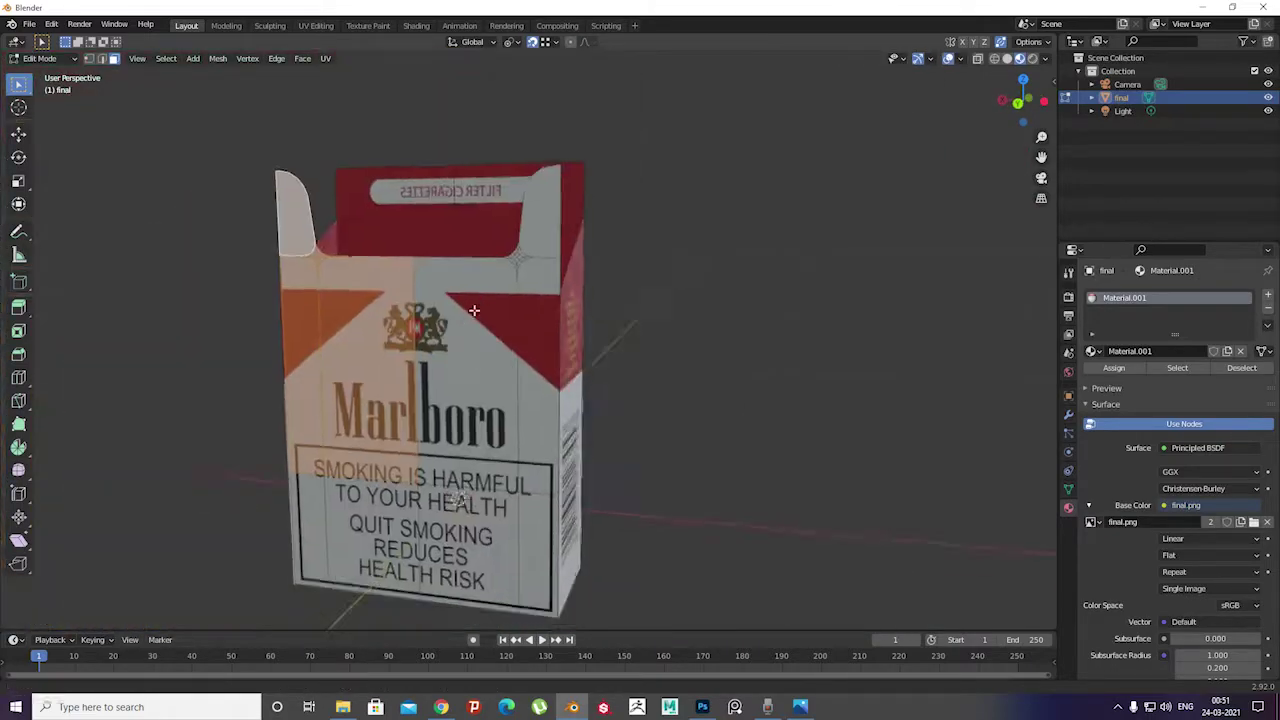
middle_click_drag(469, 306, 207, 139)
middle_click_drag(386, 421, 560, 410)
scroll(610, 415, "up", 2)
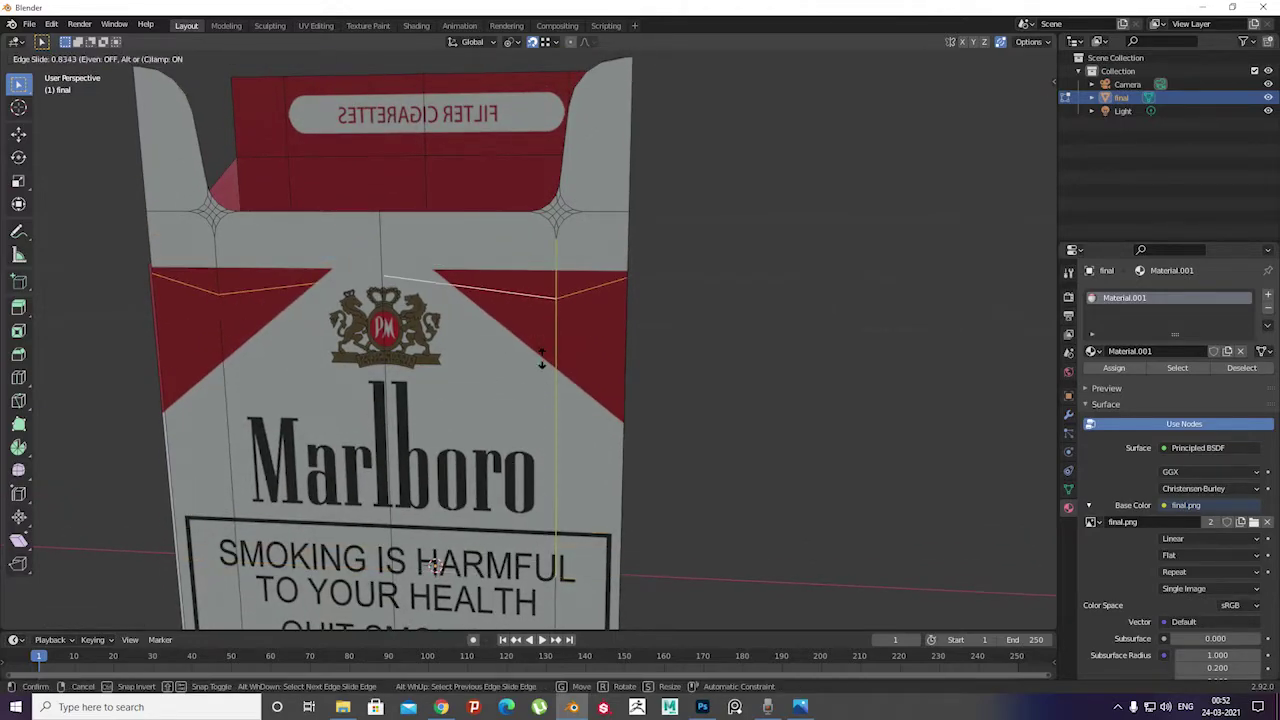
left_click(541, 340)
In vertex mode, merge the star-shaped vertex clusters at the flap corner into single vertices
scroll(514, 363, "up", 1)
scroll(514, 363, "up", 4)
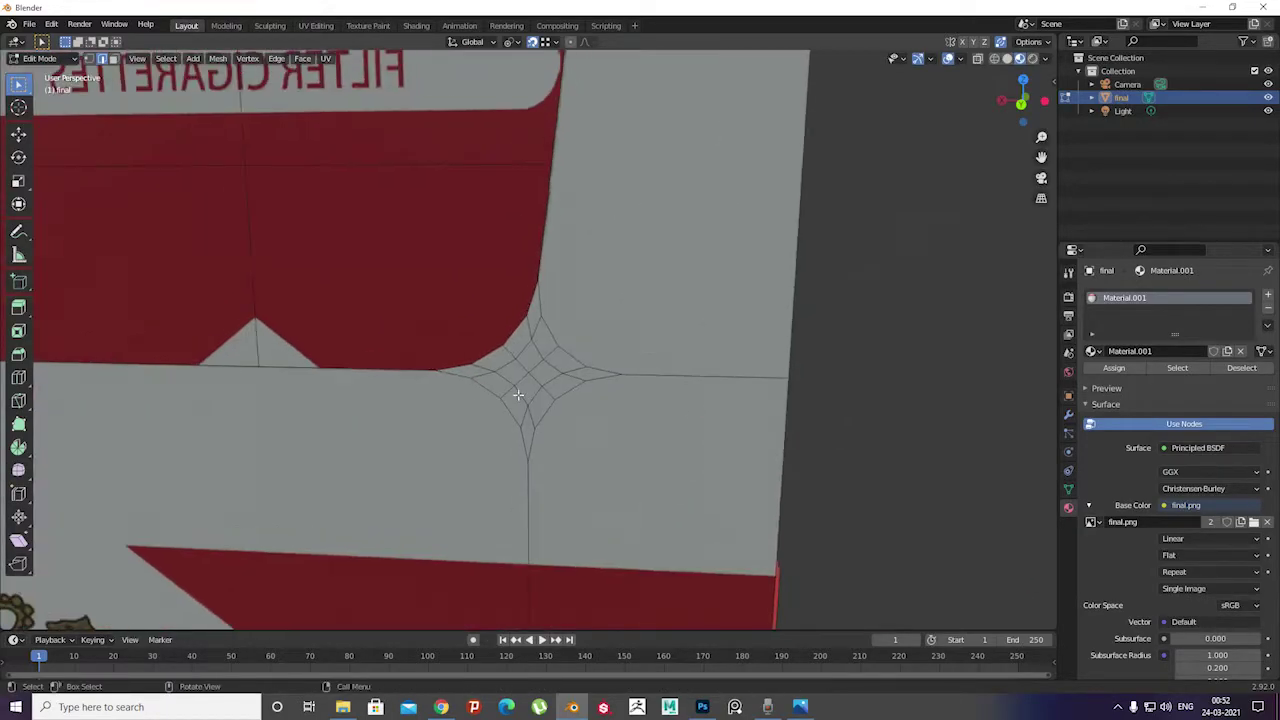
middle_click_drag(92, 228, 92, 62, "shift")
left_click(88, 58)
middle_click_drag(539, 248, 539, 283, "shift")
key("m")
left_click(539, 283)
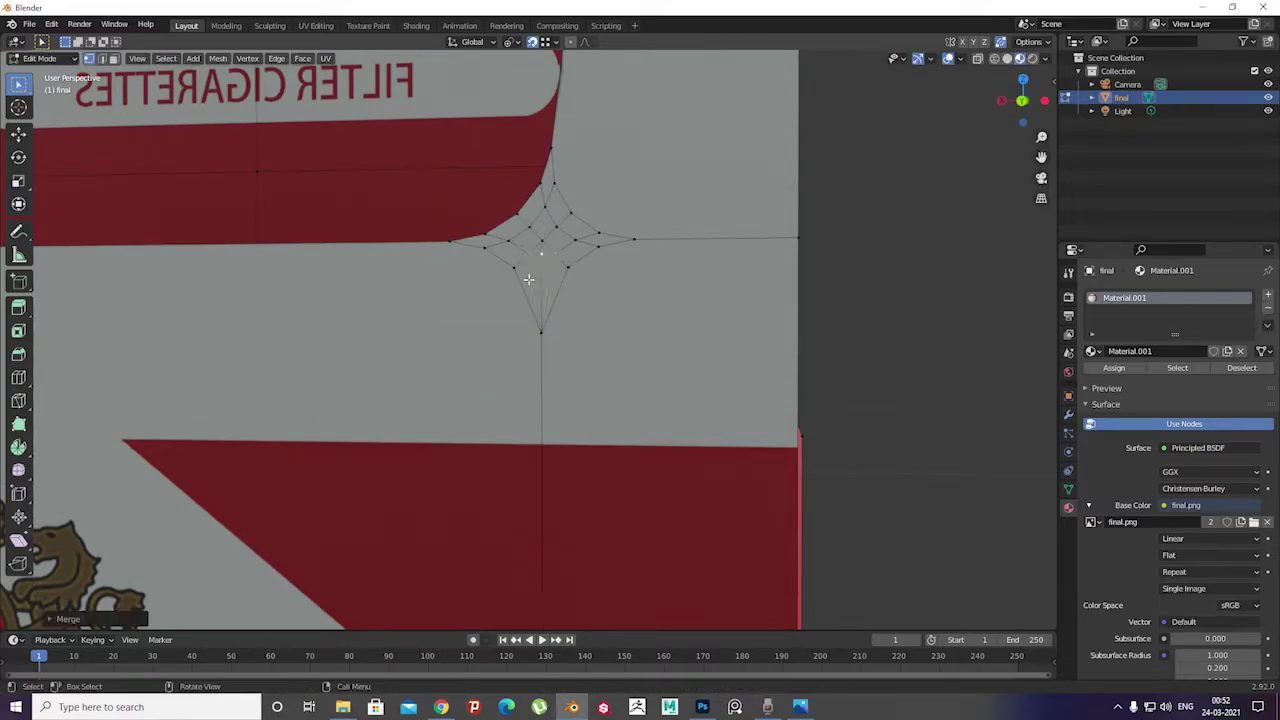
key("m")
left_click(548, 276)
middle_click_drag(550, 277, 535, 364)
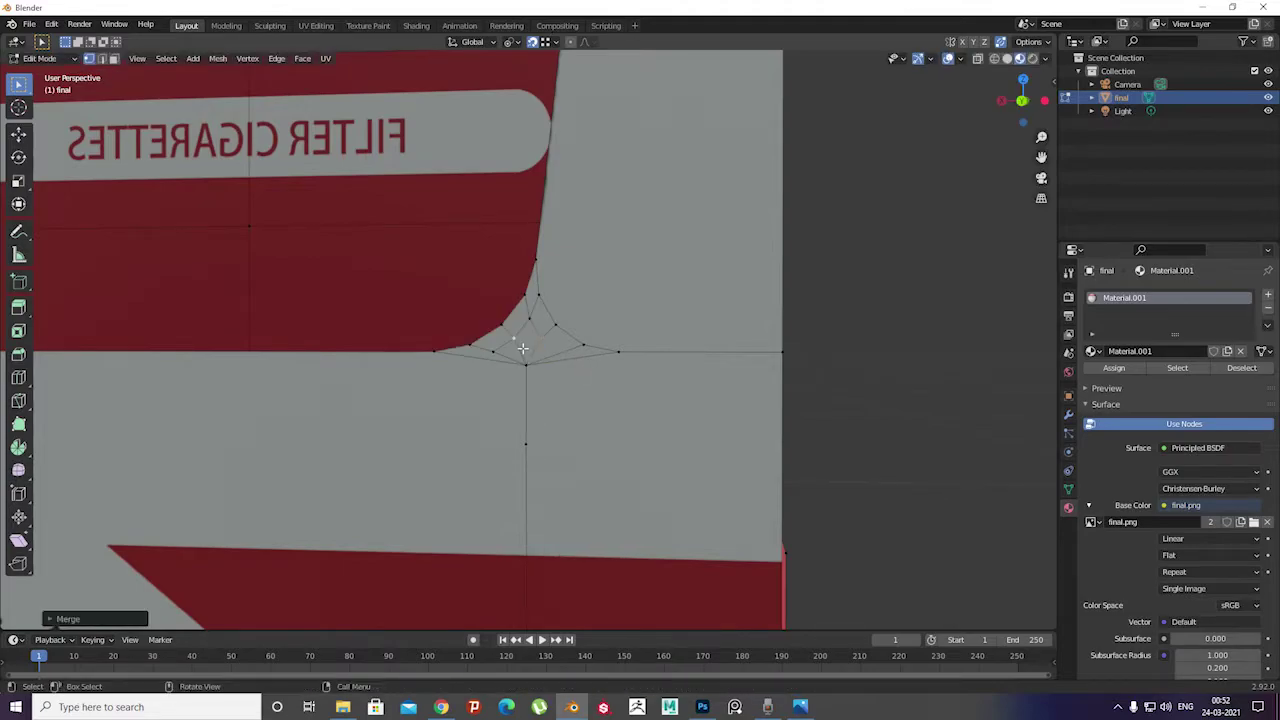
key("m")
left_click(527, 346)
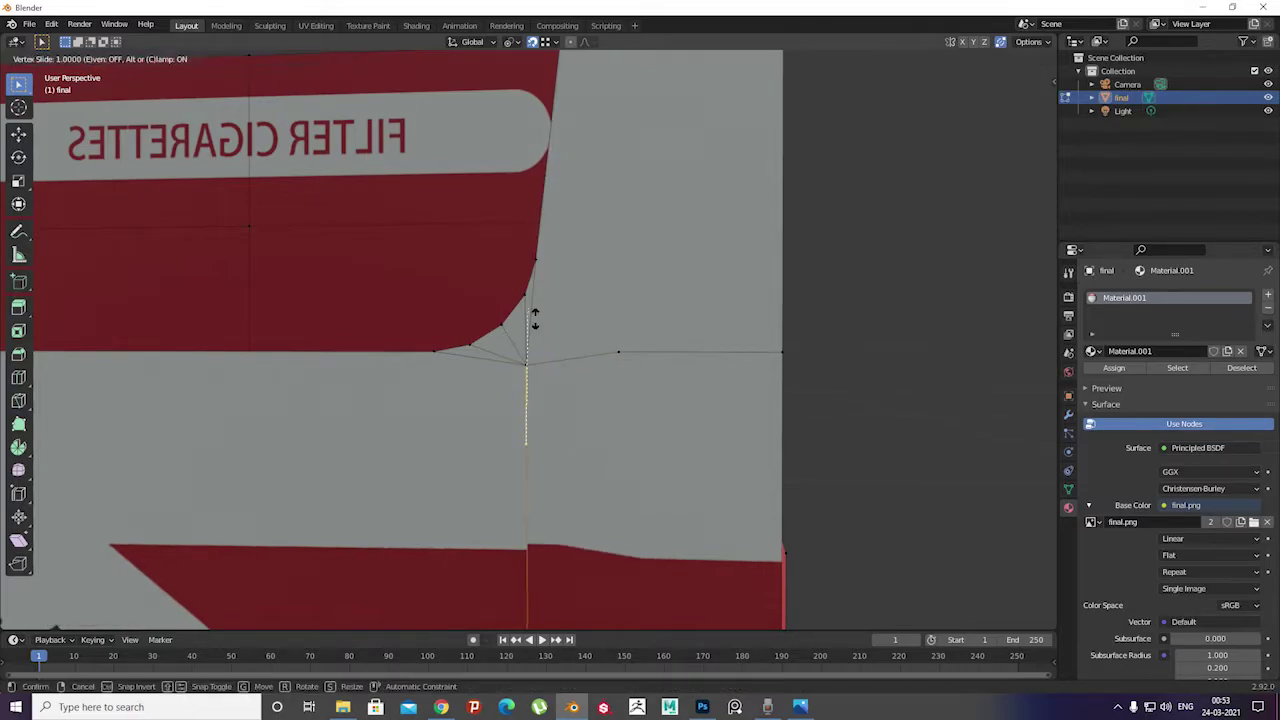
Move a selected vertex and slide an edge loop on the pack's front
scroll(613, 362, "down", 5)
mouse_move(543, 363)
middle_mouse_down()
mouse_move(563, 354)
mouse_move(593, 391)
middle_mouse_up()
scroll(593, 391, "up", 3)
scroll(650, 360, "up", 3)
key("g")
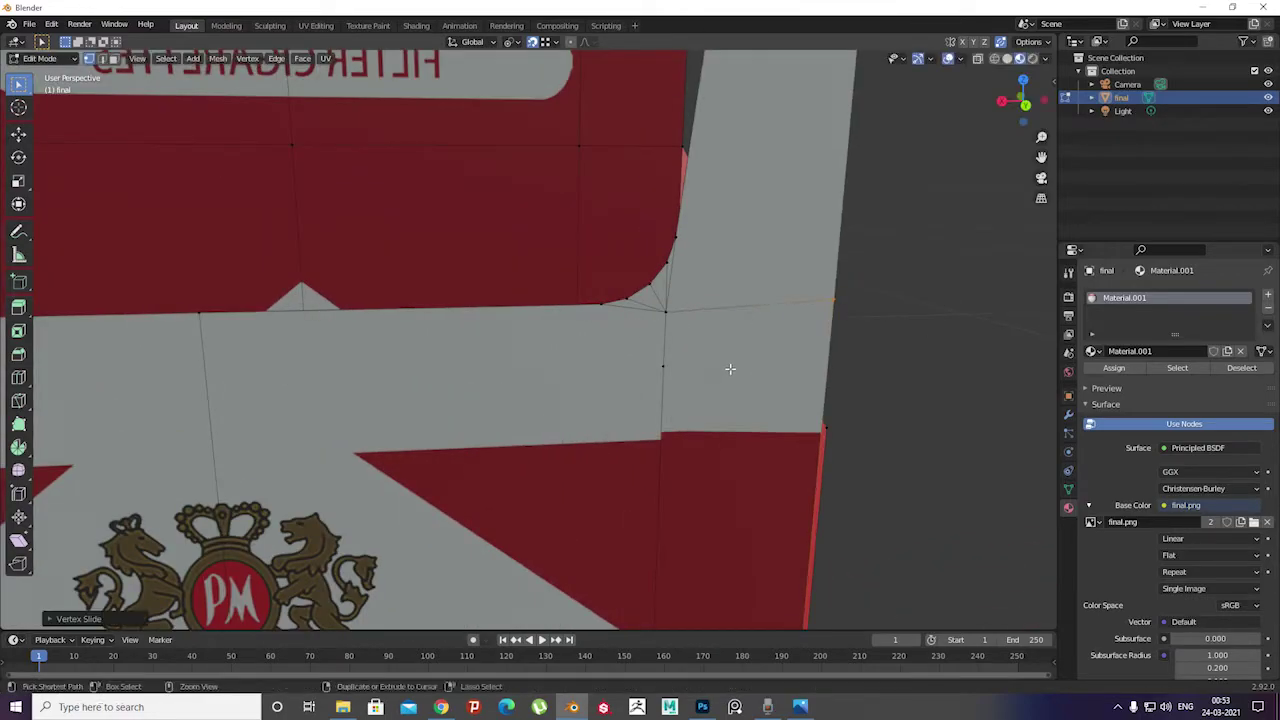
scroll(730, 368, "down", 5)
key("ctrl+v")
scroll(600, 309, "up", 5)
scroll(548, 478, "down", 4)
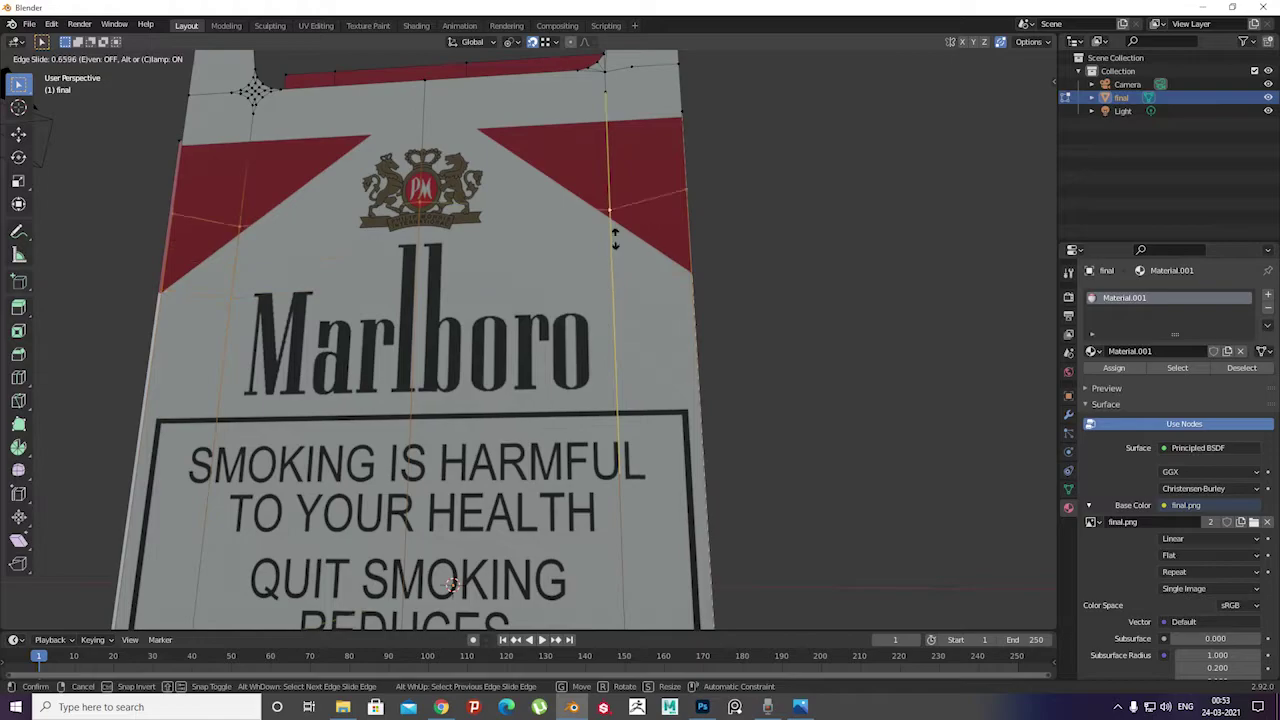
left_click(628, 172)
Vertex-slide a selected vertex along its edge on the front of the pack
middle_click_drag(628, 172, 591, 271)
scroll(672, 371, "up", 3)
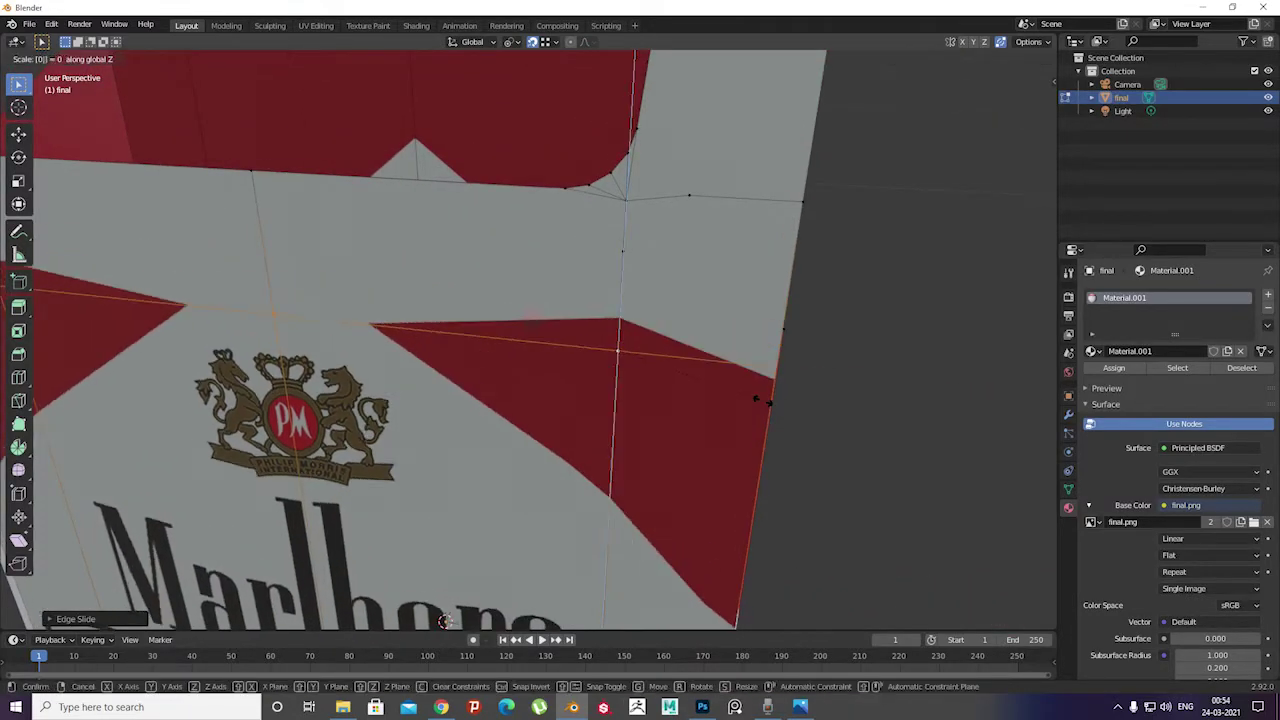
scroll(763, 397, "down", 4)
middle_click_drag(660, 431, 725, 424)
scroll(700, 351, "down", 4)
scroll(606, 414, "up", 5)
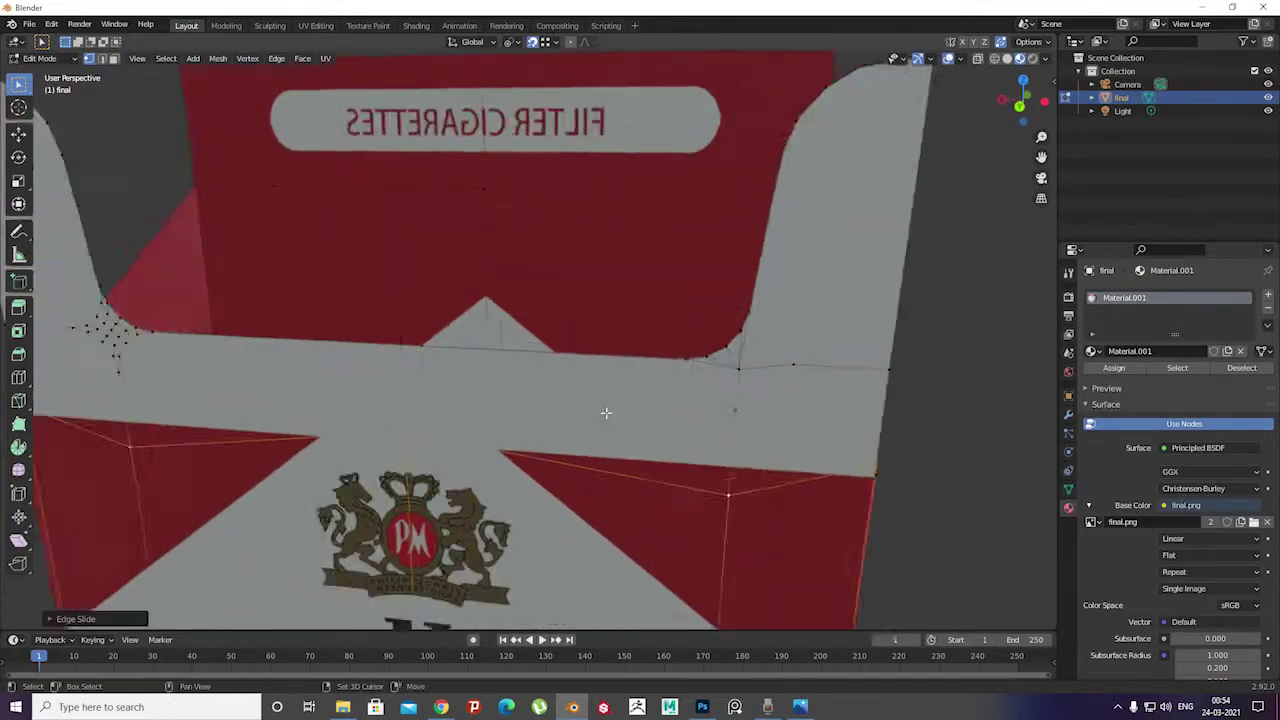
scroll(586, 443, "up", 1)
key("shift+v")
left_click(652, 455)
Merge the flap's vertex cluster and confirm another edge slide
scroll(652, 455, "down", 1)
middle_click_drag(551, 472, 443, 417)
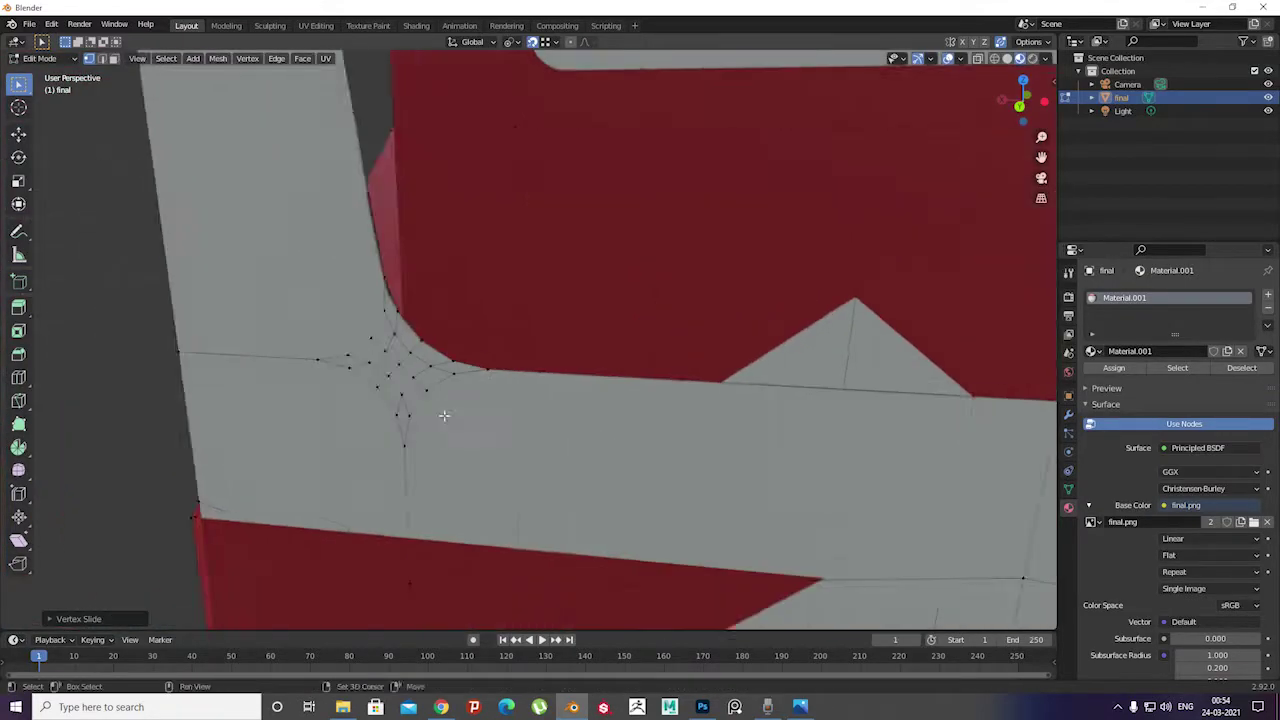
scroll(480, 334, "up", 3)
key("m")
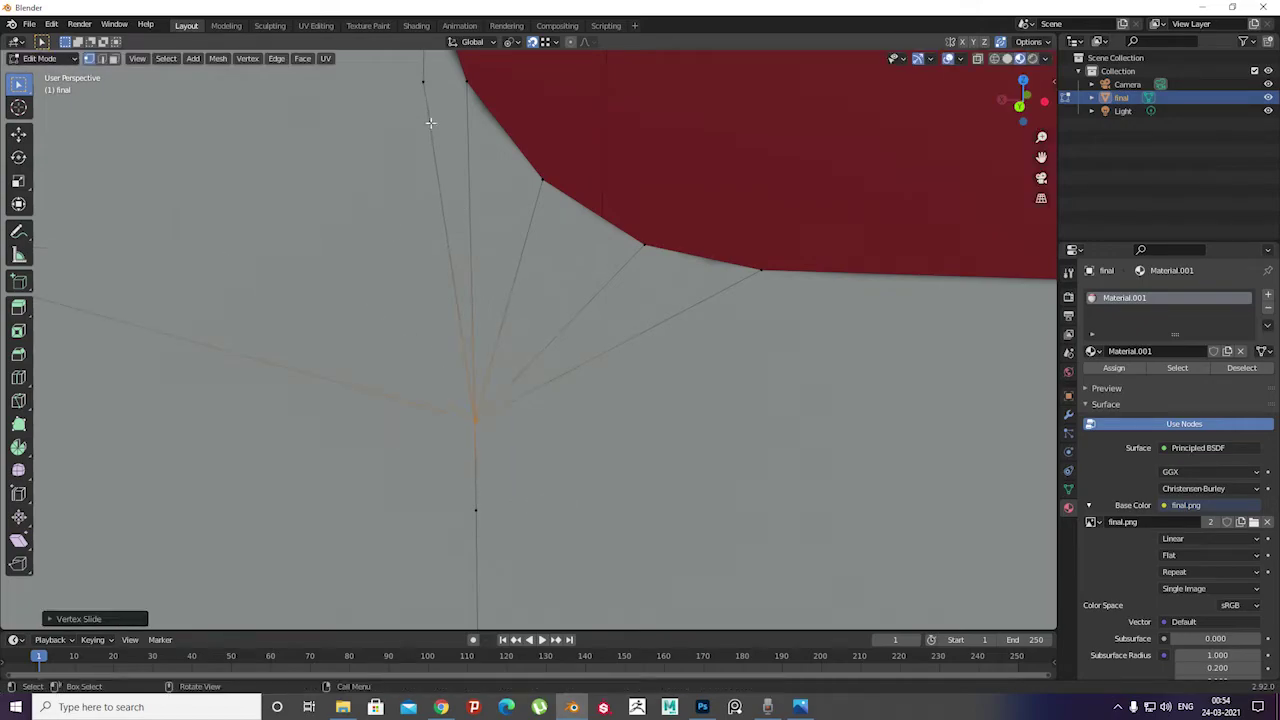
scroll(430, 122, "down", 5)
scroll(325, 301, "up", 3)
scroll(343, 349, "down", 3)
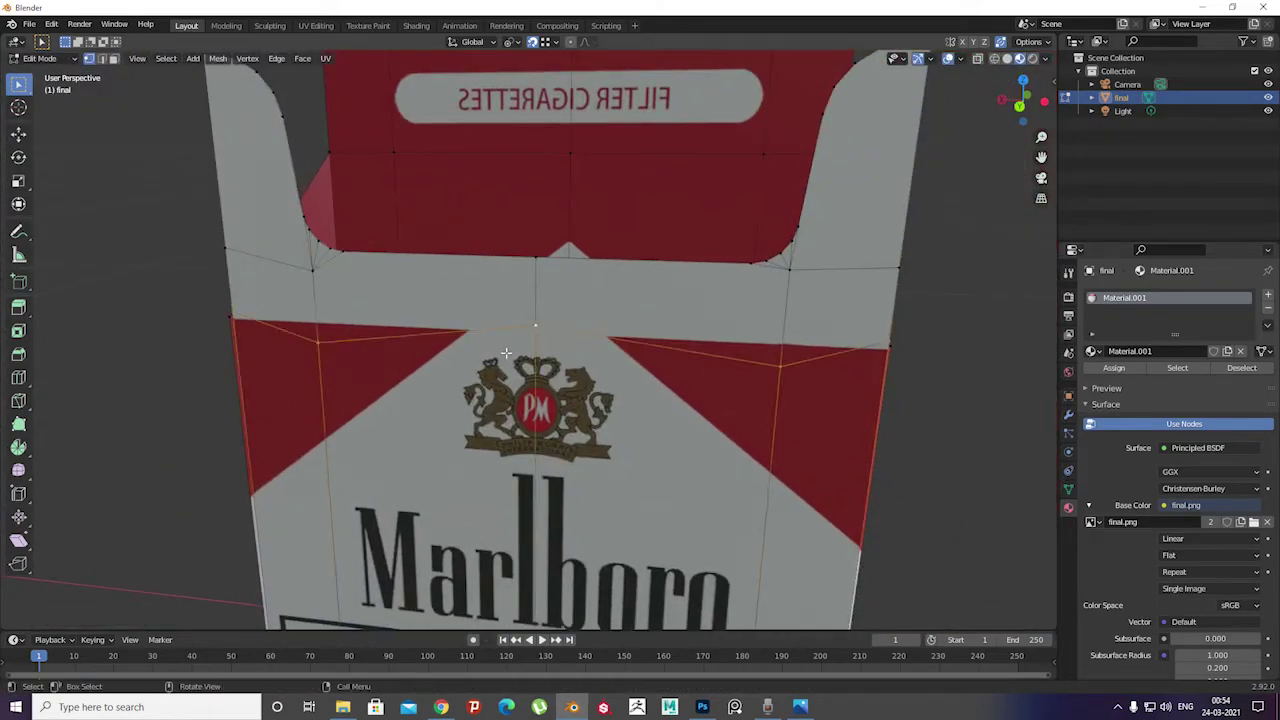
left_click(513, 525)
Slide an edge loop across the front panel to its new position
middle_click_drag(513, 525, 500, 120, "shift")
key("g")
key("g")
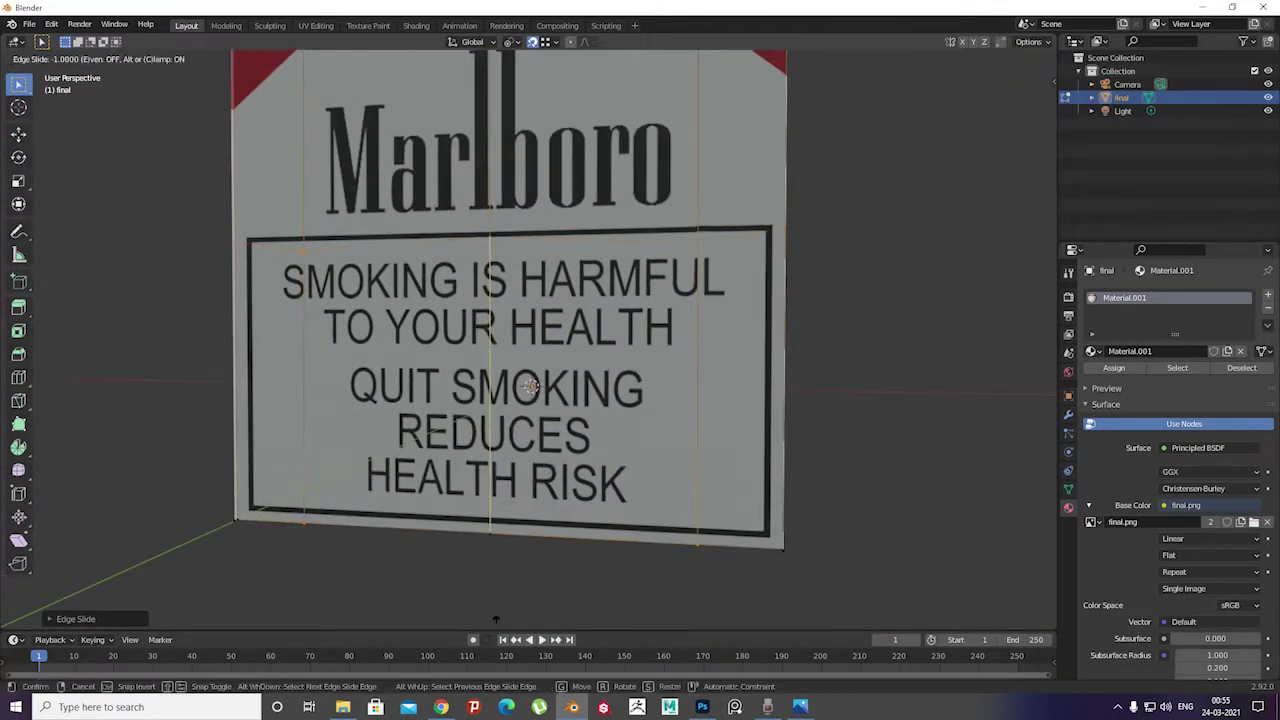
key("g")
key("g")
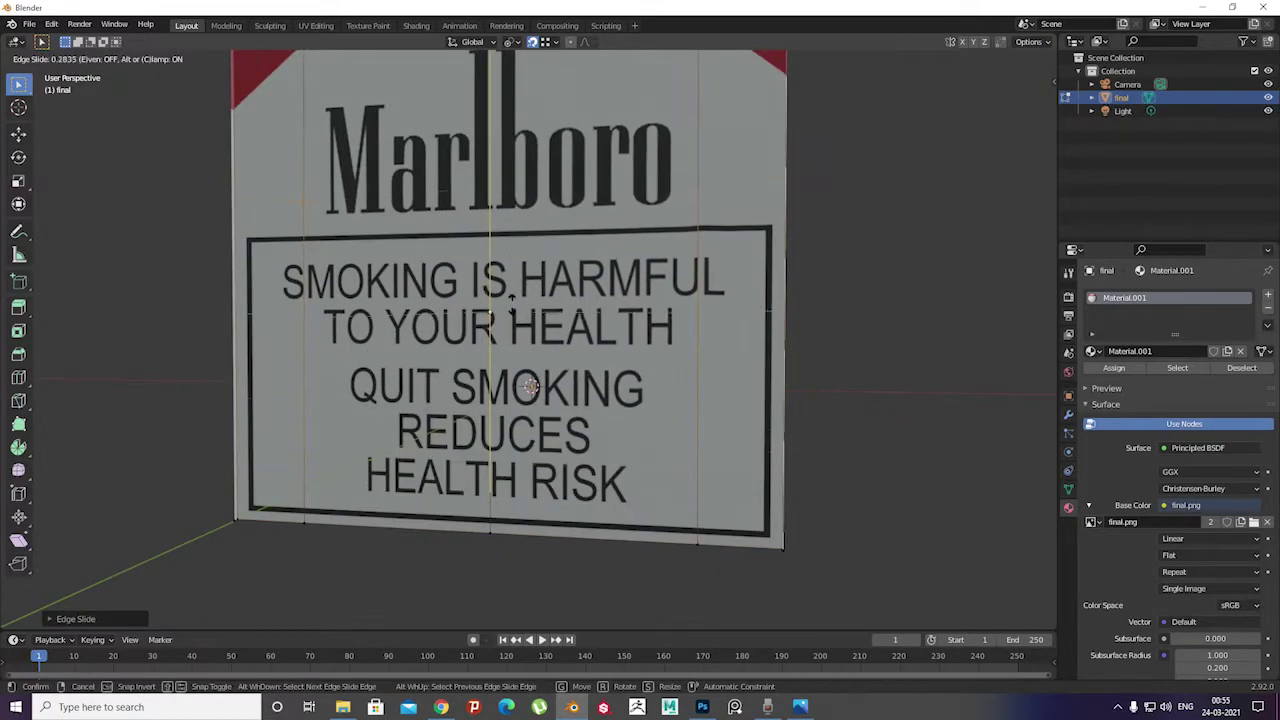
left_click(487, 520)
scroll(487, 520, "down", 3)
middle_click_drag(487, 520, 524, 590)
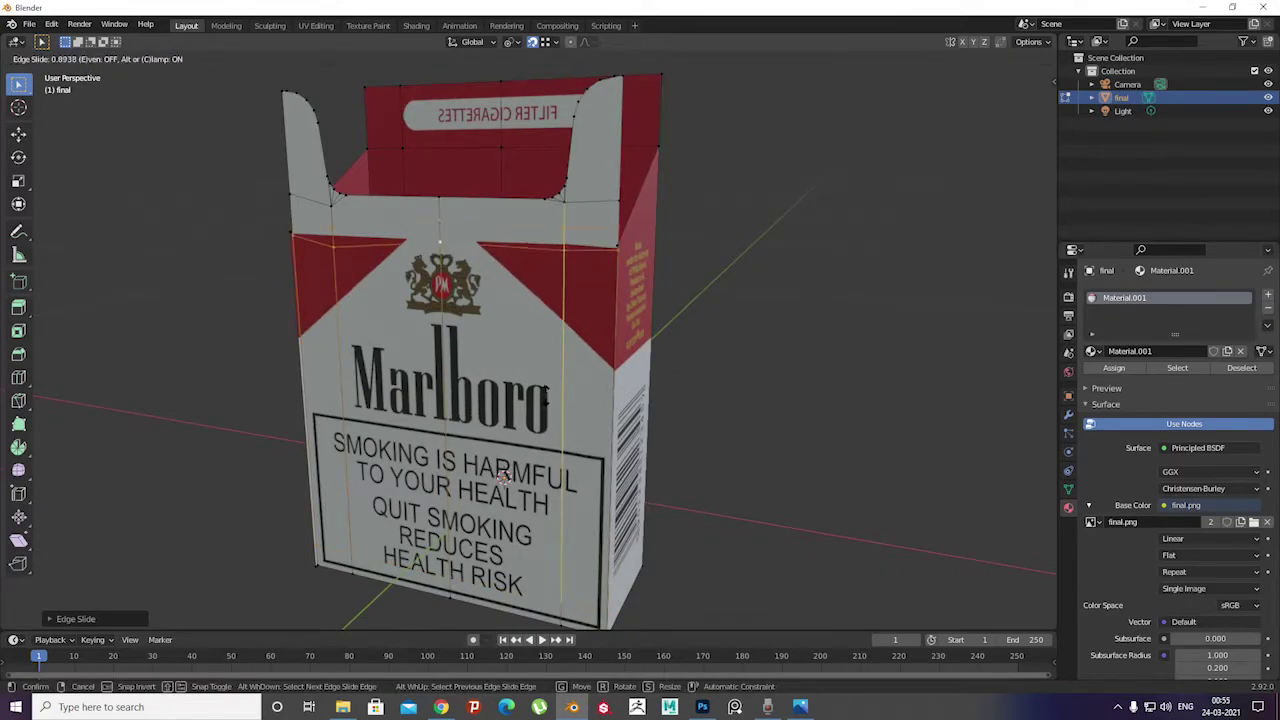
left_click(503, 478)
Dissolve the selected stray edges with X > Dissolve Edges
scroll(562, 410, "up", 5)
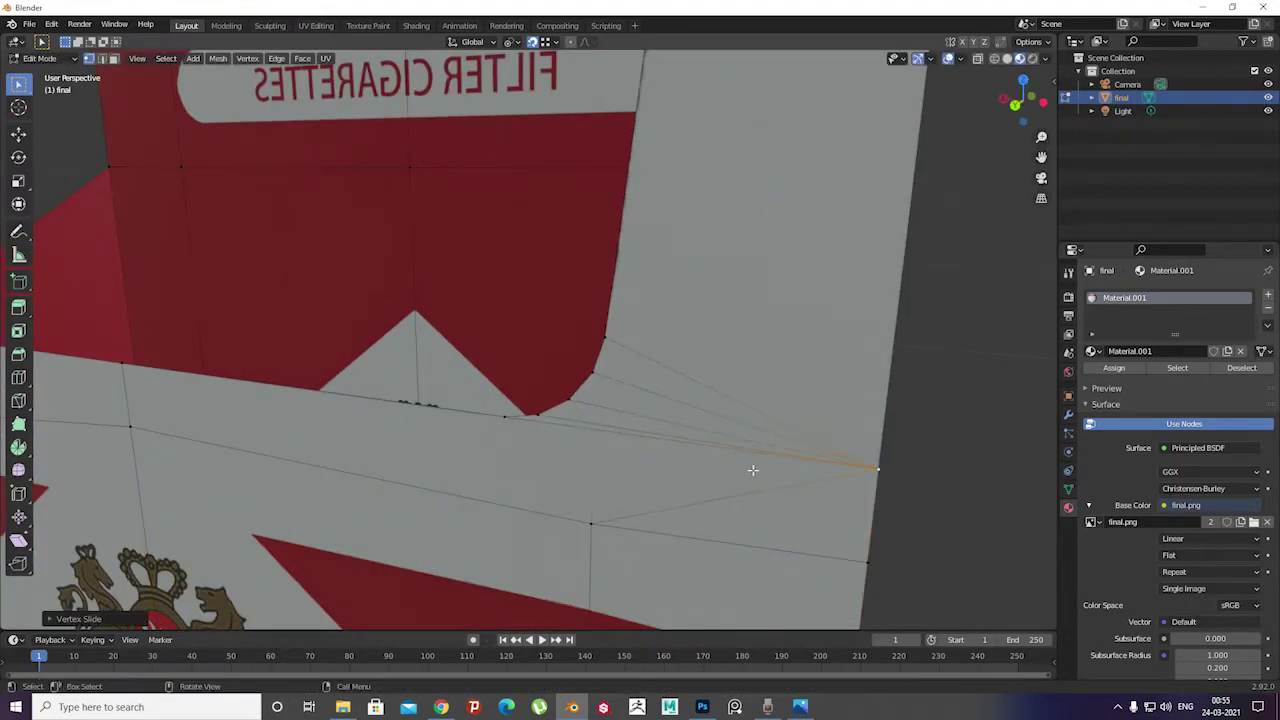
scroll(350, 321, "down", 5)
key("x")
left_click(455, 350)
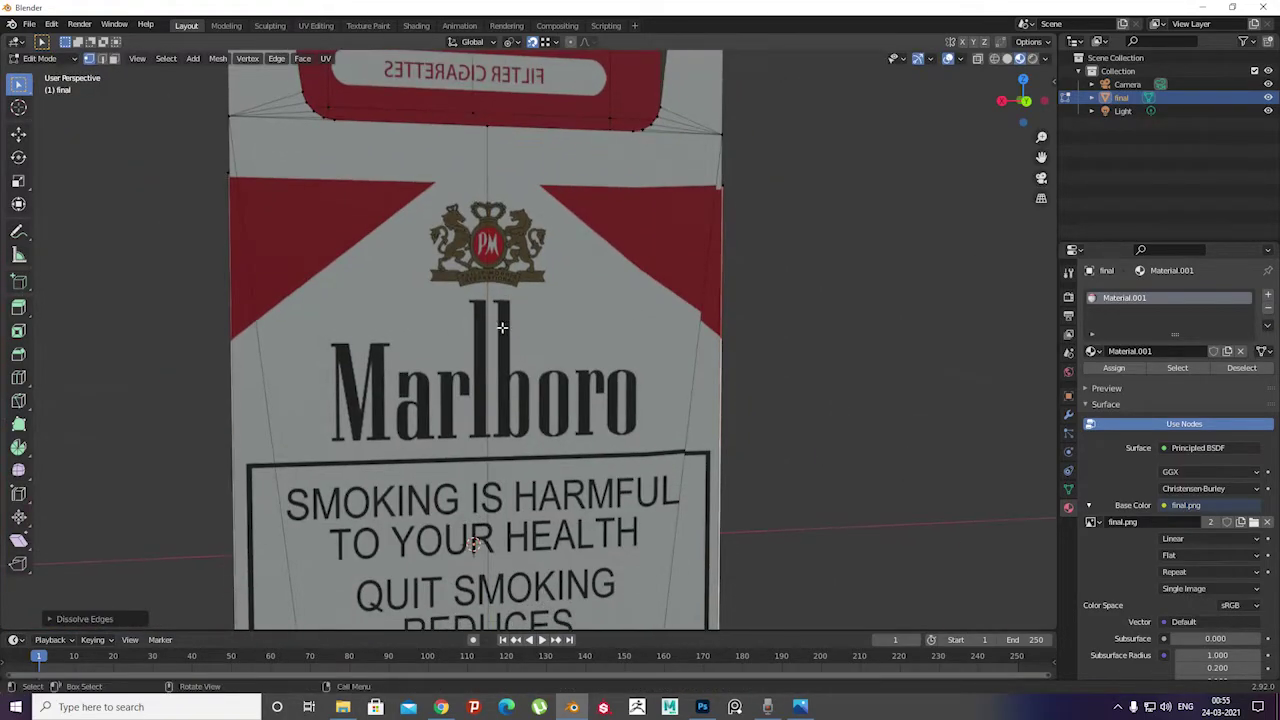
scroll(455, 350, "down", 4)
middle_click_drag(455, 350, 470, 345)
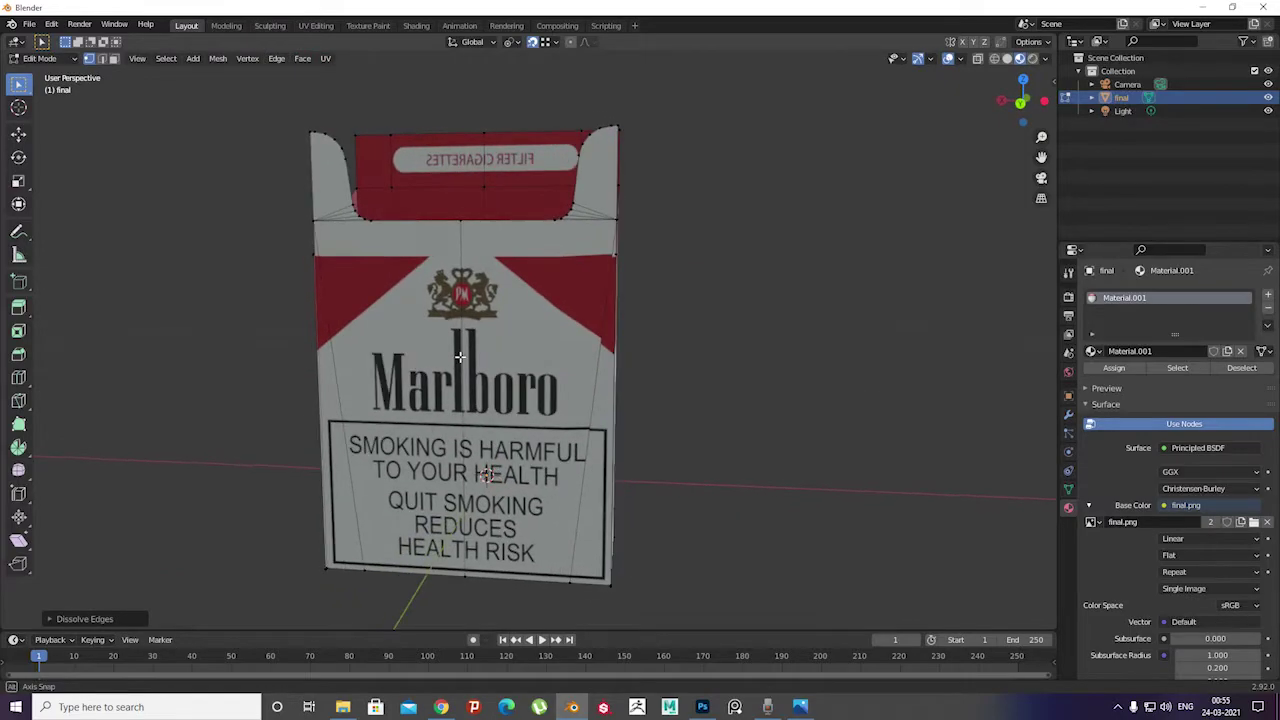
Slide corner vertices onto the printed red band corners of the front and side panels
scroll(608, 317, "up", 2)
scroll(608, 317, "up", 3)
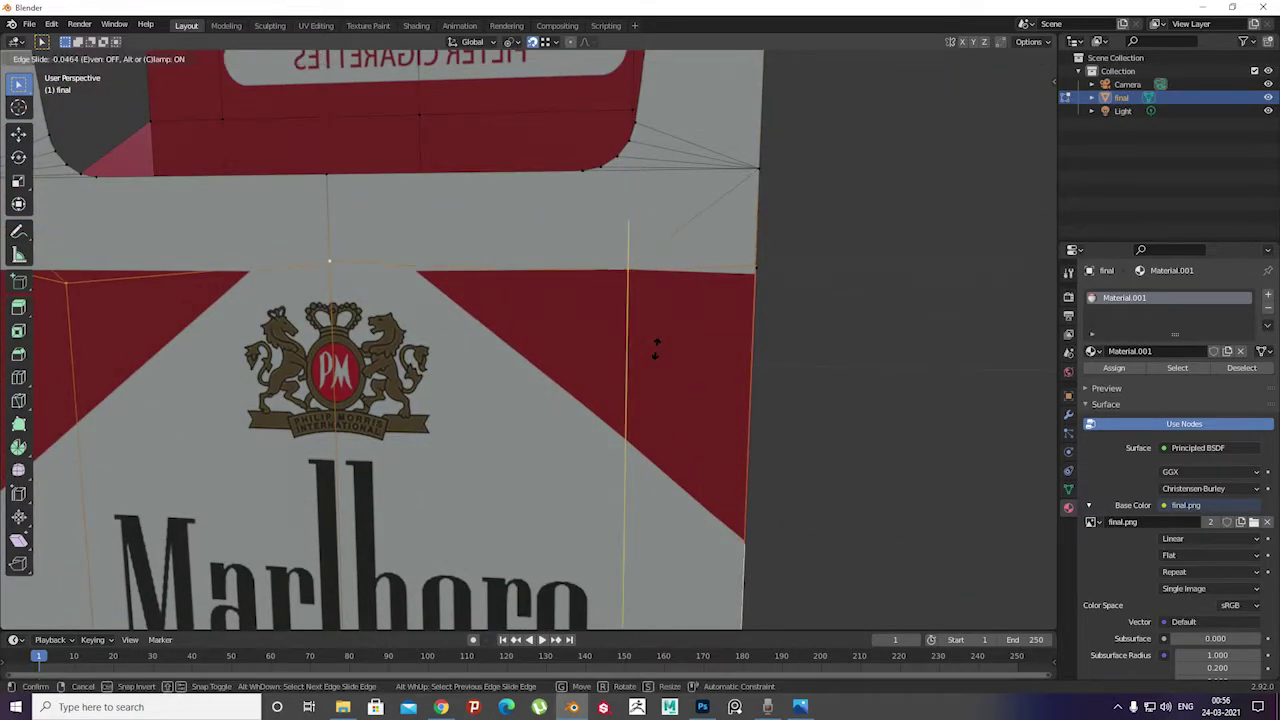
left_click(657, 348)
mouse_move(660, 354)
middle_mouse_down()
mouse_move(389, 282)
mouse_move(520, 312)
mouse_move(396, 283)
mouse_move(434, 329)
middle_mouse_up()
scroll(566, 354, "up", 4)
left_click(412, 312)
left_click(541, 305)
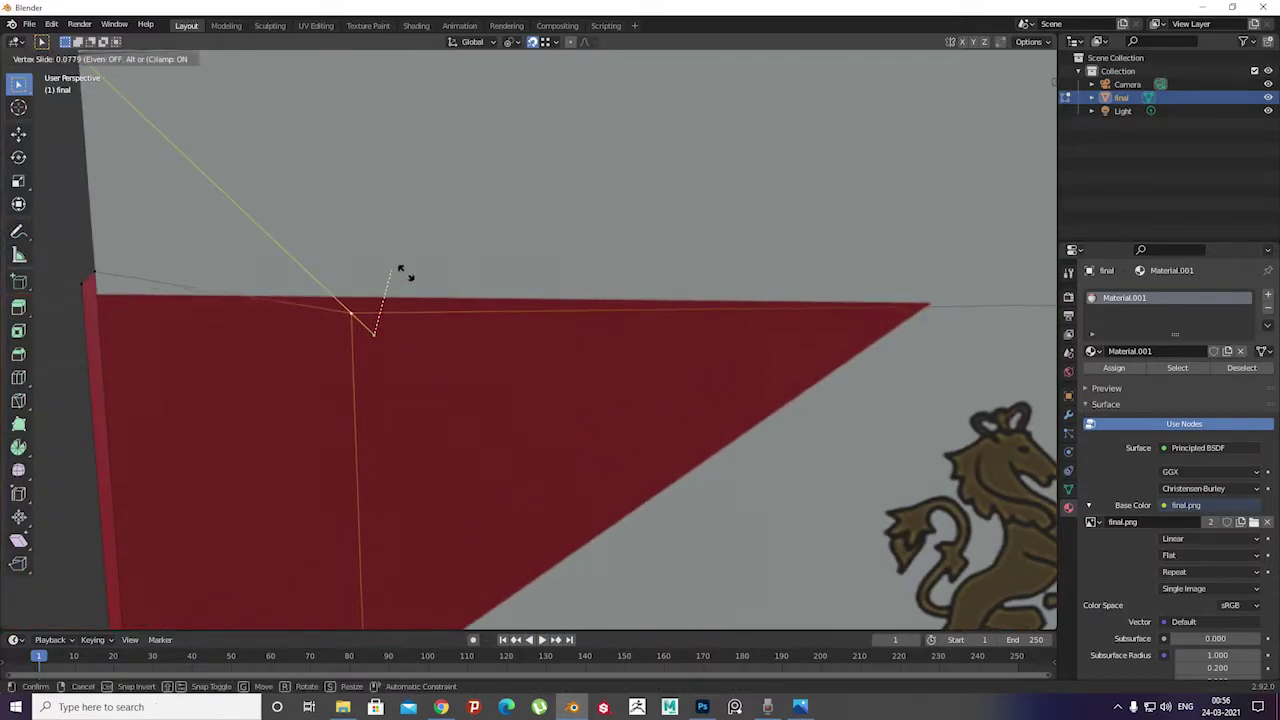
left_click(388, 313)
mouse_move(388, 313)
middle_mouse_down()
mouse_move(323, 284)
mouse_move(582, 302)
mouse_move(489, 197)
mouse_move(854, 149)
middle_mouse_up()
left_click(308, 297)
Enable Auto Merge in the mesh Options and move a corner vertex into place
left_click(1029, 41)
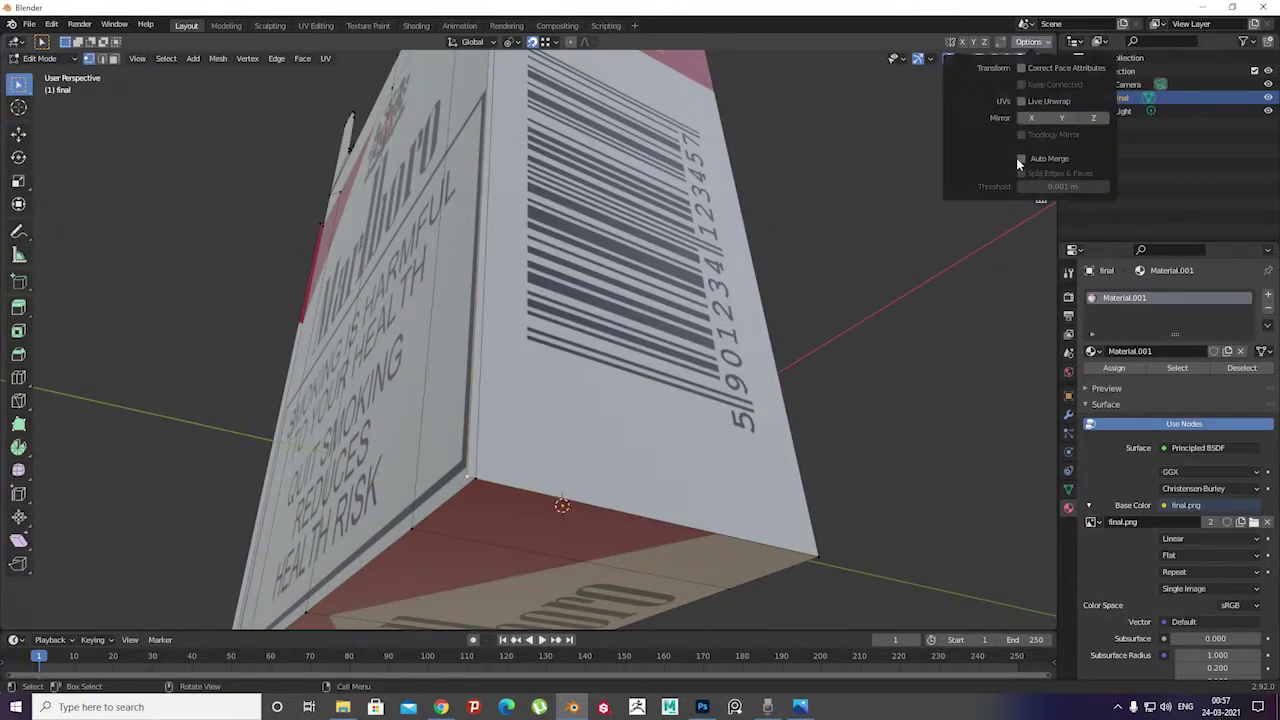
left_click(1016, 157)
key("g")
left_click(491, 497)
Brush-select the inner band's flaps, separate them by selection, and return to Object Mode
mouse_move(491, 497)
middle_mouse_down()
mouse_move(575, 440)
mouse_move(520, 330)
middle_mouse_up()
scroll(520, 330, "up", 3)
scroll(466, 294, "up", 4)
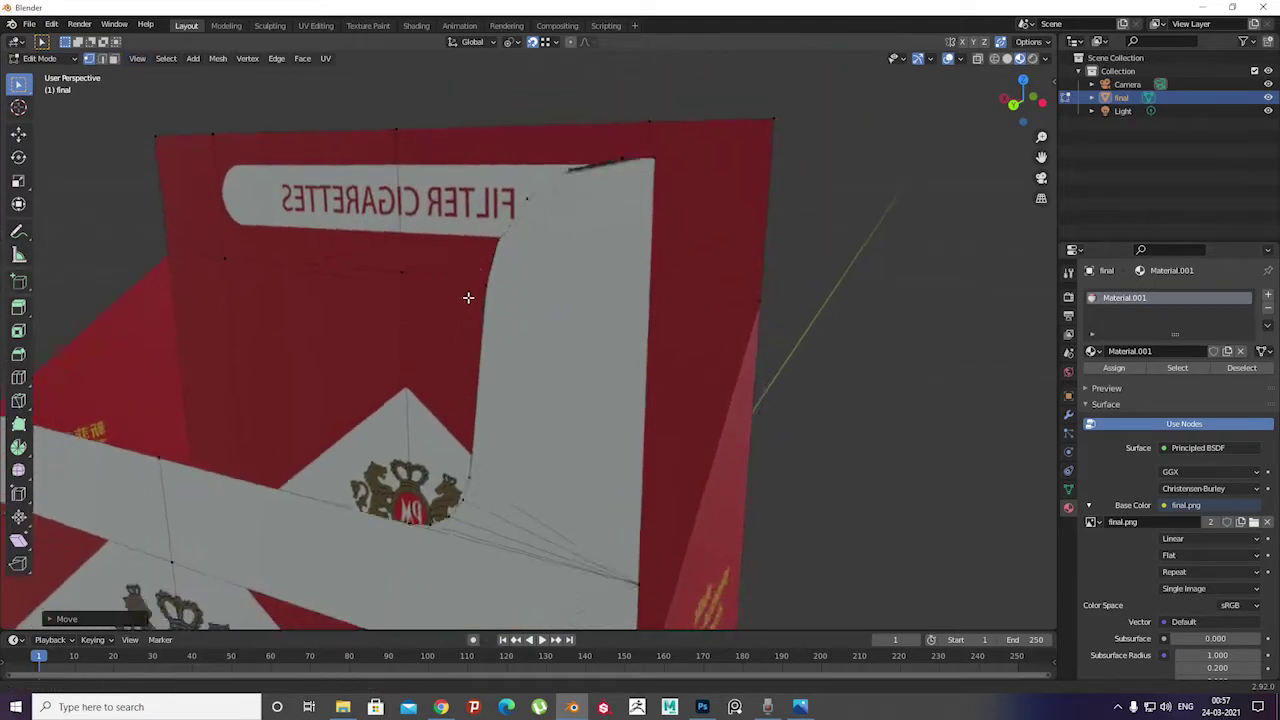
middle_click_drag(466, 294, 713, 252)
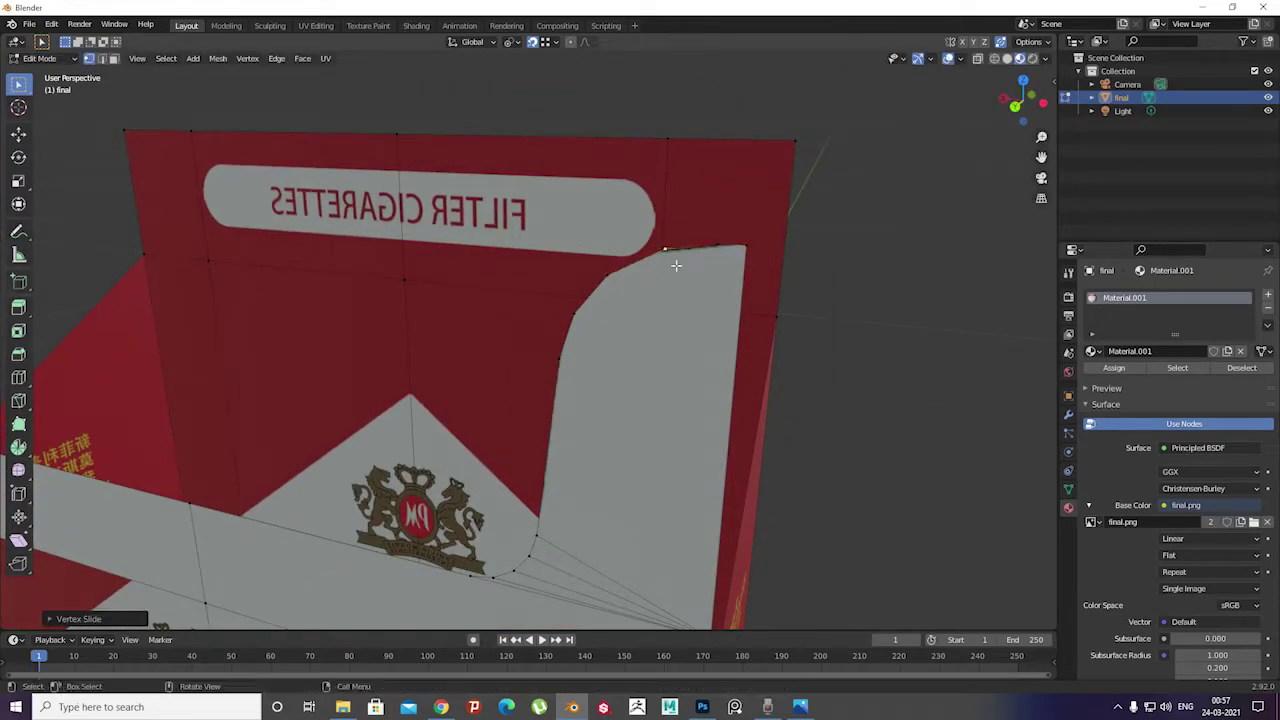
scroll(722, 254, "down", 3)
middle_click_drag(703, 266, 606, 340)
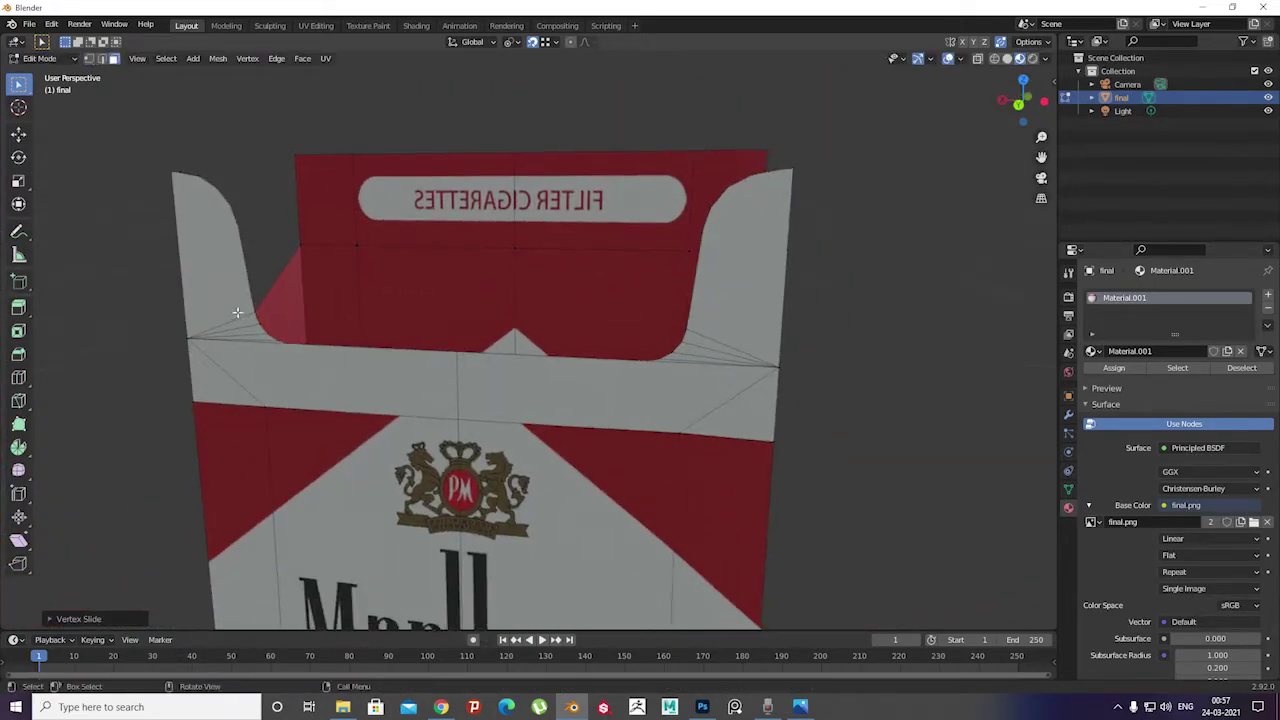
left_click_drag(733, 398, 735, 290)
key("Escape")
mouse_move(735, 290)
middle_mouse_down()
mouse_move(473, 343)
mouse_move(554, 405)
mouse_move(646, 397)
mouse_move(580, 354)
mouse_move(580, 434)
mouse_move(511, 383)
mouse_move(480, 300)
mouse_move(489, 240)
mouse_move(489, 297)
mouse_move(461, 274)
middle_mouse_up()
key("p")
left_click(418, 344)
key("Tab")
Edit final.001 and hide the pack with H to isolate the flap piece
left_click(510, 383)
key("Tab")
scroll(529, 293, "up", 2)
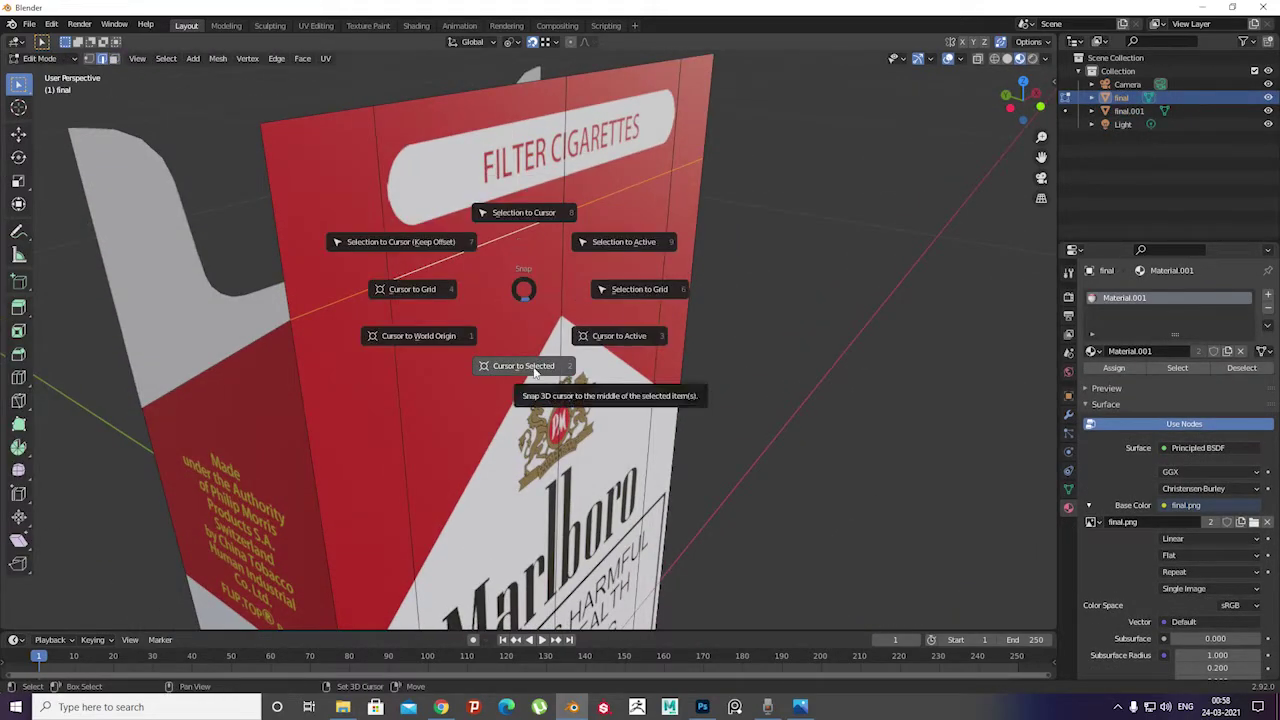
left_click(535, 371)
mouse_move(535, 371)
middle_mouse_down()
mouse_move(506, 337)
mouse_move(754, 297)
mouse_move(660, 380)
mouse_move(589, 329)
mouse_move(637, 306)
middle_mouse_up()
scroll(637, 306, "down", 3)
key("h")
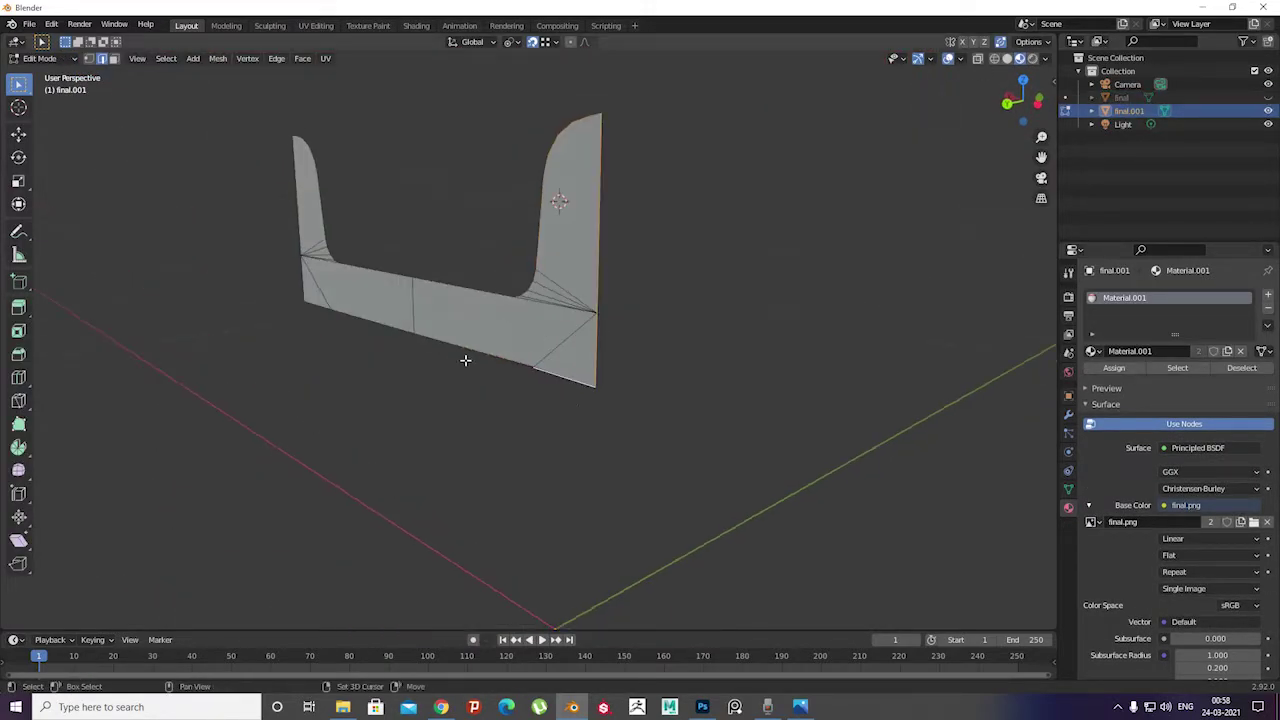
Slide the flap piece's bottom corner vertices and merge them At Center
scroll(465, 360, "up", 2)
middle_click_drag(582, 400, 1117, 358)
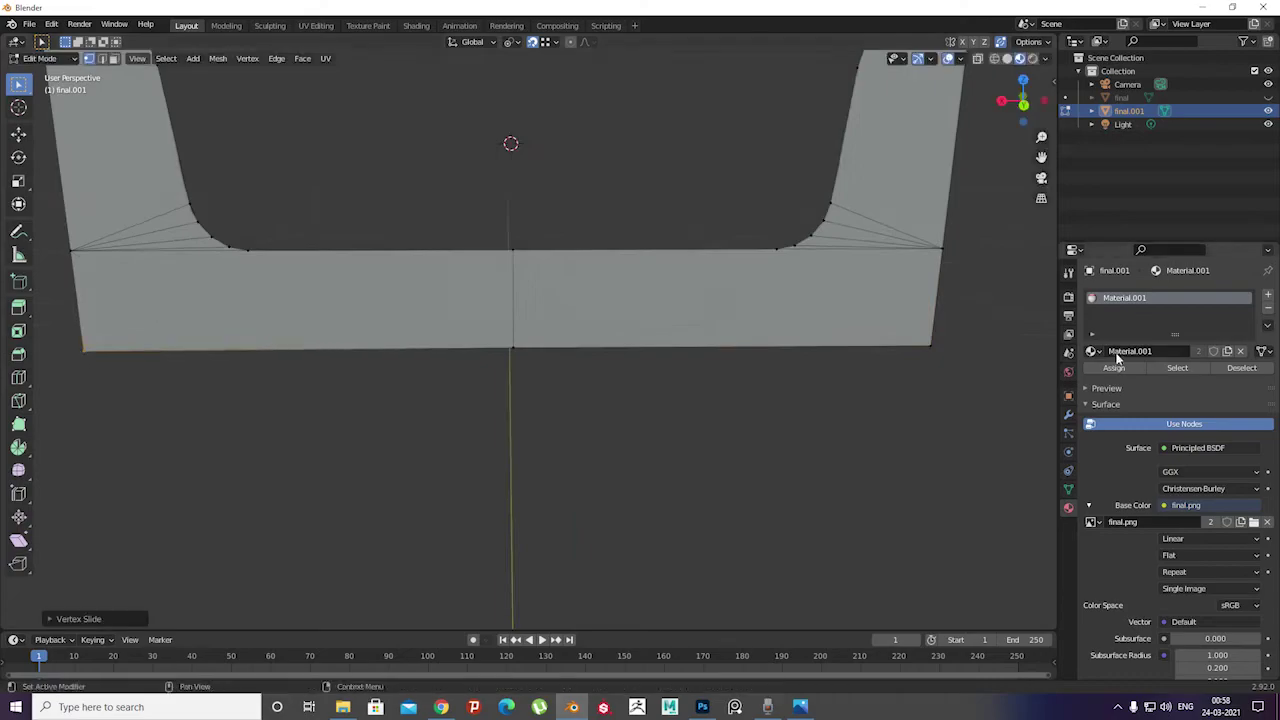
middle_click_drag(195, 308, 718, 304)
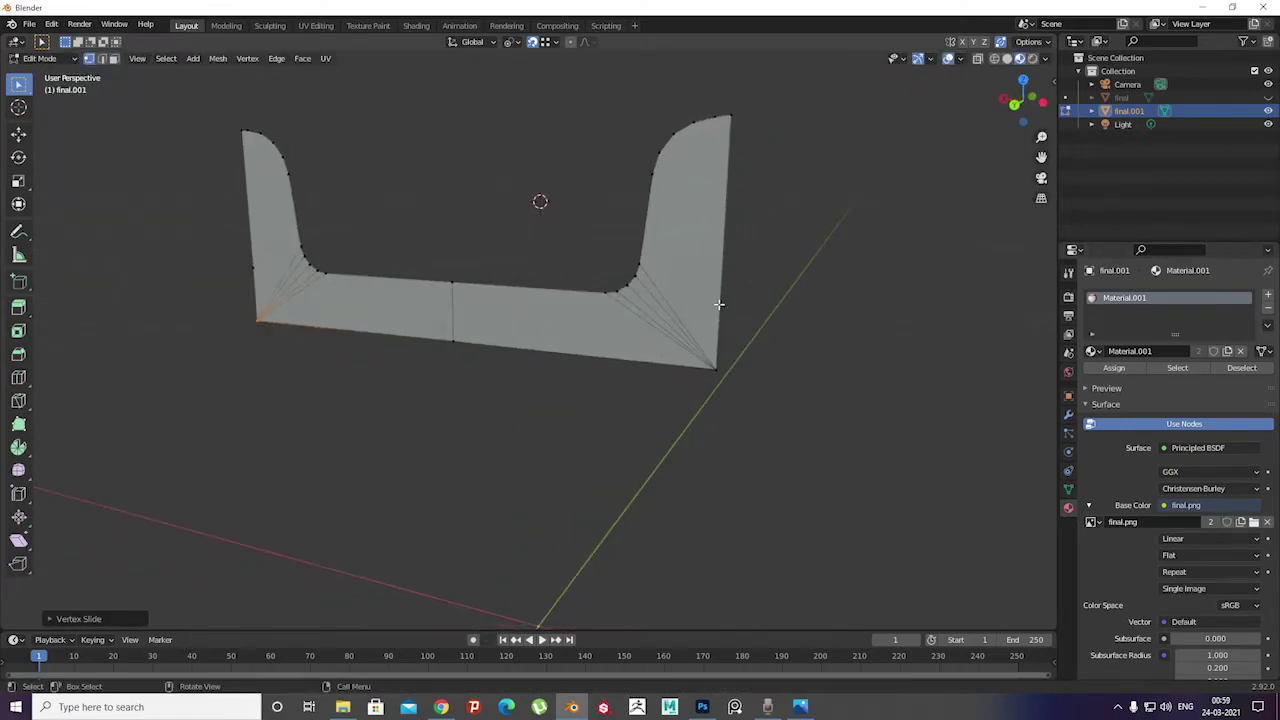
mouse_move(257, 281)
middle_mouse_down()
mouse_move(317, 209)
mouse_move(286, 214)
middle_mouse_up()
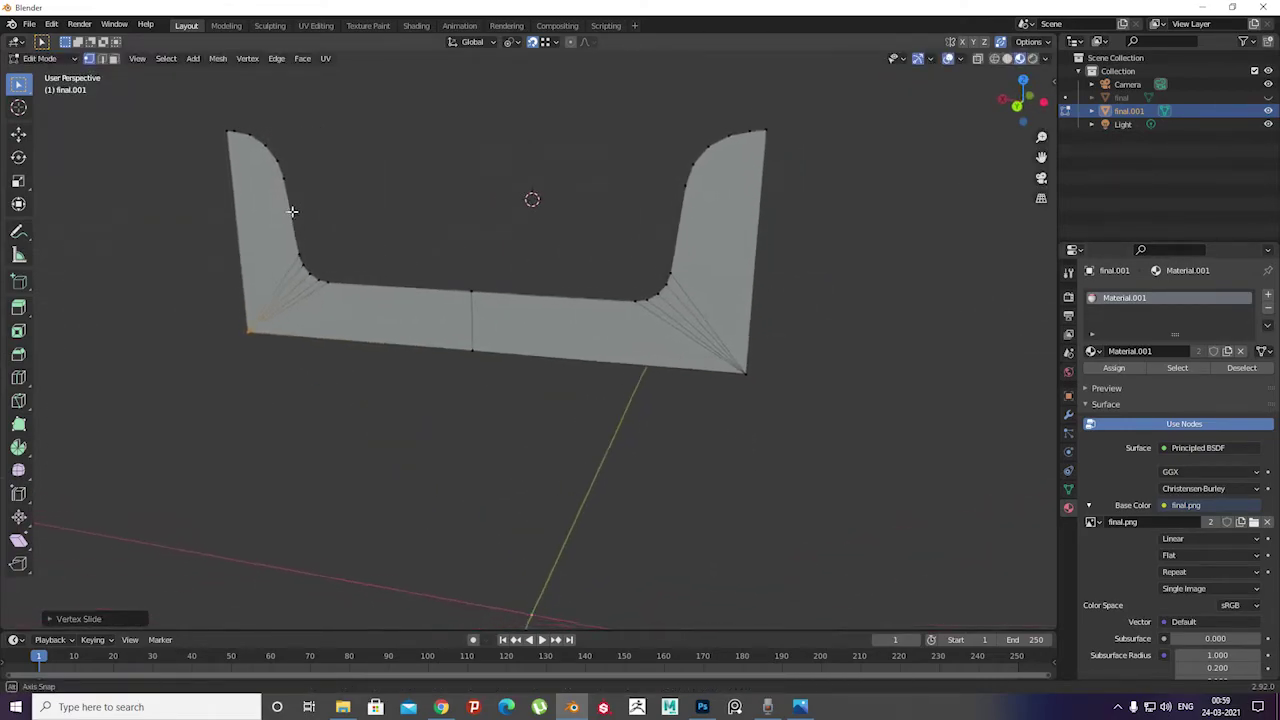
scroll(286, 214, "up", 4)
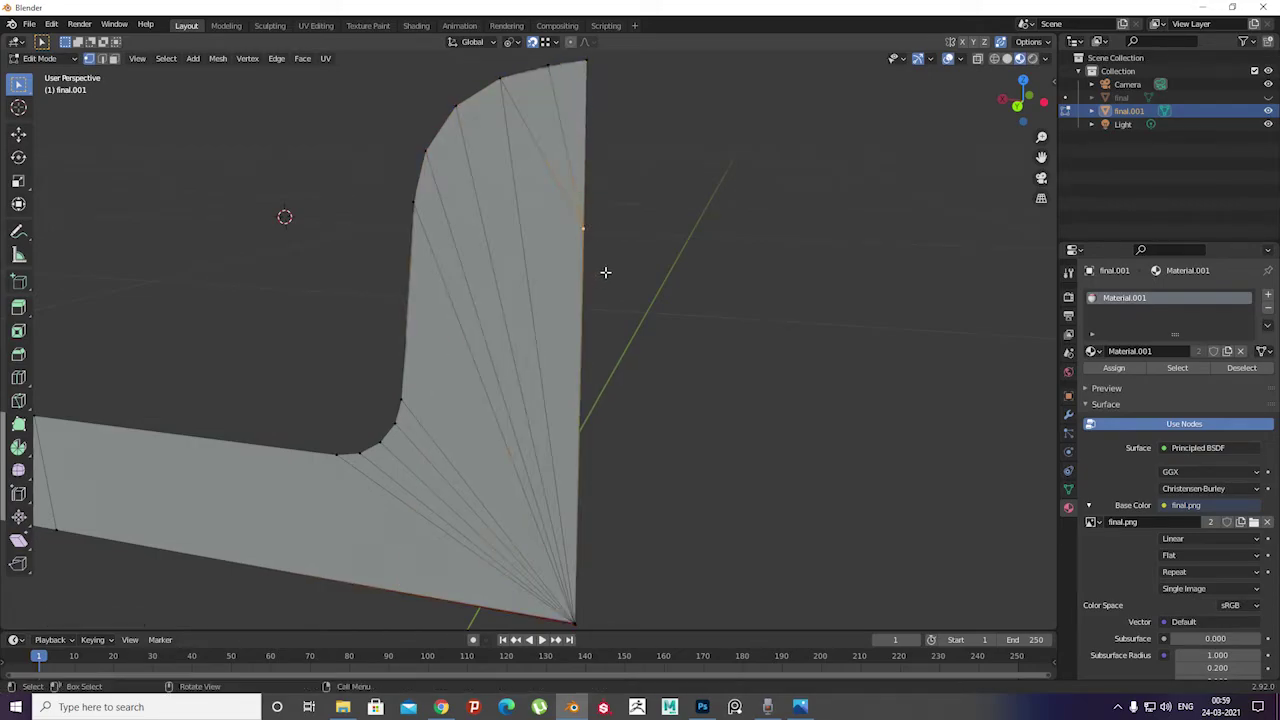
middle_click_drag(605, 272, 560, 300)
scroll(550, 312, "up", 4)
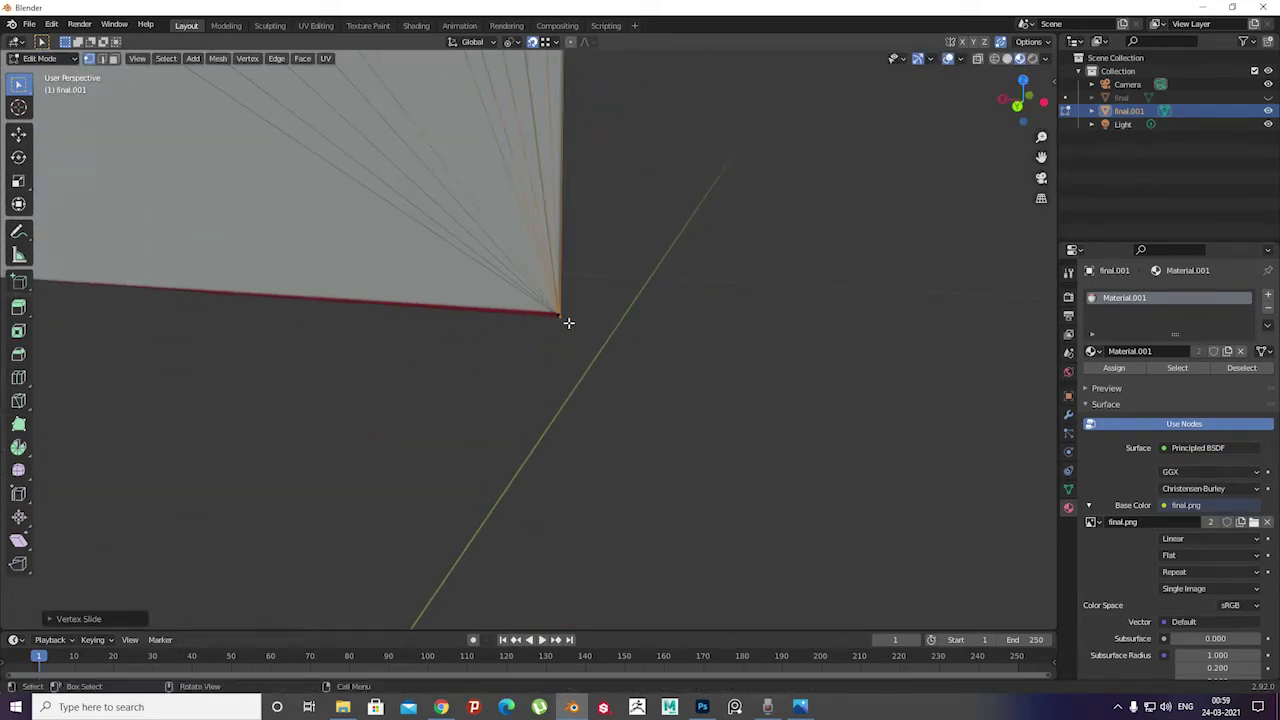
key("shift+v")
left_click(570, 343)
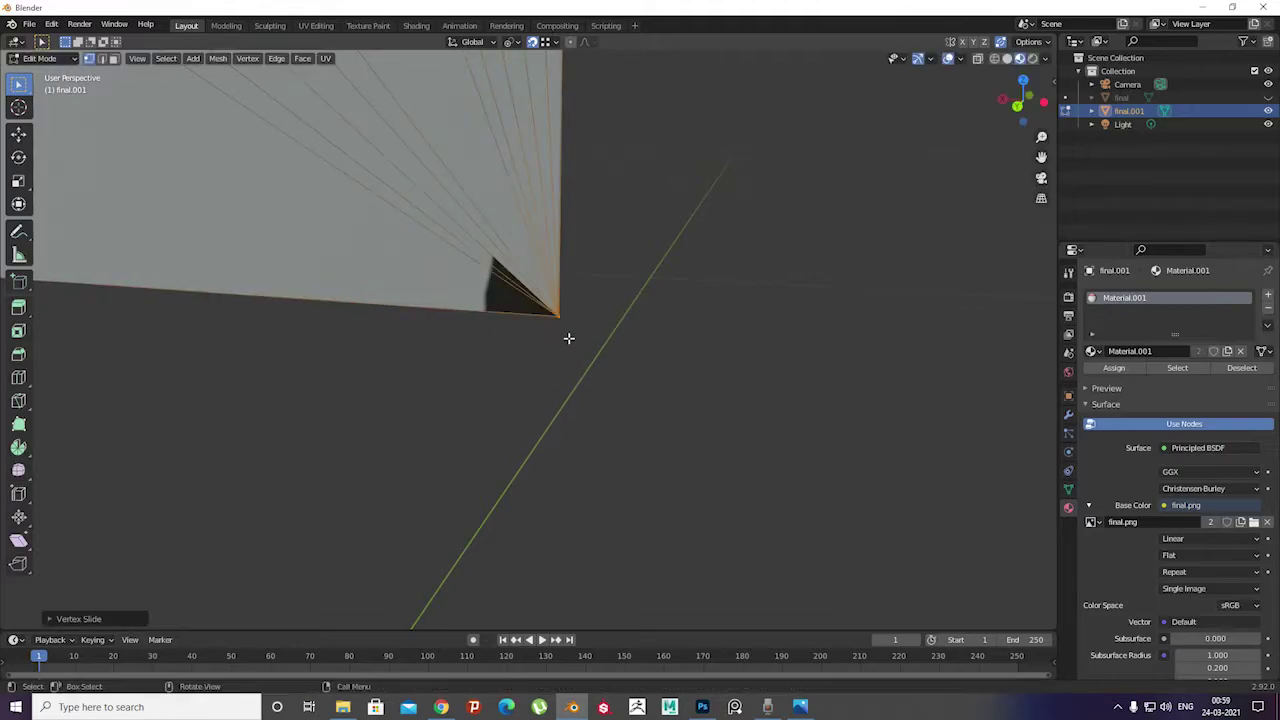
key("shift+v")
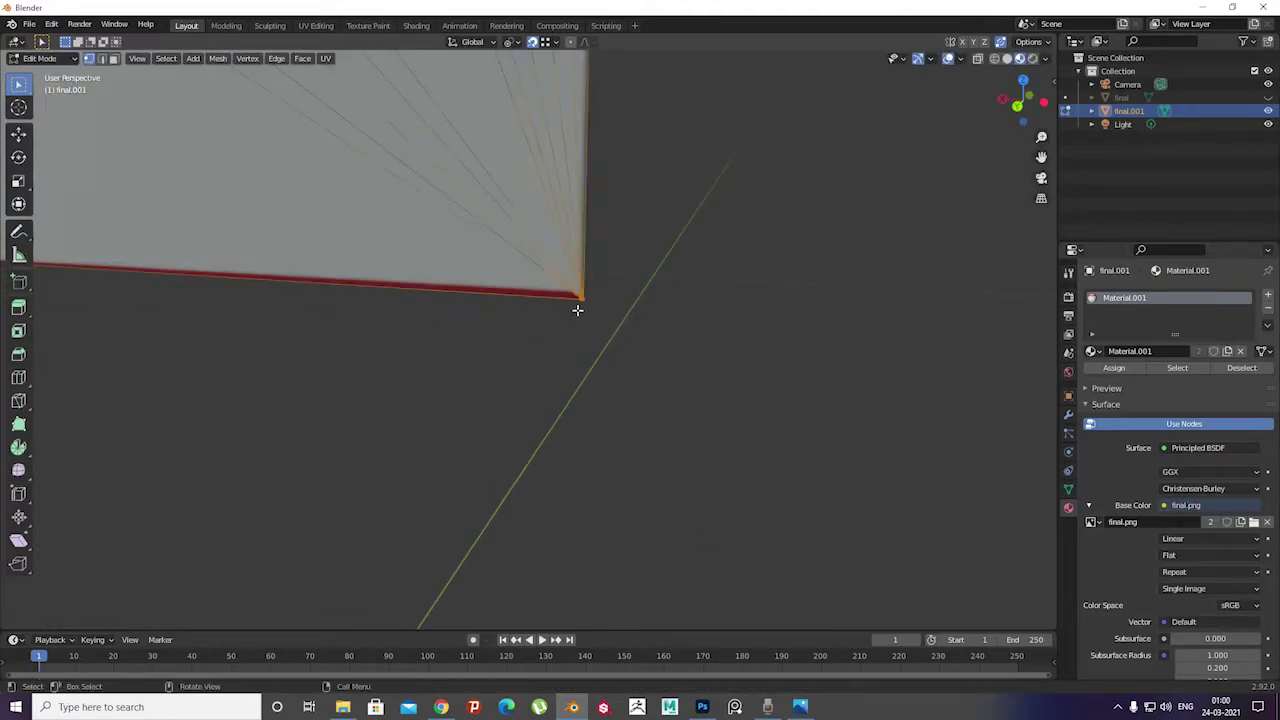
left_click(572, 305)
Snap the 3D cursor to the top vertex and delete the left-half vertices
mouse_move(572, 311)
middle_mouse_down()
mouse_move(394, 283)
mouse_move(354, 300)
mouse_move(539, 331)
mouse_move(481, 332)
middle_mouse_up()
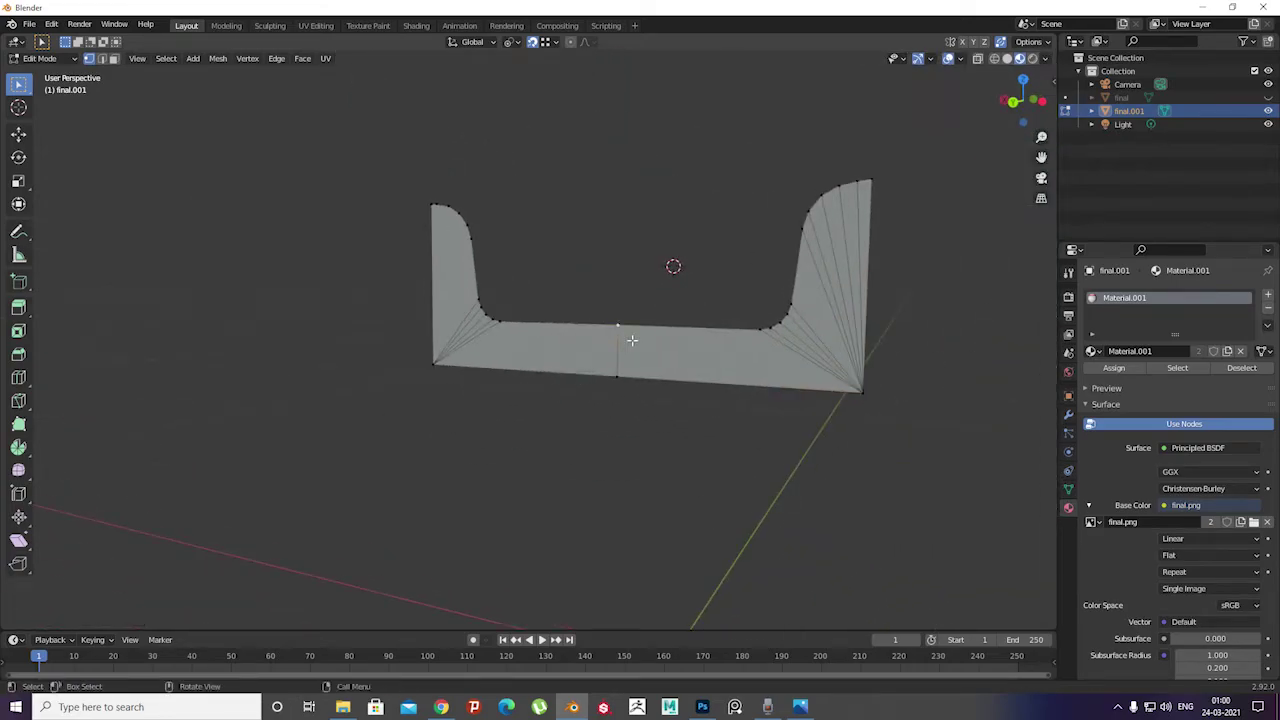
key("shift+s")
left_click(578, 410)
left_click_drag(400, 190, 615, 400)
key("x")
left_click(495, 355)
left_click(1068, 414)
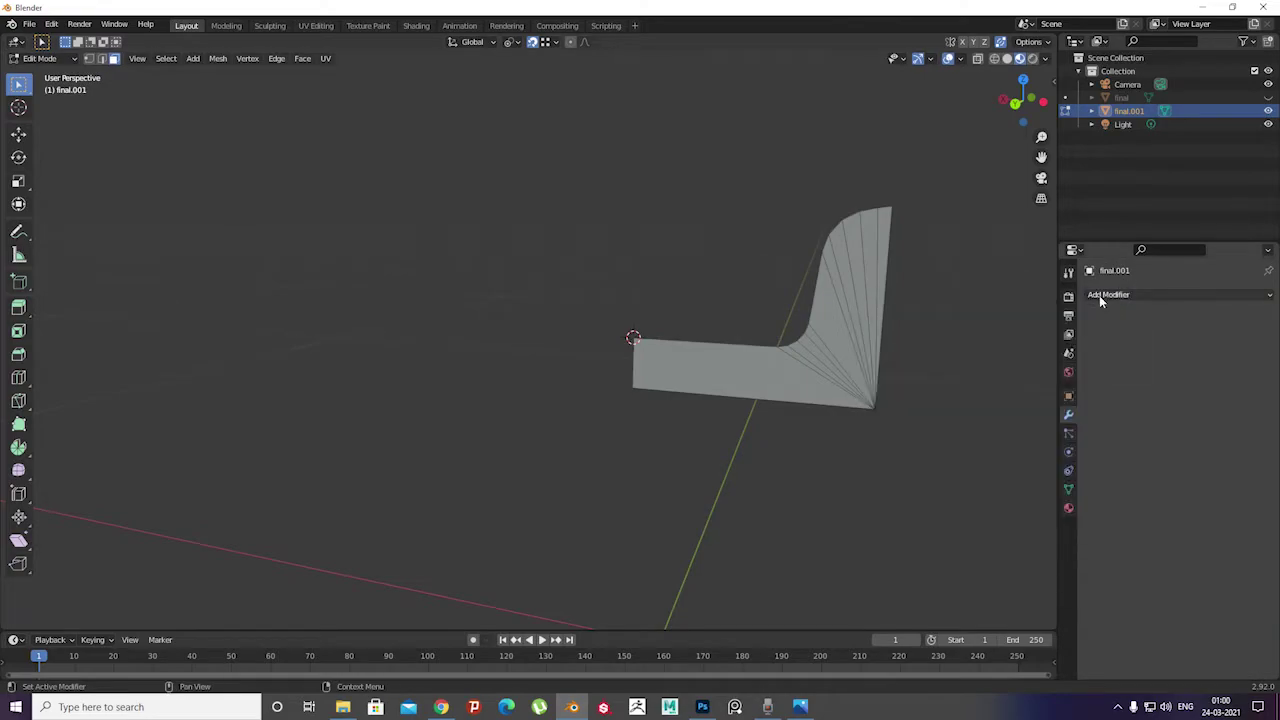
Add and apply a Mirror modifier to restore the full U-shaped piece
left_click(1099, 295)
left_click(971, 449)
key("Tab")
key("ctrl+a")
key("Tab")
left_click(512, 360)
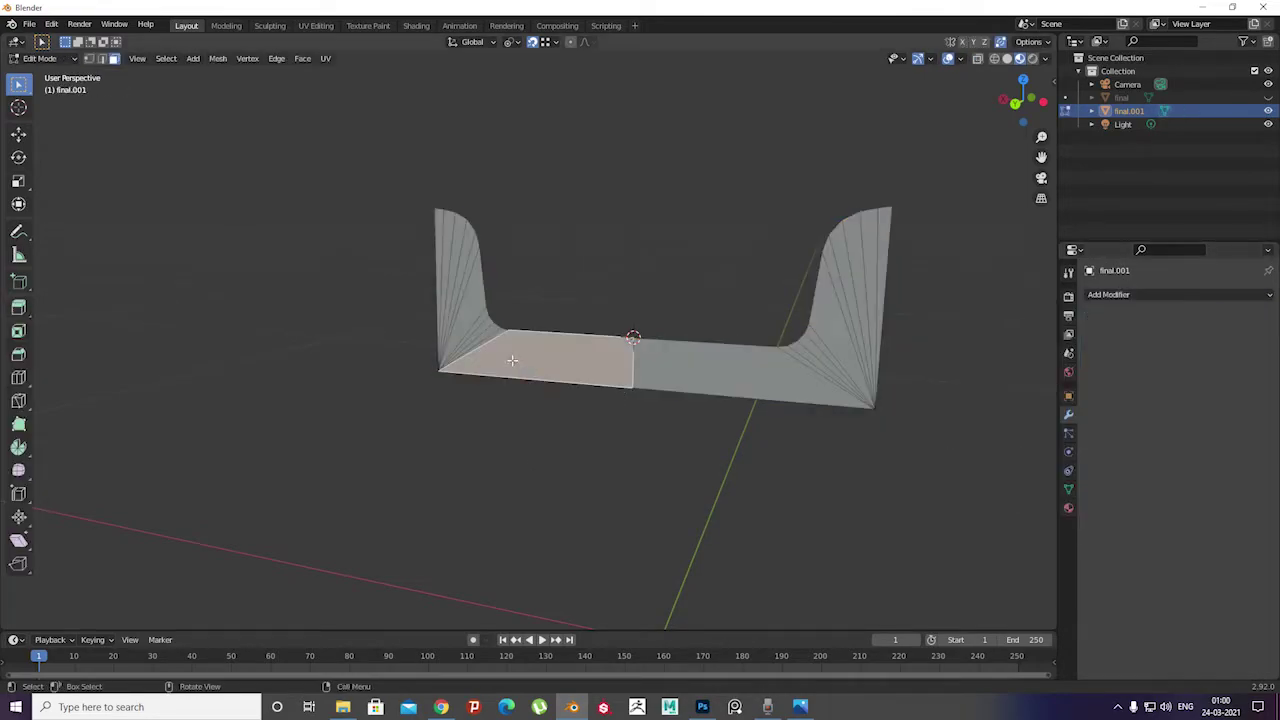
left_click(411, 320)
mouse_move(411, 320)
middle_mouse_down()
mouse_move(483, 454)
mouse_move(674, 460)
mouse_move(75, 145)
middle_mouse_up()
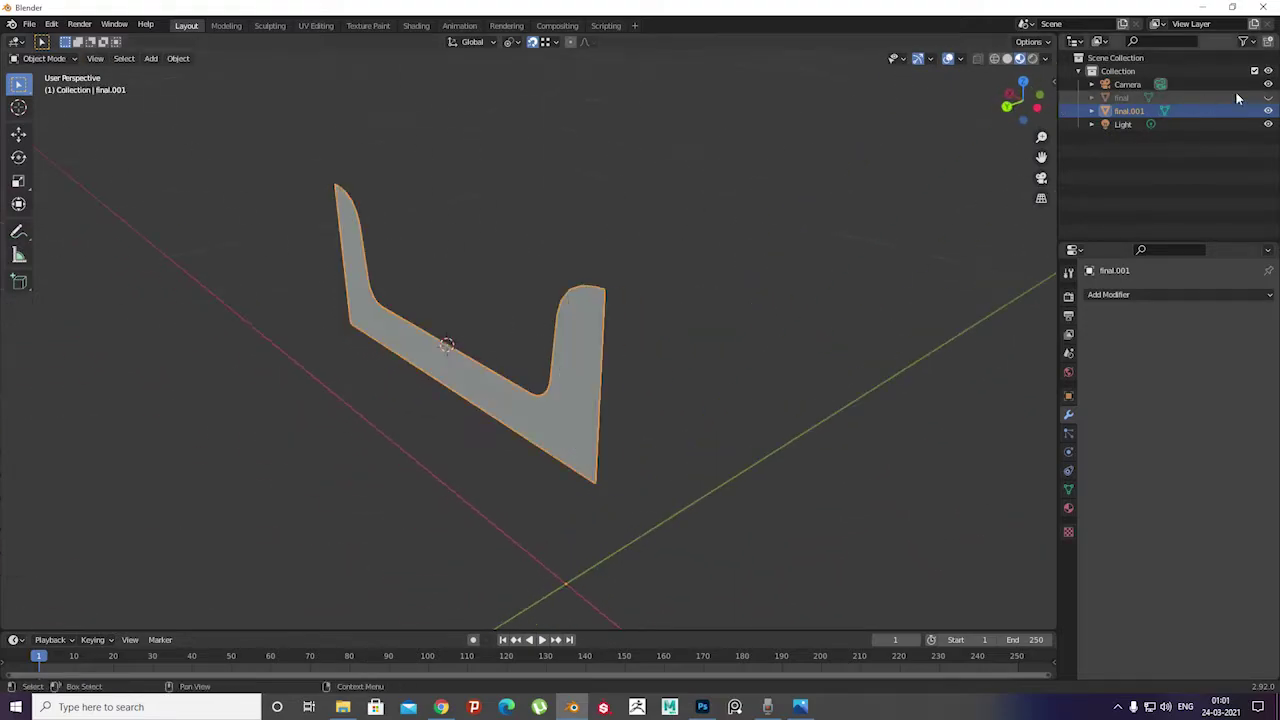
Snap the 3D cursor to the selected edges and hide the pack object
left_click(566, 267, "shift")
key("shift+s")
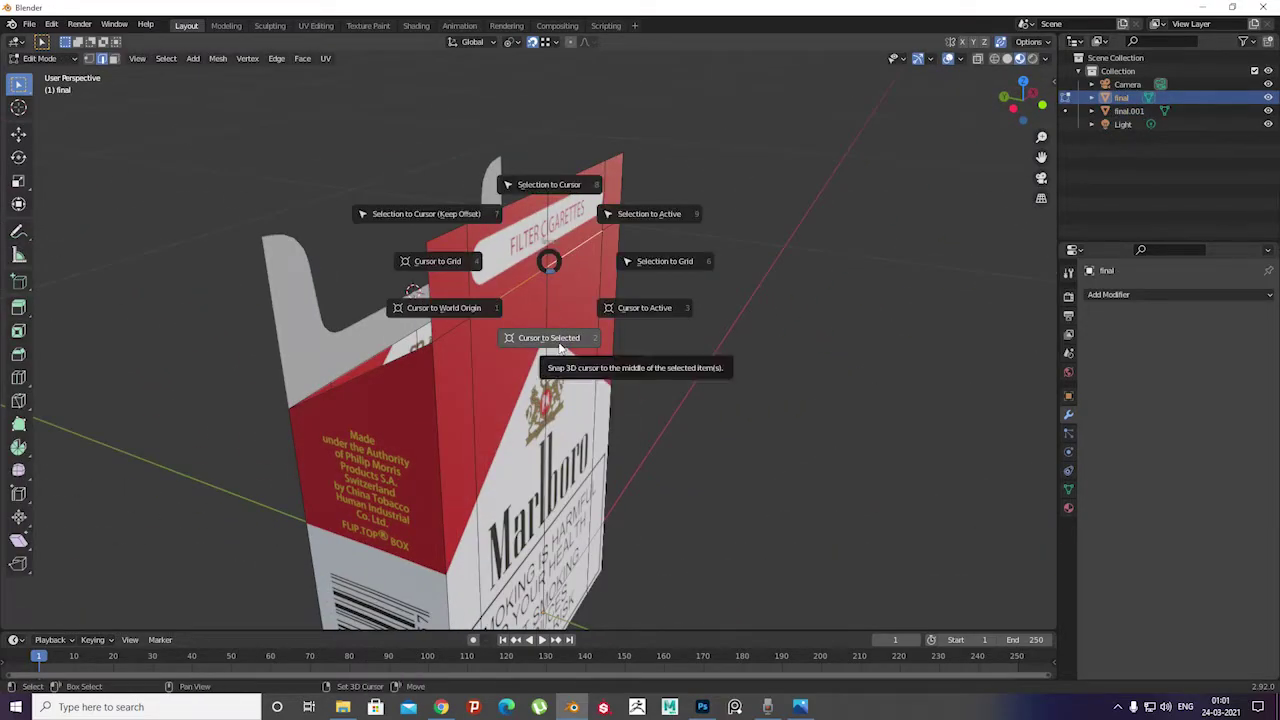
left_click(560, 348)
key("Tab")
left_click(1268, 97)
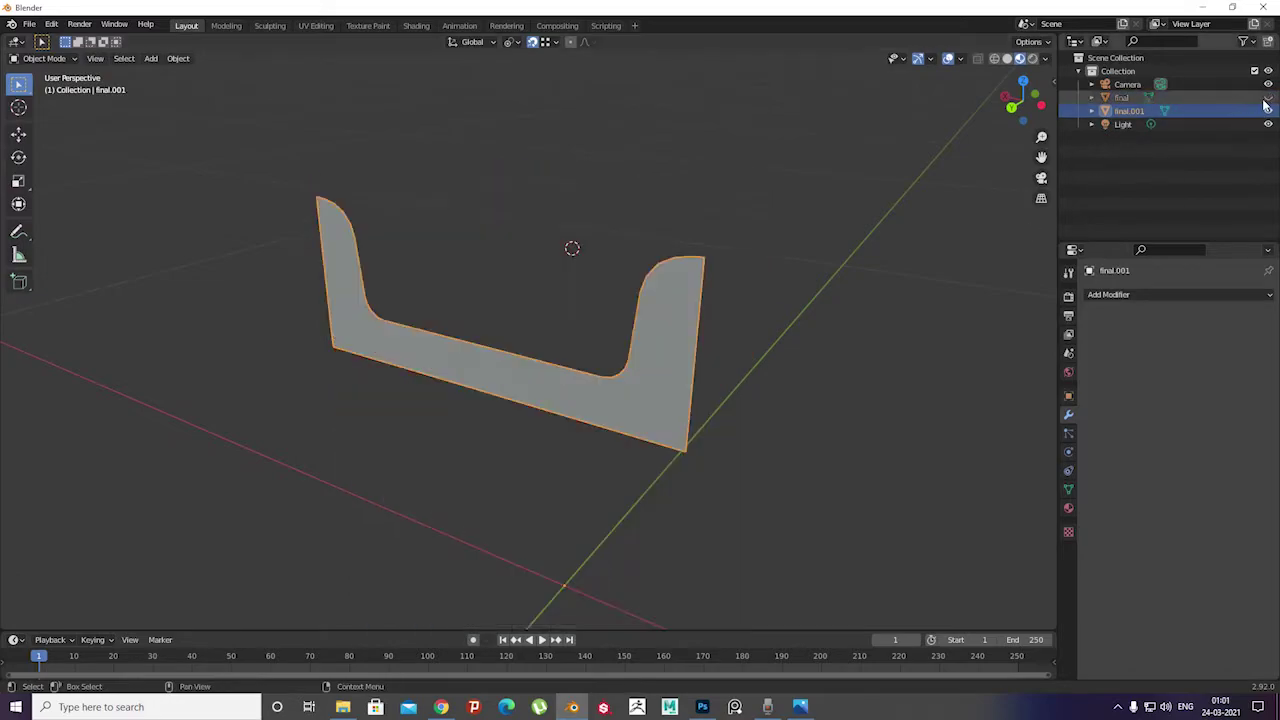
middle_click_drag(600, 390, 554, 399)
key("Tab")
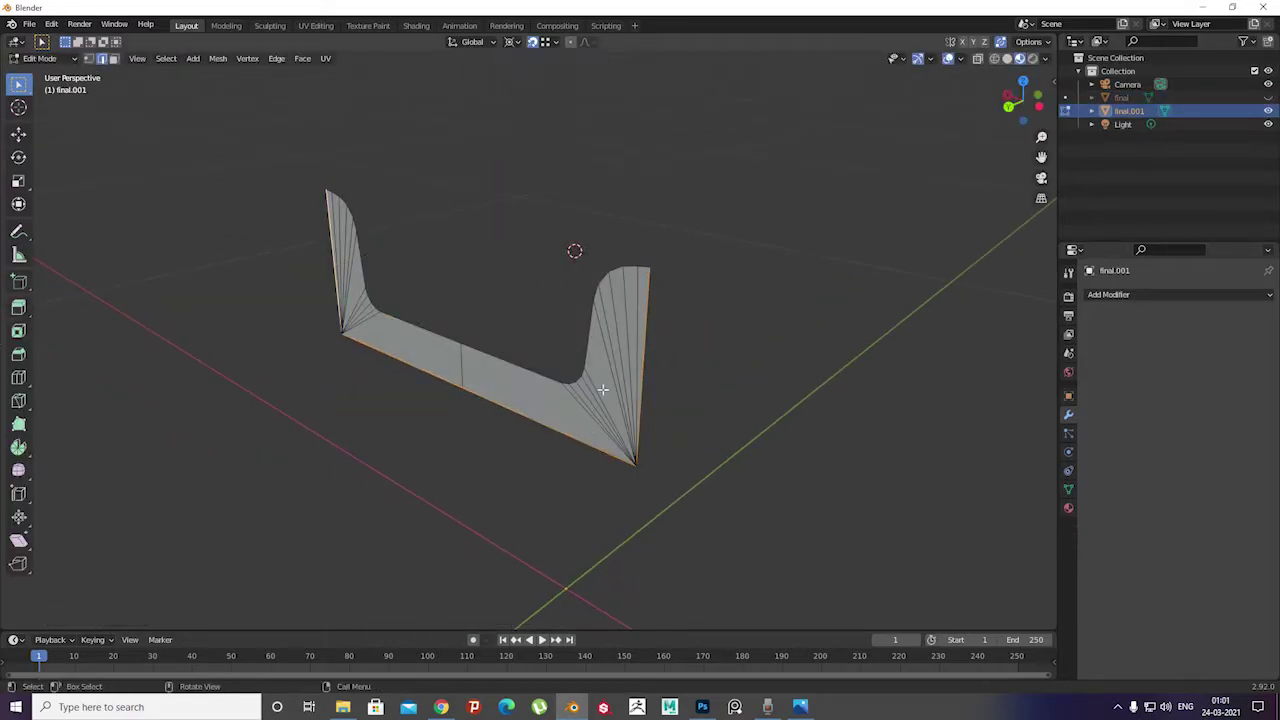
Extrude the edges along Y and flatten the walls to Y 0 using Individual Origins
key("g")
key("y")
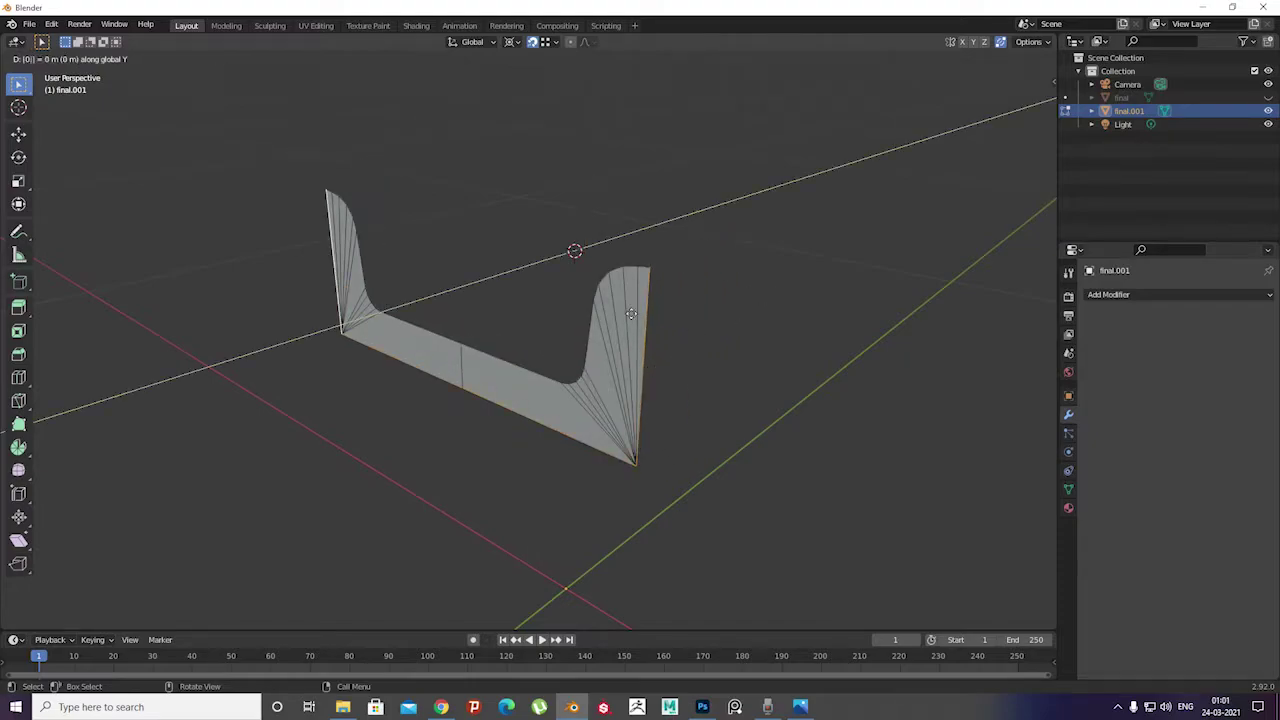
key("Return")
key("e")
key("y")
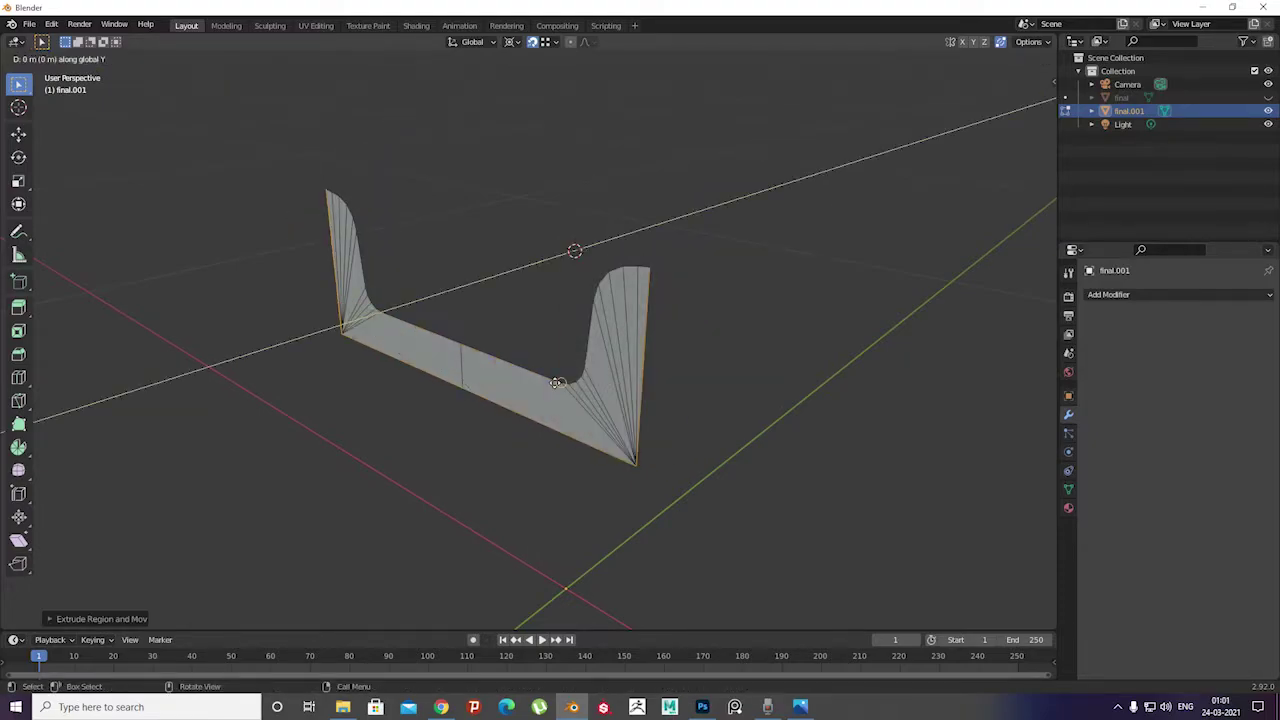
right_click(572, 379)
mouse_move(572, 379)
middle_mouse_down()
mouse_move(500, 426)
mouse_move(700, 443)
mouse_move(533, 69)
mouse_move(506, 259)
middle_mouse_up()
left_click(540, 87)
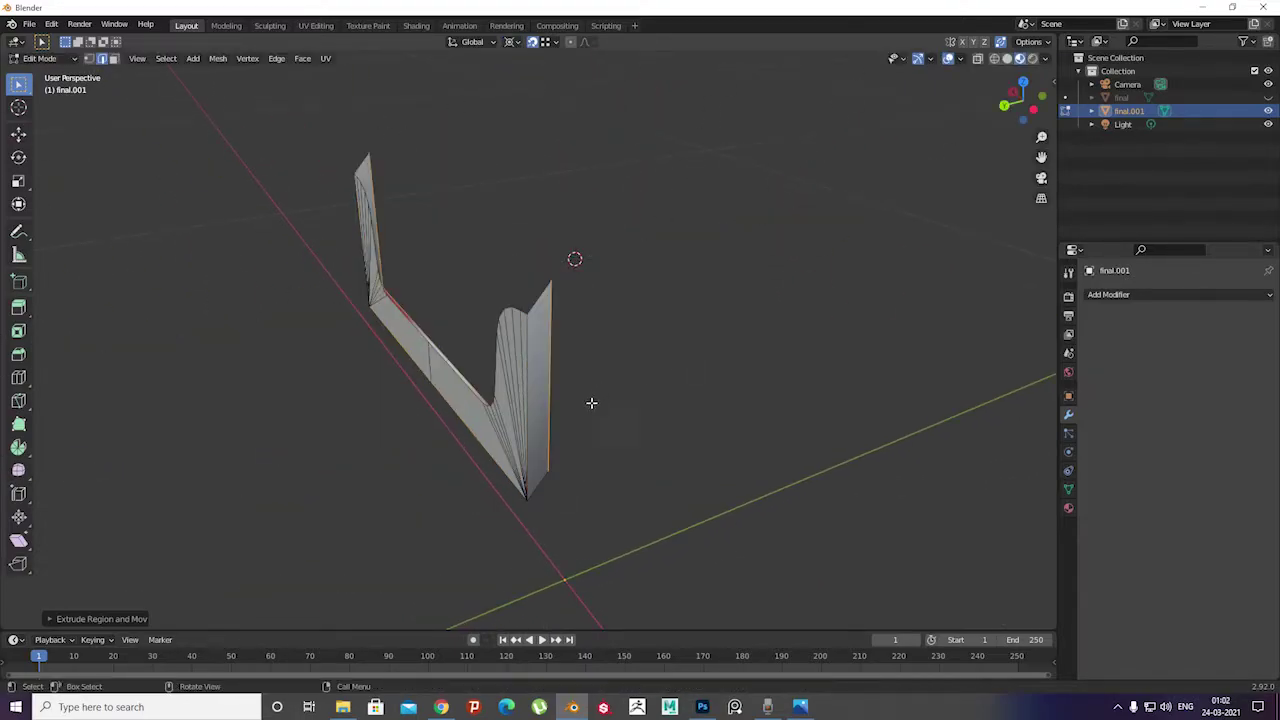
middle_click_drag(591, 403, 505, 371)
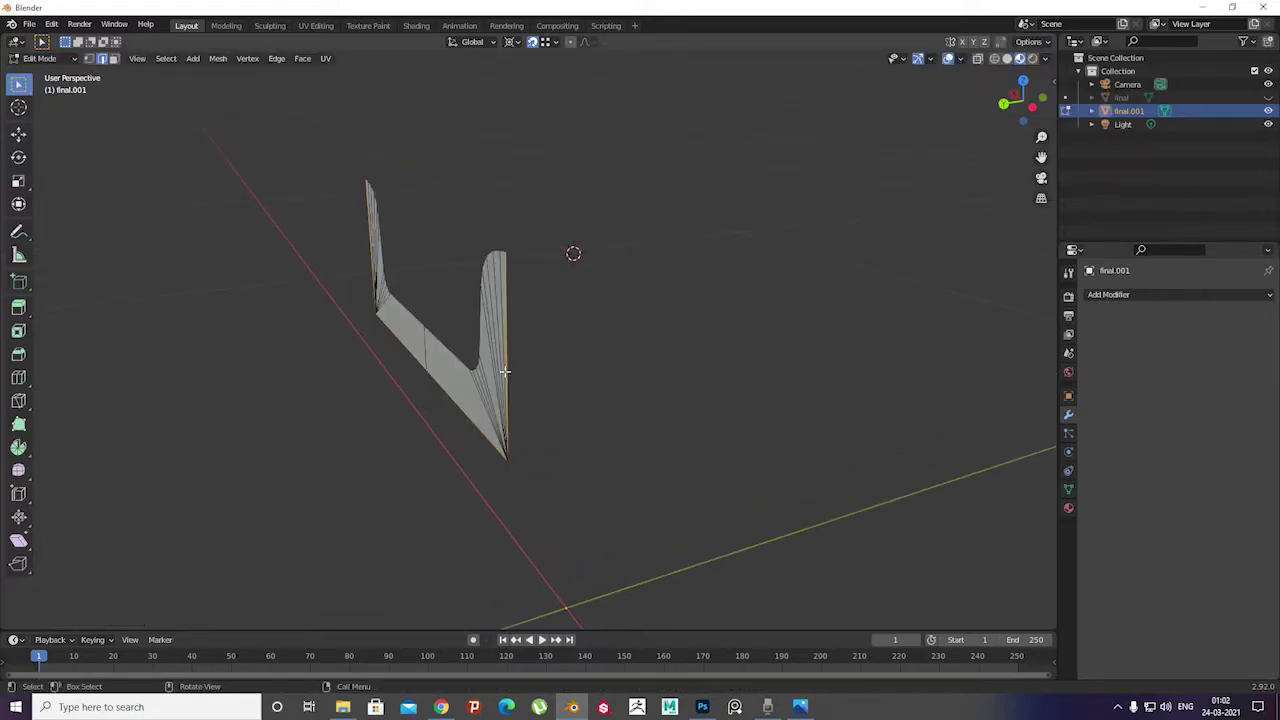
left_click(560, 396)
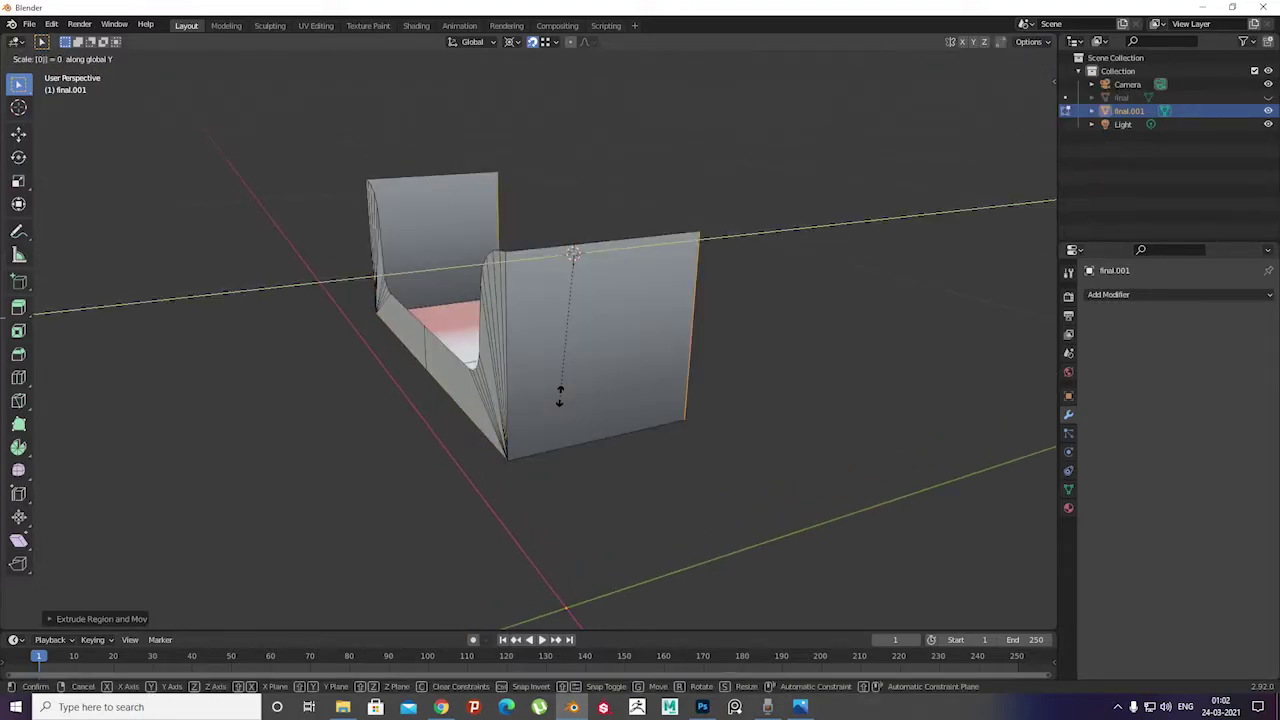
mouse_move(560, 396)
middle_mouse_down()
mouse_move(553, 312)
mouse_move(524, 297)
middle_mouse_up()
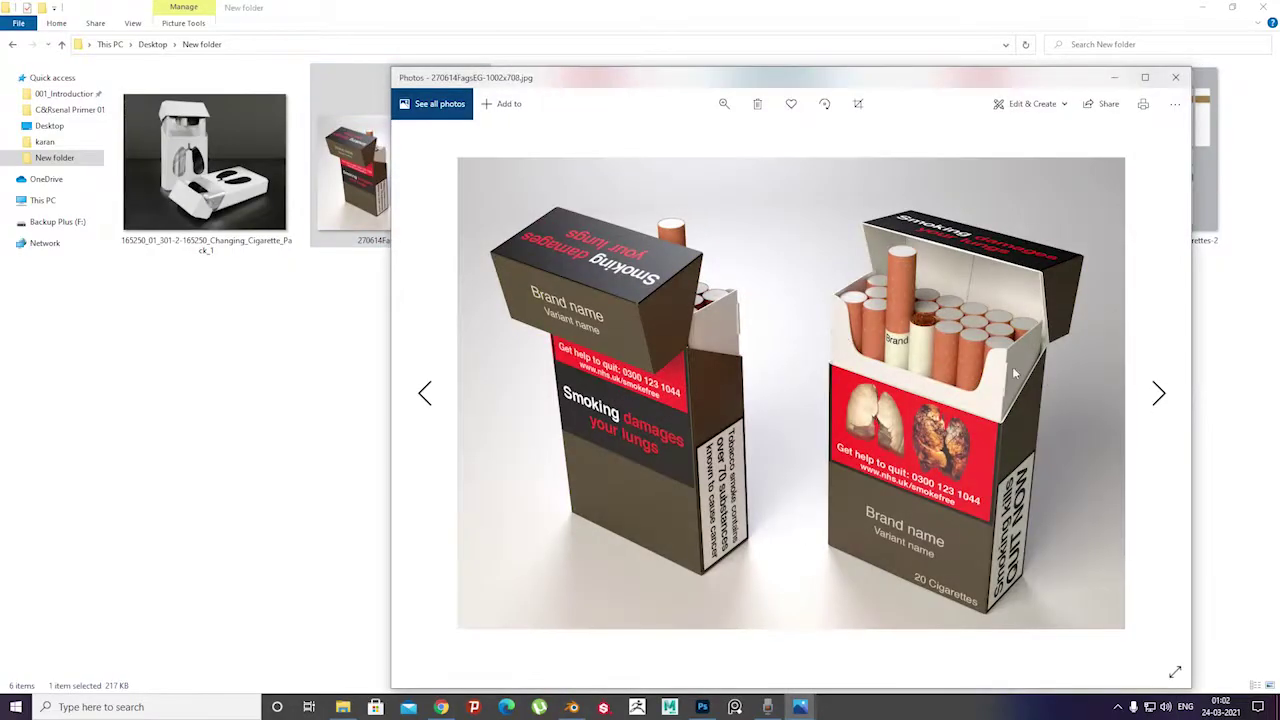
Switch from Photos back to Blender and return to Object Mode
left_click(572, 707)
key("Tab")
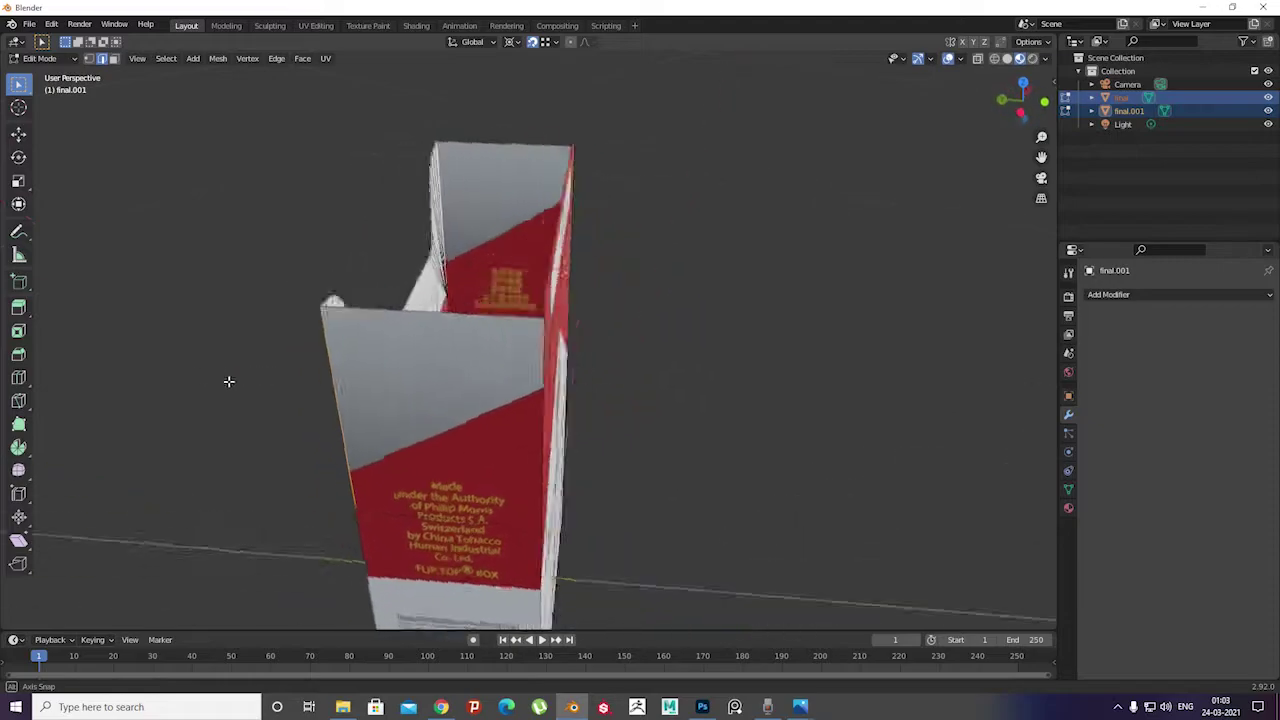
Bevel the first vertical tray corner edge into rounded segments
middle_click_drag(256, 296, 611, 326)
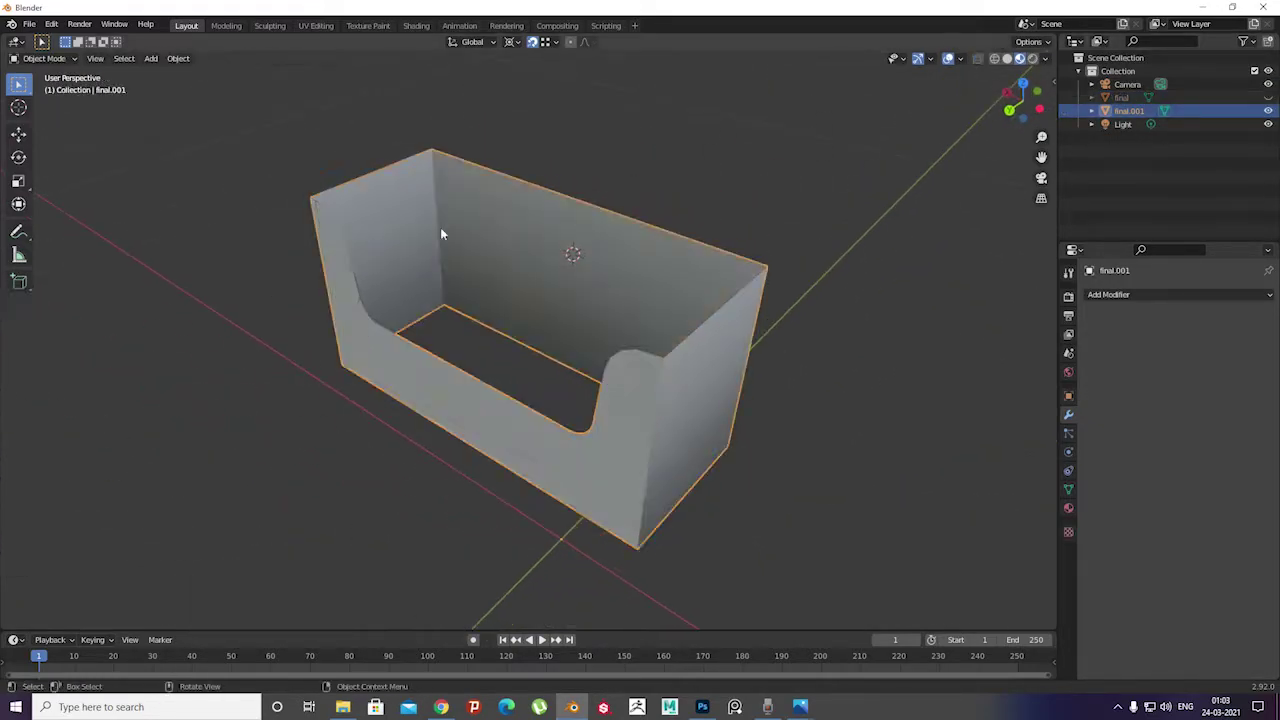
right_click(550, 342)
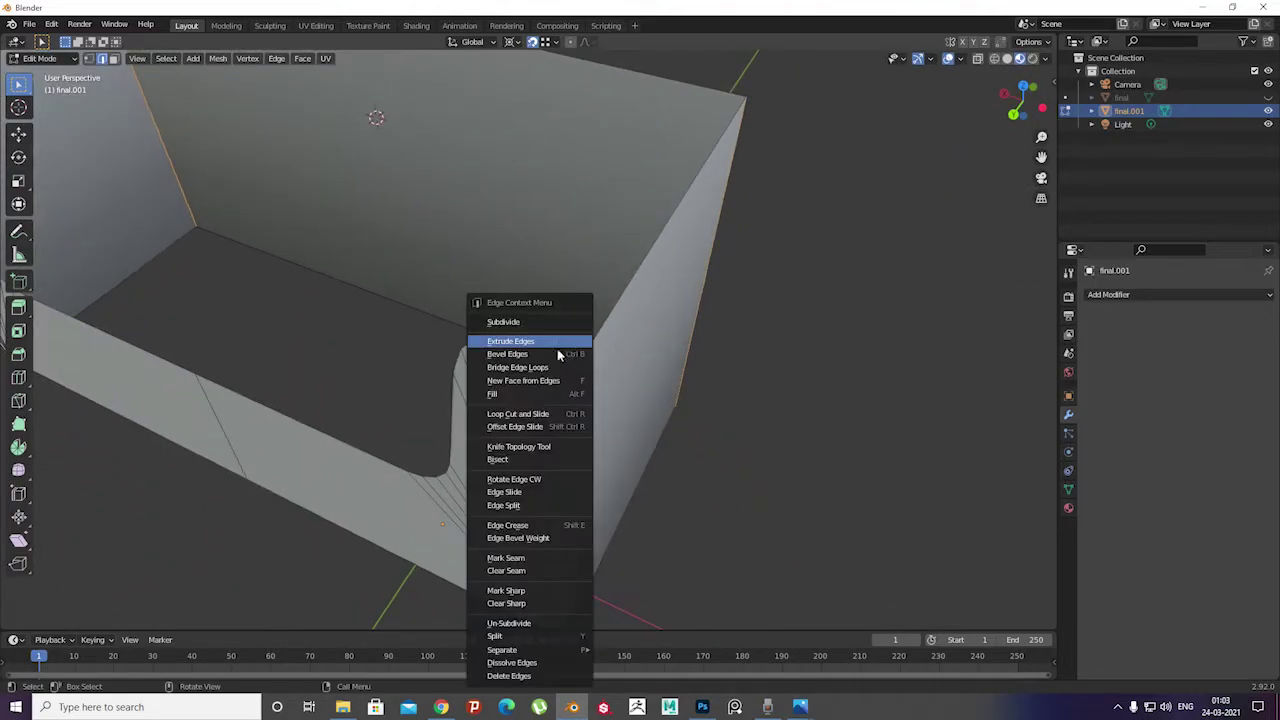
left_click(560, 348)
left_click(567, 346)
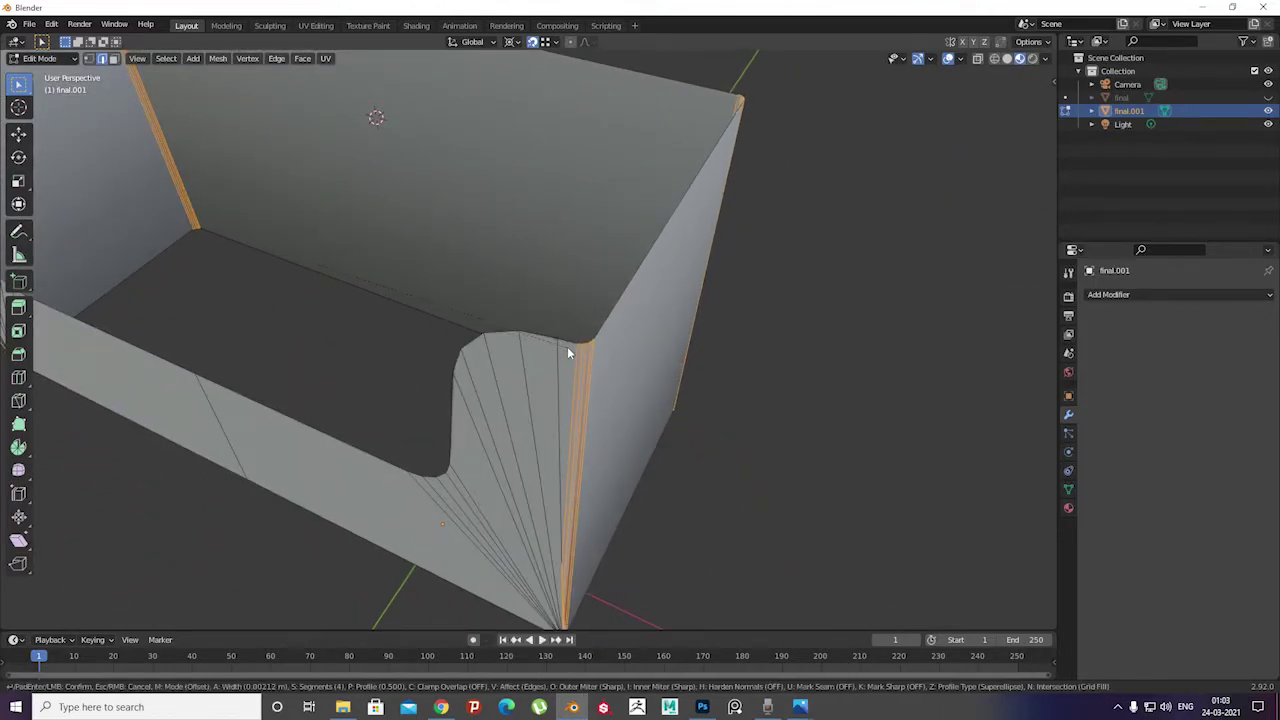
middle_click_drag(567, 346, 581, 361)
scroll(581, 361, "down", 5)
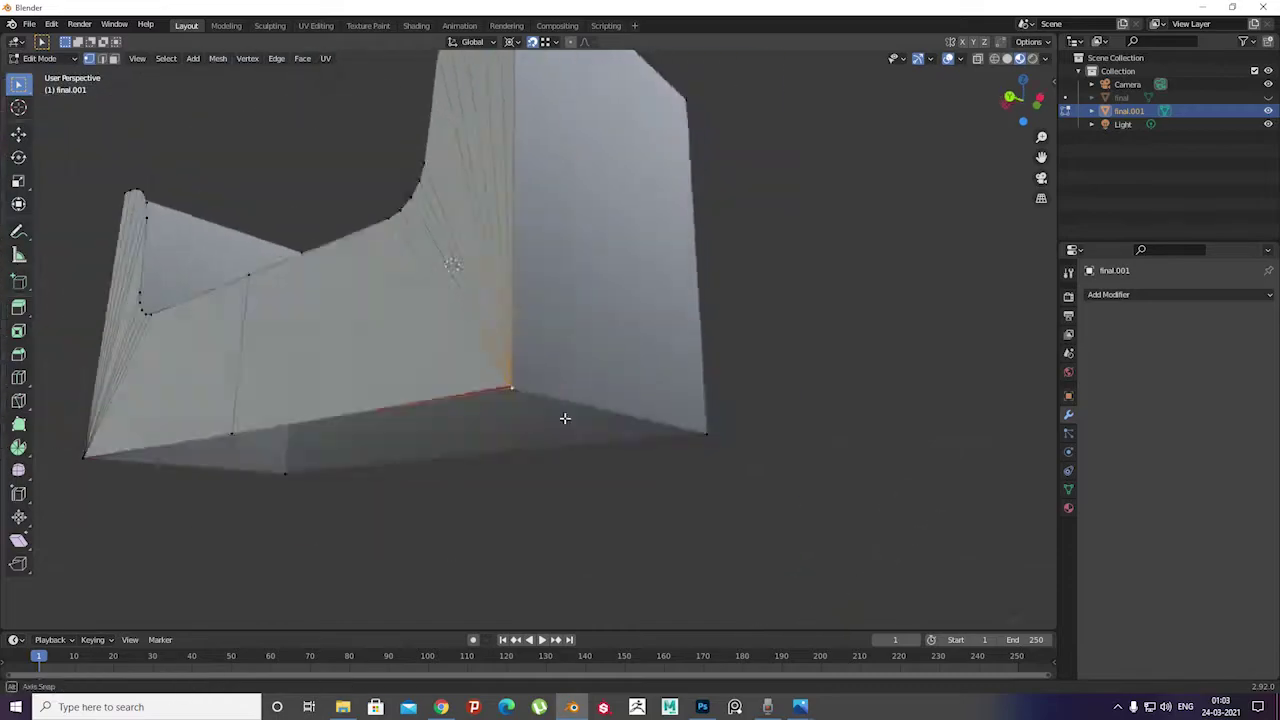
middle_click_drag(563, 420, 574, 449)
Bevel the other corner edge and place a horizontal loop cut around the tray
mouse_move(557, 216)
middle_mouse_down()
mouse_move(566, 349)
mouse_move(560, 309)
middle_mouse_up()
scroll(560, 309, "up", 4)
right_click(526, 350)
left_click(530, 352)
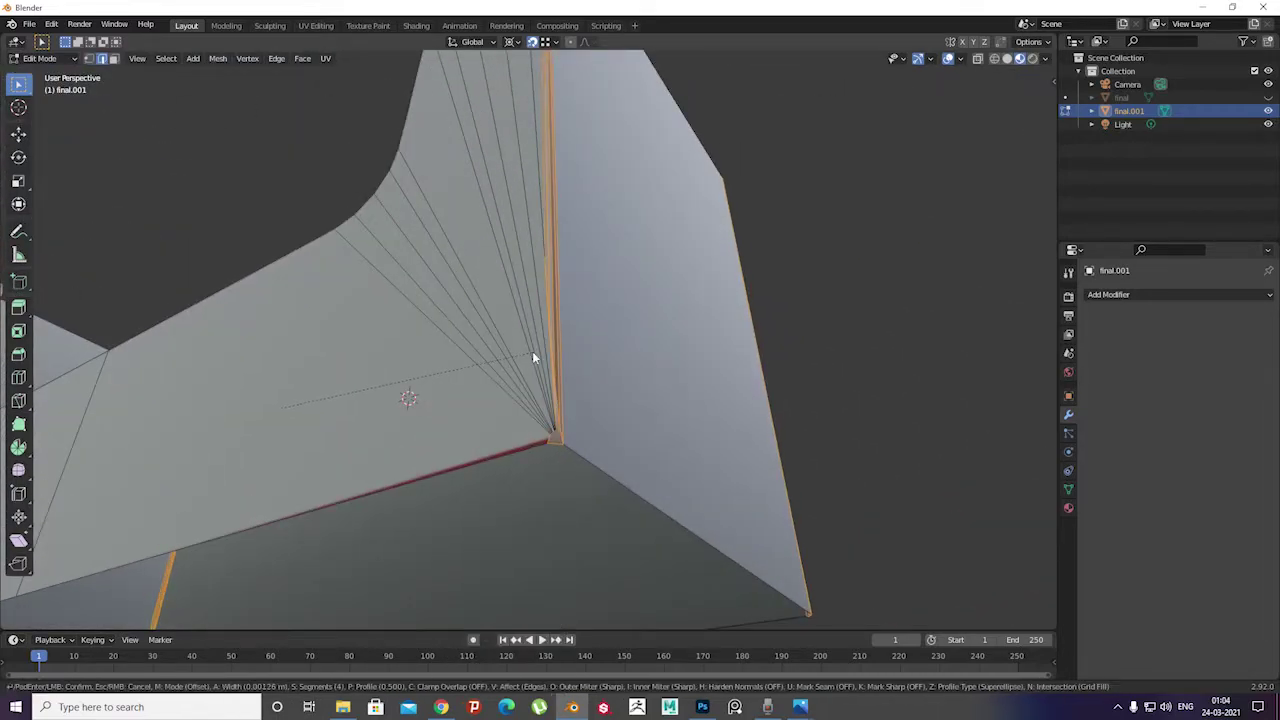
left_click(532, 351)
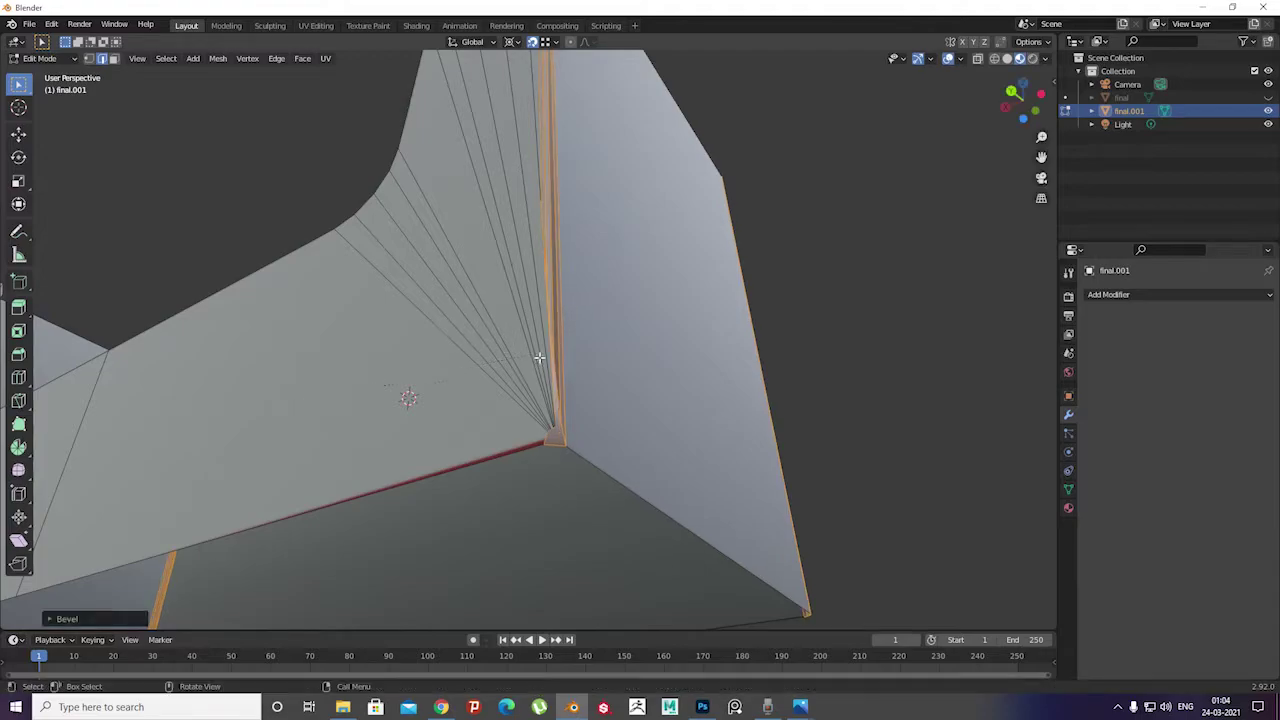
scroll(532, 351, "down", 5)
key("ctrl+r")
mouse_move(466, 417)
middle_mouse_down()
mouse_move(580, 397)
mouse_move(513, 420)
middle_mouse_up()
left_click(580, 397)
Flatten the new loop to zero height with S Z 0
scroll(513, 420, "up", 3)
key("s")
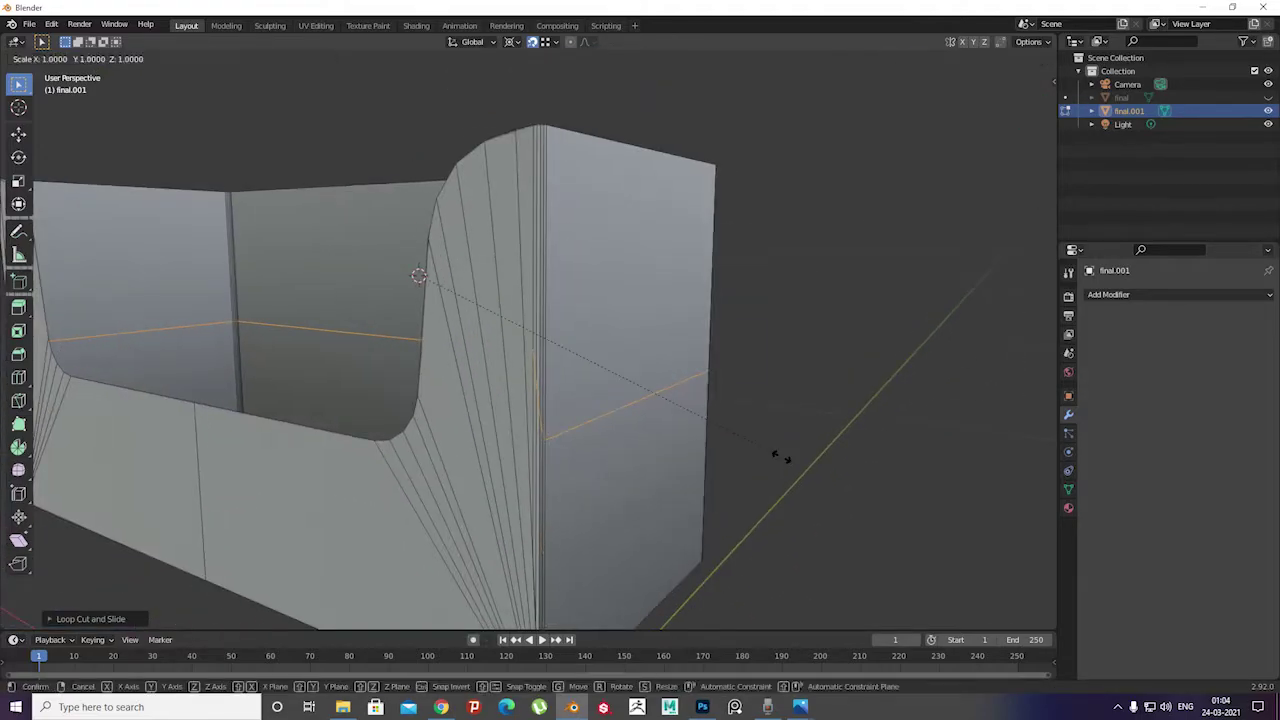
key("z")
key("0")
left_click(599, 442)
middle_click_drag(599, 442, 271, 408)
scroll(557, 380, "up", 3)
scroll(537, 438, "down", 2)
Select the bottom corner's fan of vertices and its vertical edge
left_click(271, 408)
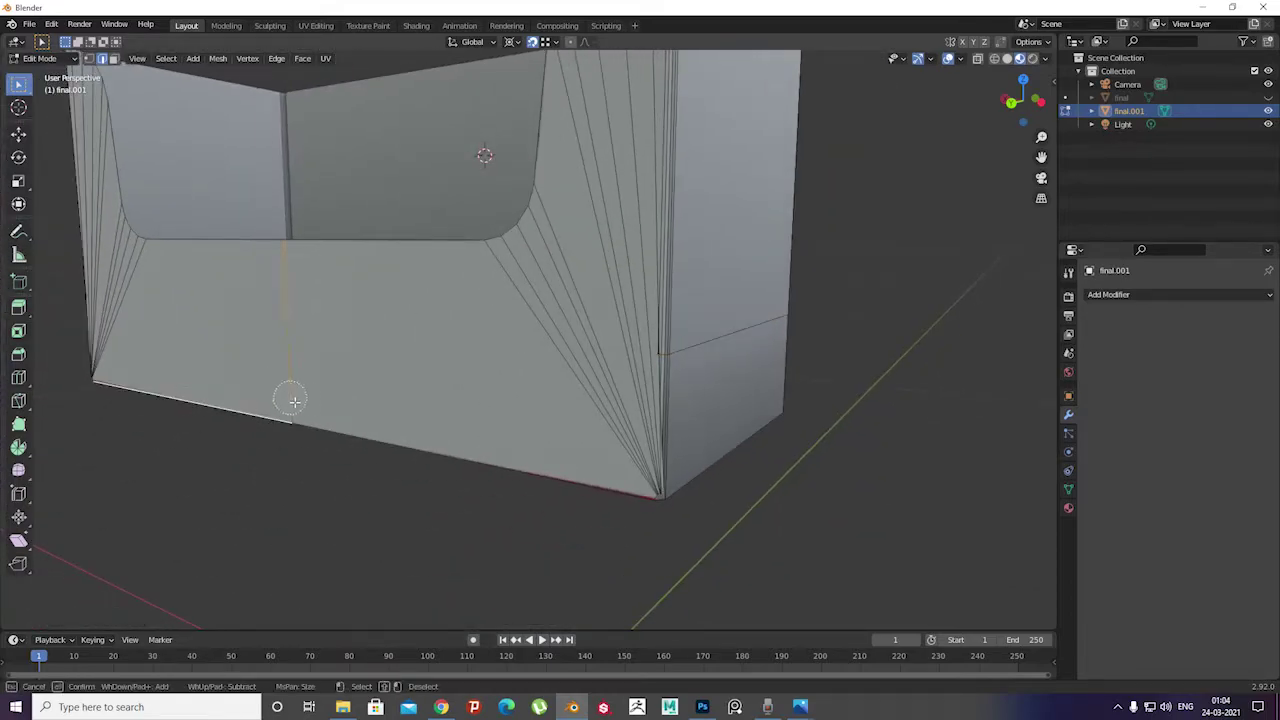
left_click(115, 63)
middle_click_drag(320, 346, 486, 423)
left_click(101, 58)
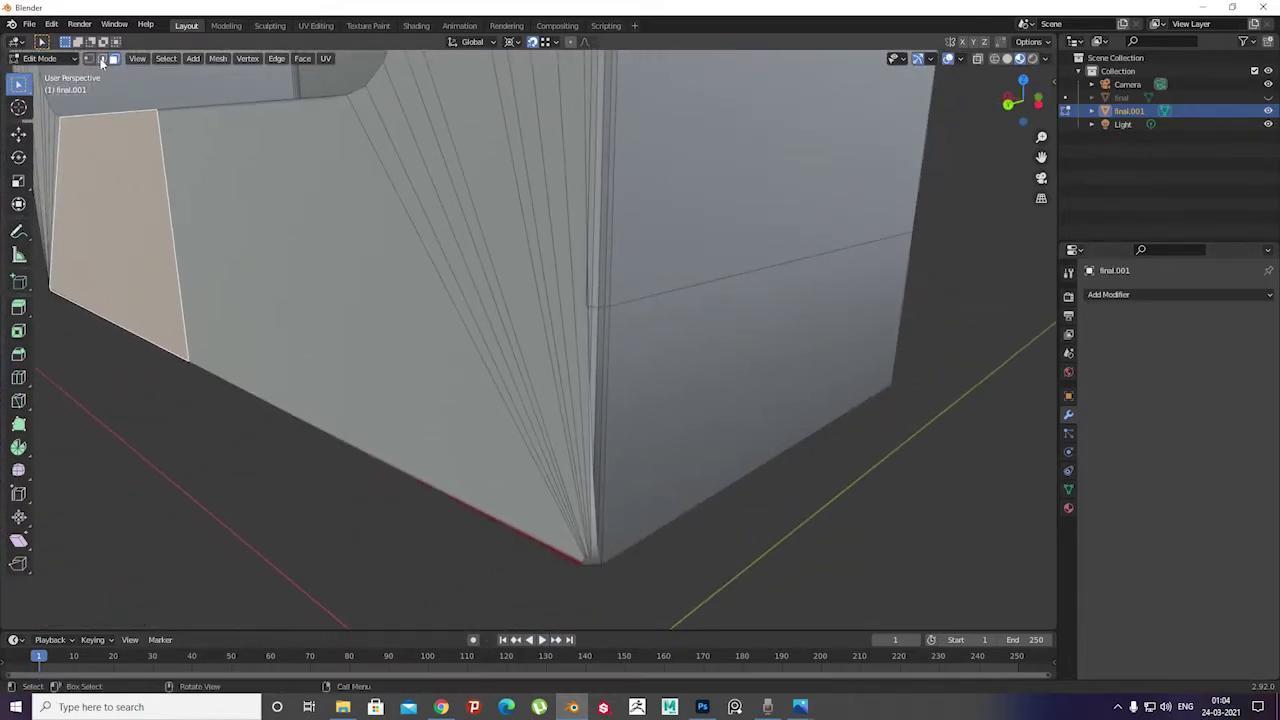
left_click(672, 362)
mouse_move(672, 362)
middle_mouse_down()
mouse_move(628, 300)
mouse_move(430, 455)
middle_mouse_up()
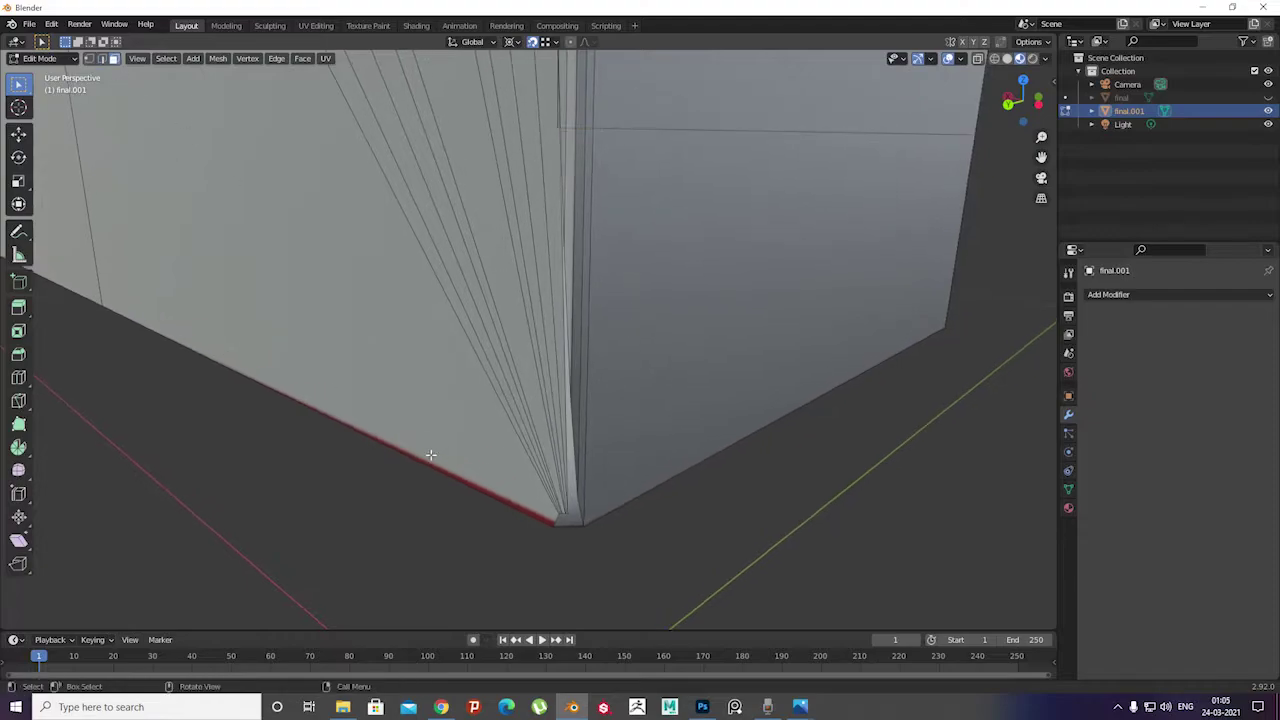
left_click(576, 524)
key("1")
left_click_drag(534, 486, 574, 549)
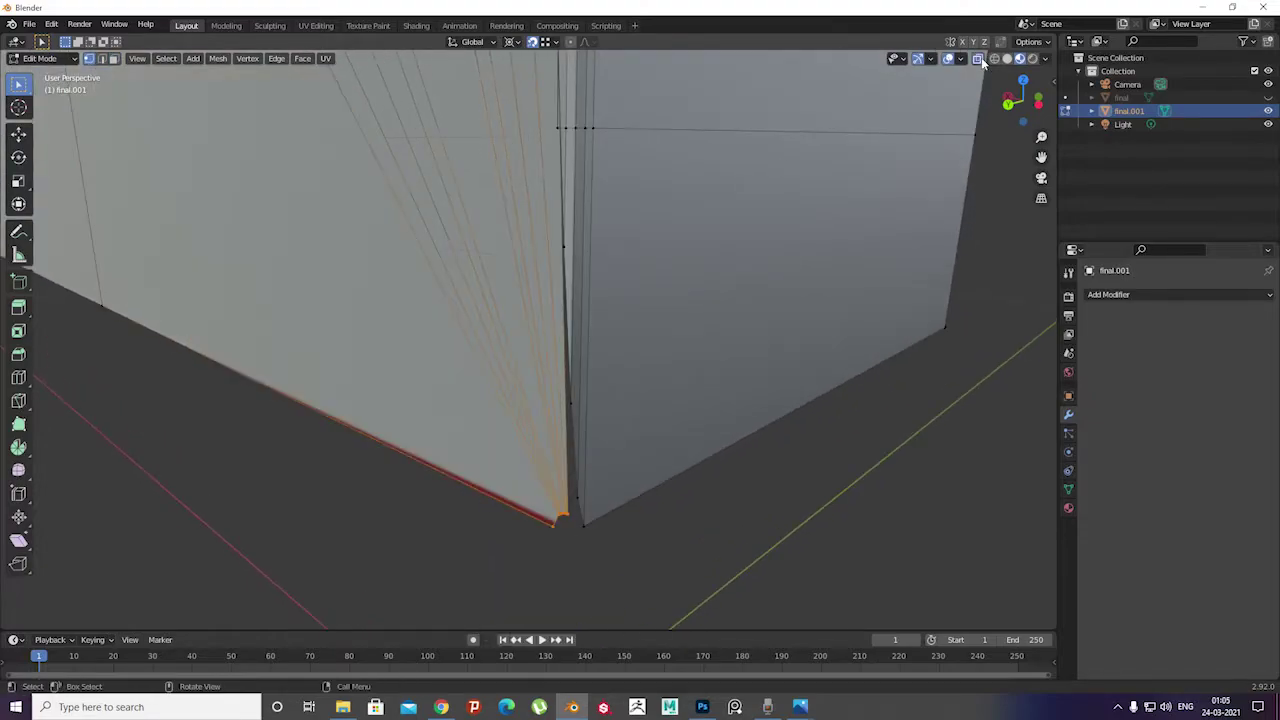
mouse_move(554, 538)
middle_mouse_down()
mouse_move(531, 503)
mouse_move(551, 457)
mouse_move(563, 248)
middle_mouse_up()
left_click(563, 248)
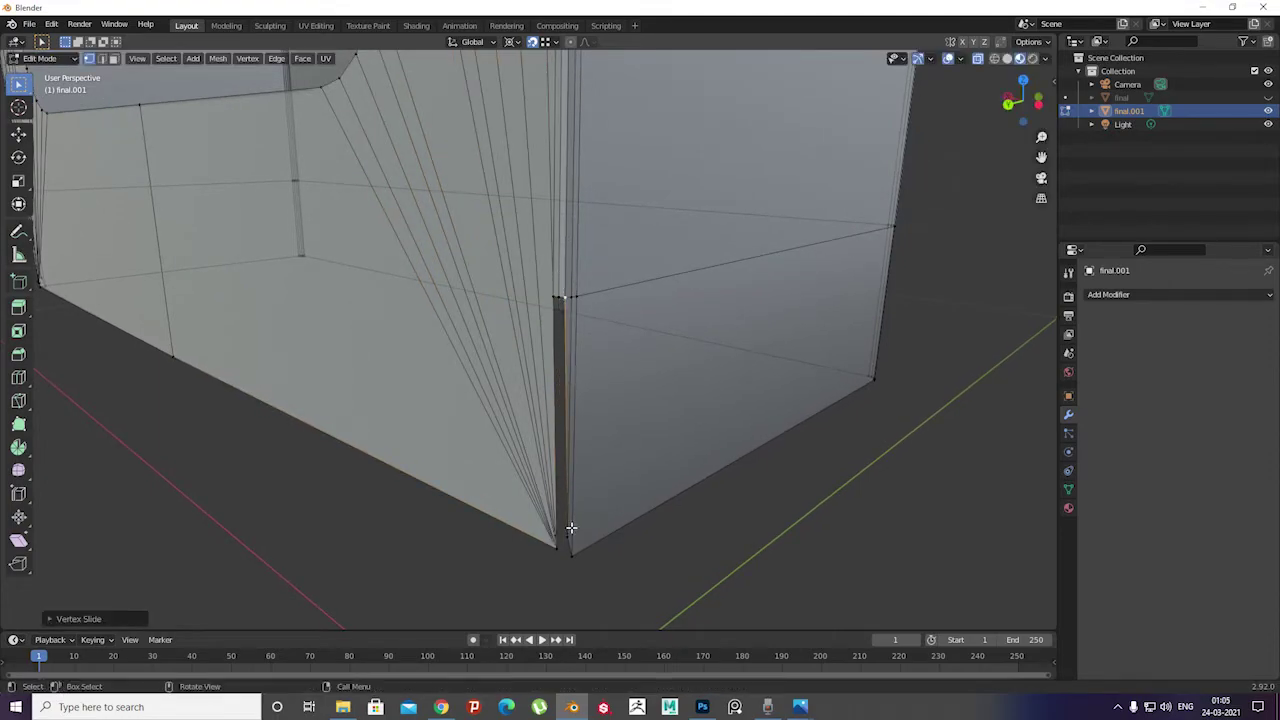
key("ctrl+z")
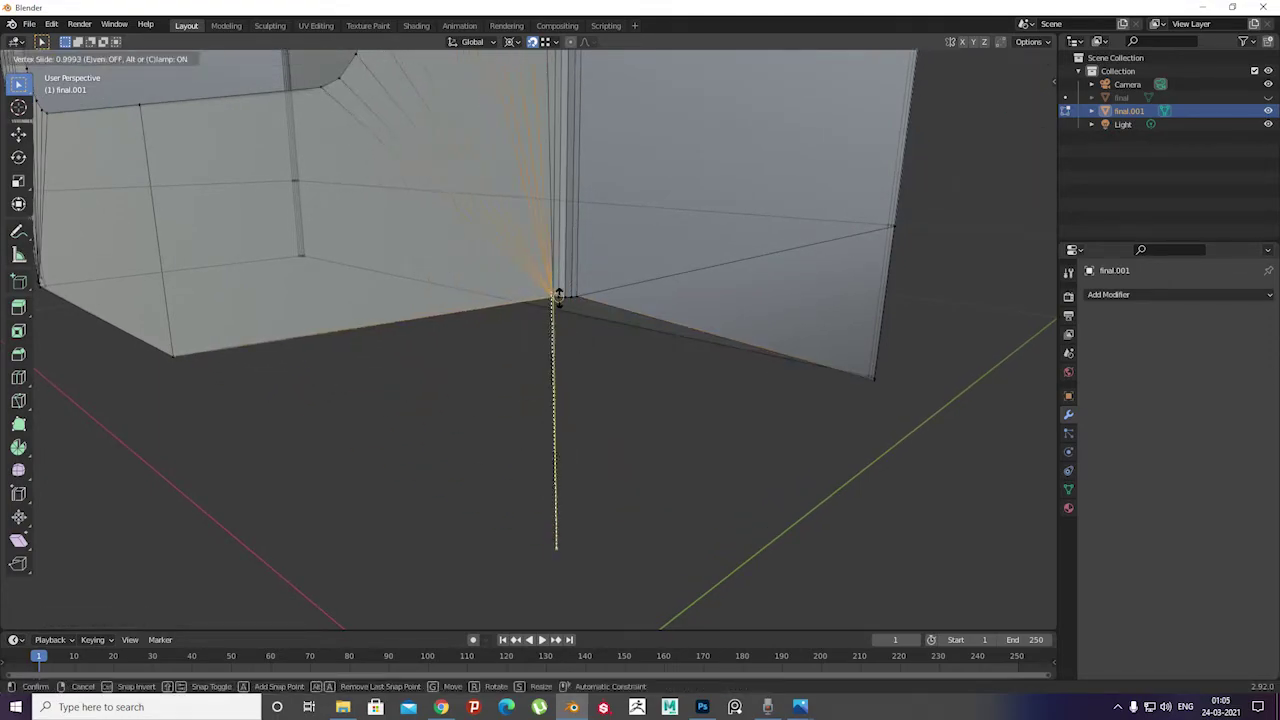
Vertex-slide and move the stray bottom vertices onto the corner
mouse_move(557, 294)
middle_mouse_down()
mouse_move(494, 363)
mouse_move(580, 249)
mouse_move(437, 340)
mouse_move(509, 329)
mouse_move(633, 358)
mouse_move(667, 293)
middle_mouse_up()
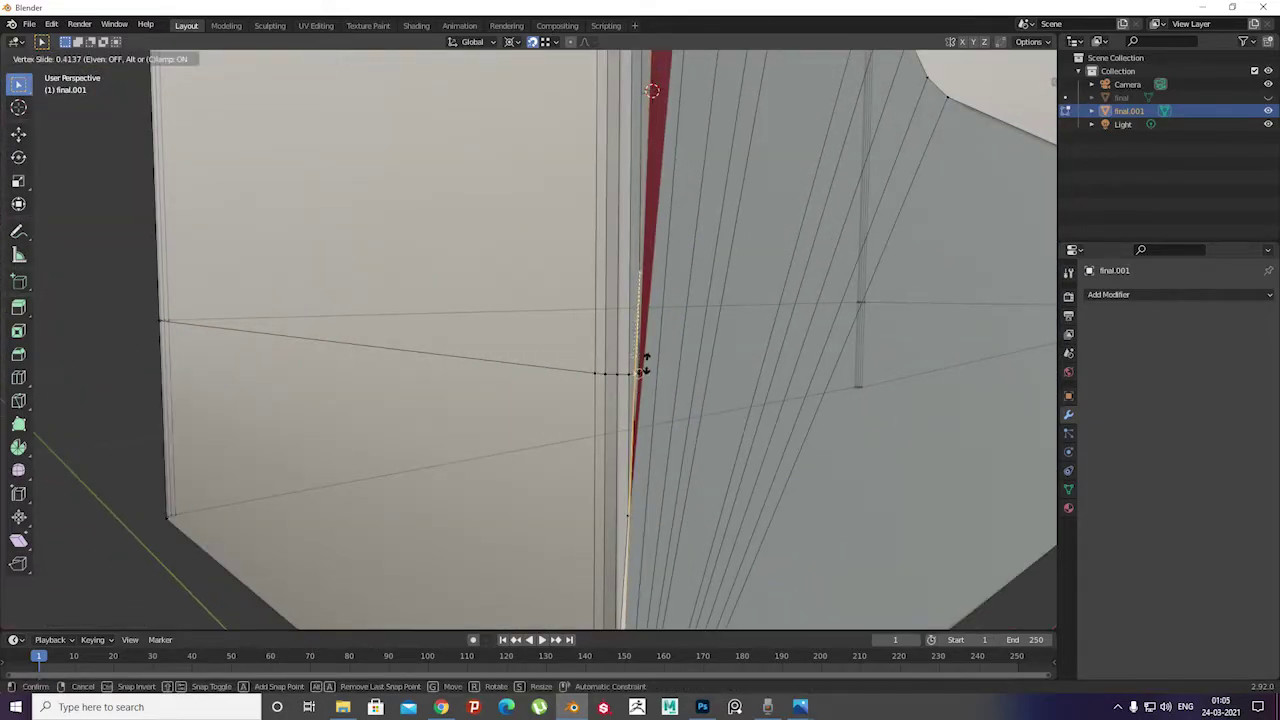
mouse_move(637, 546)
middle_mouse_down()
mouse_move(623, 457)
mouse_move(583, 456)
middle_mouse_up()
key("g")
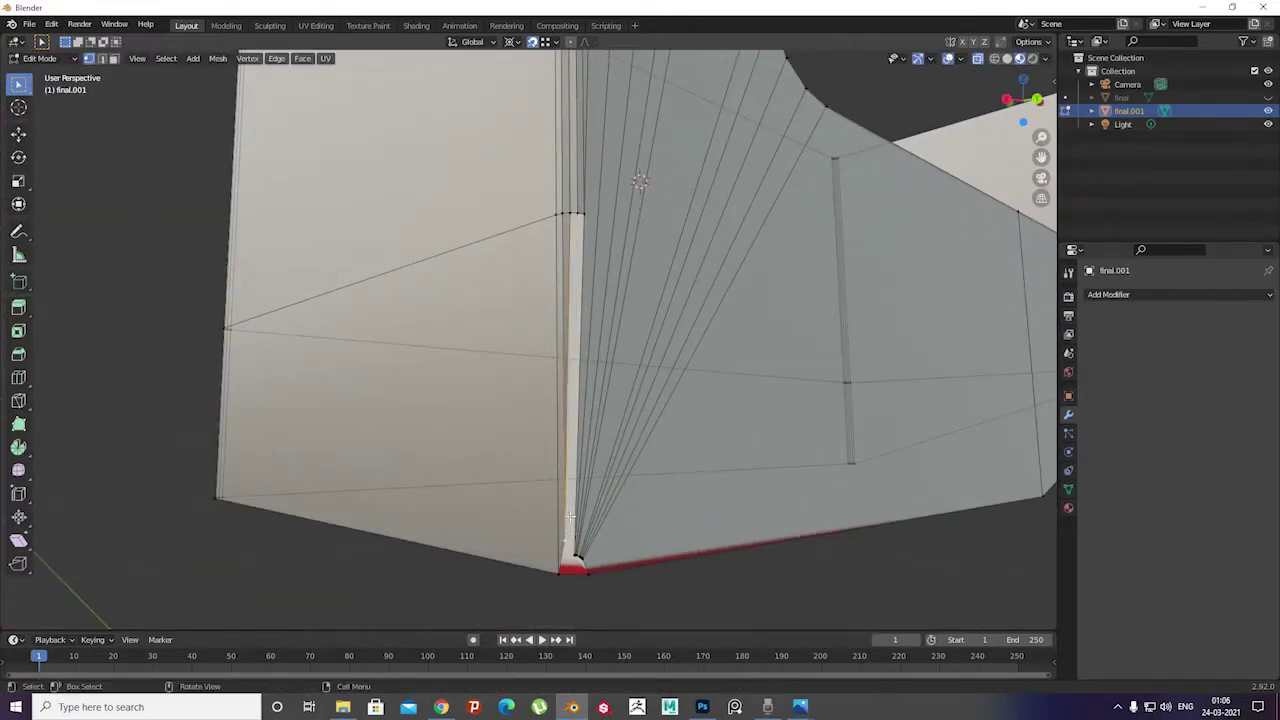
key("g")
key("g")
left_click(520, 172)
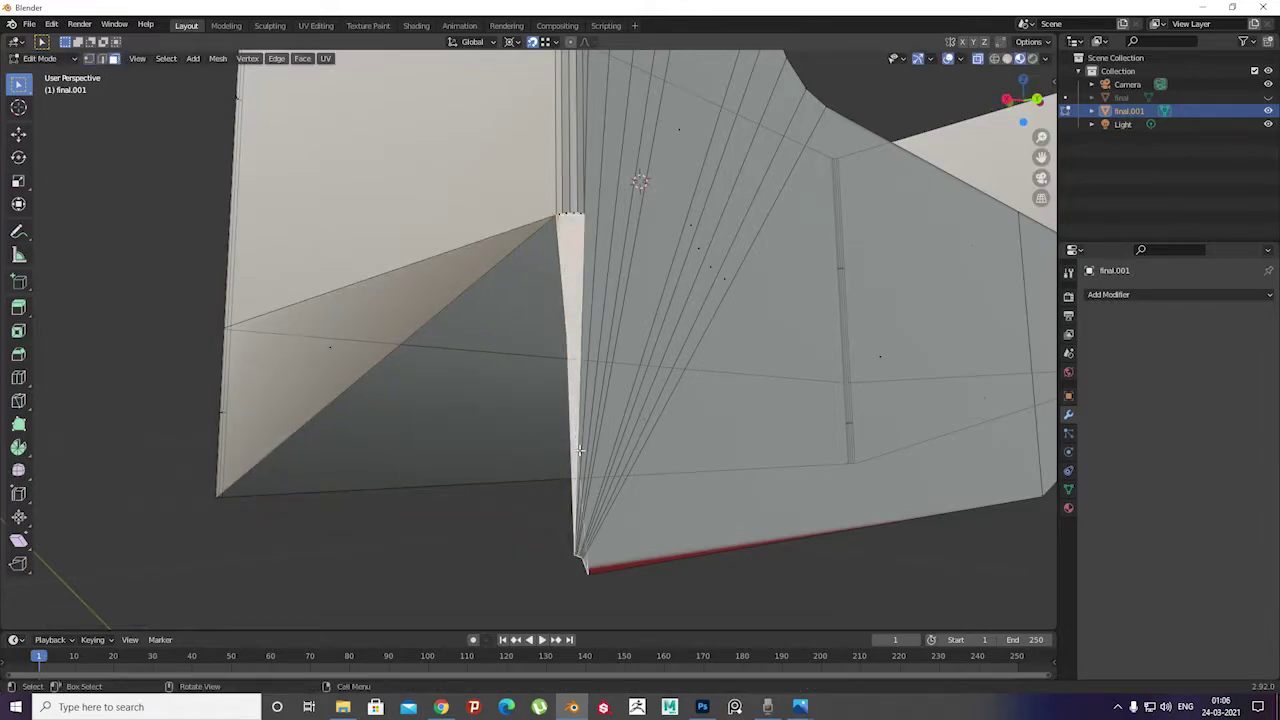
middle_click_drag(580, 451, 411, 544)
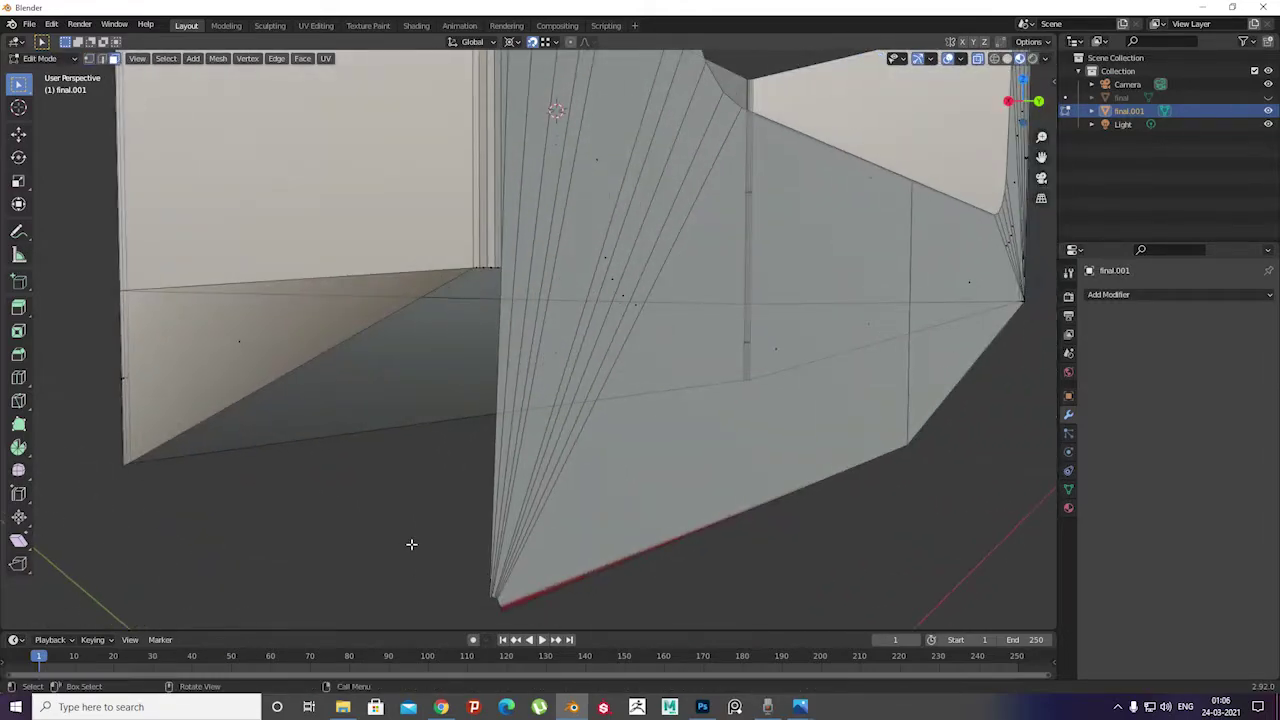
key("m")
left_click(514, 523)
key("g")
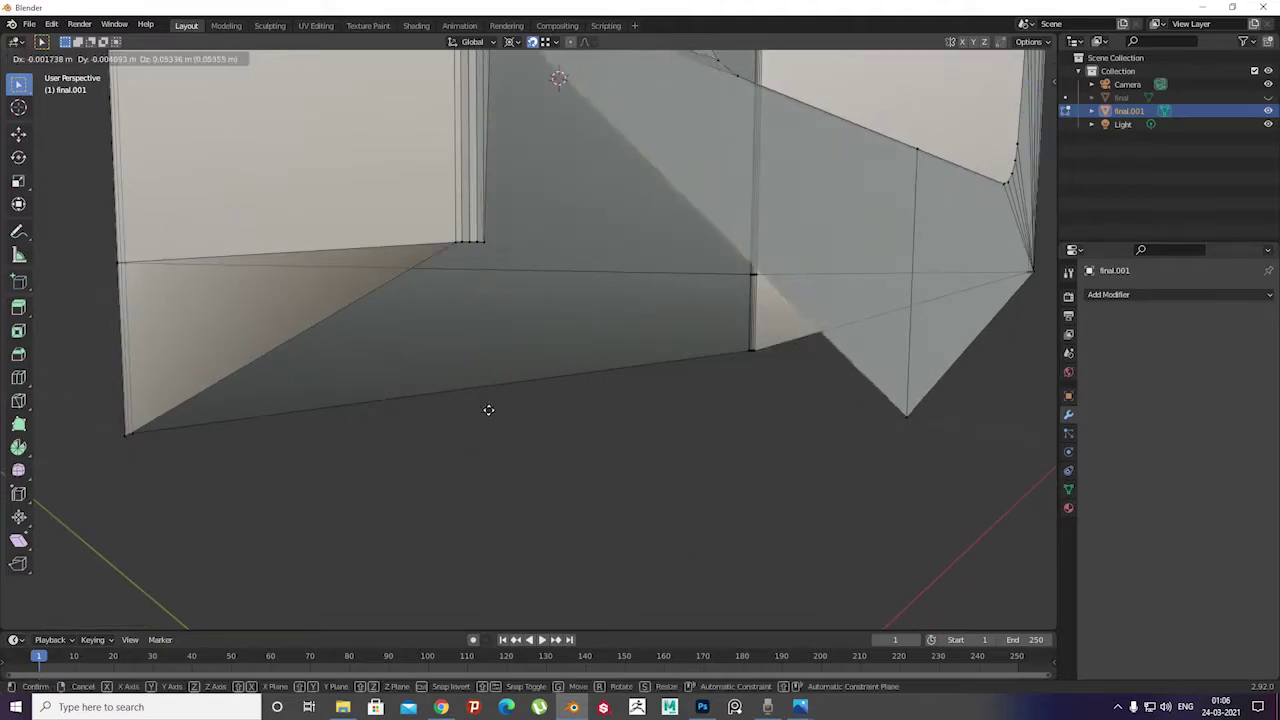
left_click(491, 245)
Enable Auto Merge in the mesh Options popover
left_click(1029, 41)
left_click(971, 180)
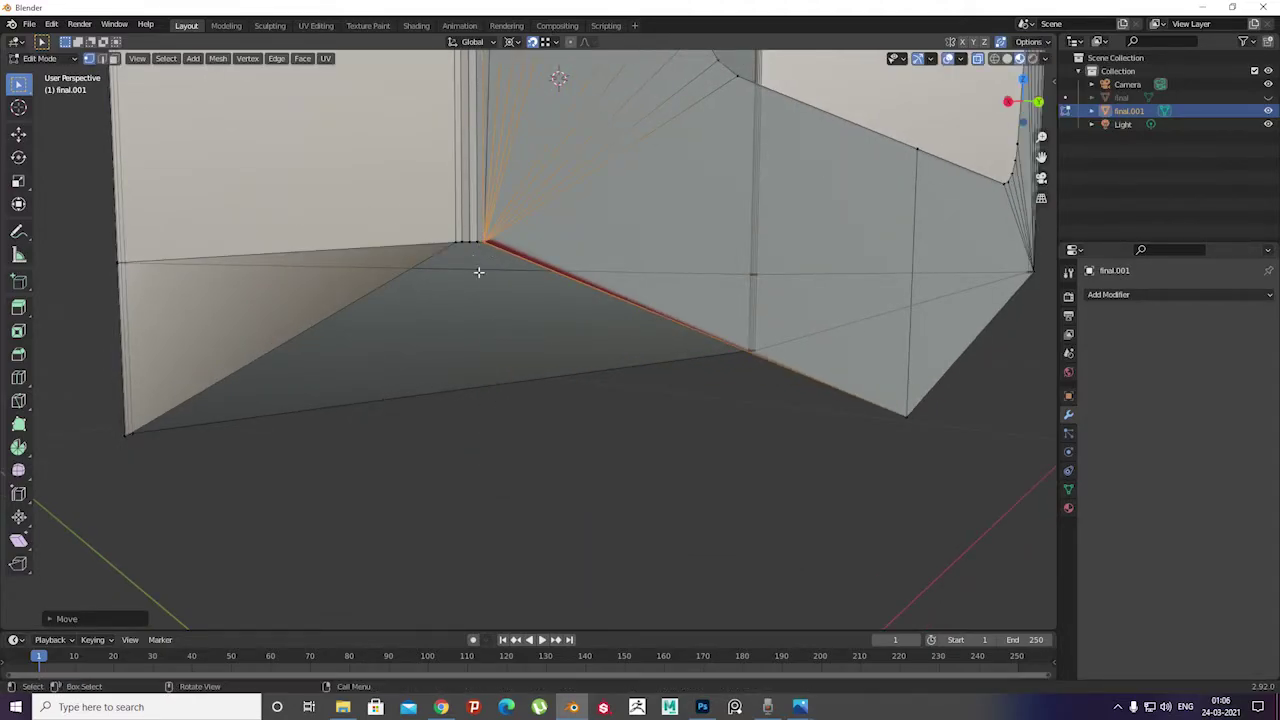
scroll(477, 255, "up", 3)
middle_click_drag(477, 255, 482, 396, "shift")
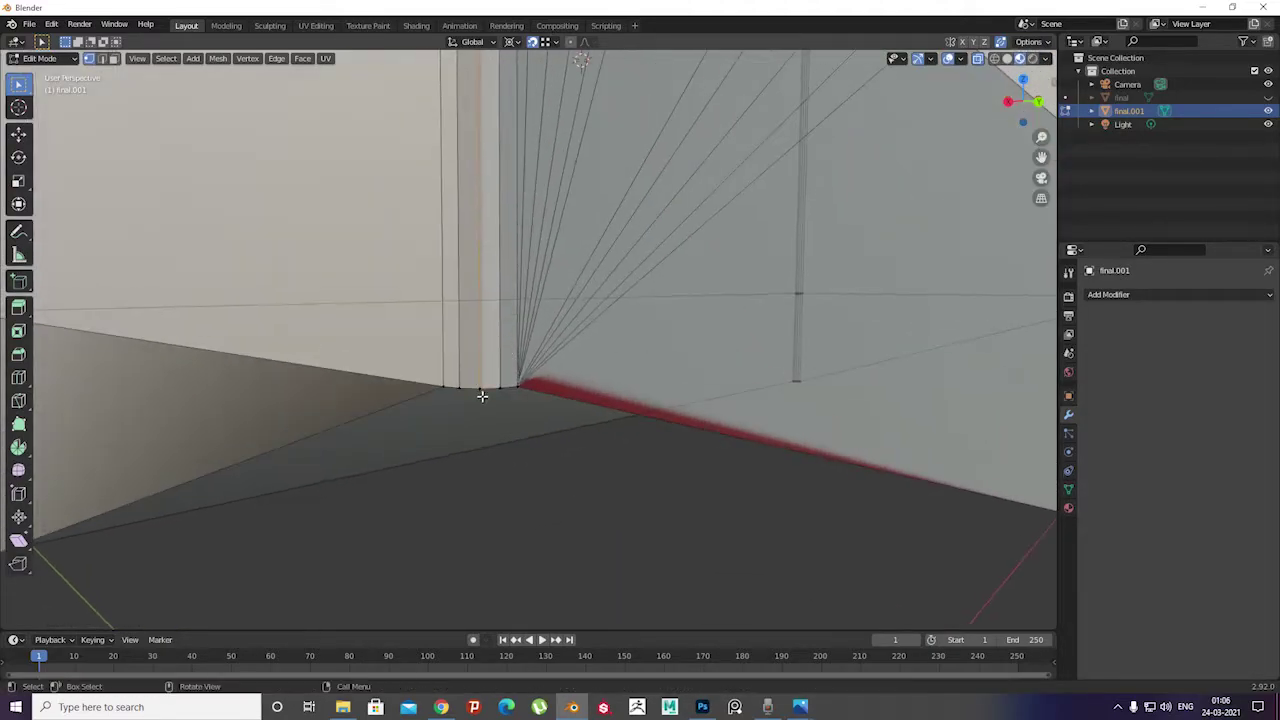
scroll(482, 396, "down", 5)
Box-select the tray's lower rim vertices and flatten them with S Z 0
left_click_drag(230, 286, 955, 455)
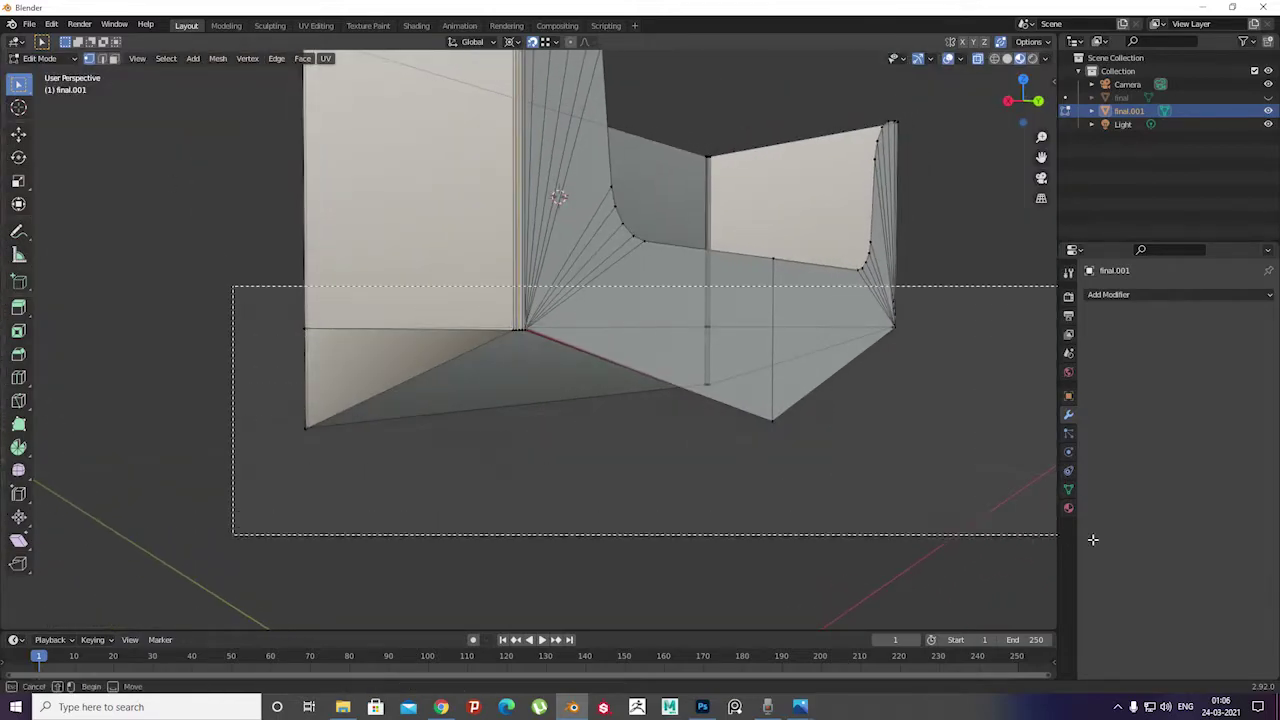
key("s")
left_click(310, 440)
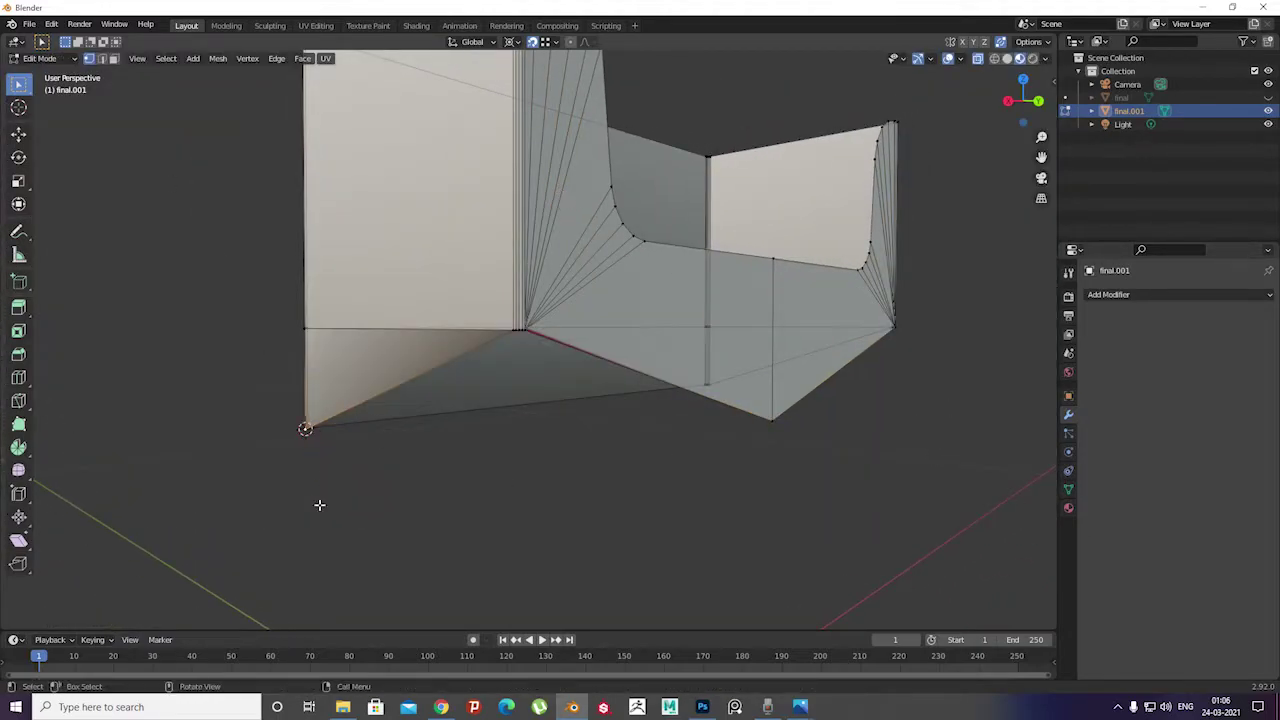
left_click_drag(288, 323, 985, 406, "shift")
left_click(980, 401)
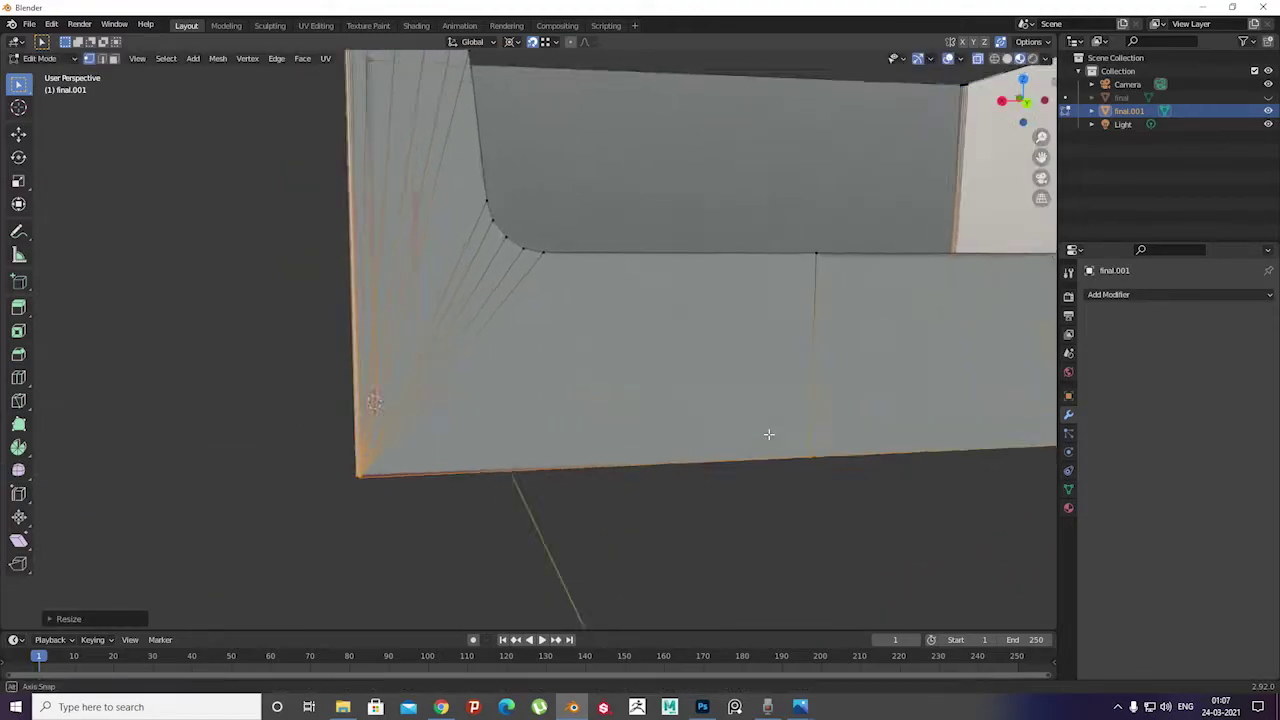
mouse_move(765, 434)
middle_mouse_down()
mouse_move(868, 399)
mouse_move(694, 423)
mouse_move(626, 491)
mouse_move(543, 497)
middle_mouse_up()
key("s")
key("z")
key("0")
key("Return")
Merge the leftover bottom-corner vertices At Center and return to Object Mode
left_click(543, 497)
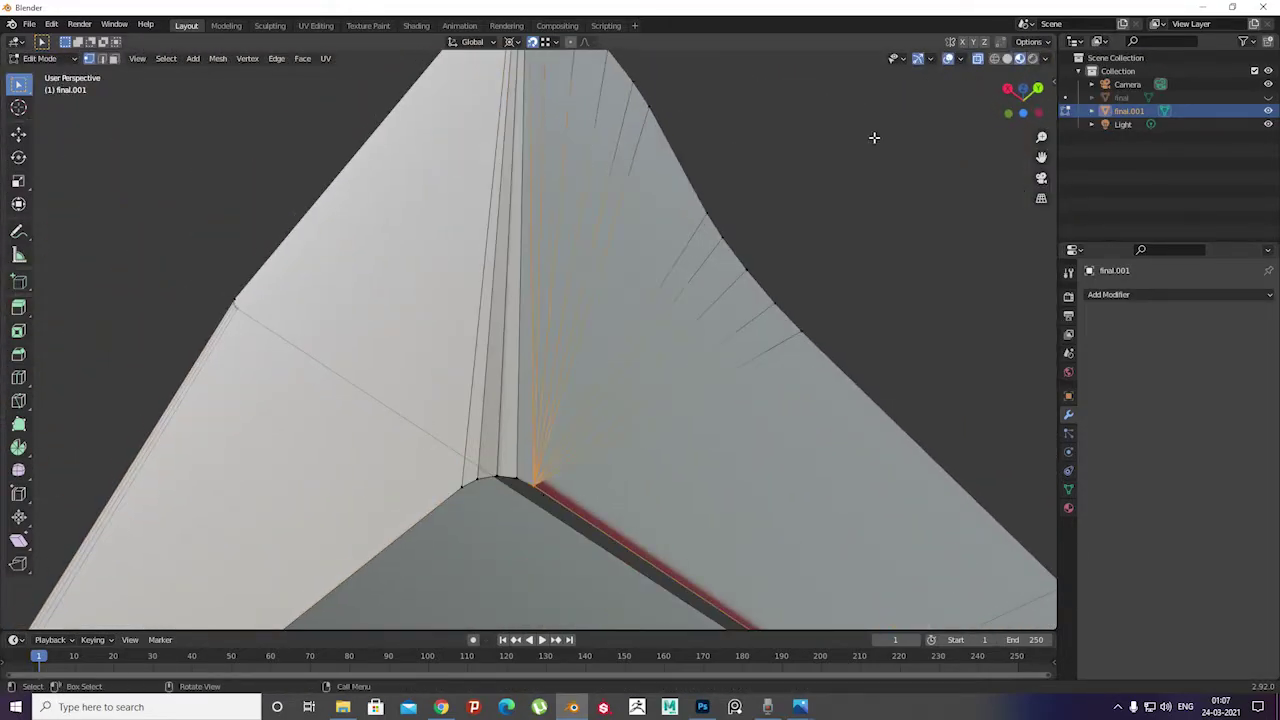
left_click(518, 495)
key("m")
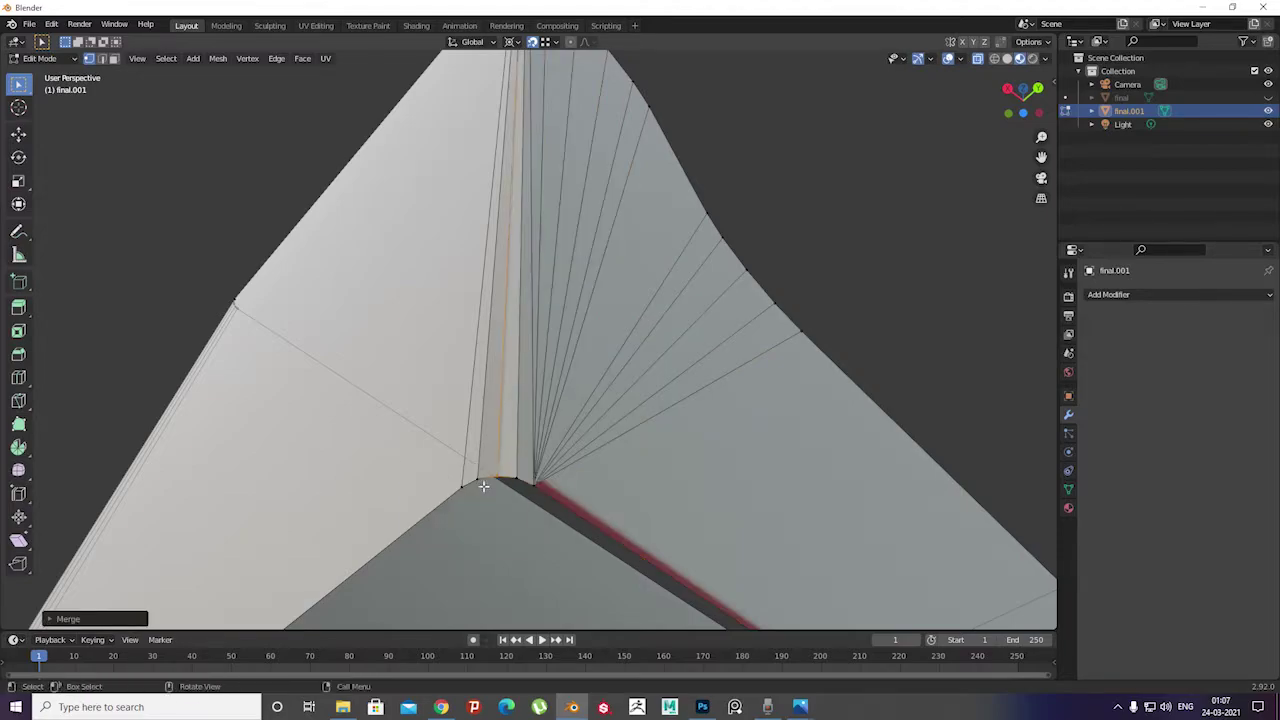
mouse_move(468, 508)
middle_mouse_down()
mouse_move(563, 491)
mouse_move(342, 370)
middle_mouse_up()
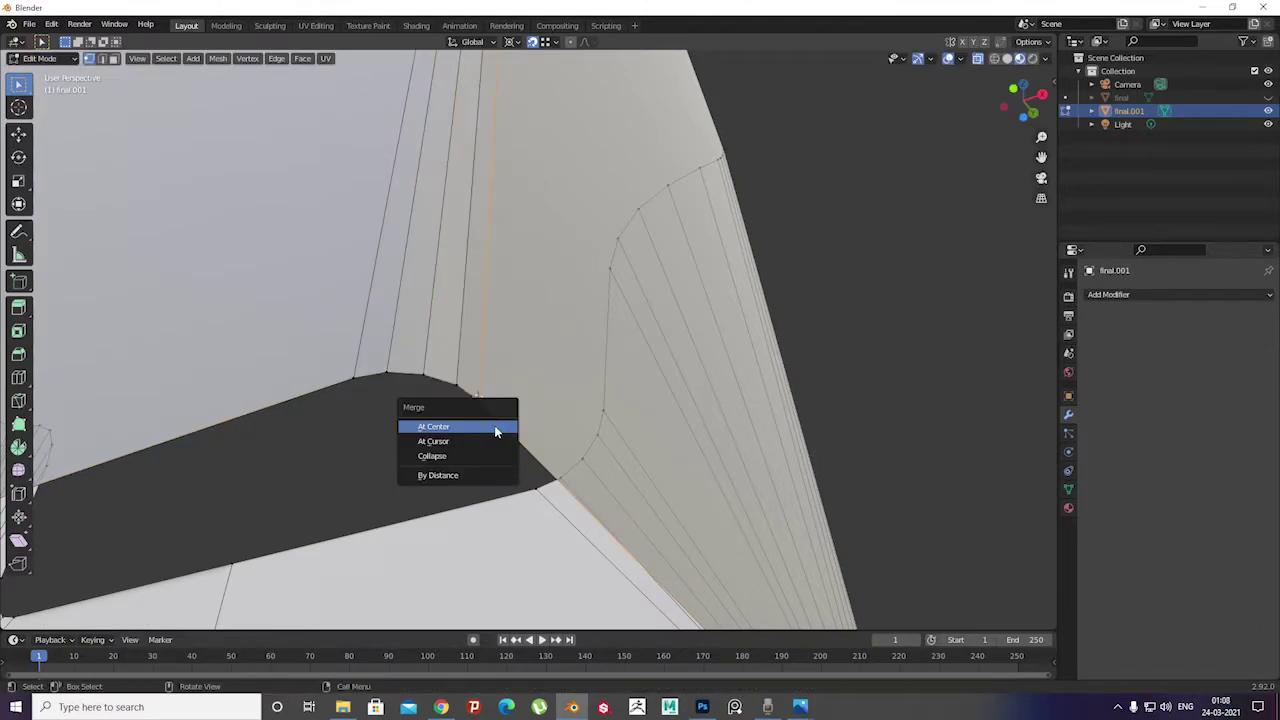
left_click(494, 427)
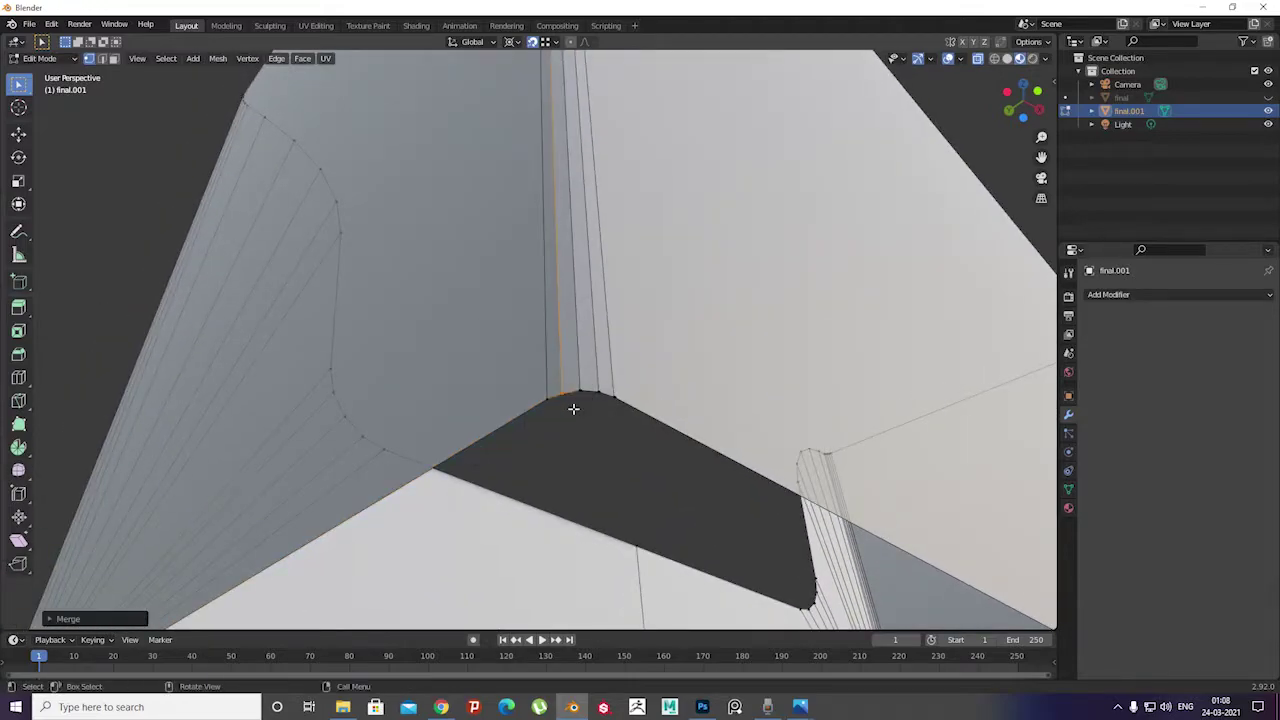
key("m")
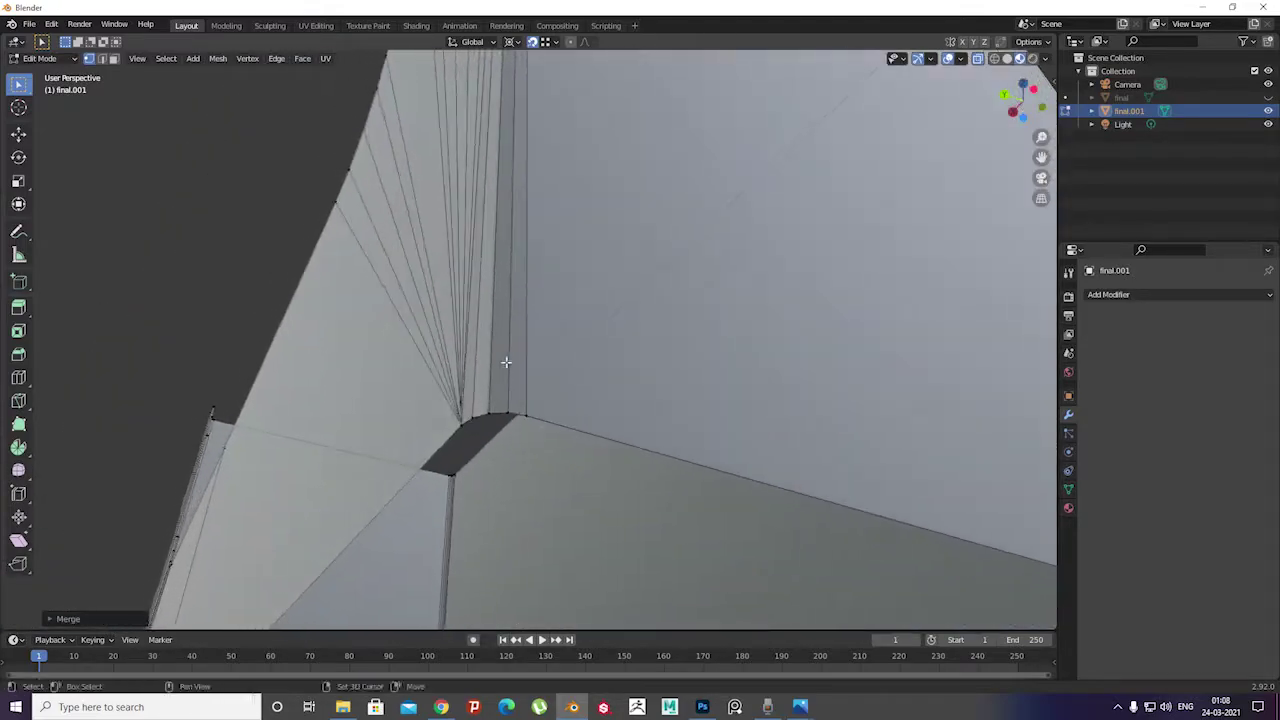
key("m")
scroll(515, 427, "down", 5)
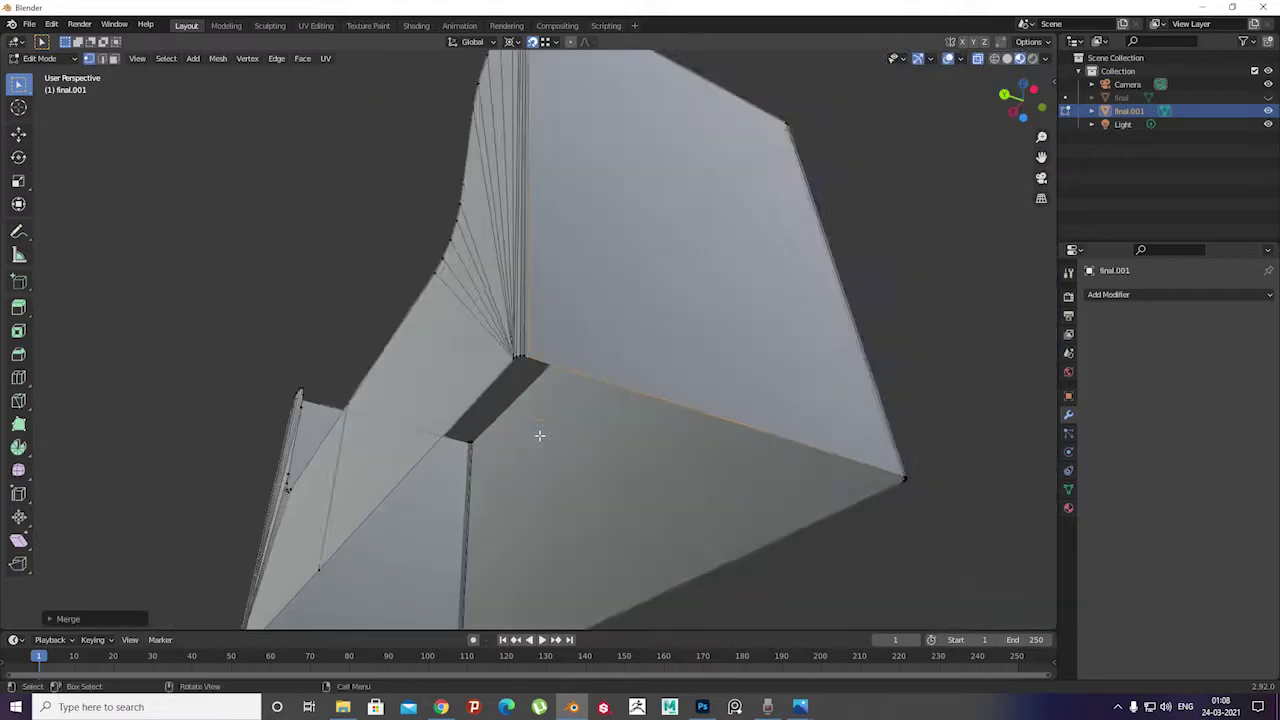
scroll(537, 434, "down", 5)
key("Tab")
scroll(510, 440, "up", 5)
scroll(505, 363, "up", 3)
Give the inner tray final.001 a Solidify modifier 0.001 m thick
left_click(1108, 295)
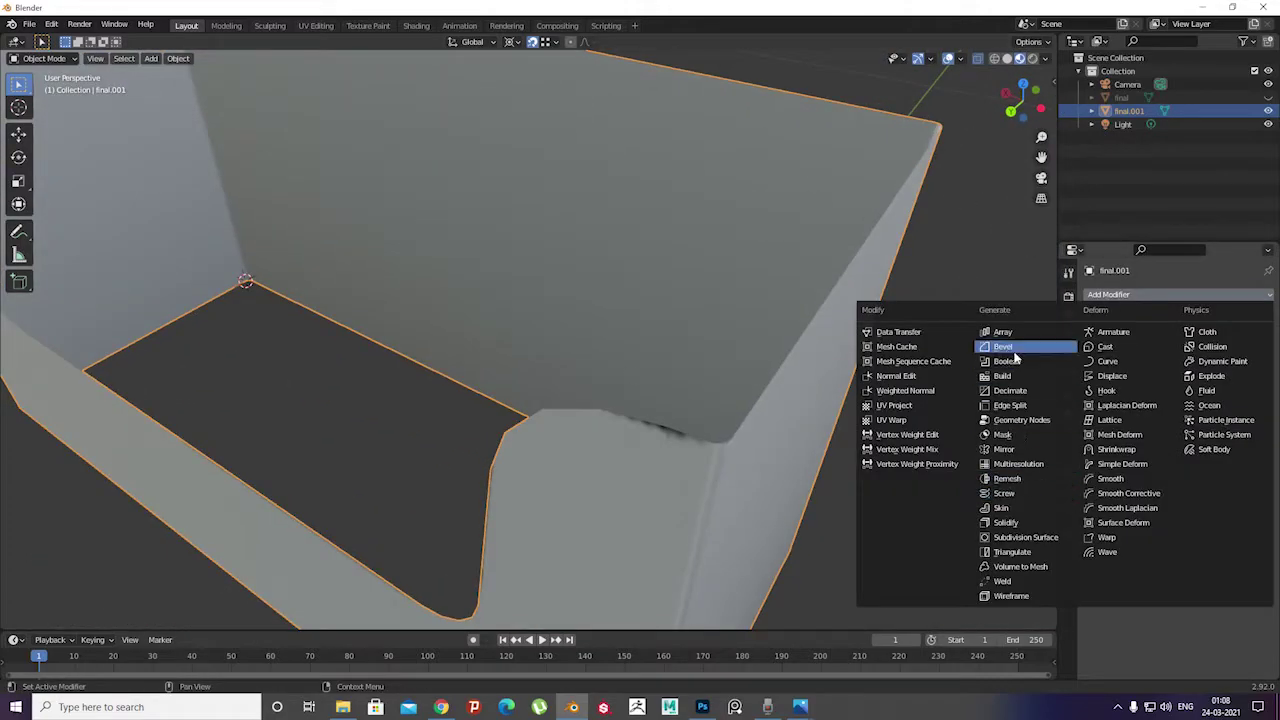
left_click(1006, 522)
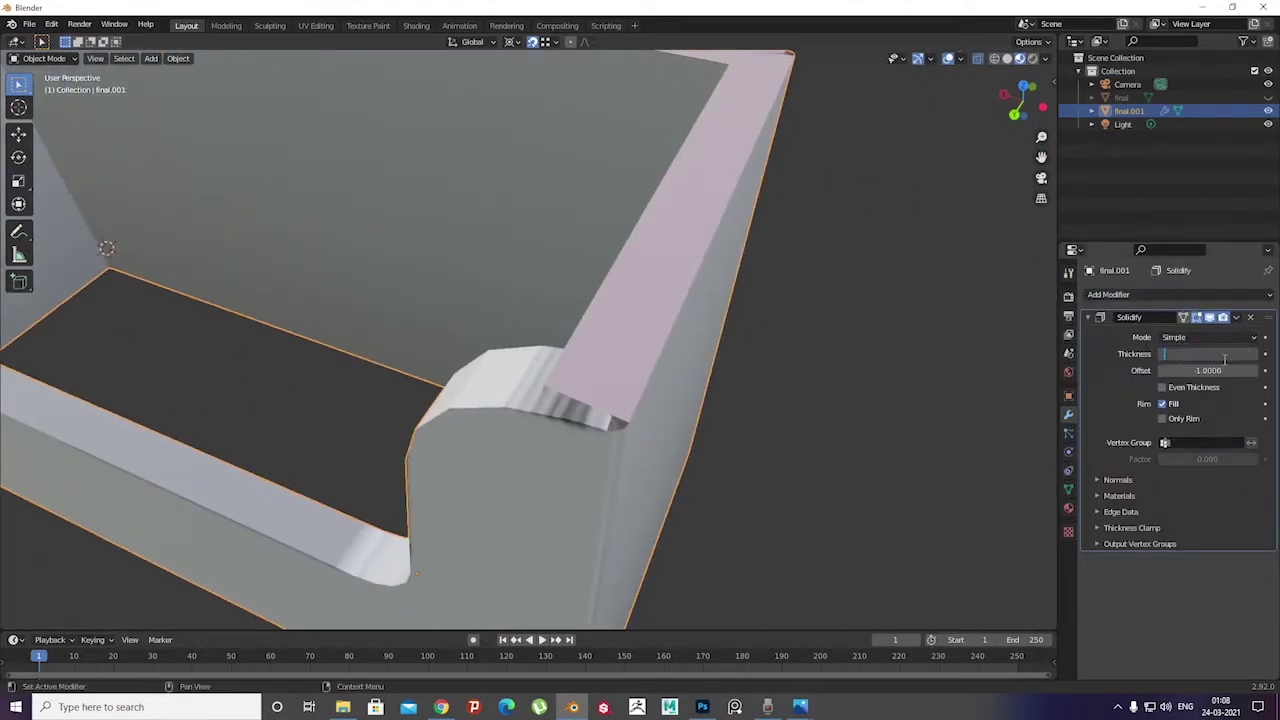
type("0.001")
key("Return")
mouse_move(560, 350)
middle_mouse_down()
mouse_move(357, 393)
mouse_move(501, 386)
mouse_move(1031, 66)
middle_mouse_up()
scroll(521, 353, "down", 5)
key("ctrl+z")
scroll(501, 386, "down", 3)
Edit the outer 'final' pack mesh in edge select and pick a vertical corner edge
left_click(1268, 97)
left_click(554, 294)
key("Tab")
mouse_move(554, 294)
middle_mouse_down()
mouse_move(480, 300)
mouse_move(460, 320)
mouse_move(483, 244)
middle_mouse_up()
key("alt+h")
left_click(101, 58)
left_click(483, 244)
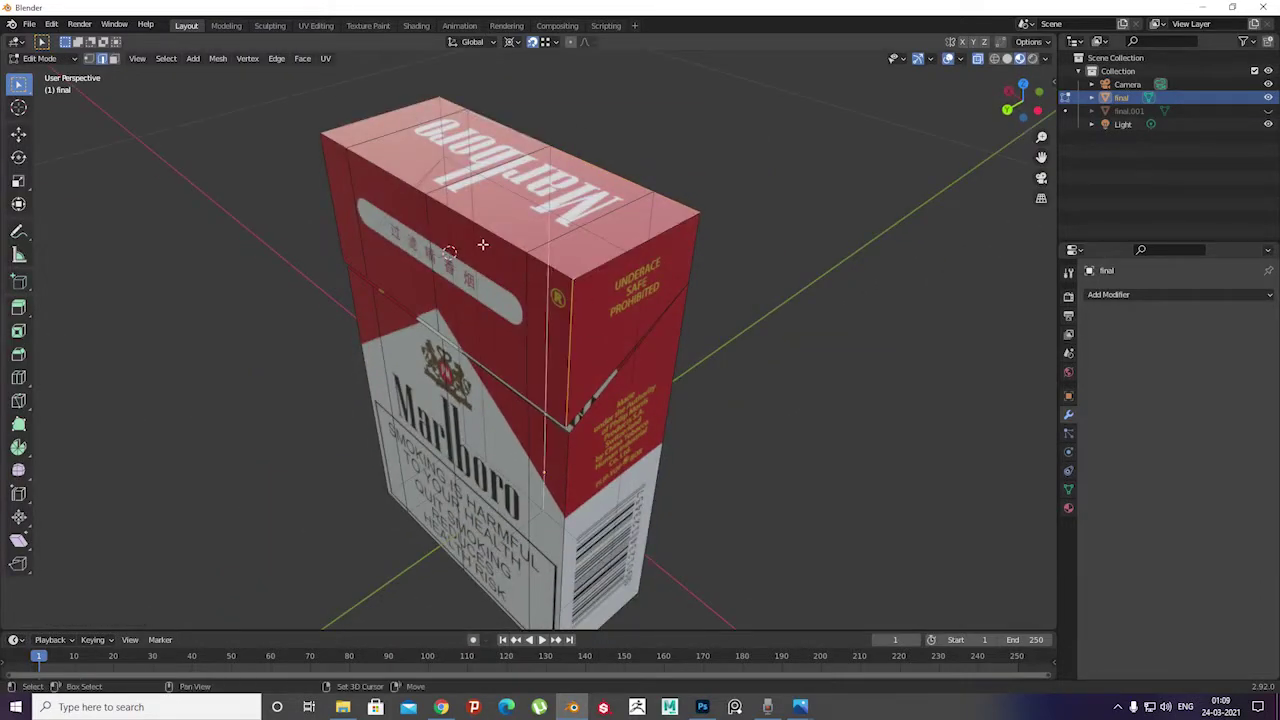
mouse_move(330, 181)
middle_mouse_down()
mouse_move(803, 449)
mouse_move(757, 349)
mouse_move(669, 314)
mouse_move(762, 394)
mouse_move(529, 369)
mouse_move(574, 371)
mouse_move(525, 438)
mouse_move(286, 289)
mouse_move(560, 437)
mouse_move(443, 400)
mouse_move(524, 371)
mouse_move(531, 423)
middle_mouse_up()
Bevel the outer pack's selected vertical corner edges
left_click(1268, 110)
mouse_move(674, 320)
middle_mouse_down()
mouse_move(600, 317)
mouse_move(481, 372)
mouse_move(497, 355)
middle_mouse_up()
right_click(497, 355)
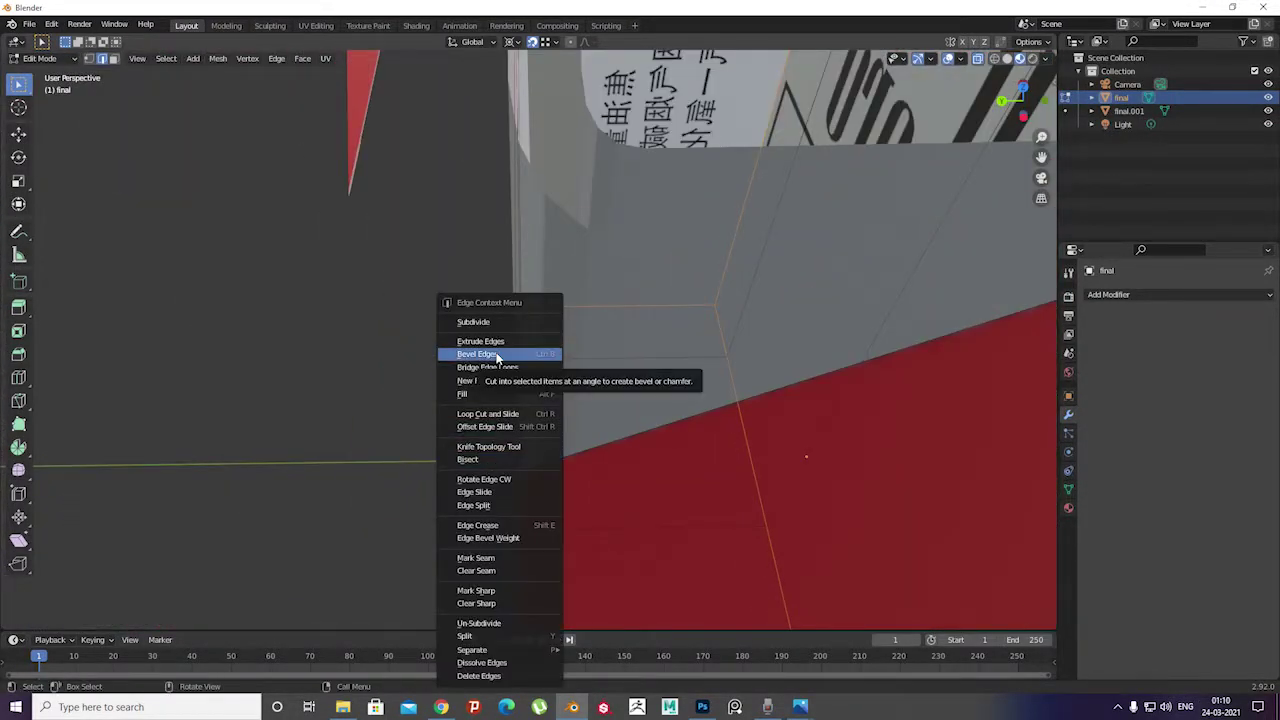
left_click(497, 355)
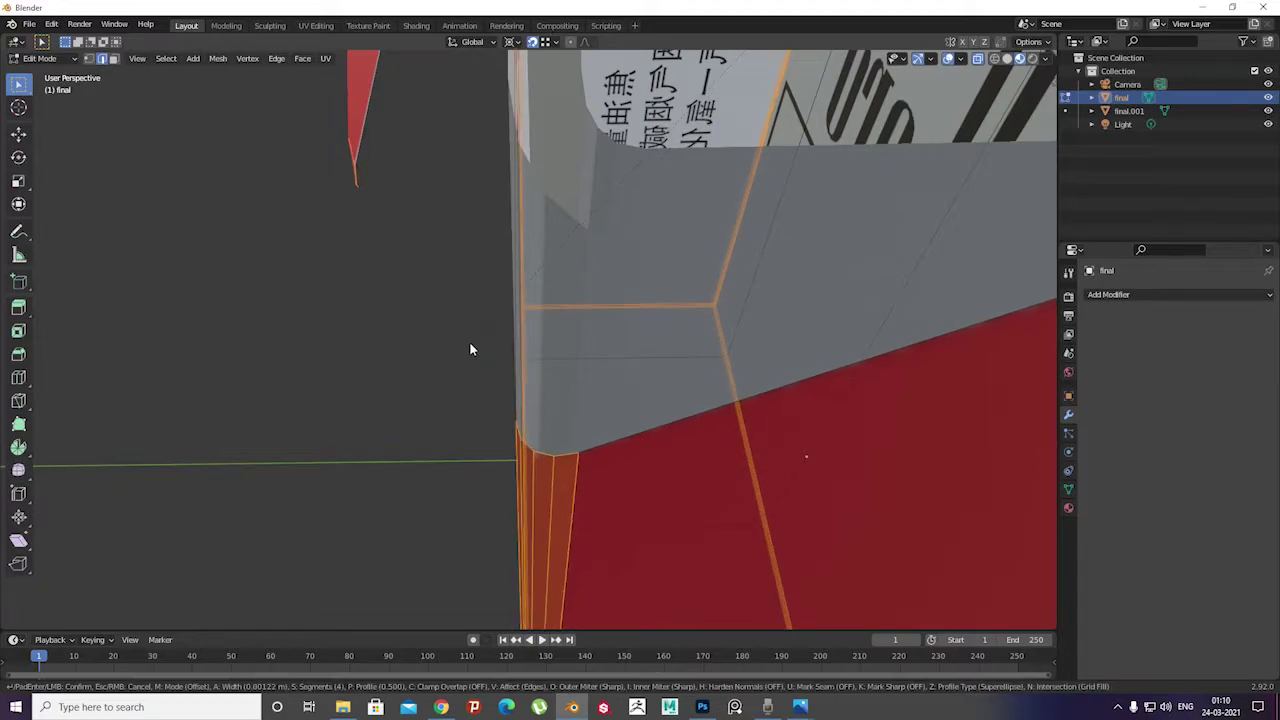
left_click(469, 341)
mouse_move(976, 68)
middle_mouse_down()
mouse_move(623, 257)
mouse_move(634, 80)
mouse_move(557, 354)
mouse_move(525, 171)
mouse_move(680, 346)
middle_mouse_up()
Return to Object Mode and apply Shade Smooth to the outer pack
key("Tab")
scroll(680, 346, "down", 4)
scroll(669, 291, "up", 6)
right_click(669, 291)
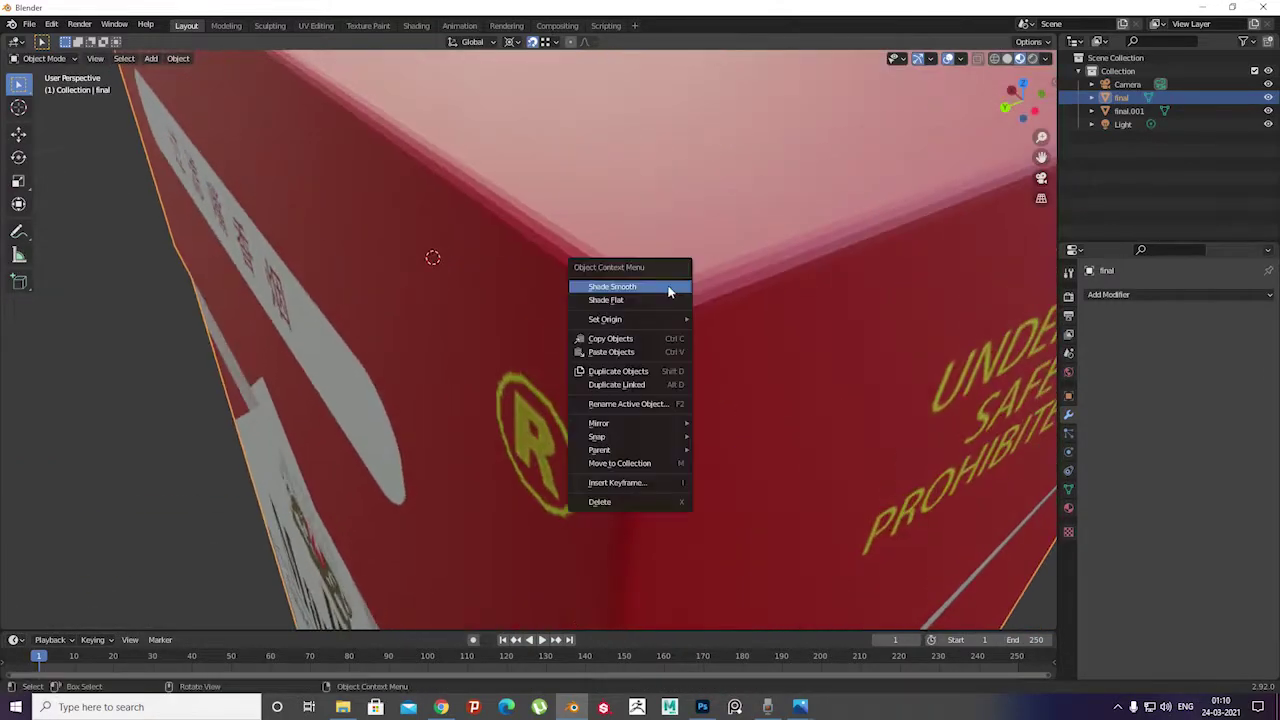
left_click(628, 290)
scroll(433, 281, "down", 5)
mouse_move(433, 281)
middle_mouse_down()
mouse_move(411, 200)
mouse_move(766, 200)
middle_mouse_up()
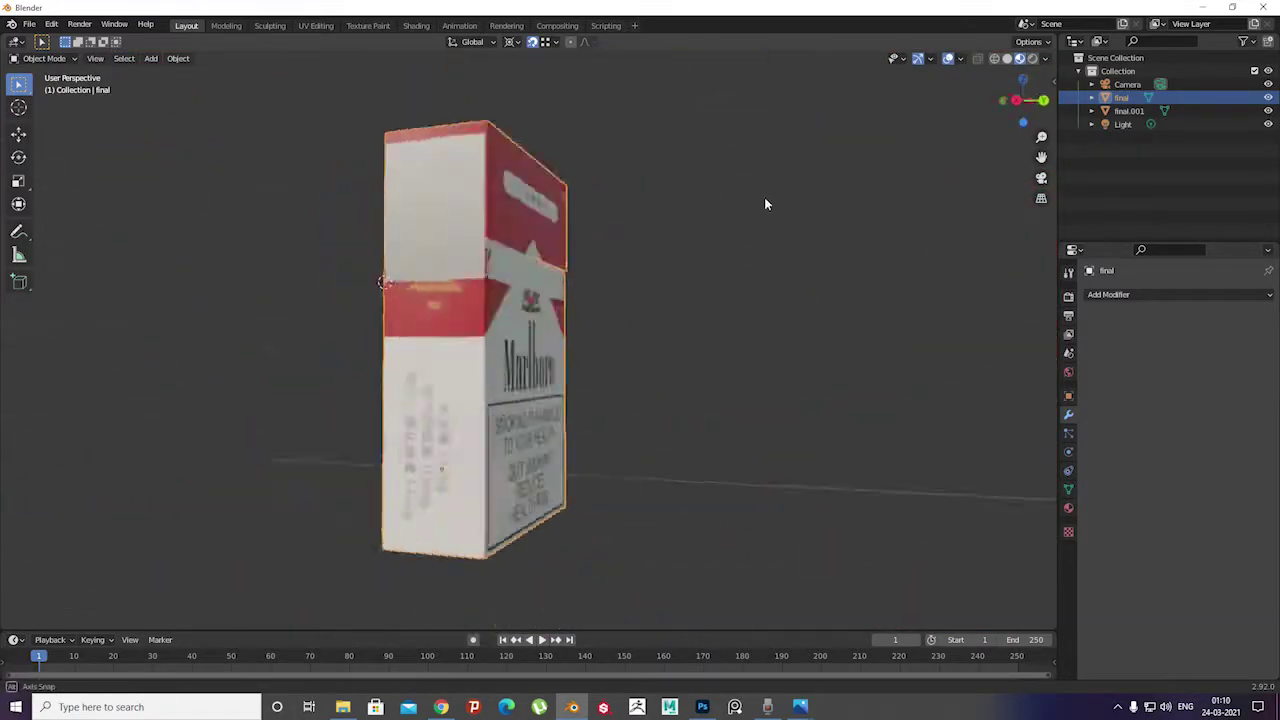
scroll(577, 232, "up", 5)
Select the inner tray final.001 and enter its Edit Mode
left_click(577, 232)
mouse_move(577, 232)
middle_mouse_down()
mouse_move(485, 73)
mouse_move(750, 197)
mouse_move(526, 323)
middle_mouse_up()
key("Tab")
scroll(485, 73, "up", 4)
scroll(750, 197, "down", 5)
scroll(526, 323, "up", 5)
Add a Solidify to the inner tray with thickness 0.001 m made negative
left_click(1110, 294)
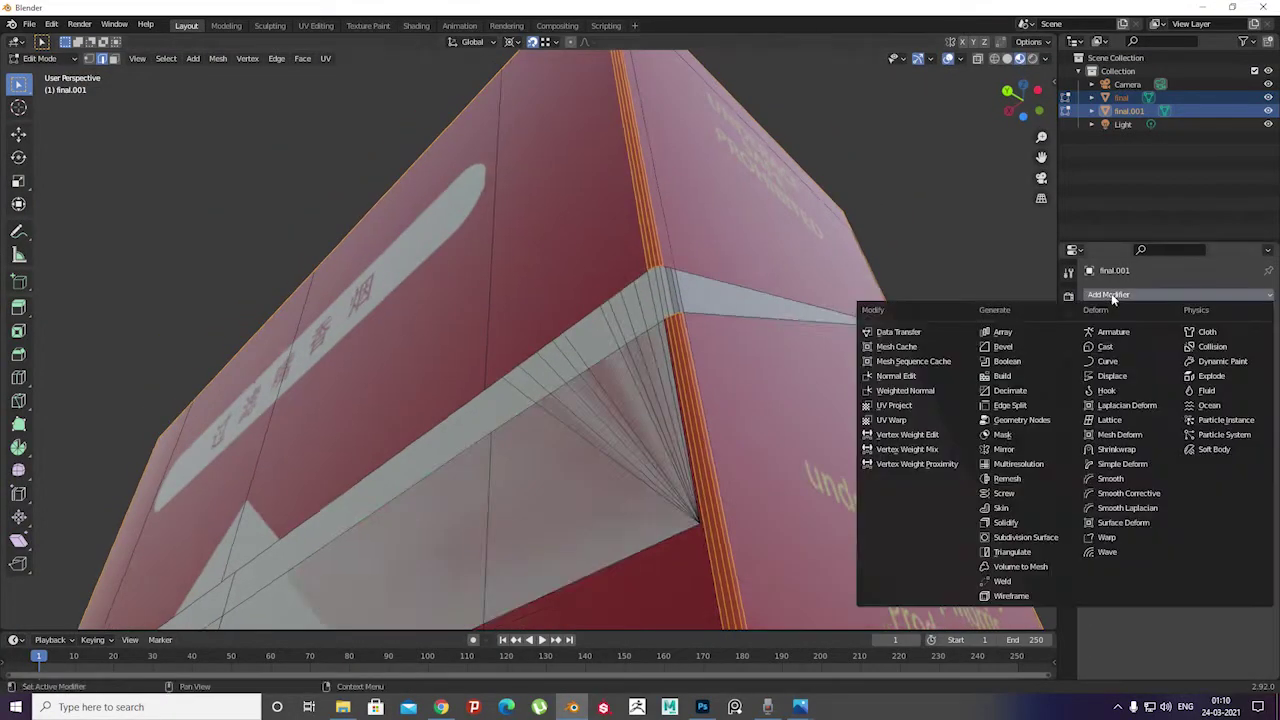
left_click(1018, 523)
middle_click_drag(760, 400, 703, 327)
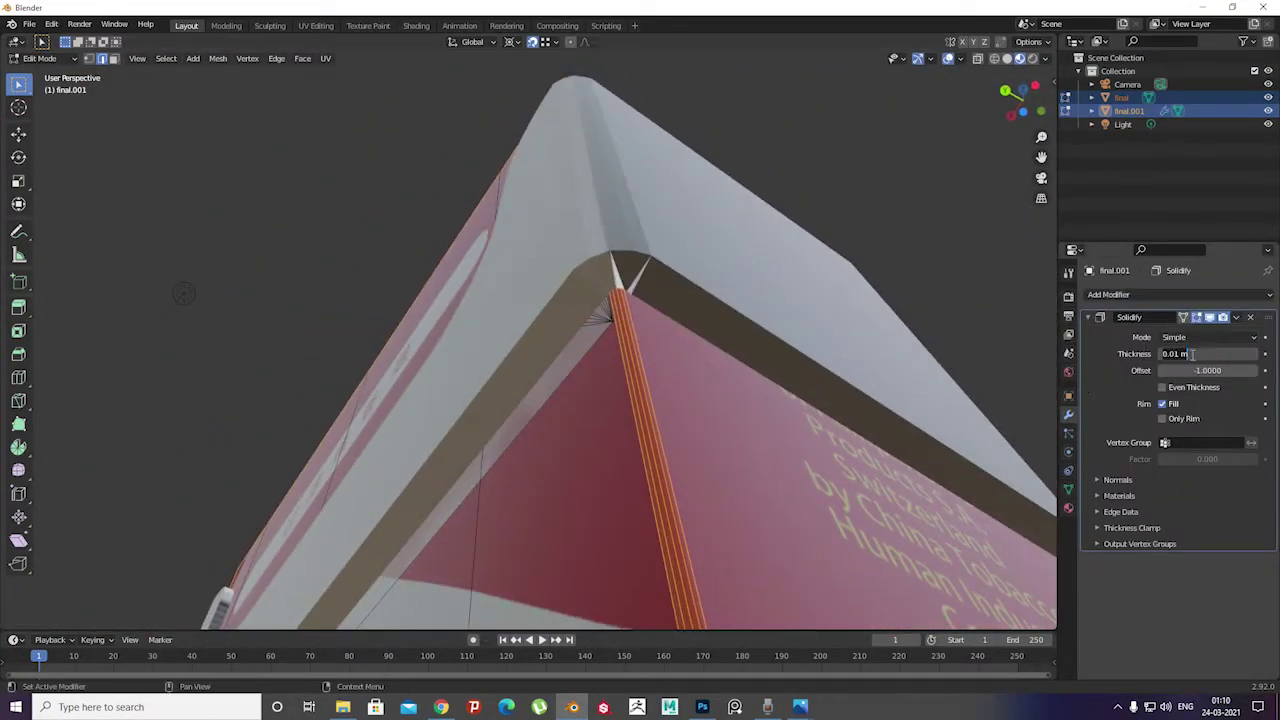
type("0")
key("Return")
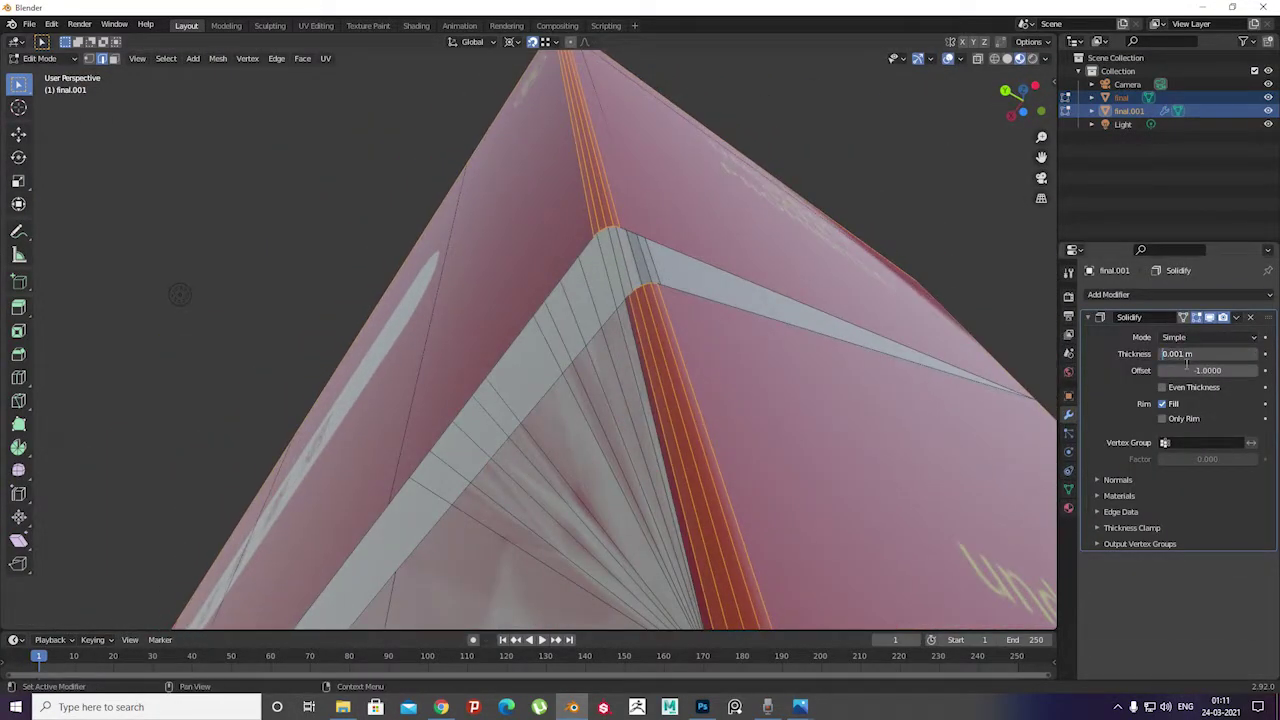
key("minus")
mouse_move(554, 257)
middle_mouse_down()
mouse_move(623, 249)
mouse_move(691, 349)
mouse_move(671, 414)
mouse_move(545, 421)
mouse_move(492, 254)
mouse_move(560, 262)
middle_mouse_up()
key("Tab")
double_click(1178, 354)
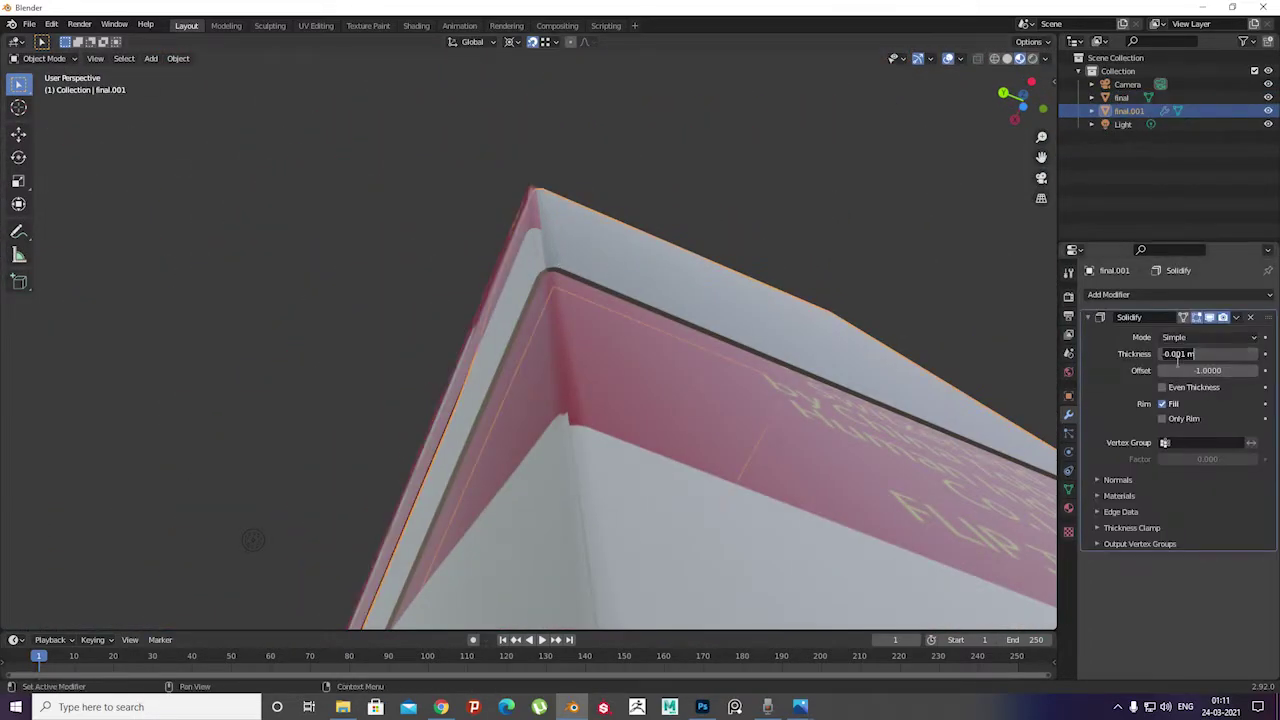
Add a Solidify to the outer 'final' pack with thickness -0.001 m
left_click(449, 360)
middle_click_drag(449, 360, 560, 380)
left_click(1108, 294)
left_click(1000, 523)
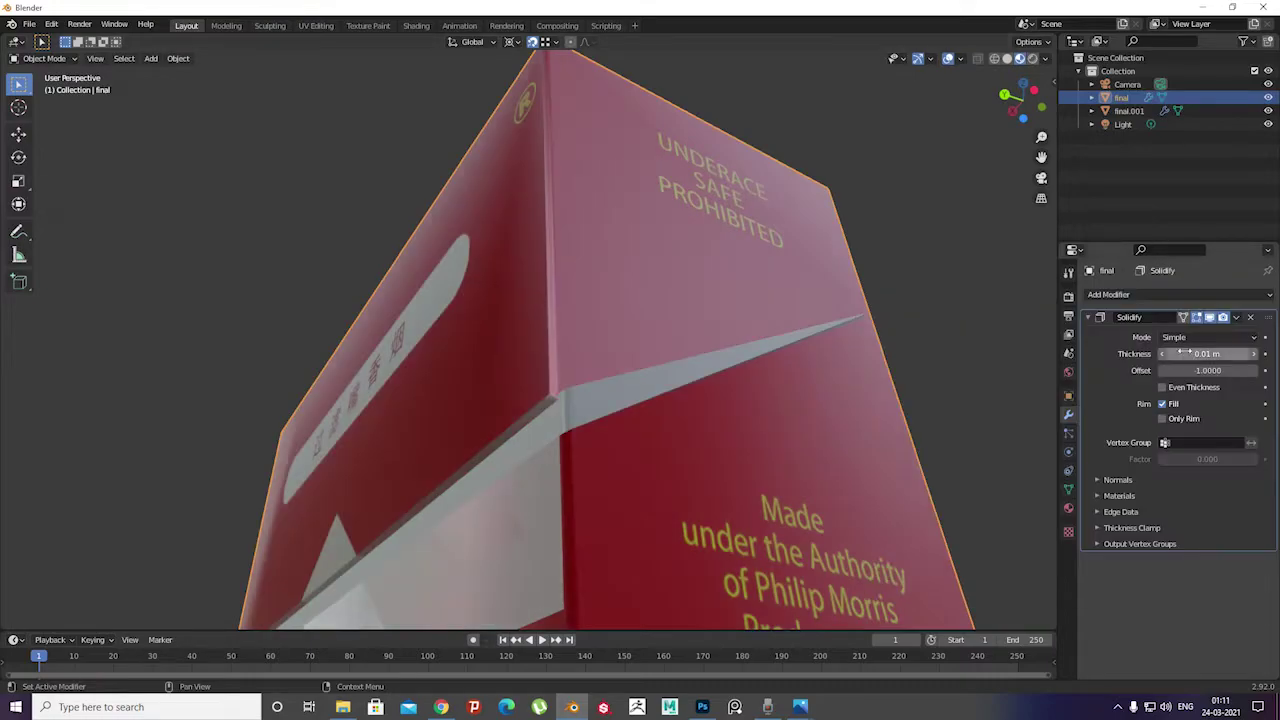
type("0.001")
key("Return")
type("-")
key("Return")
mouse_move(800, 340)
middle_mouse_down()
mouse_move(717, 346)
mouse_move(654, 451)
mouse_move(654, 325)
mouse_move(732, 326)
mouse_move(658, 310)
mouse_move(499, 357)
mouse_move(470, 283)
middle_mouse_up()
scroll(732, 326, "down", 3)
left_click(499, 357)
Duplicate both pack objects and place the copy left of the original
key("KP_1")
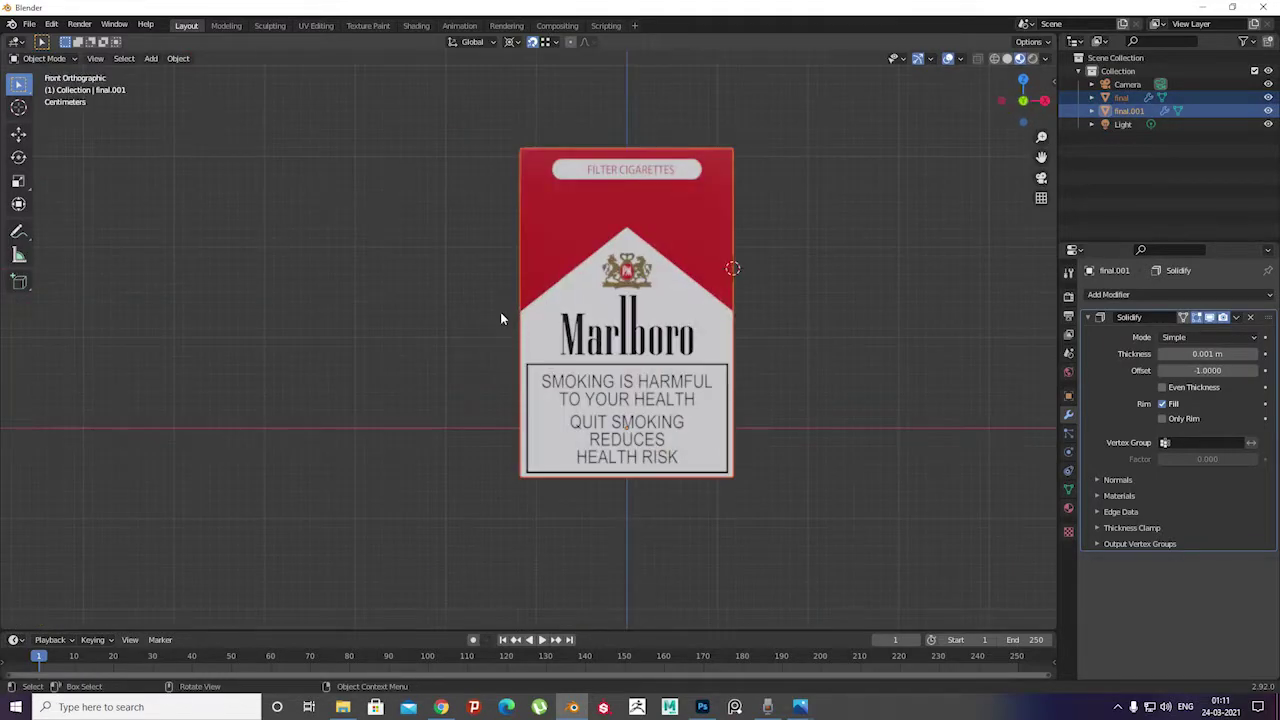
key("shift+d")
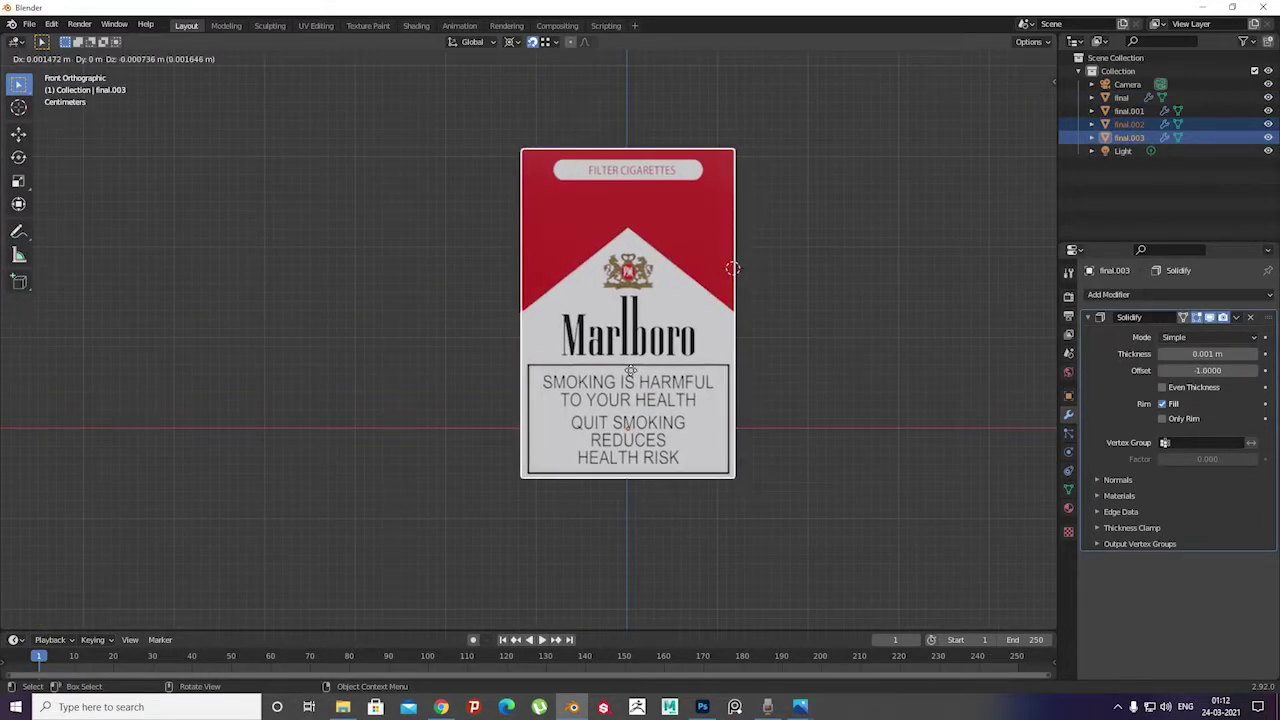
left_click(732, 268)
mouse_move(732, 268)
middle_mouse_down()
mouse_move(504, 342)
mouse_move(364, 343)
middle_mouse_up()
In the copy's Edit Mode, select the lid band faces
key("Tab")
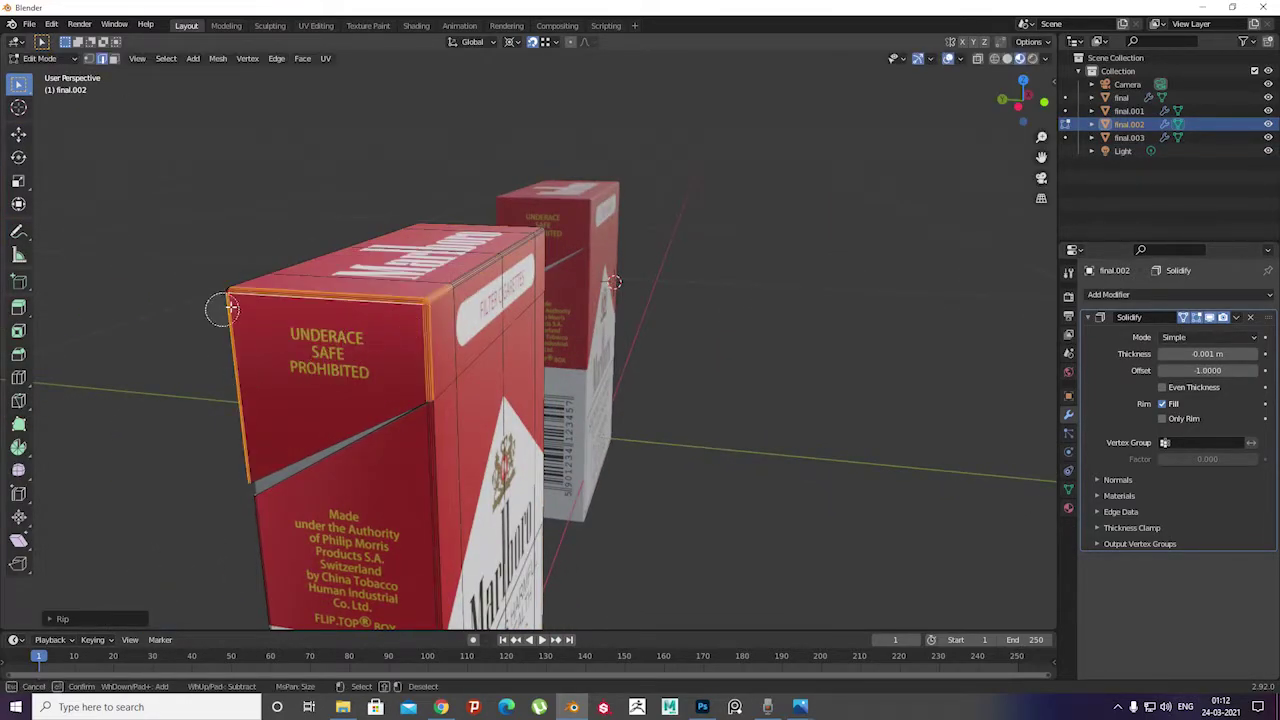
middle_click_drag(222, 310, 318, 525)
middle_click_drag(493, 345, 343, 169)
scroll(343, 169, "up", 3)
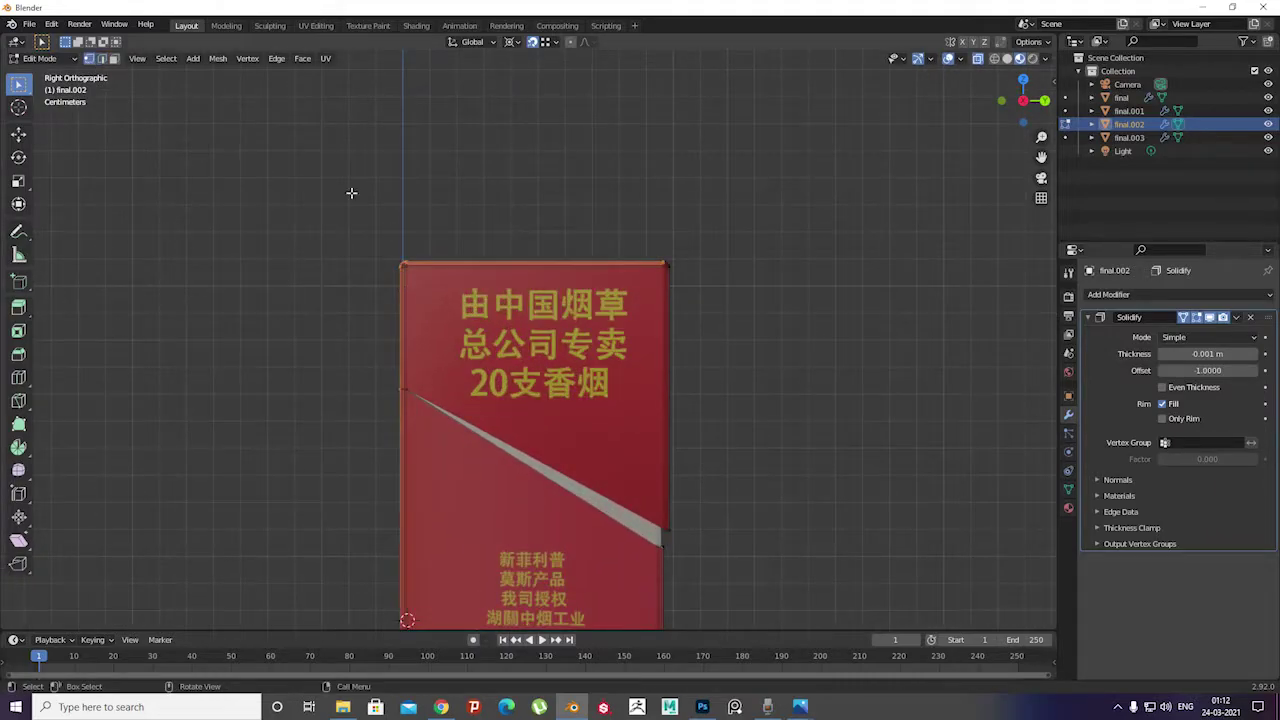
scroll(597, 317, "up", 4)
scroll(676, 389, "down", 3)
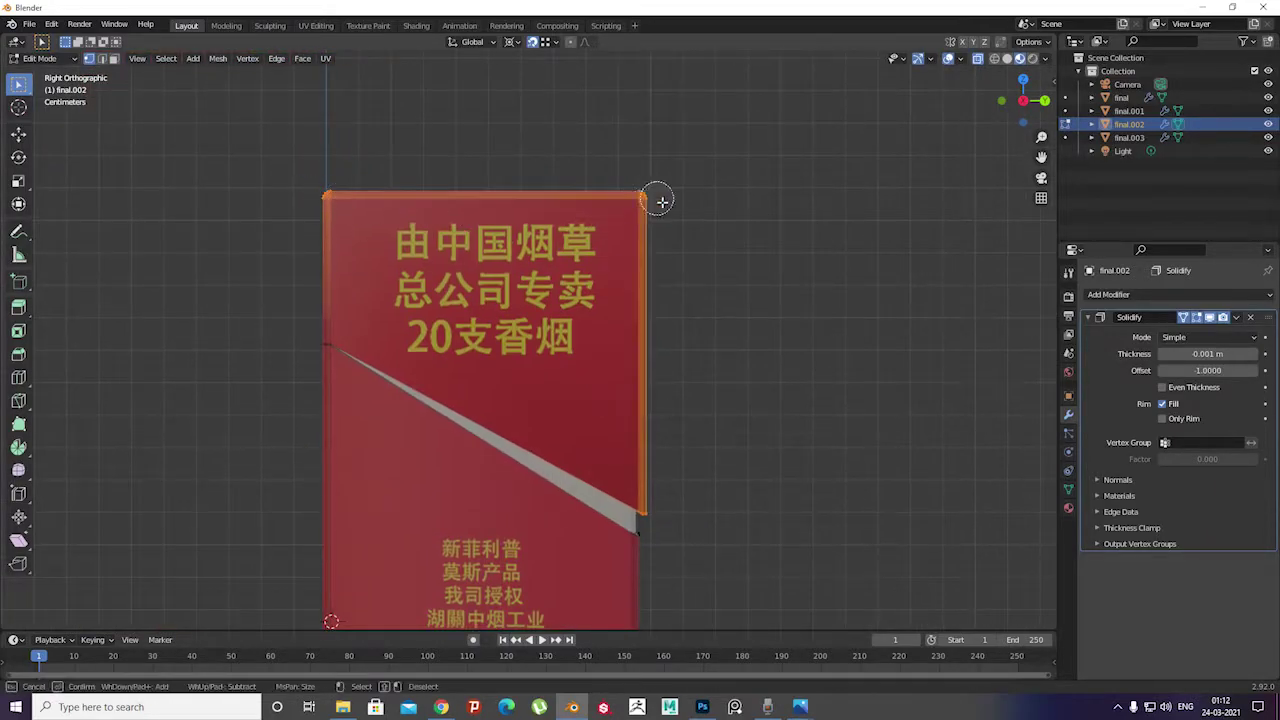
mouse_move(343, 348)
middle_mouse_down()
mouse_move(380, 323)
mouse_move(109, 191)
mouse_move(380, 428)
middle_mouse_up()
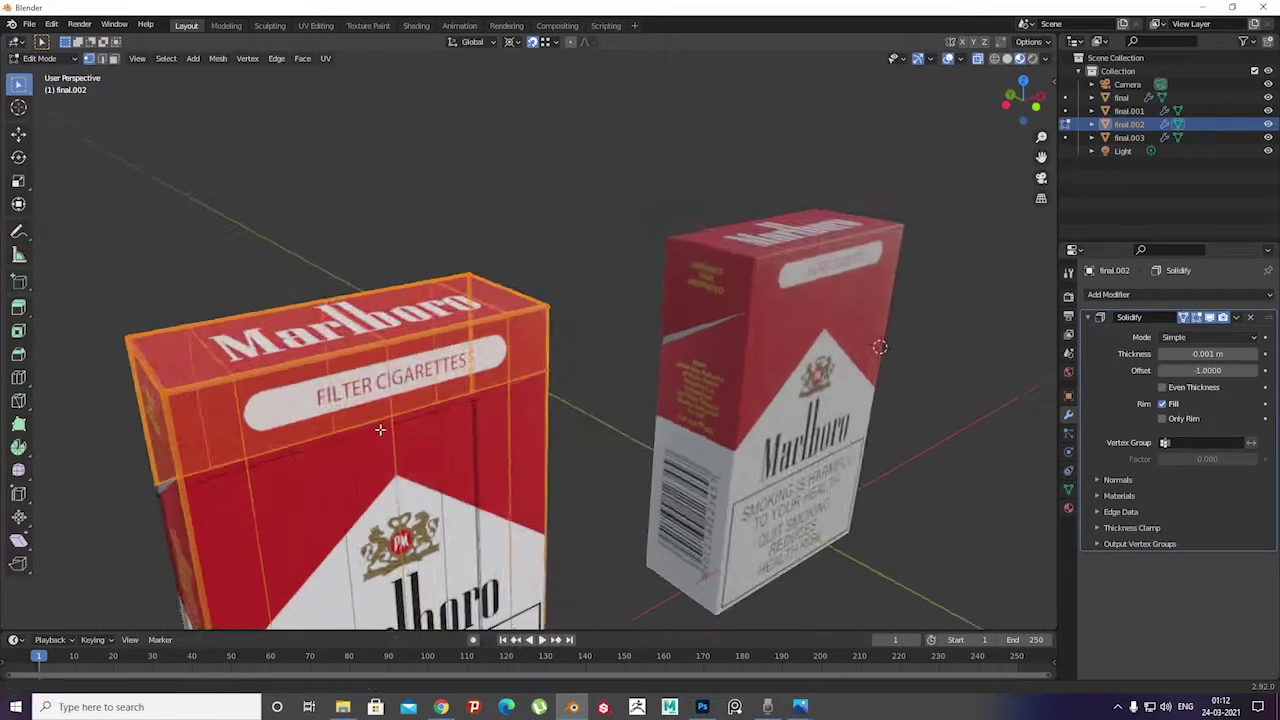
scroll(506, 346, "up", 5)
left_click(506, 346, "shift")
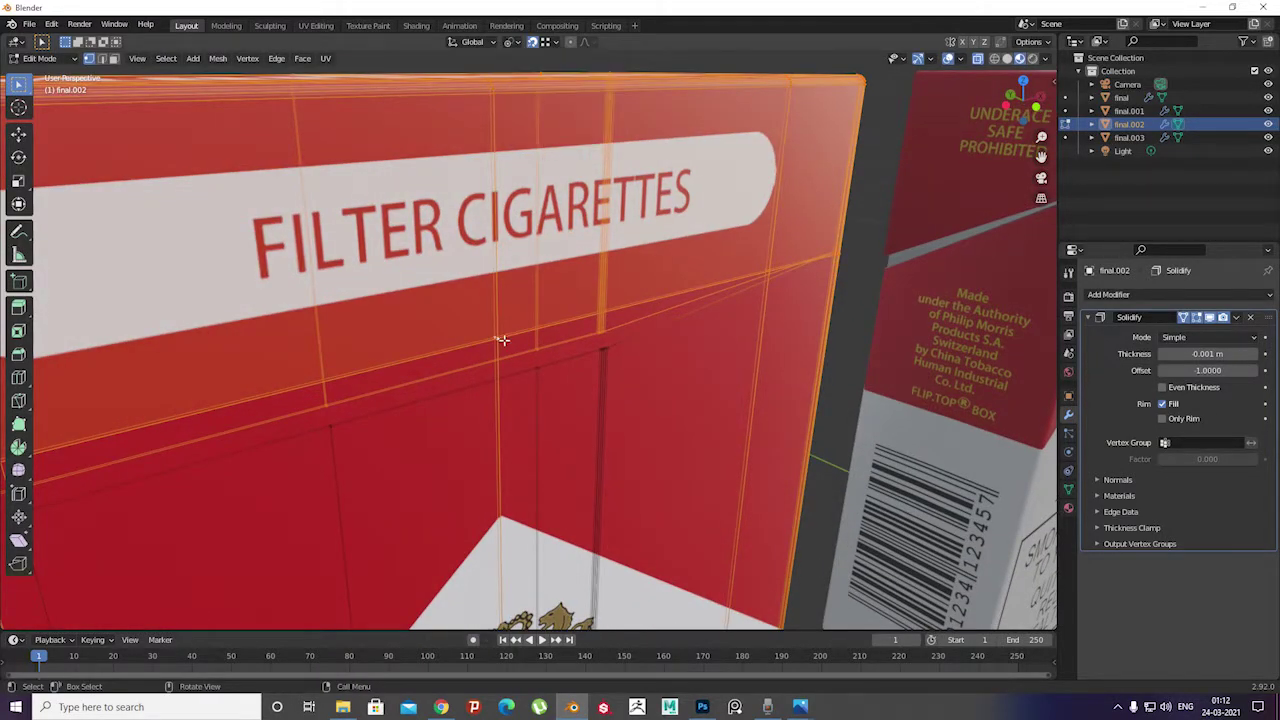
Rotate the copied pack's lid faces open from a side view
key("KP_3")
key("r")
key("Return")
mouse_move(629, 354)
middle_mouse_down()
mouse_move(246, 343)
mouse_move(882, 241)
mouse_move(572, 226)
middle_mouse_up()
key("Tab")
Select the opened pack's inner tray
scroll(572, 226, "up", 5)
mouse_move(640, 300)
middle_mouse_down()
mouse_move(457, 225)
mouse_move(538, 279)
mouse_move(500, 341)
mouse_move(556, 289)
mouse_move(411, 294)
middle_mouse_up()
scroll(457, 225, "down", 5)
left_click(538, 279)
Add a 16-vertex cylinder, thinned to 0.02 m radius and 0.25 m depth, inside the packs
scroll(500, 341, "up", 5)
scroll(411, 294, "down", 5)
mouse_move(409, 372)
middle_mouse_down()
mouse_move(591, 296)
mouse_move(360, 365)
middle_mouse_up()
key("shift+a")
left_click(485, 455)
left_click(68, 619)
left_click(174, 459)
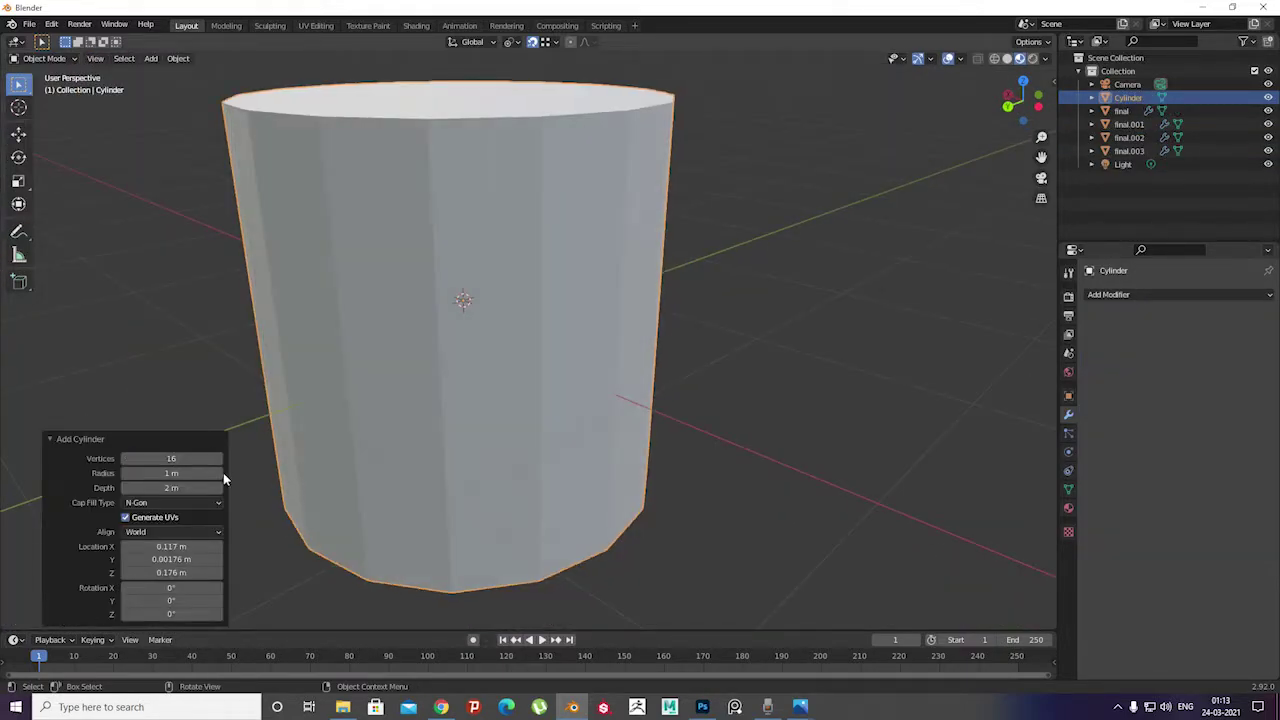
left_click_drag(170, 473, 73, 480)
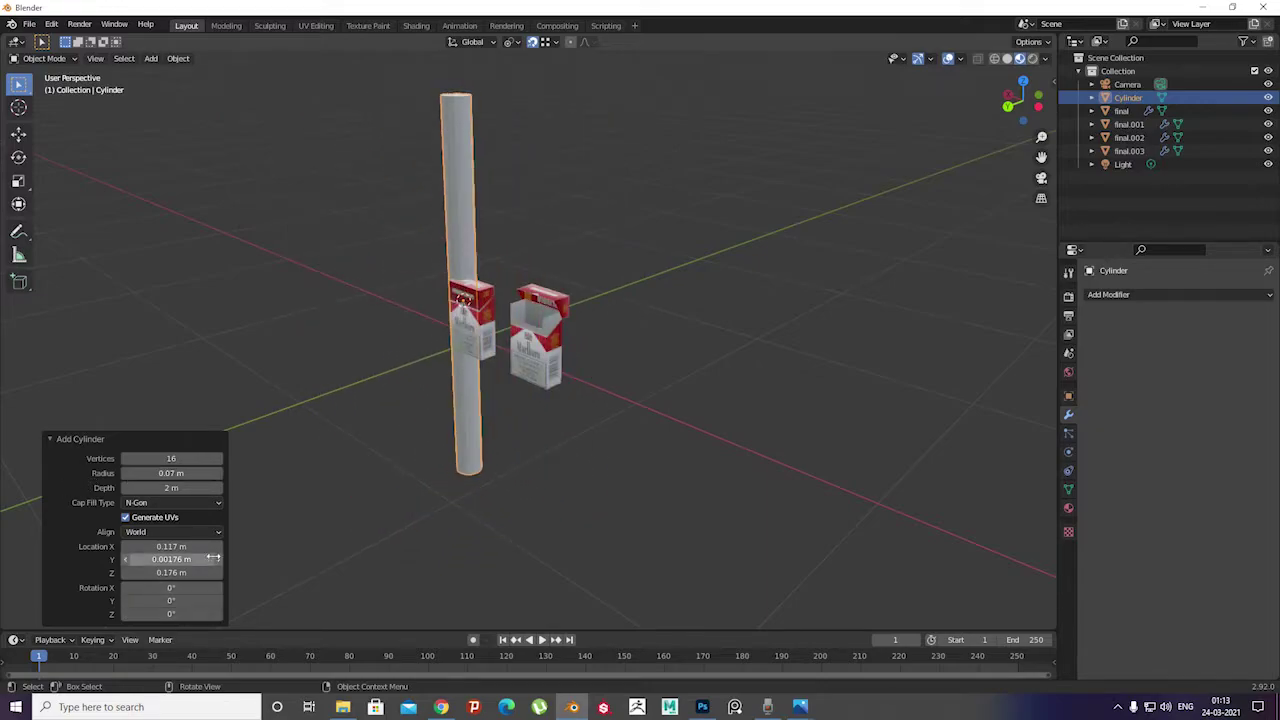
left_click_drag(200, 547, 150, 547)
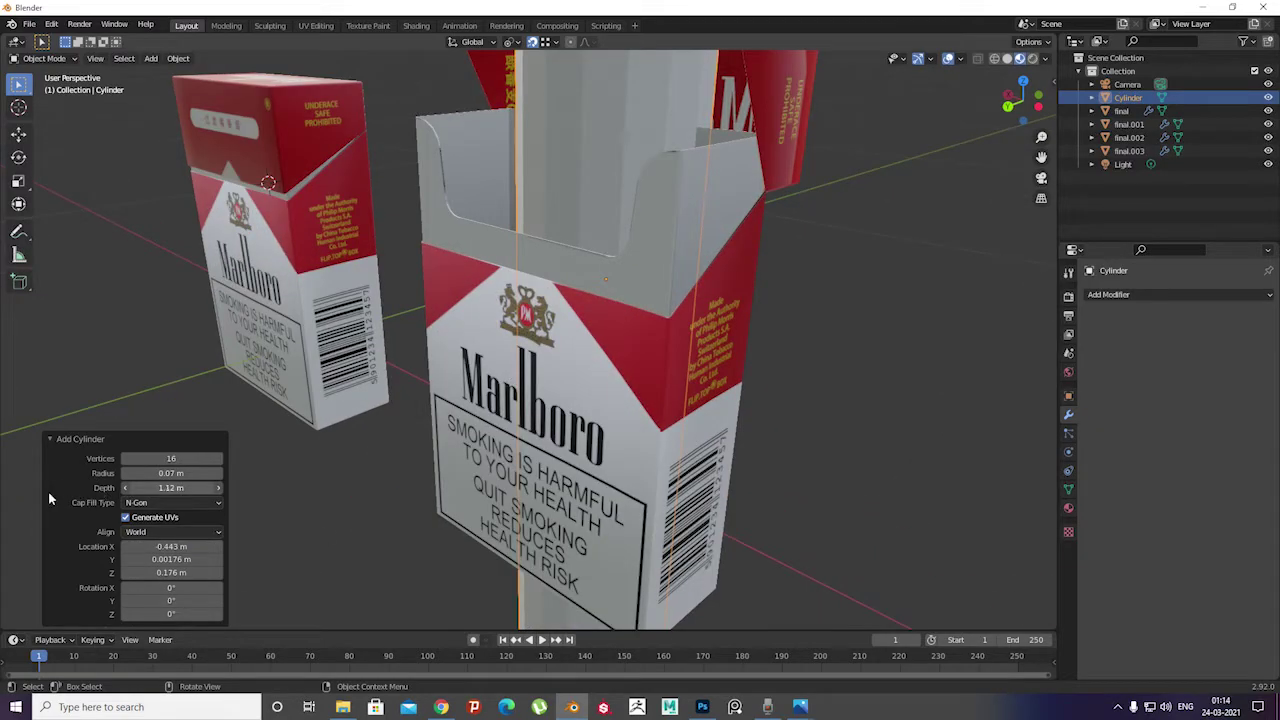
left_click_drag(49, 498, 30, 498)
mouse_move(170, 473)
left_mouse_down()
mouse_move(110, 479)
mouse_move(130, 478)
left_mouse_up()
Set the cigarette to 0.015 m radius and 0.37 m length, then tilt it around X
scroll(550, 304, "up", 4)
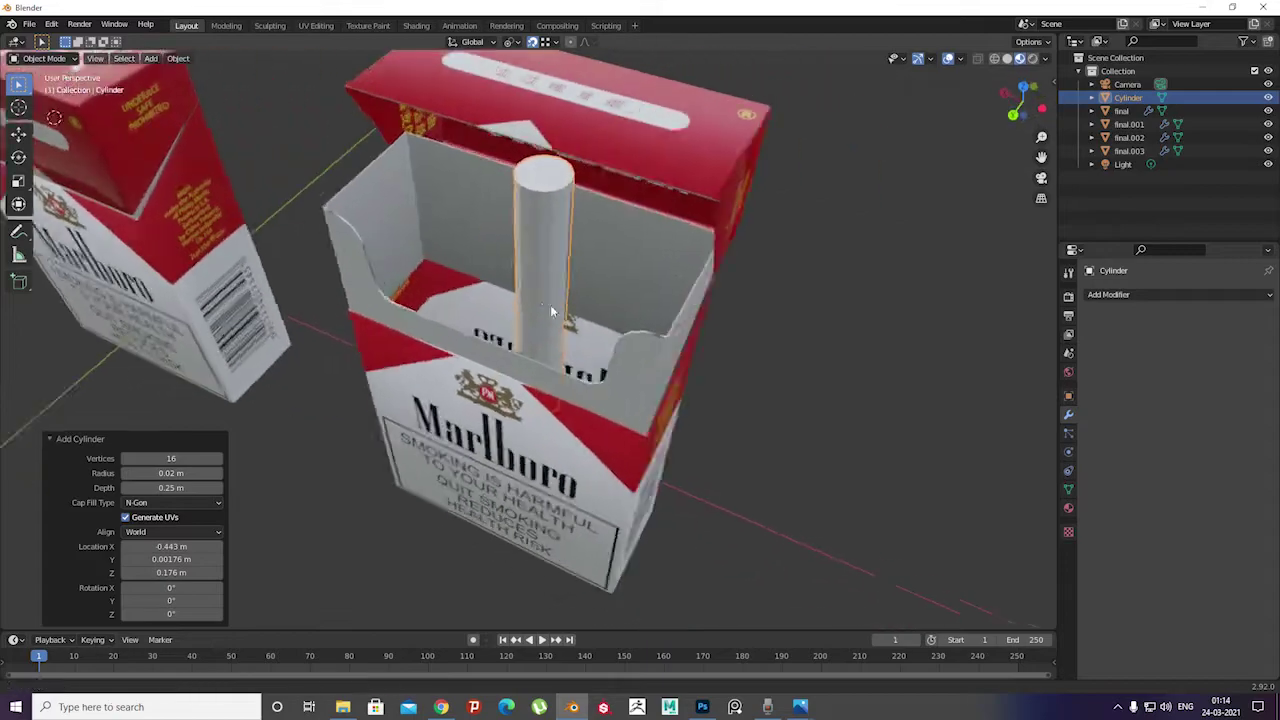
middle_click_drag(550, 304, 528, 328)
key("Return")
scroll(374, 334, "down", 3)
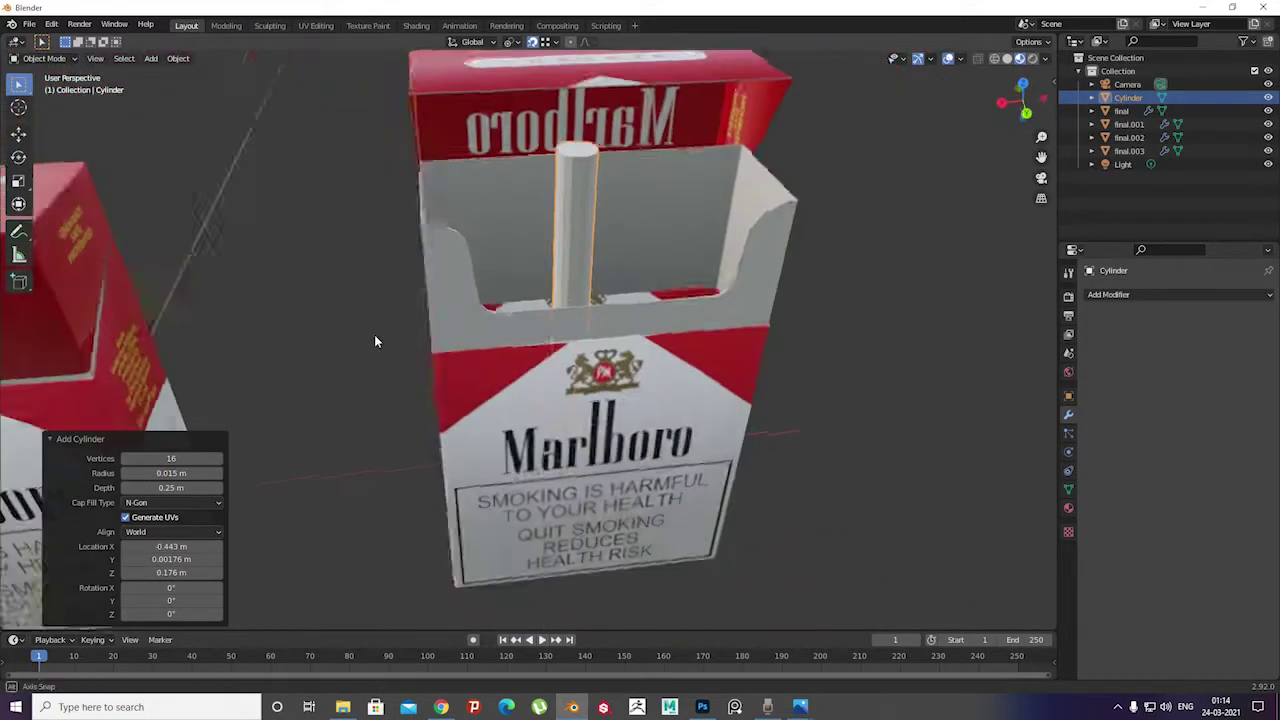
middle_click_drag(374, 334, 285, 330)
key("KP_1")
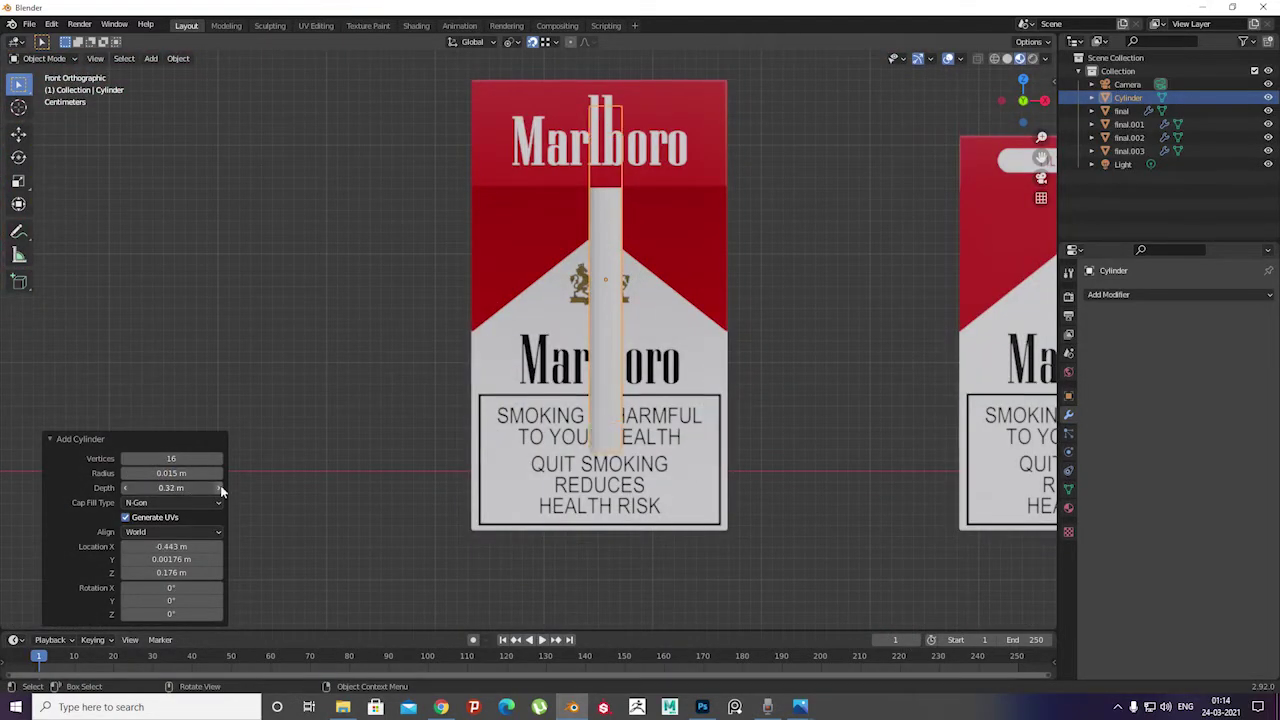
left_click_drag(220, 487, 240, 487)
left_click_drag(170, 587, 174, 587)
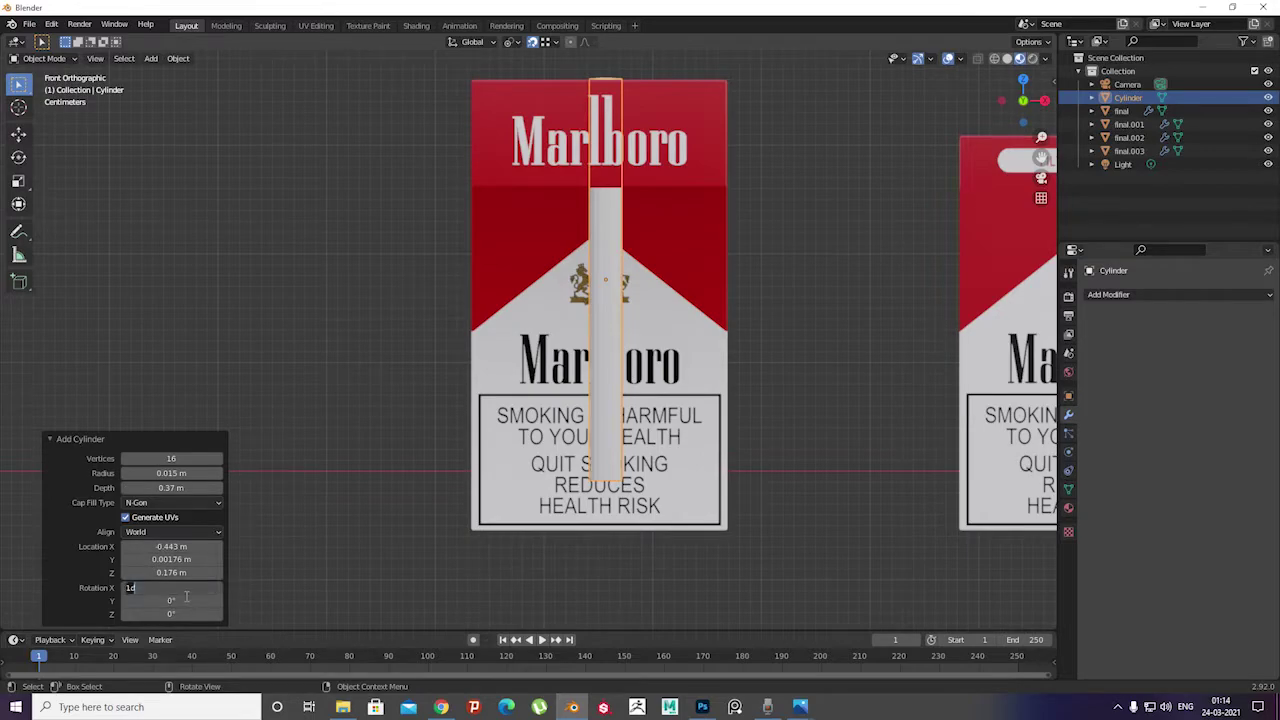
Re-add the cigarette cylinder and slide it toward the pack's corner
middle_click_drag(167, 598, 577, 437)
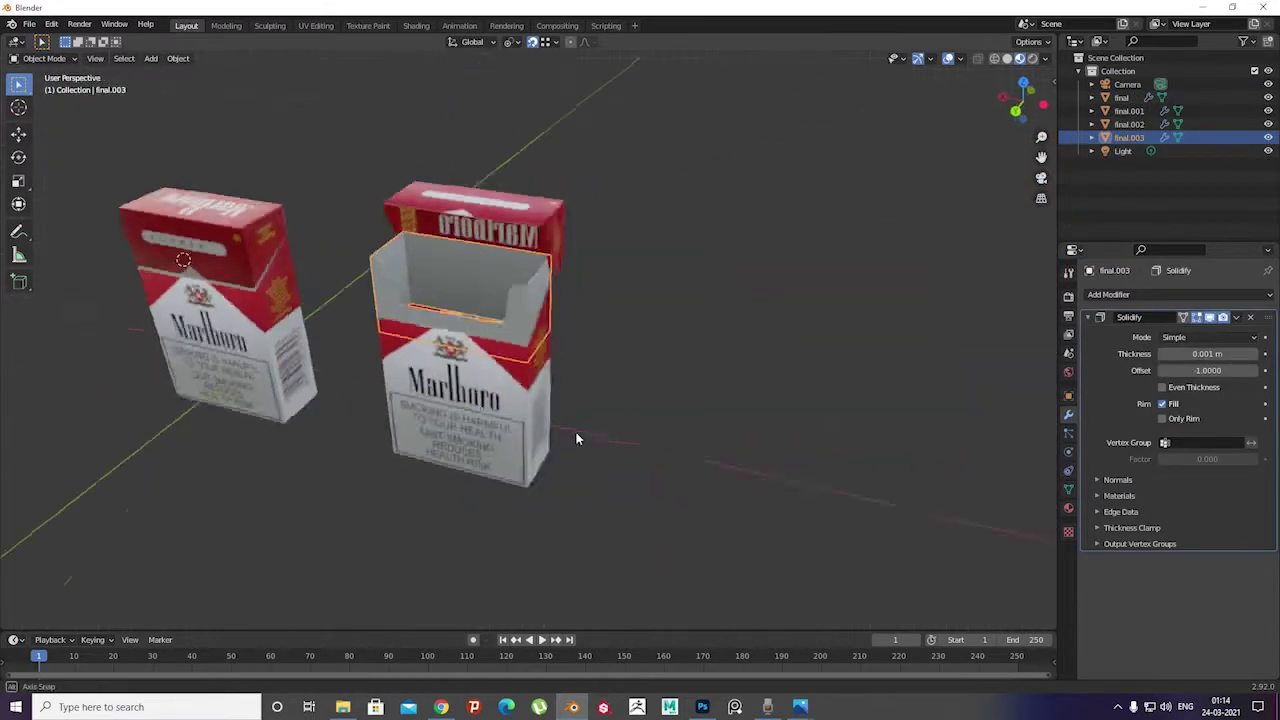
key("shift+a")
left_click(320, 370)
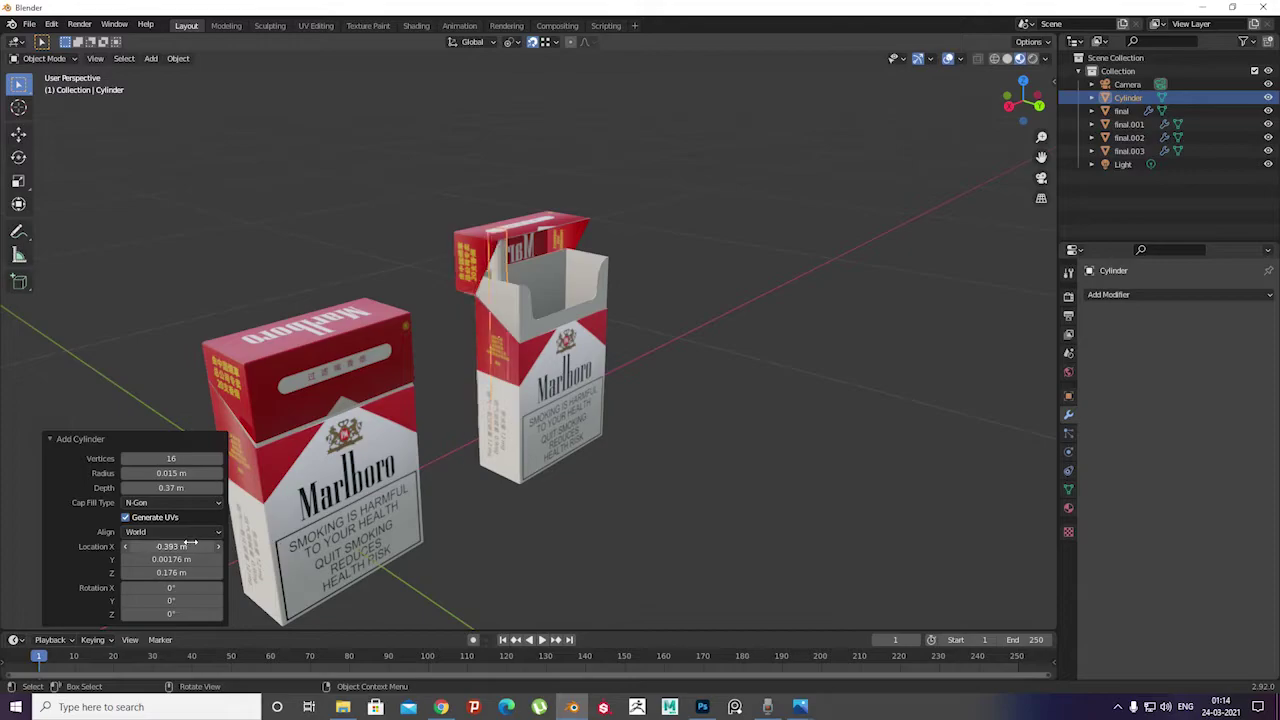
mouse_move(190, 546)
left_mouse_down()
mouse_move(223, 559)
mouse_move(205, 573)
left_mouse_up()
key("KP_Decimal")
Position the cigarette at Z 0.146 m, Y 0.0718 m and X -0.347 m
scroll(223, 573, "down", 3)
middle_click_drag(363, 414, 349, 494)
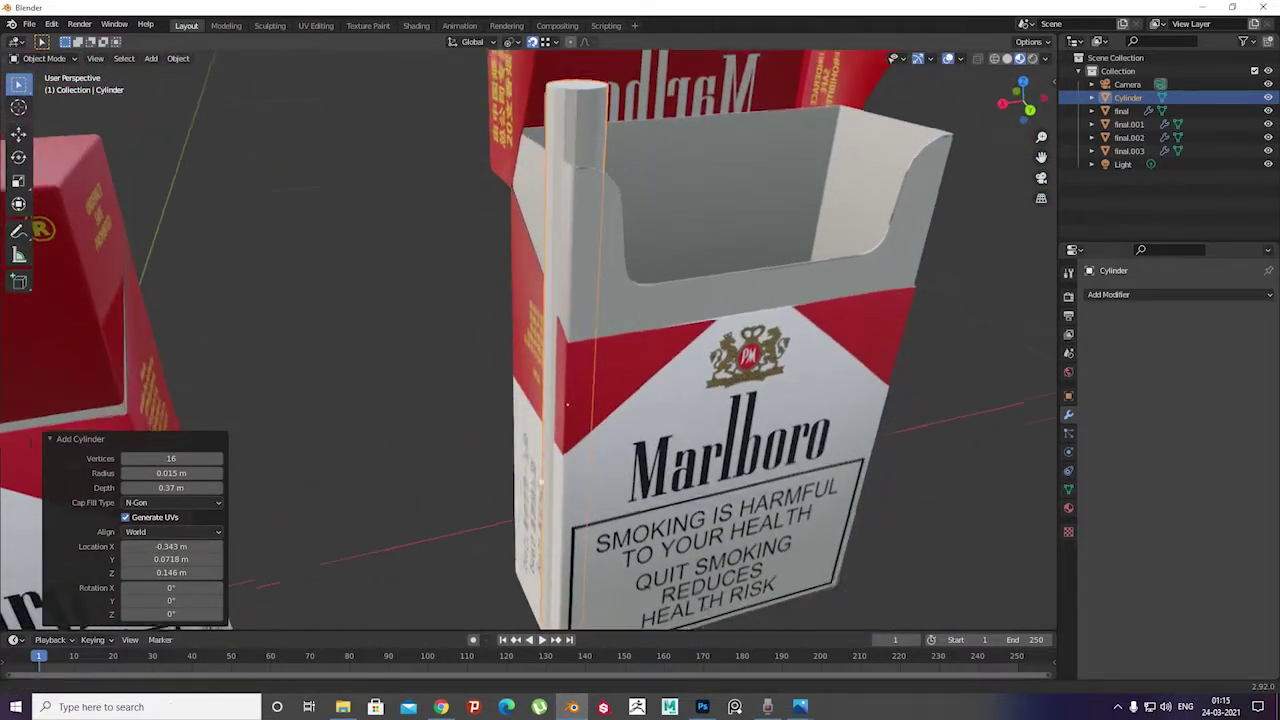
left_click_drag(205, 559, 223, 565)
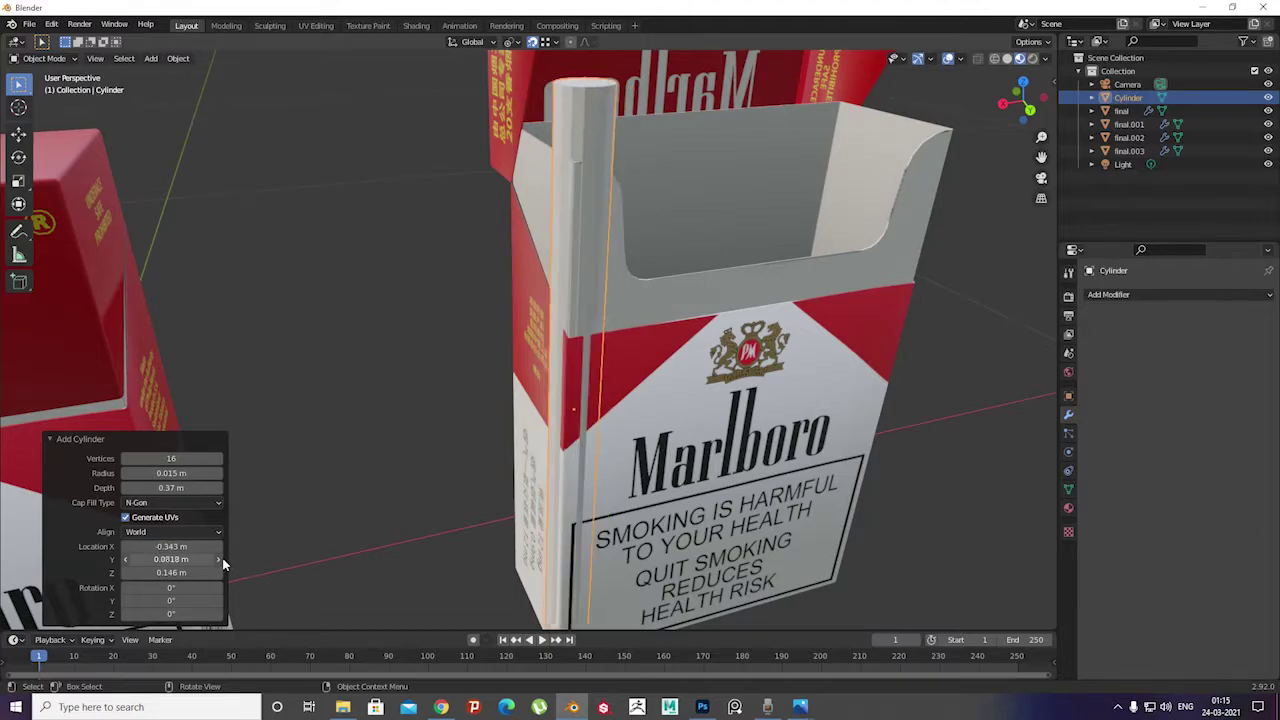
middle_click_drag(223, 565, 414, 457)
left_click(125, 559)
middle_click_drag(240, 540, 318, 523)
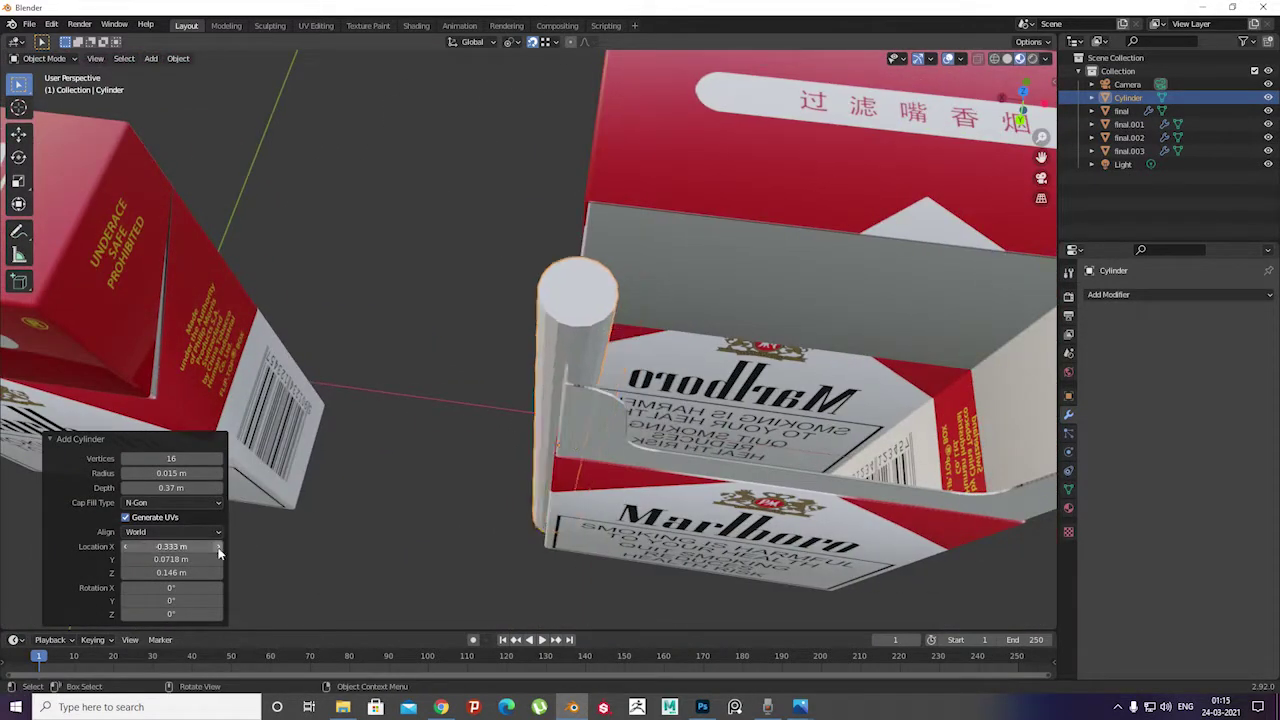
left_click(125, 547)
left_click_drag(138, 547, 183, 547)
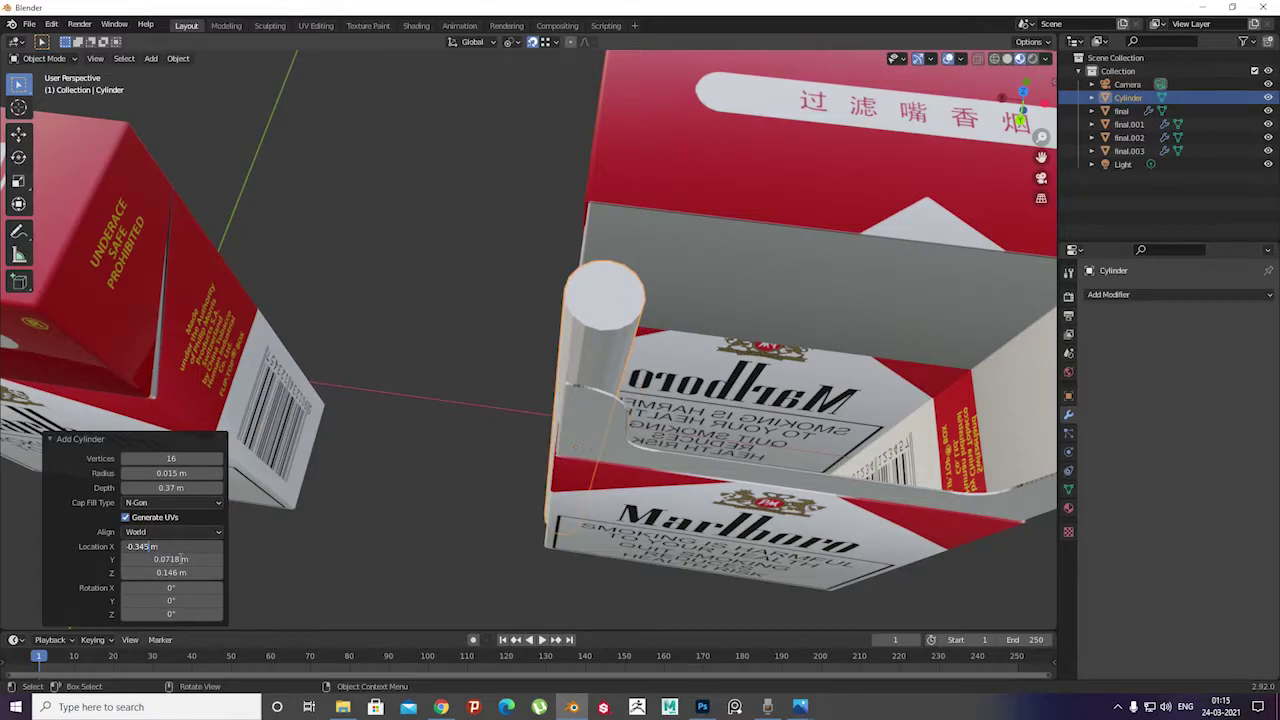
type("7")
middle_click_drag(262, 462, 453, 370)
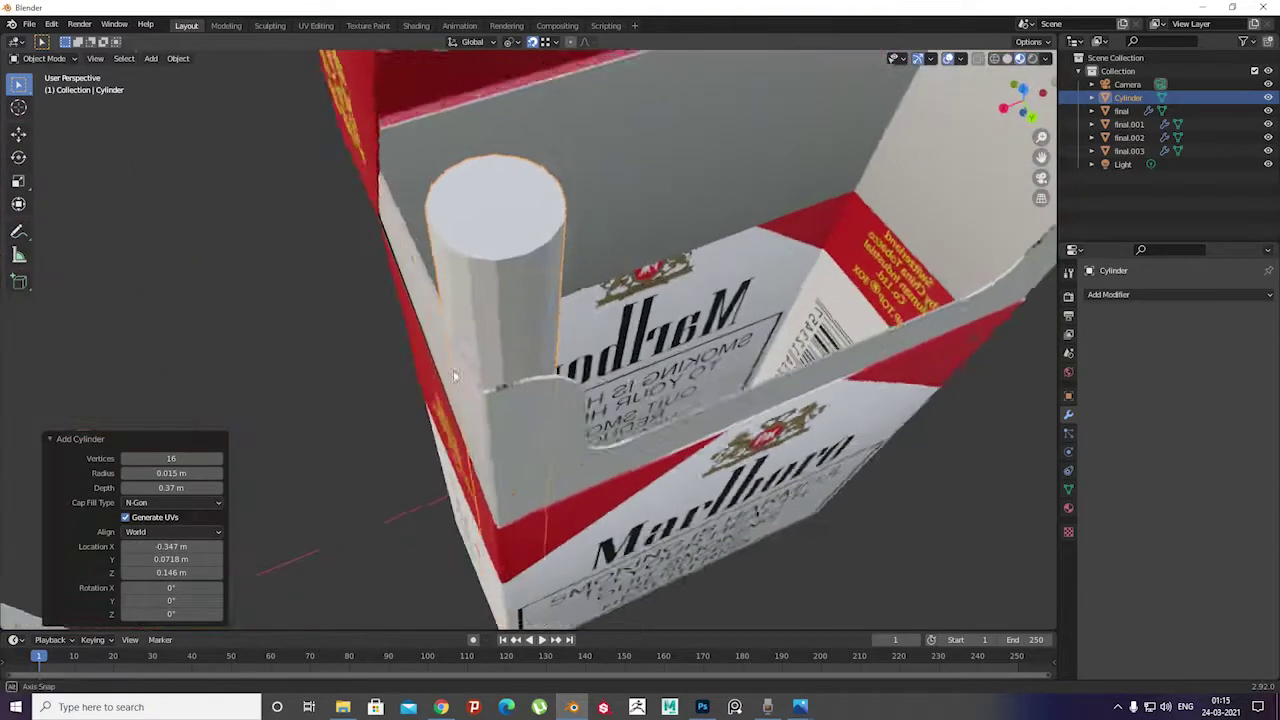
middle_click_drag(368, 366, 485, 329)
Add an Array modifier to the cigarette with count 7 and X offset -1
left_click(1178, 294)
left_click(985, 318)
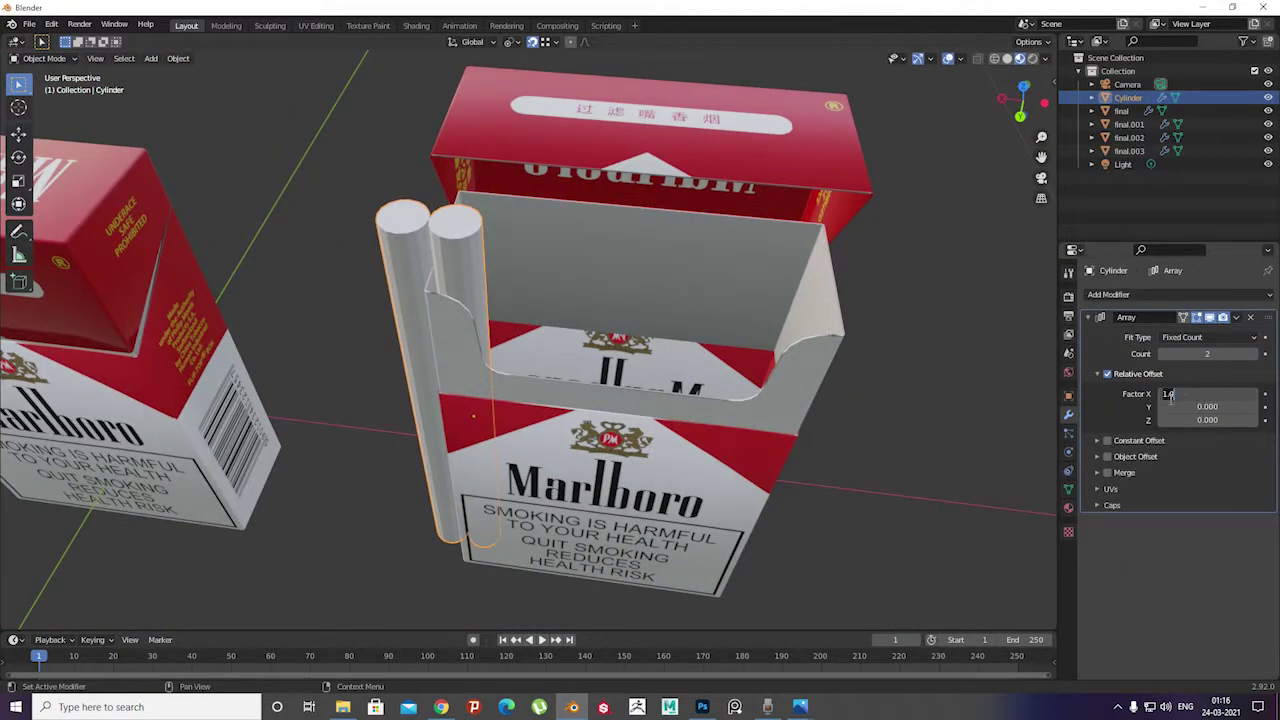
type("-1")
key("Return")
left_click_drag(1207, 354, 1240, 354)
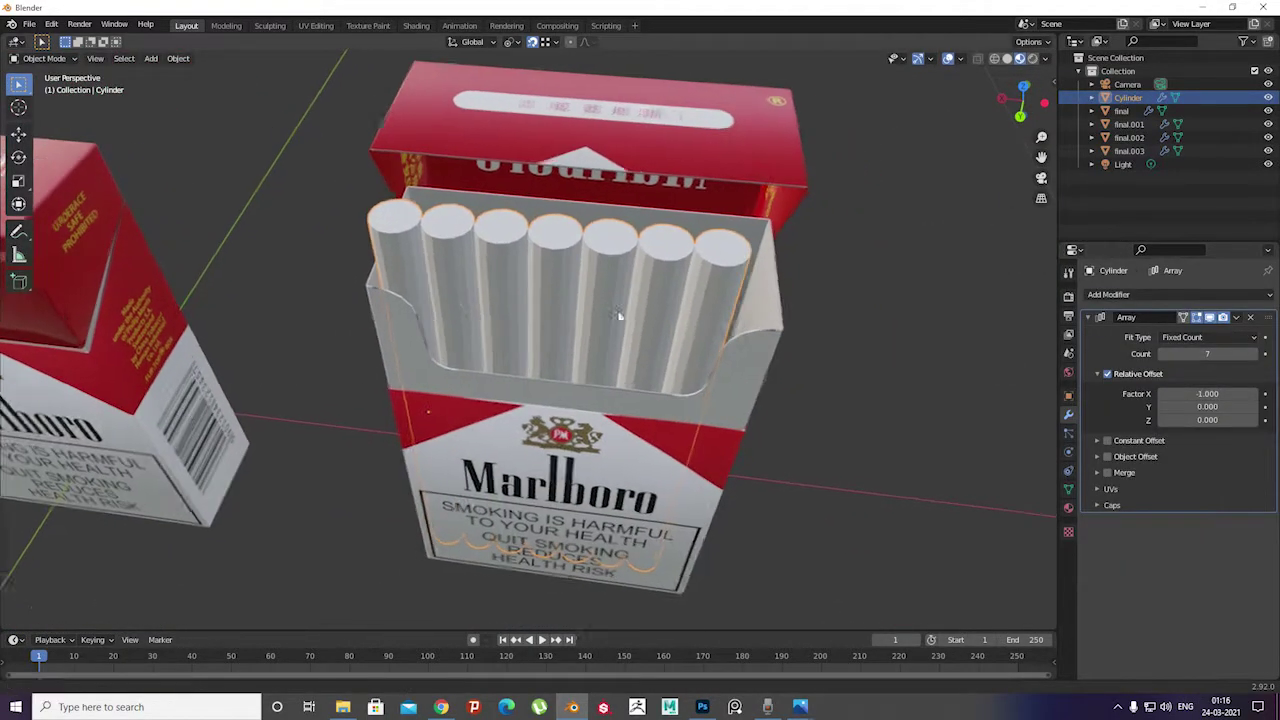
mouse_move(560, 330)
middle_mouse_down()
mouse_move(617, 313)
mouse_move(569, 349)
mouse_move(572, 332)
middle_mouse_up()
key("KP_7")
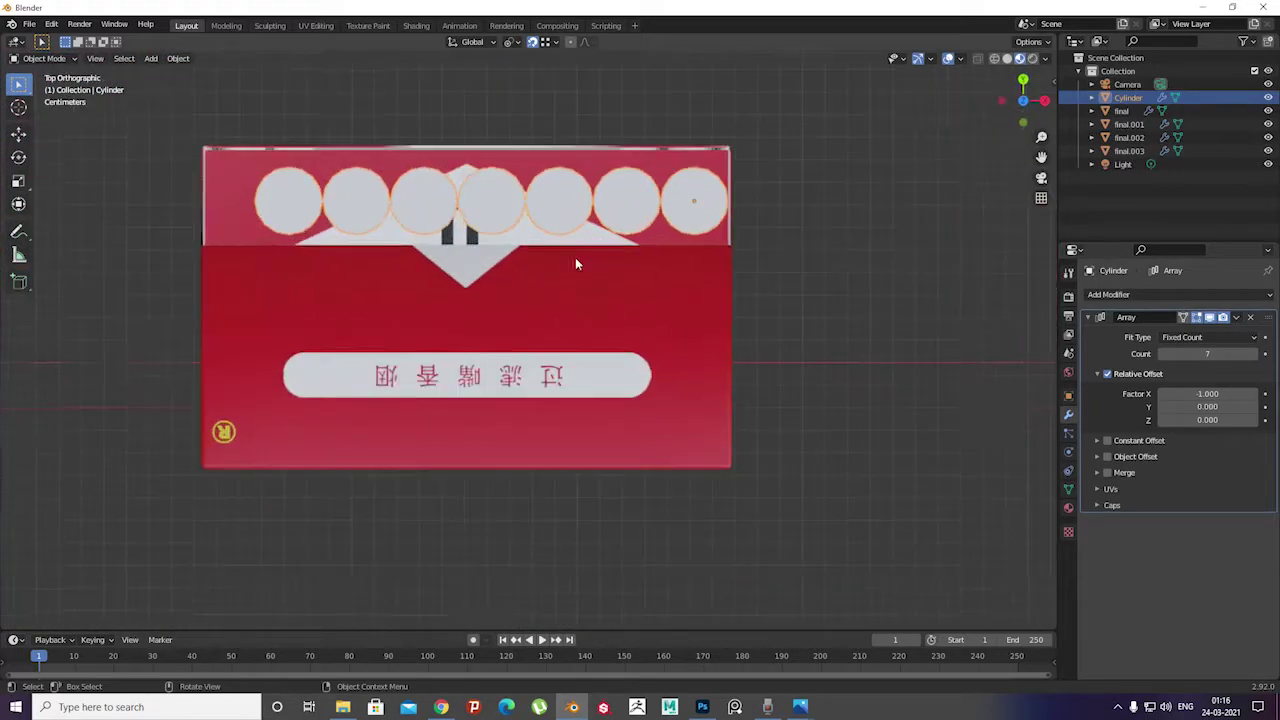
Widen the cigarette spacing to relative X offset -1.008, checked from above
scroll(800, 363, "up", 2)
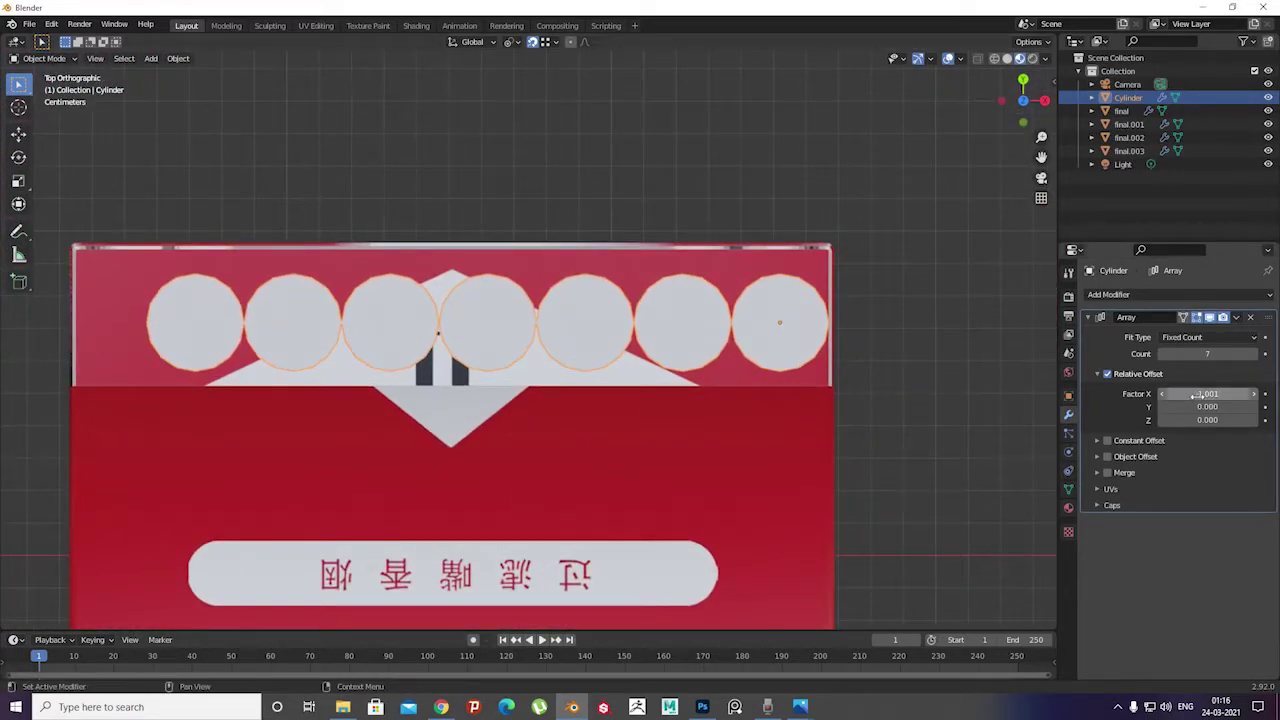
key("Return")
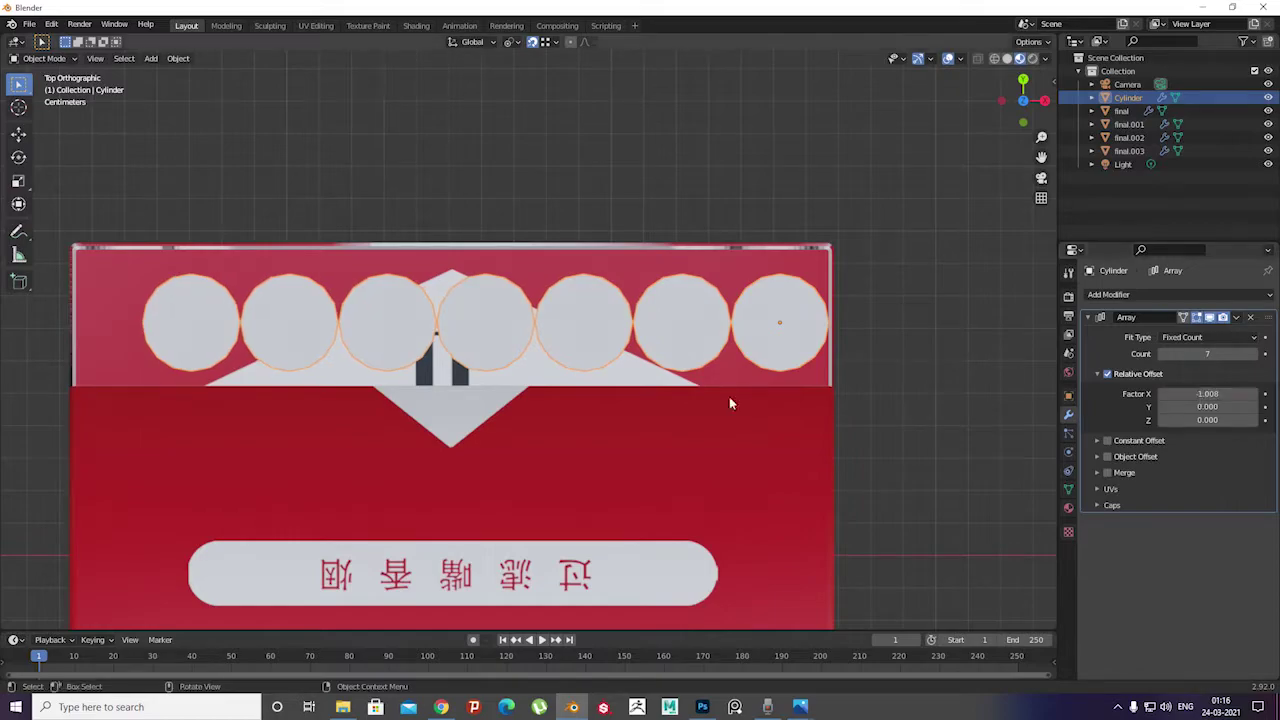
scroll(729, 396, "up", 2)
scroll(784, 346, "up", 1)
middle_click_drag(775, 325, 413, 255)
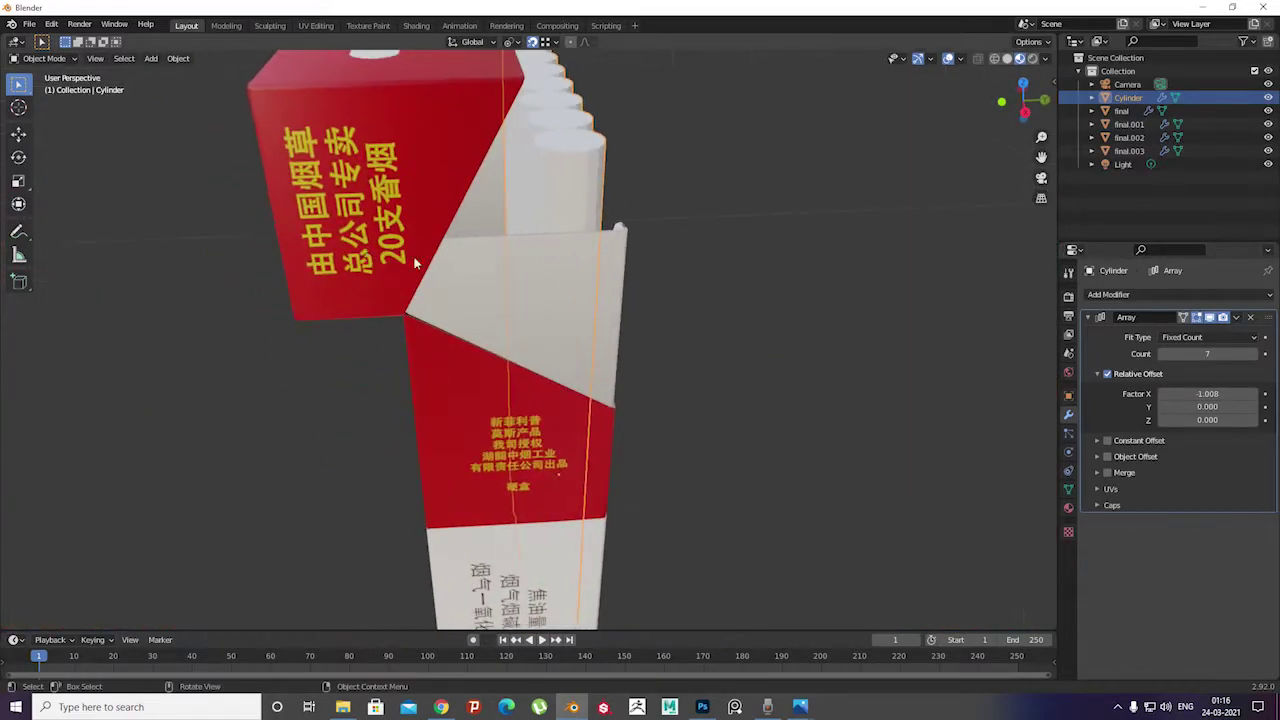
key("KP_7")
Centre the first cigarette row across the pack along X and shift it slightly along Y
scroll(648, 372, "up", 3)
key("g")
key("x")
left_click(654, 385)
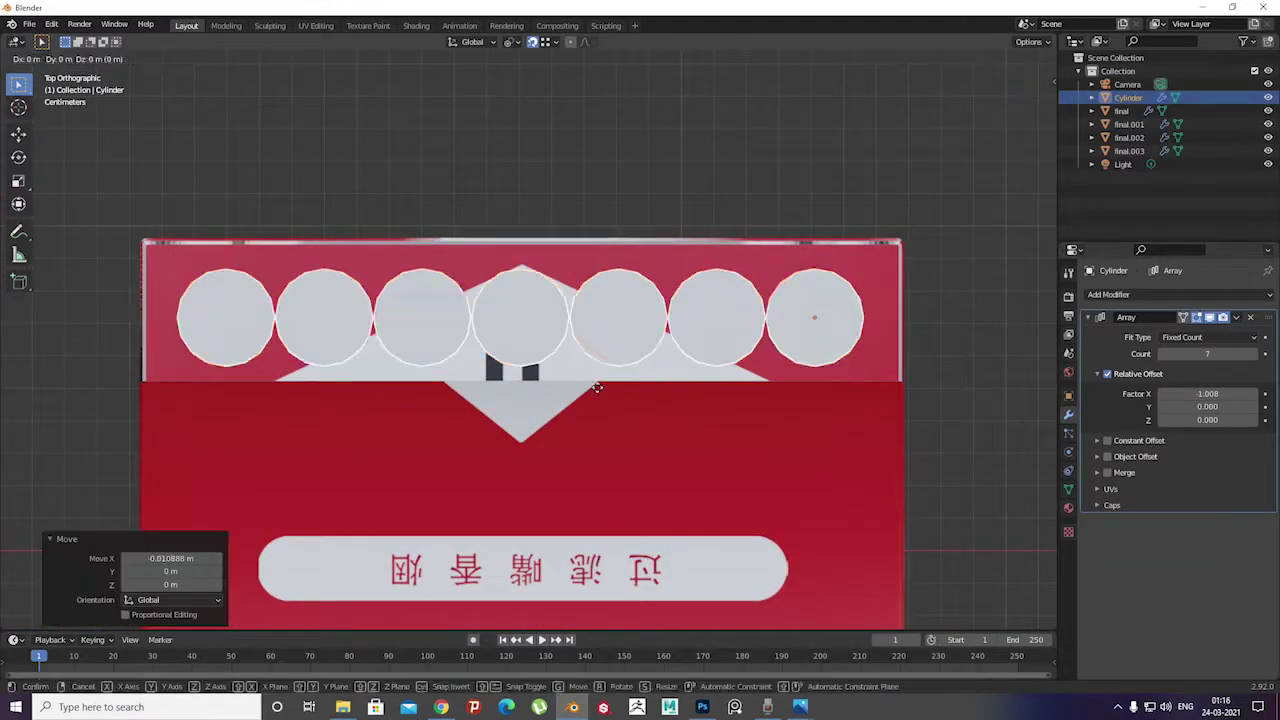
key("g")
key("y")
left_click(594, 363)
mouse_move(594, 363)
middle_mouse_down()
mouse_move(795, 300)
mouse_move(579, 351)
middle_mouse_up()
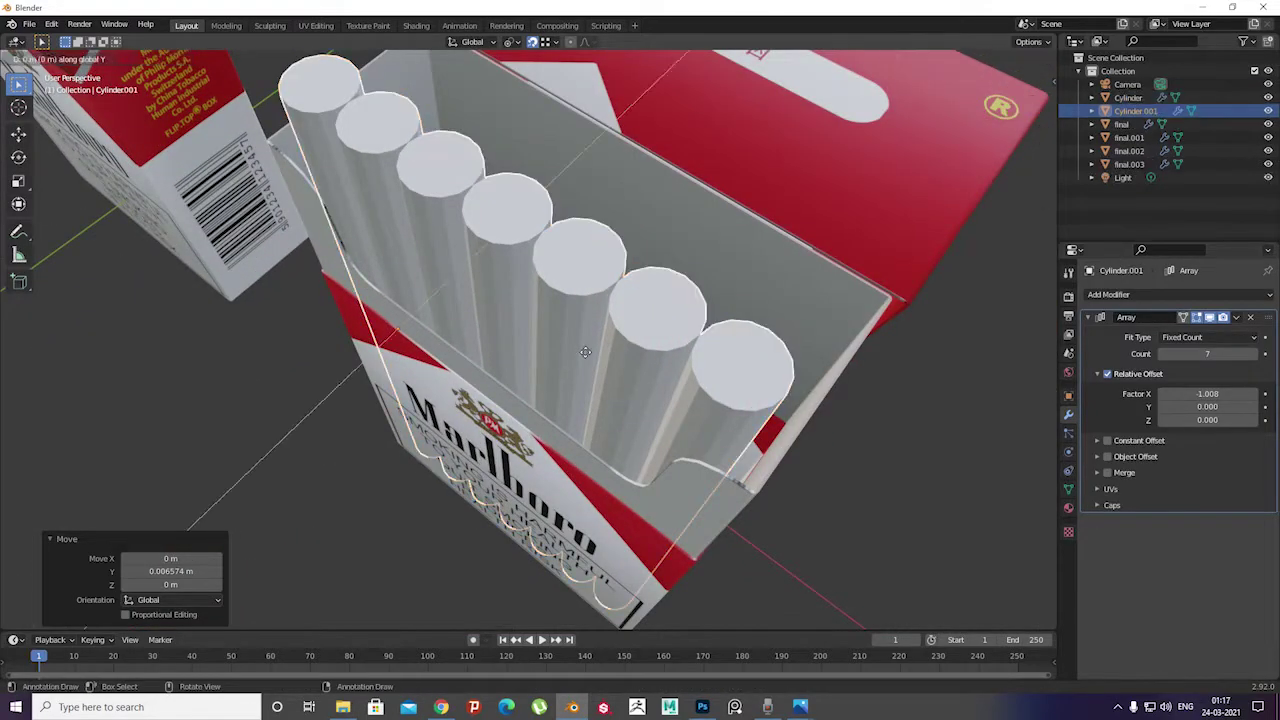
Duplicate the cigarette row and move the copy back along Y behind the first
key("shift+d")
key("y")
left_click(528, 68)
key("g")
key("y")
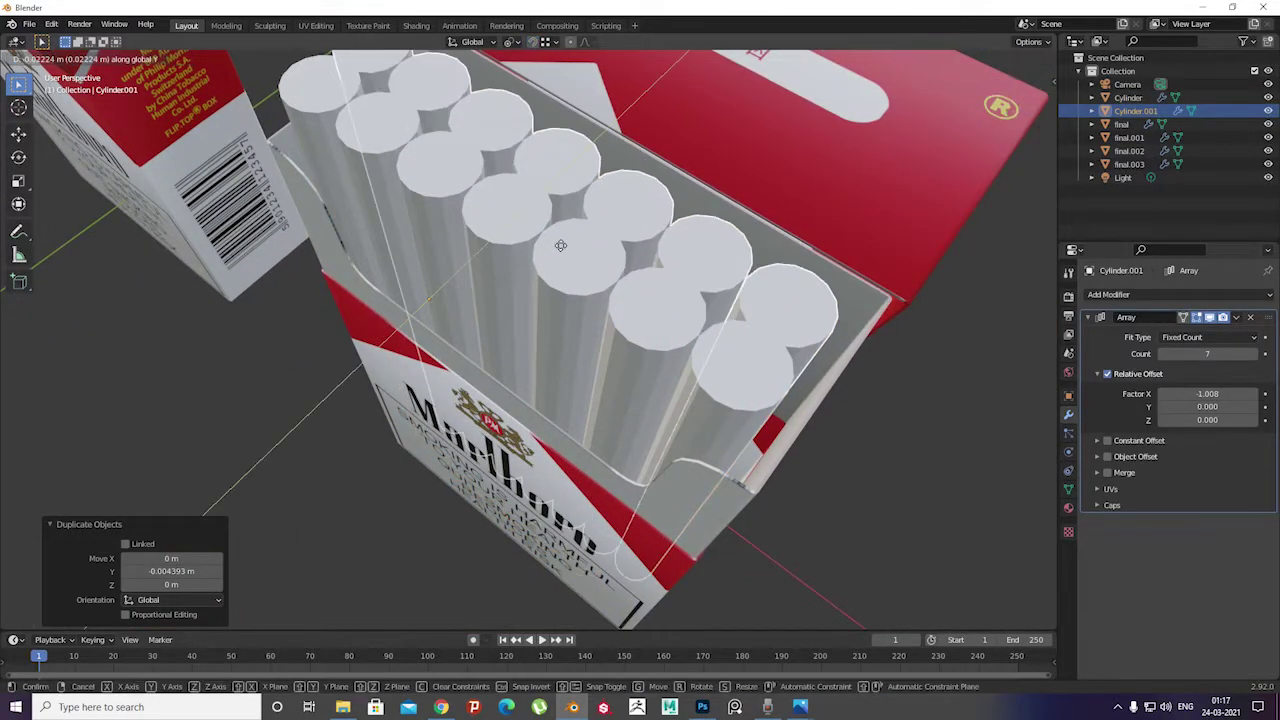
left_click(567, 242)
From top view, nest the second row between the first row's cigarettes
key("KP_7")
scroll(553, 241, "up", 5)
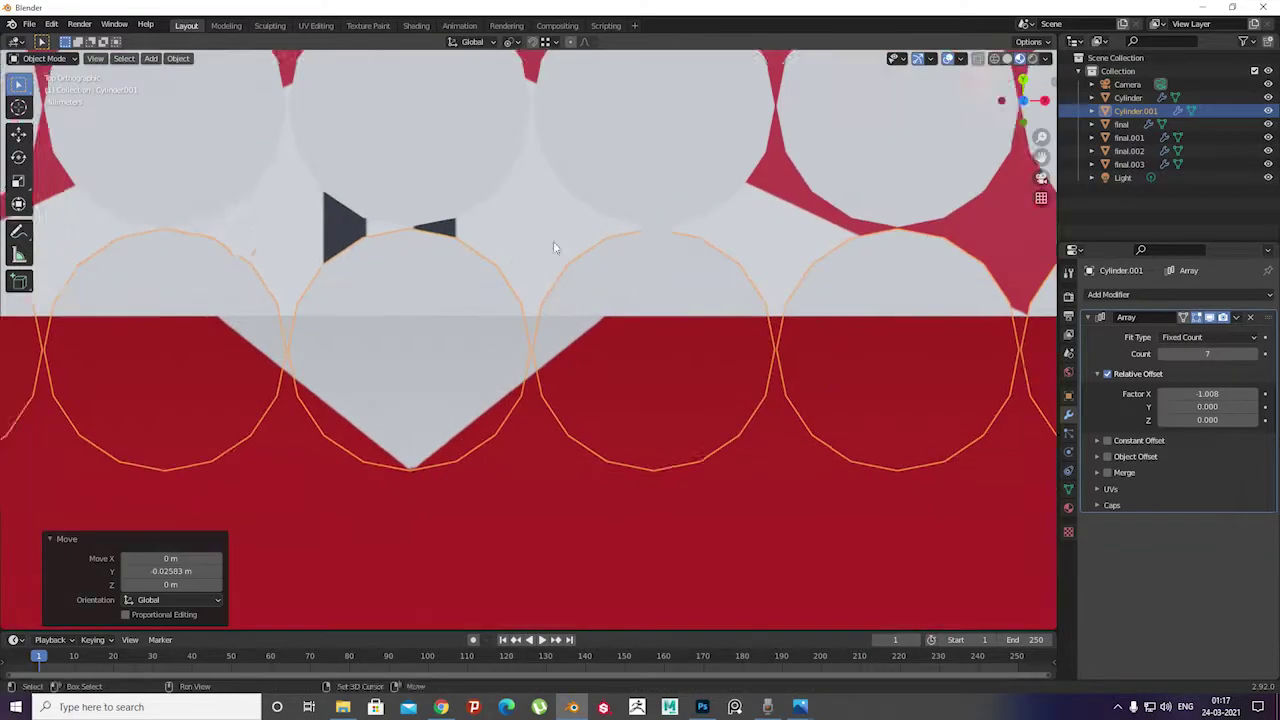
key("g")
left_click(677, 363)
scroll(677, 363, "down", 5)
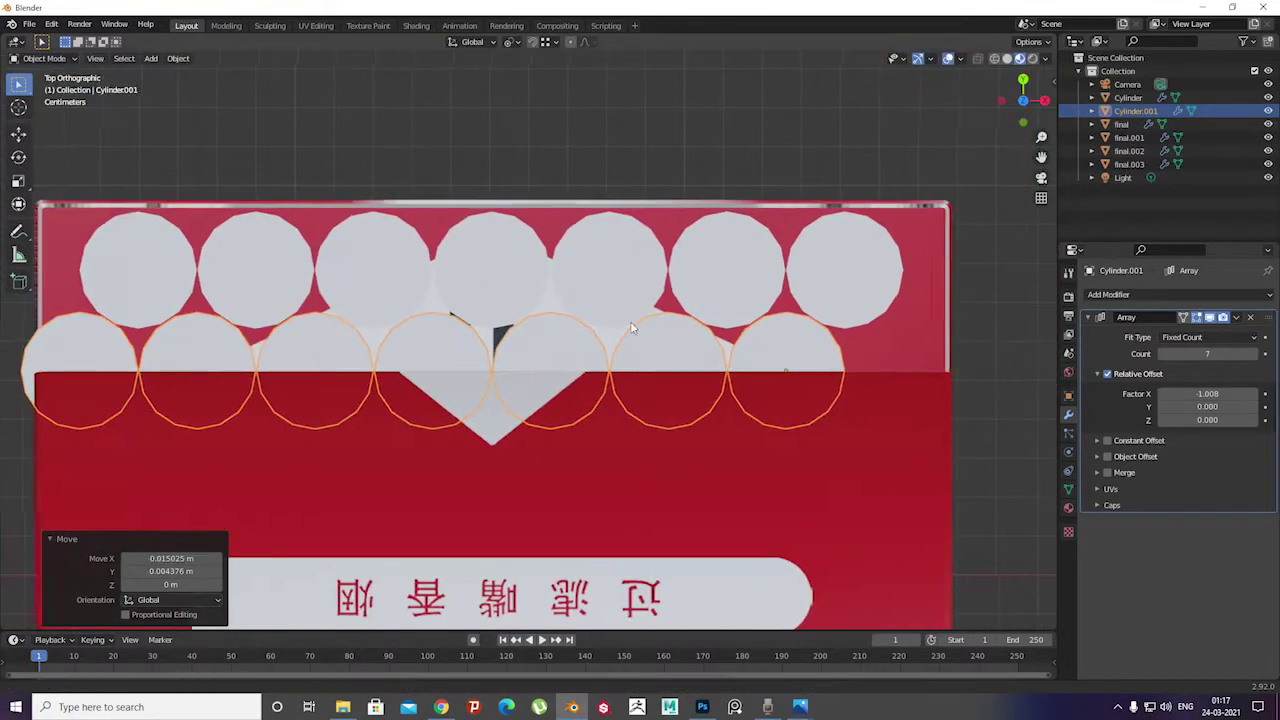
middle_click_drag(306, 339, 193, 232)
Duplicate the front row for a third row and switch to top wireframe view
left_click(560, 250)
key("shift+d")
key("Escape")
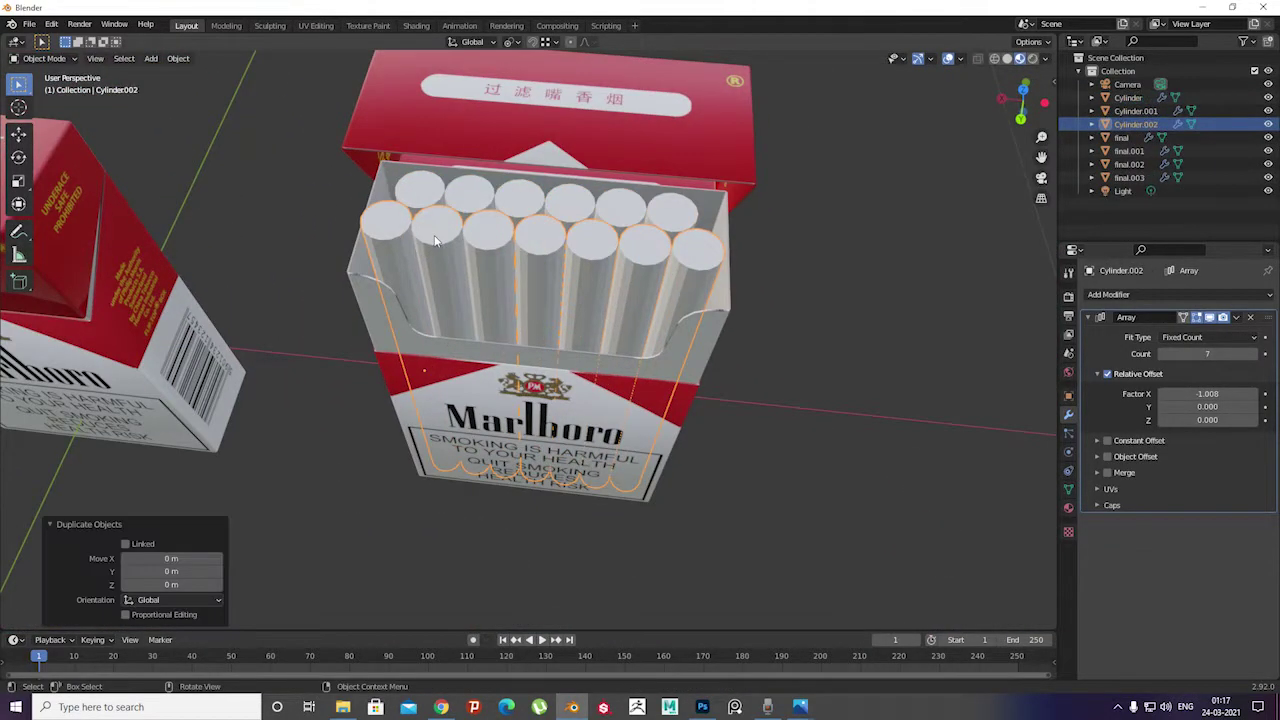
key("KP_7")
scroll(553, 241, "up", 5)
key("alt+z")
left_click(994, 58)
Move the third row along Y to the back of the pack, then undo the last moves
key("g")
key("y")
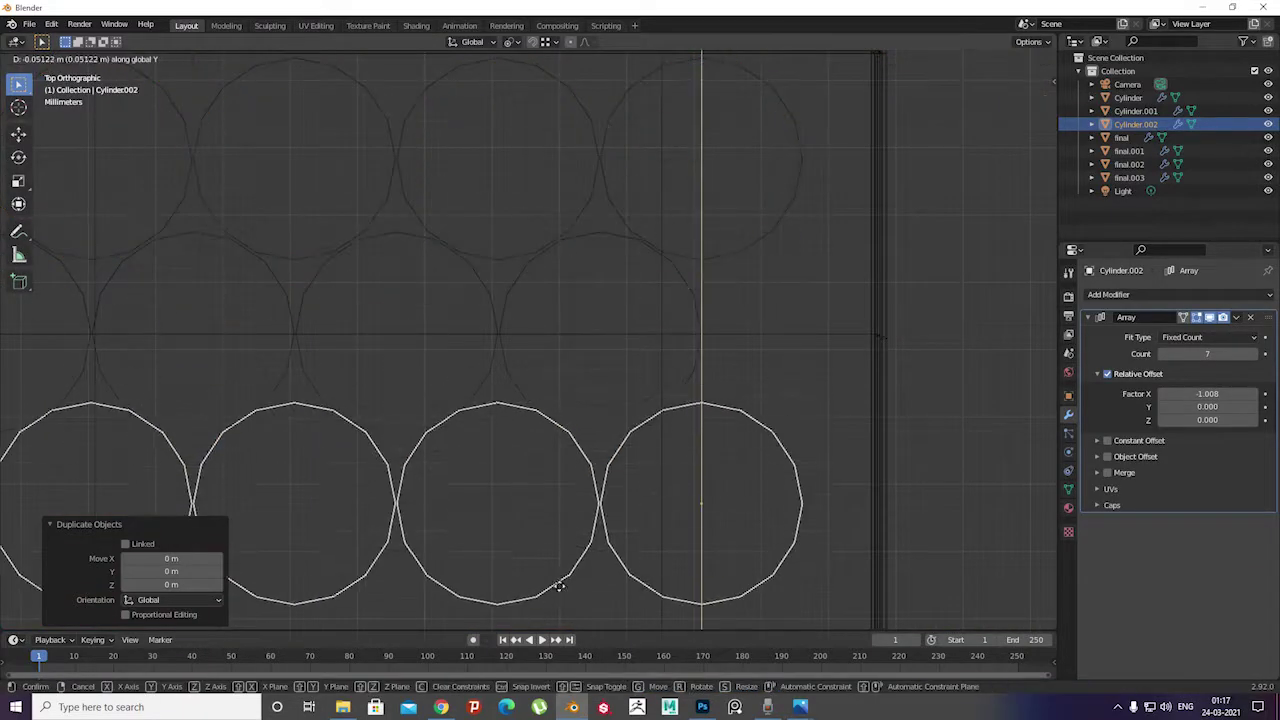
left_click(571, 368)
middle_click_drag(571, 368, 508, 414, "shift")
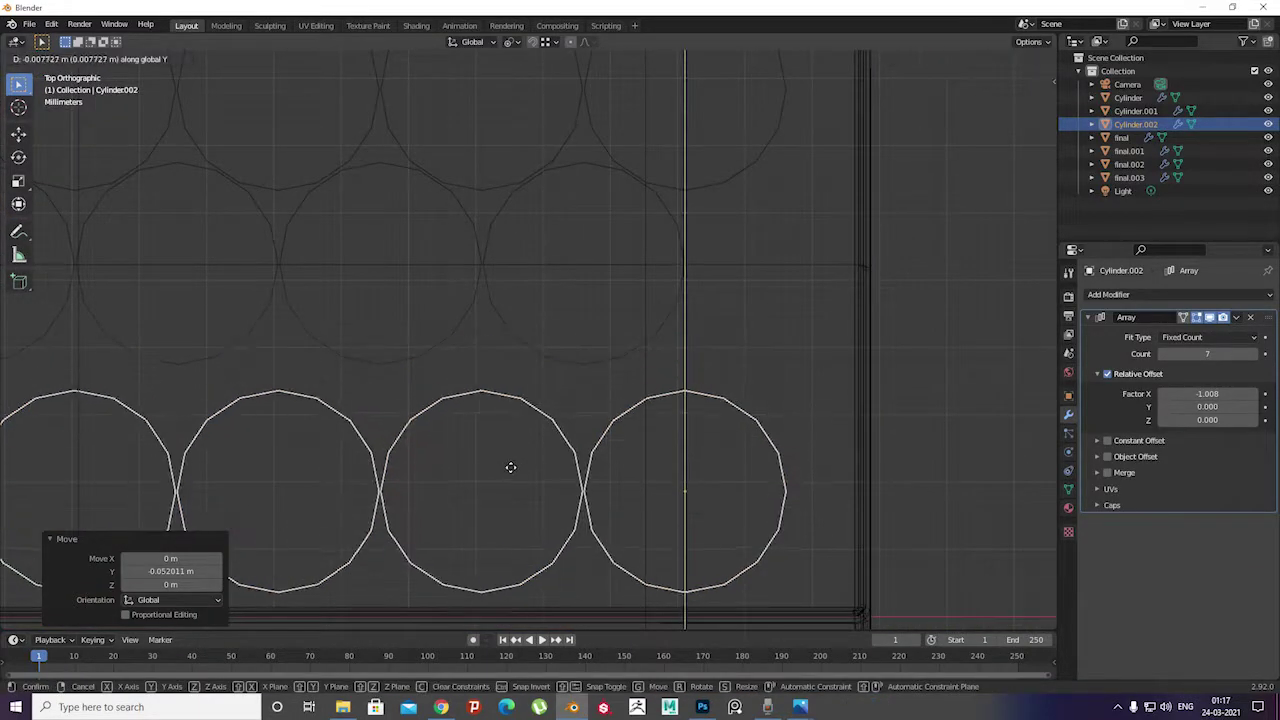
key("alt+a")
key("ctrl+z")
key("ctrl+z")
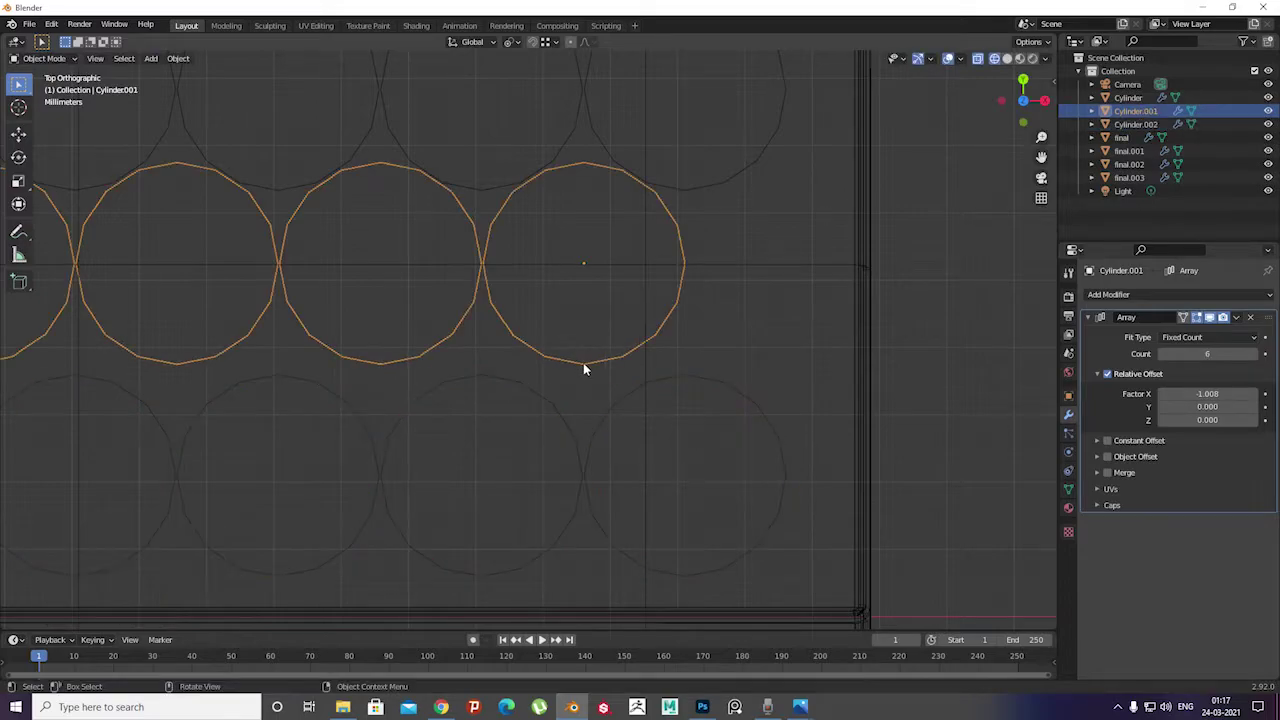
key("ctrl+z")
middle_click_drag(583, 383, 849, 318)
Switch to material preview and select the middle cigarette row
left_click(1007, 58)
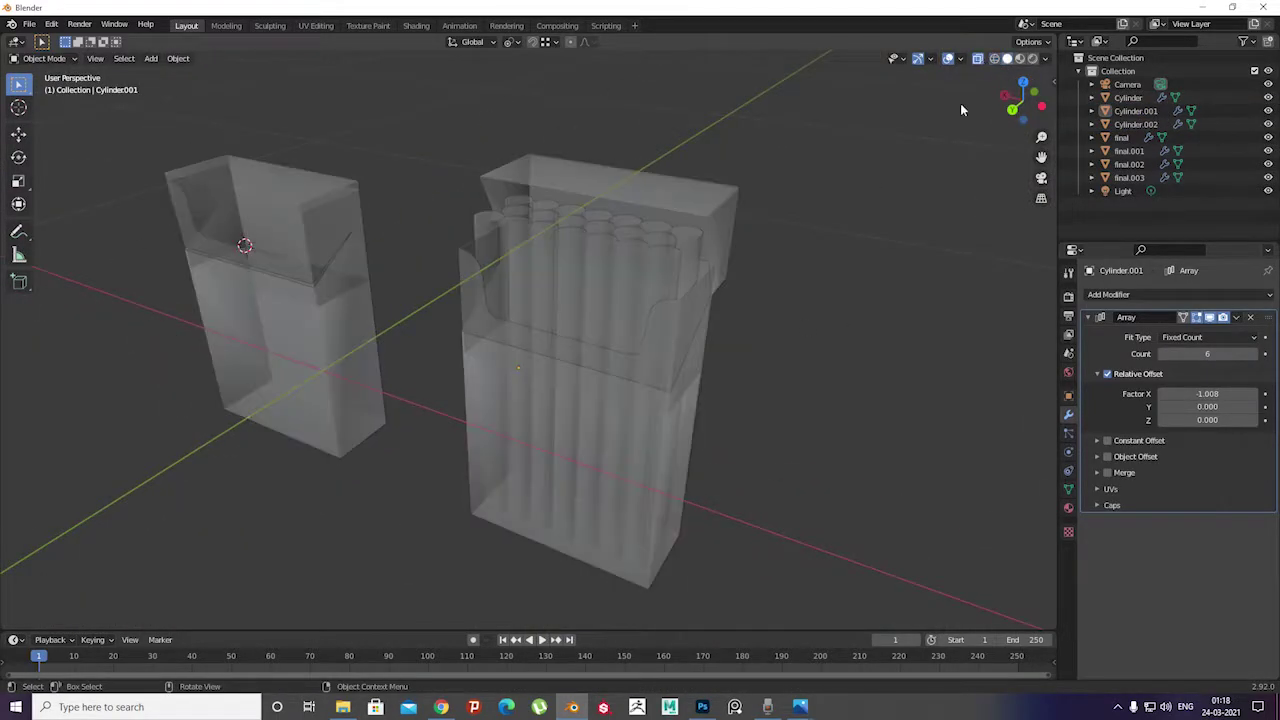
left_click(1020, 58)
middle_click_drag(789, 163, 519, 265)
left_click(519, 265)
scroll(519, 265, "up", 5)
left_click(636, 228)
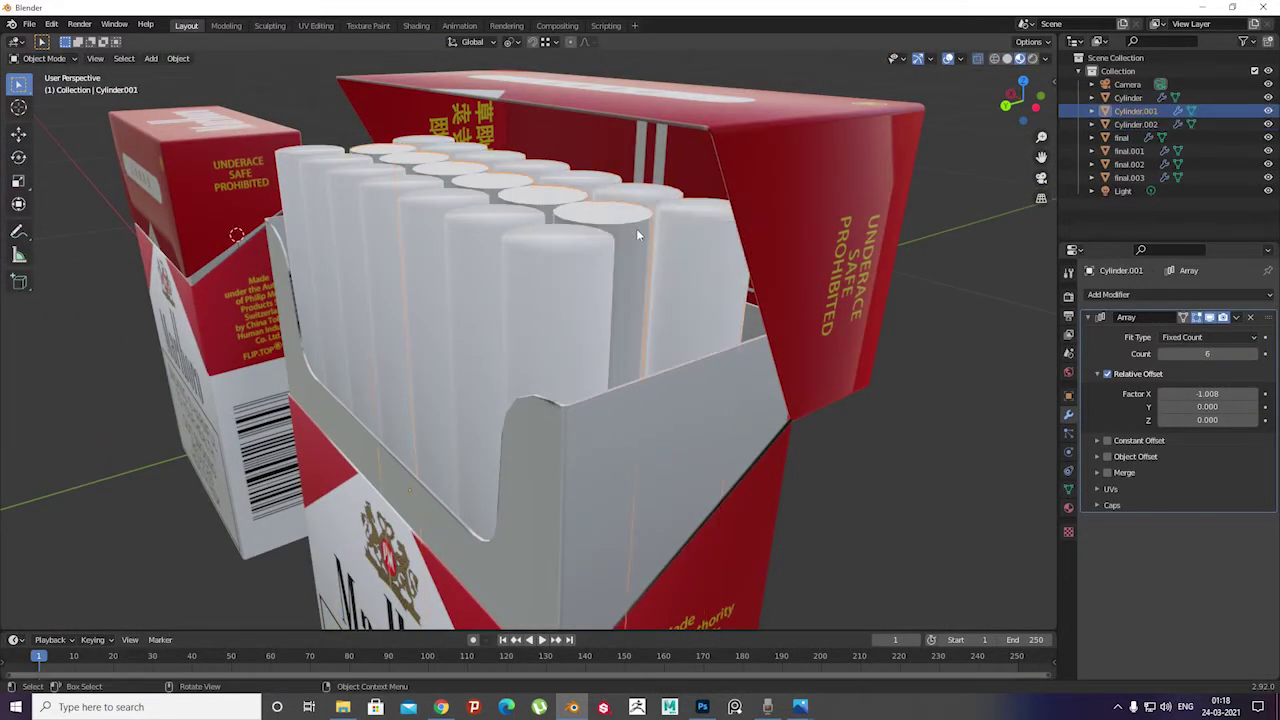
In Edit Mode, add a loop cut and inset the top face of the middle-row cigarette
key("Tab")
scroll(553, 280, "up", 4)
key("ctrl+r")
left_click(553, 280)
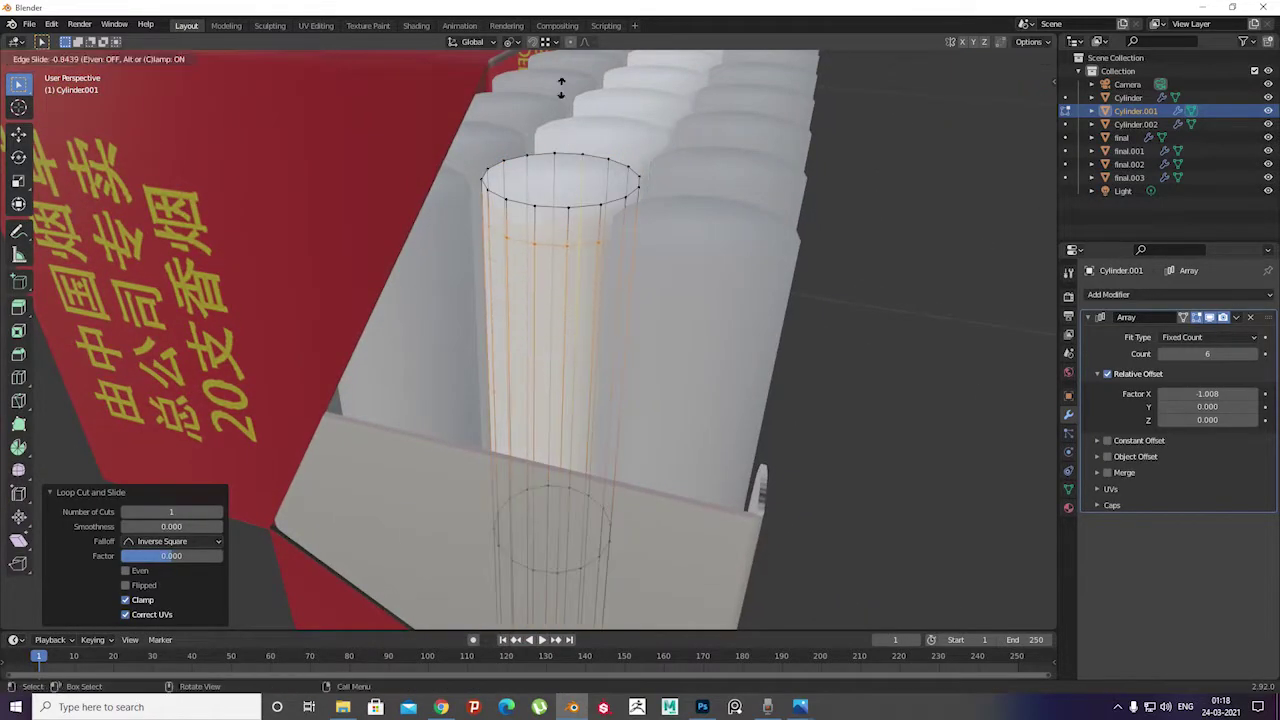
middle_click_drag(560, 80, 500, 260)
key("i")
left_click(597, 264)
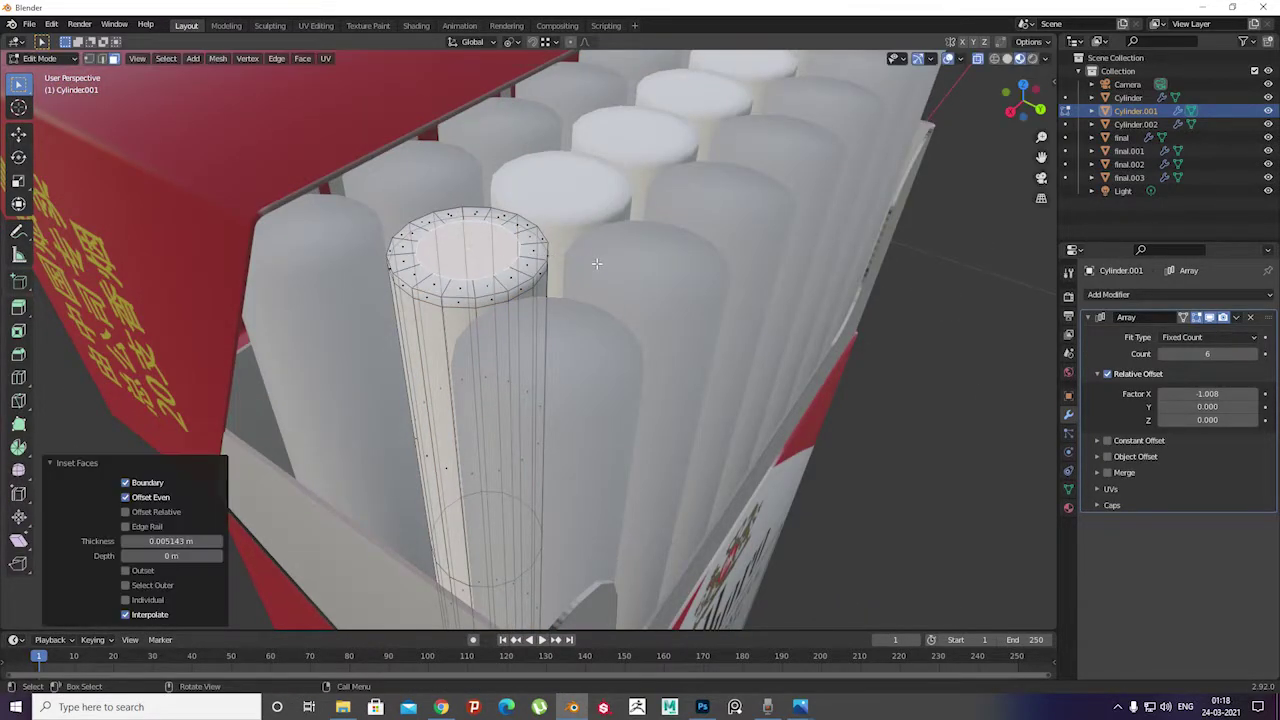
key("m")
left_click(597, 264)
middle_click_drag(597, 264, 488, 296)
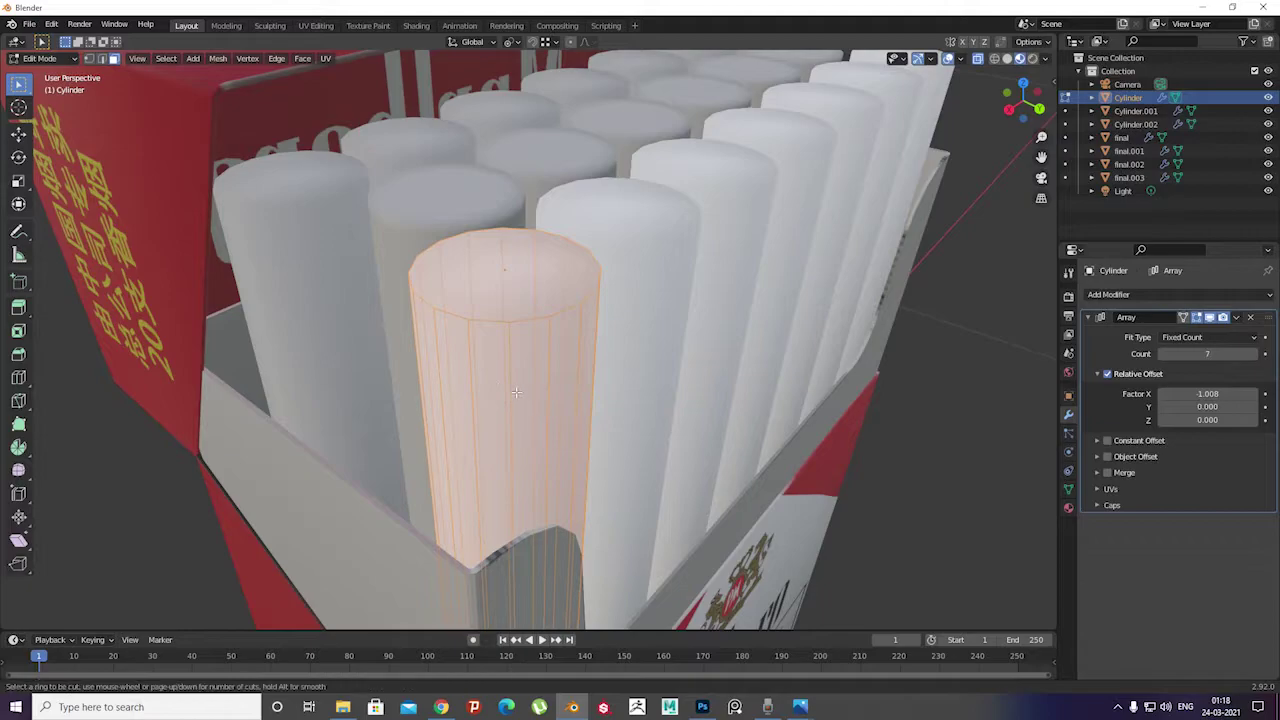
Add a loop cut and inset the top face on the front-row cigarette
left_click(516, 392)
left_click(507, 259)
key("i")
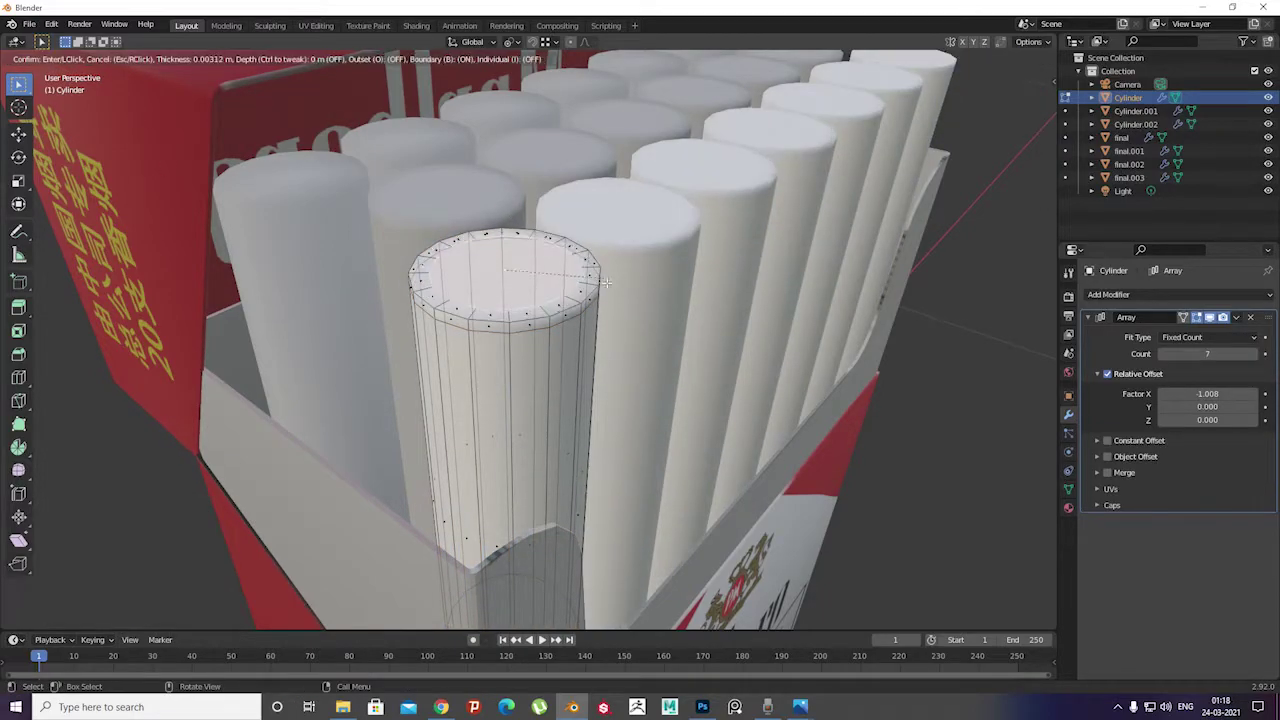
left_click(606, 283)
key("m")
left_click(606, 283)
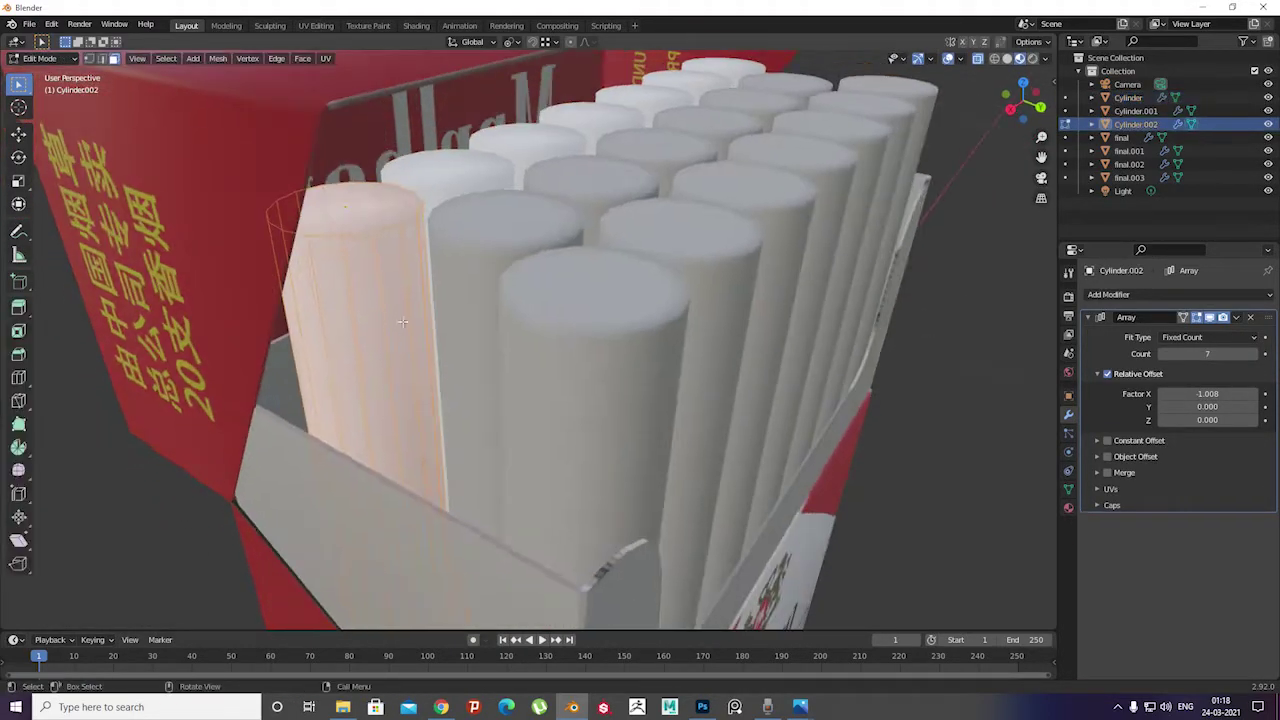
Add a loop cut and inset the top face on the back-row cigarette, then leave Edit Mode
key("ctrl+r")
left_click(402, 321)
key("g")
key("g")
left_click(350, 208)
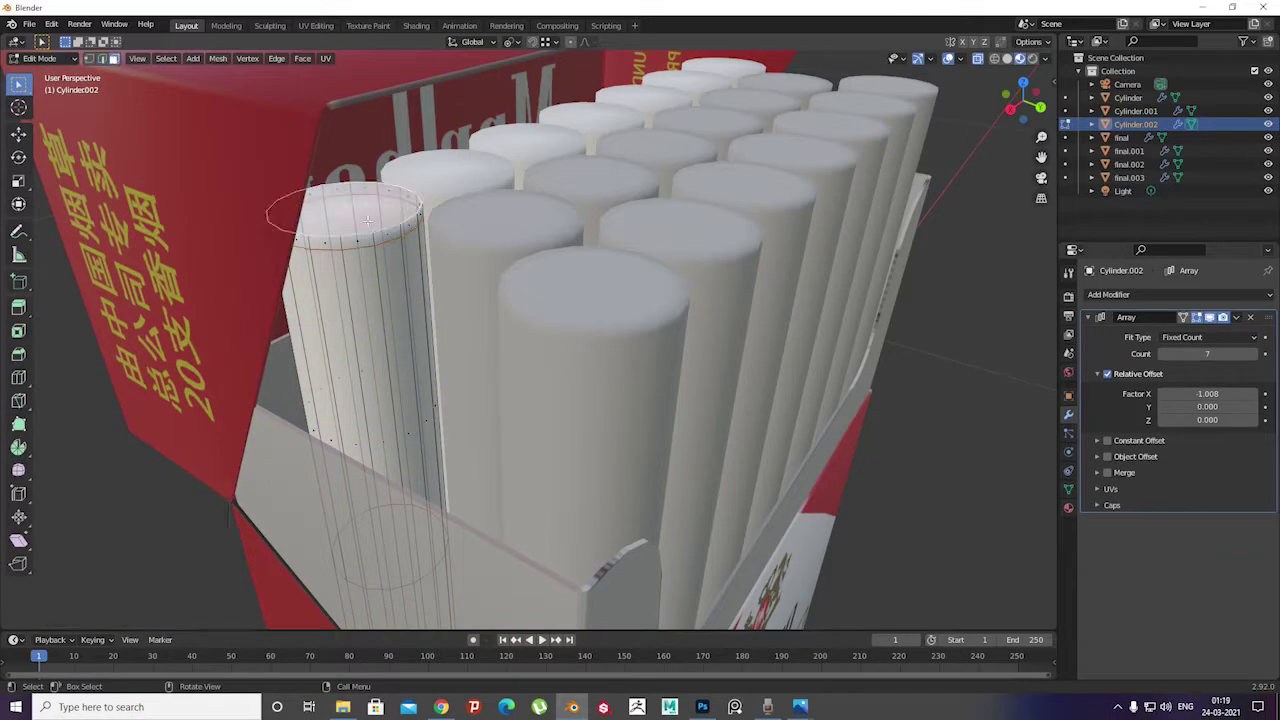
key("i")
left_click(350, 208)
key("Tab")
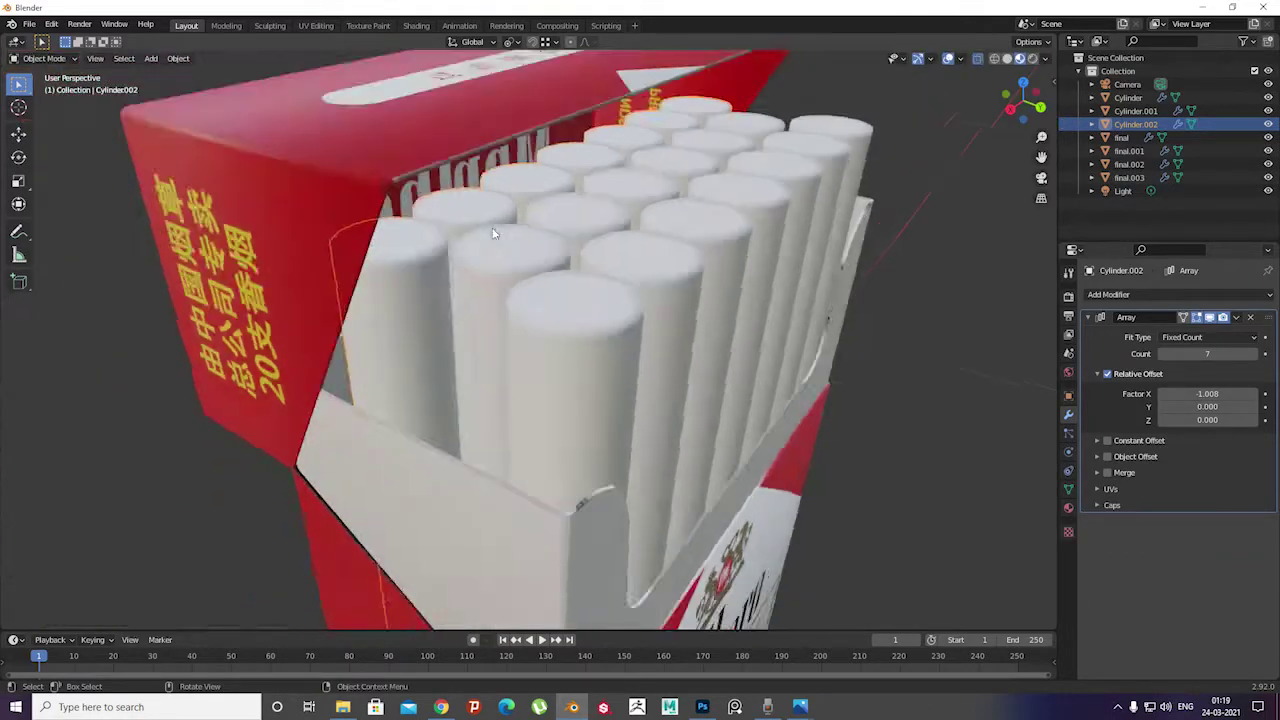
scroll(500, 300, "down", 5)
Orbit to a near-front view showing both Marlboro packs side by side
mouse_move(500, 300)
middle_mouse_down()
mouse_move(596, 260)
mouse_move(445, 316)
mouse_move(437, 285)
mouse_move(512, 348)
mouse_move(669, 242)
middle_mouse_up()
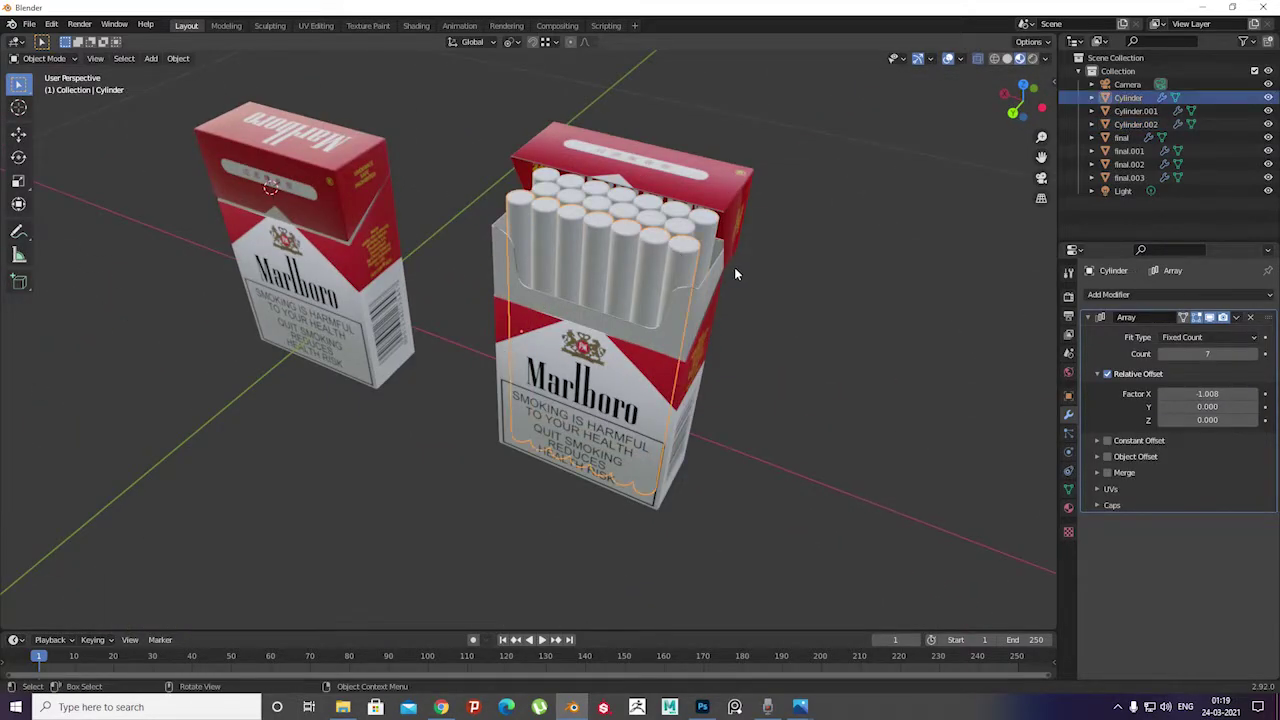
middle_click_drag(734, 270, 679, 222)
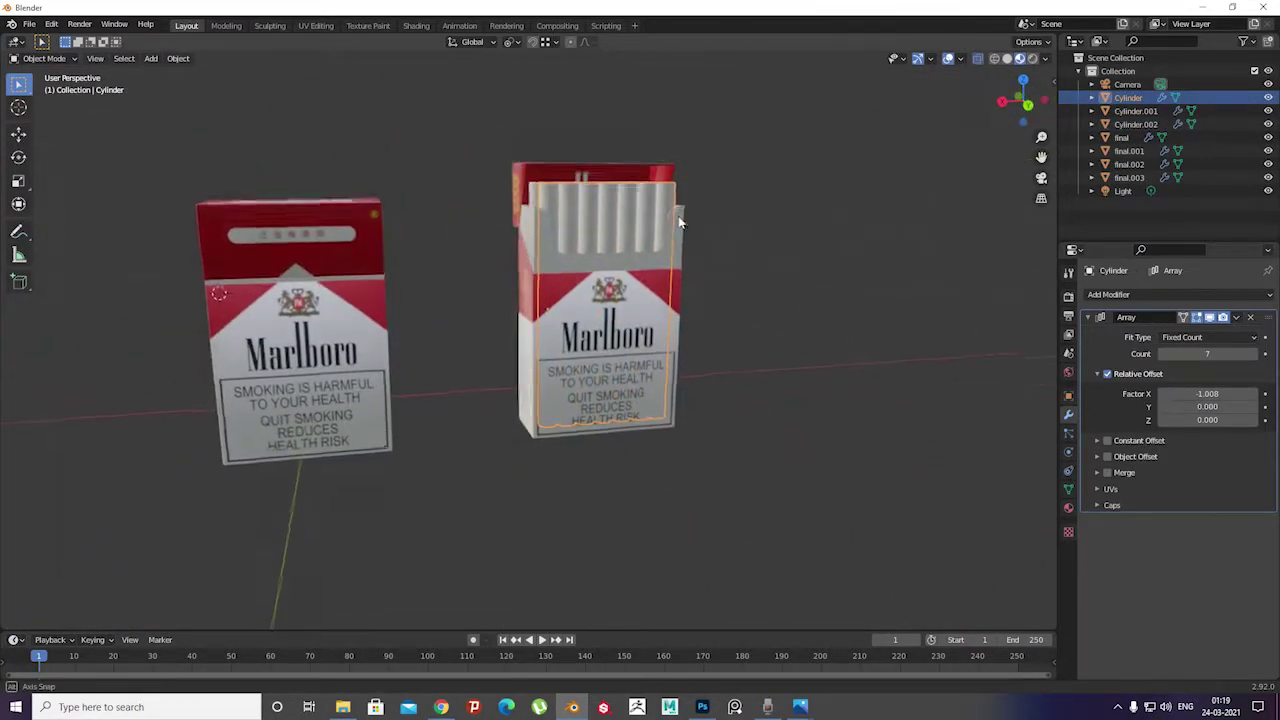